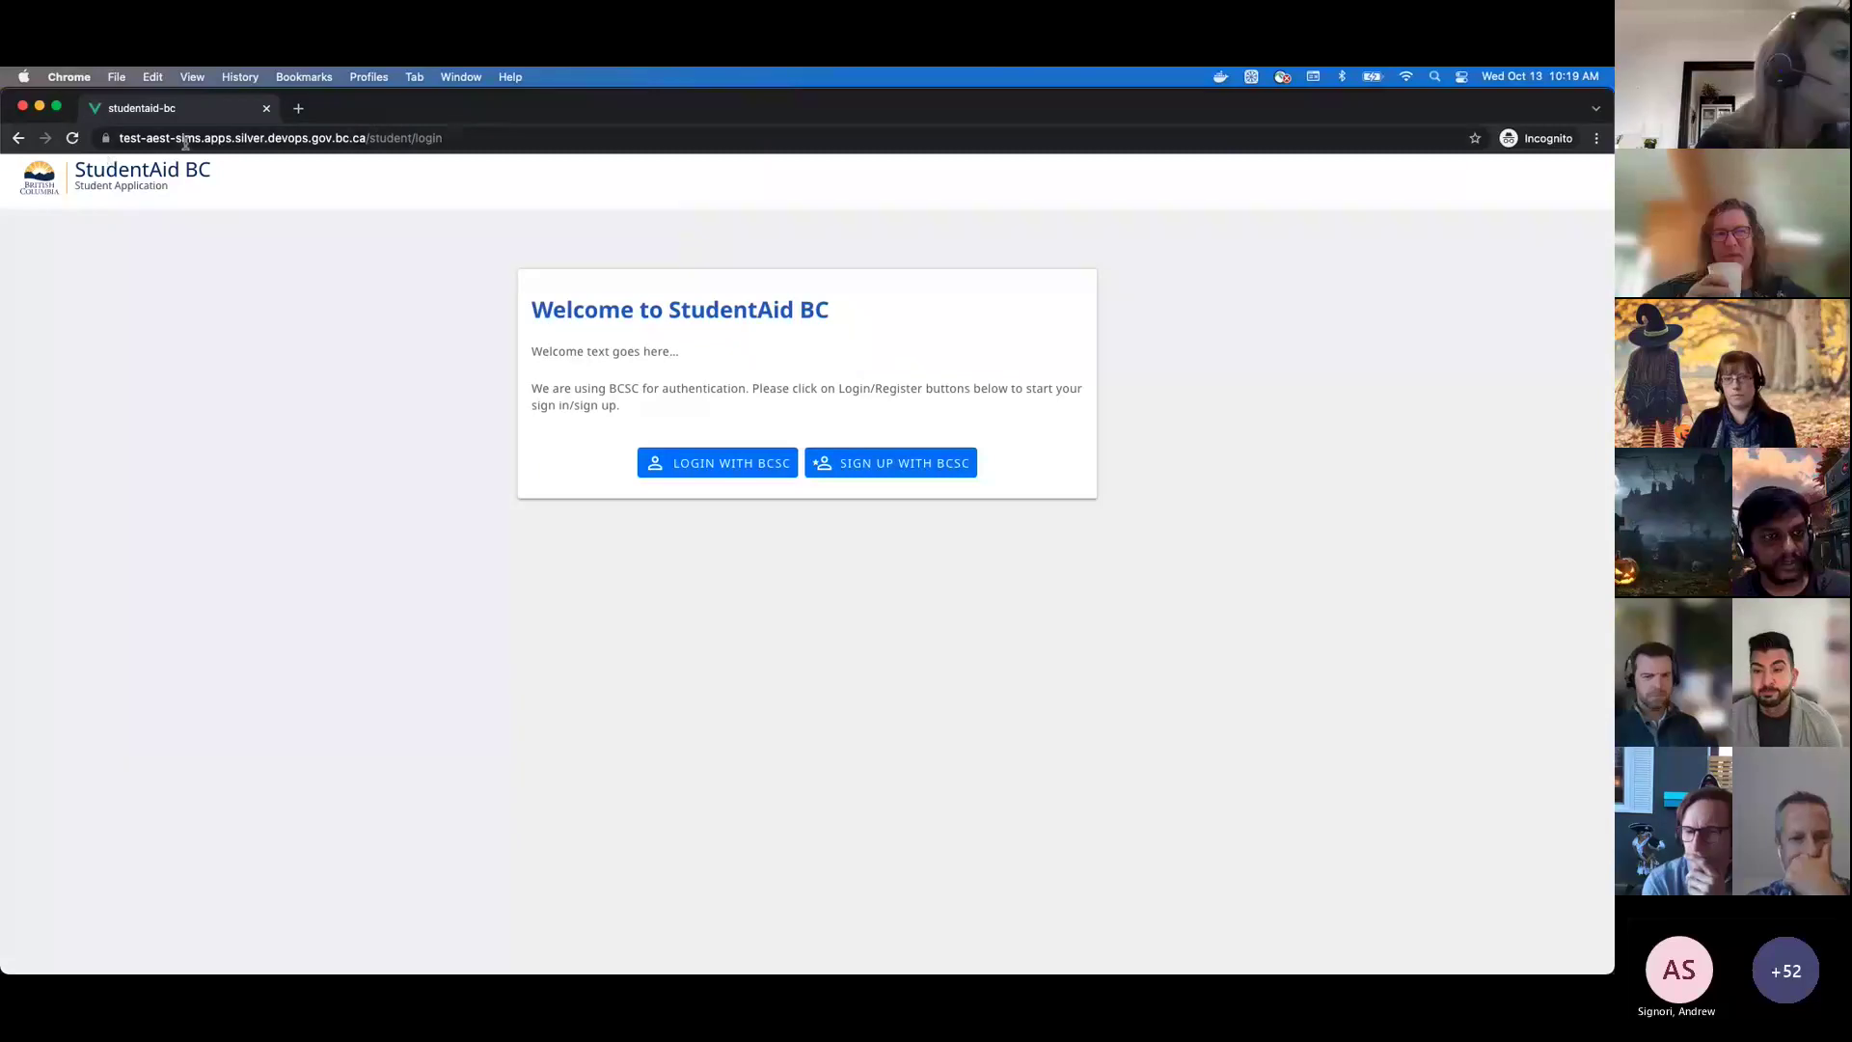
Log in with BCSC using the virtual test card, entering the card serial number and the passcode.
{"action": "left_click", "coordinate": [718, 463]}
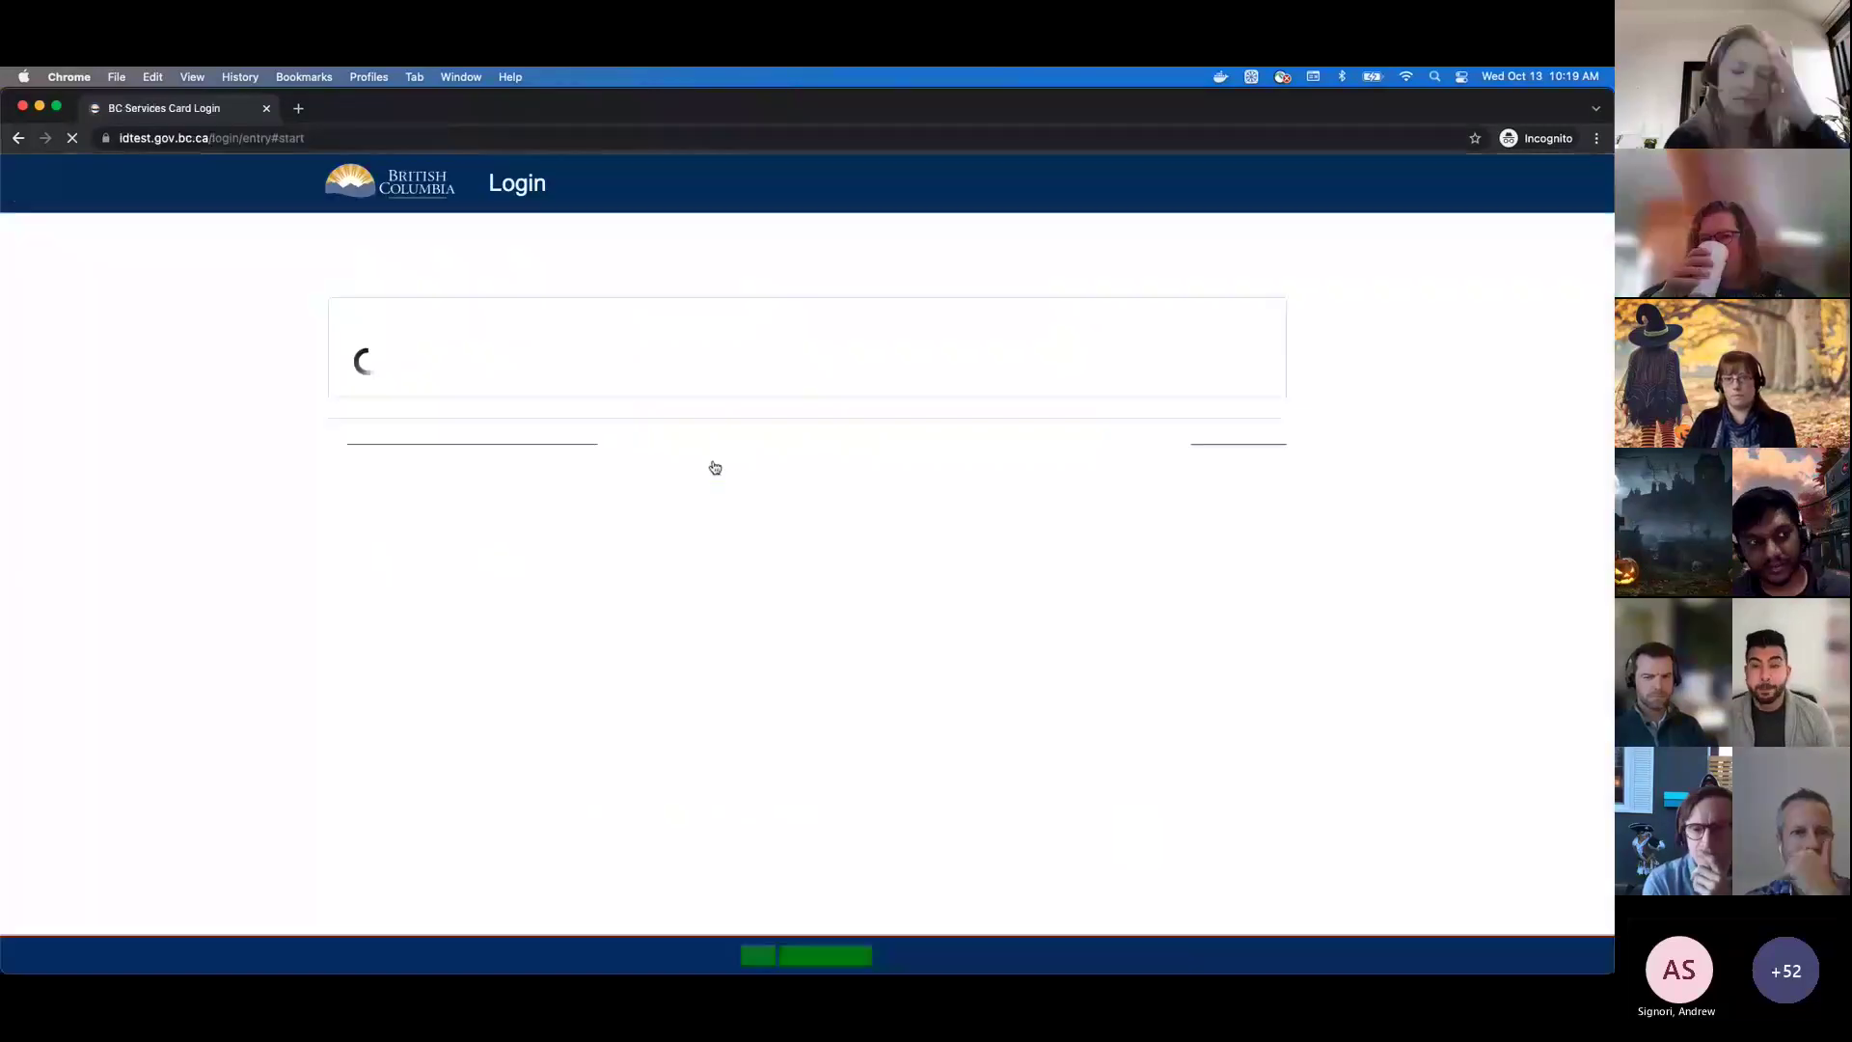
{"action": "left_click", "coordinate": [408, 502]}
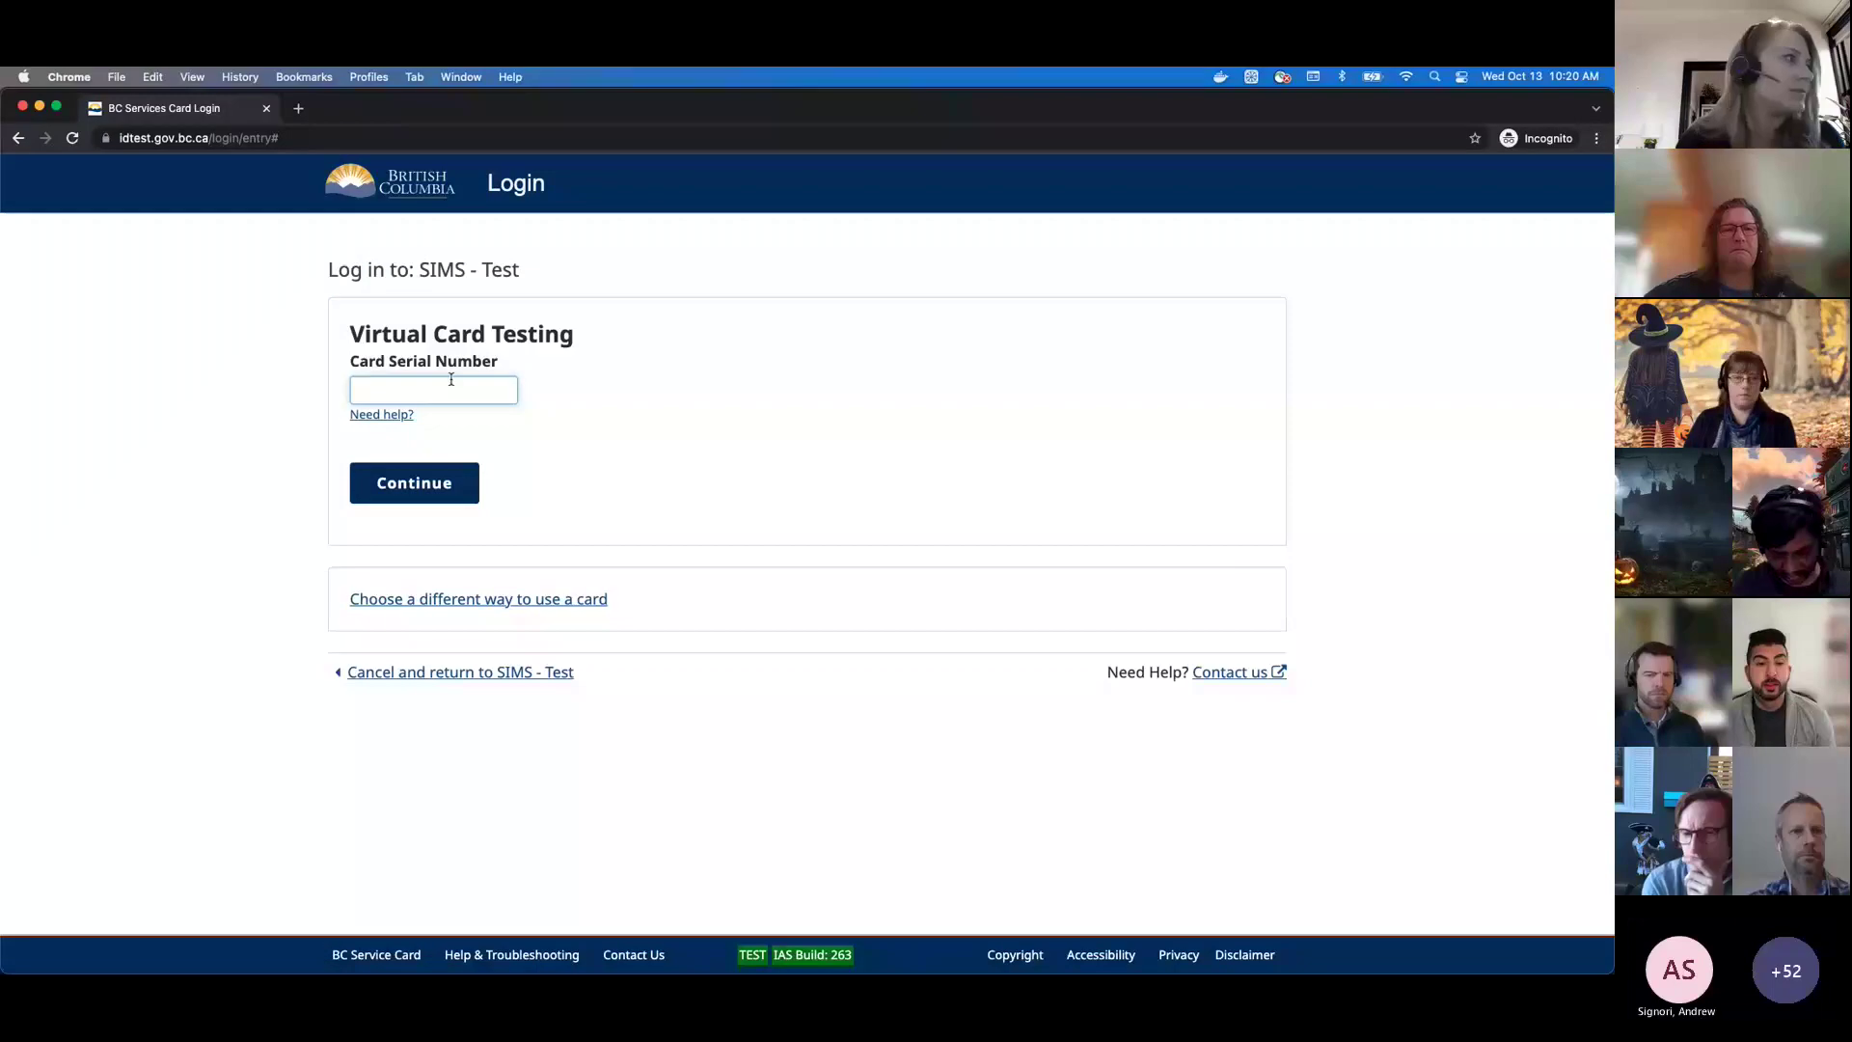
{"action": "type", "text": "SIMS00001"}
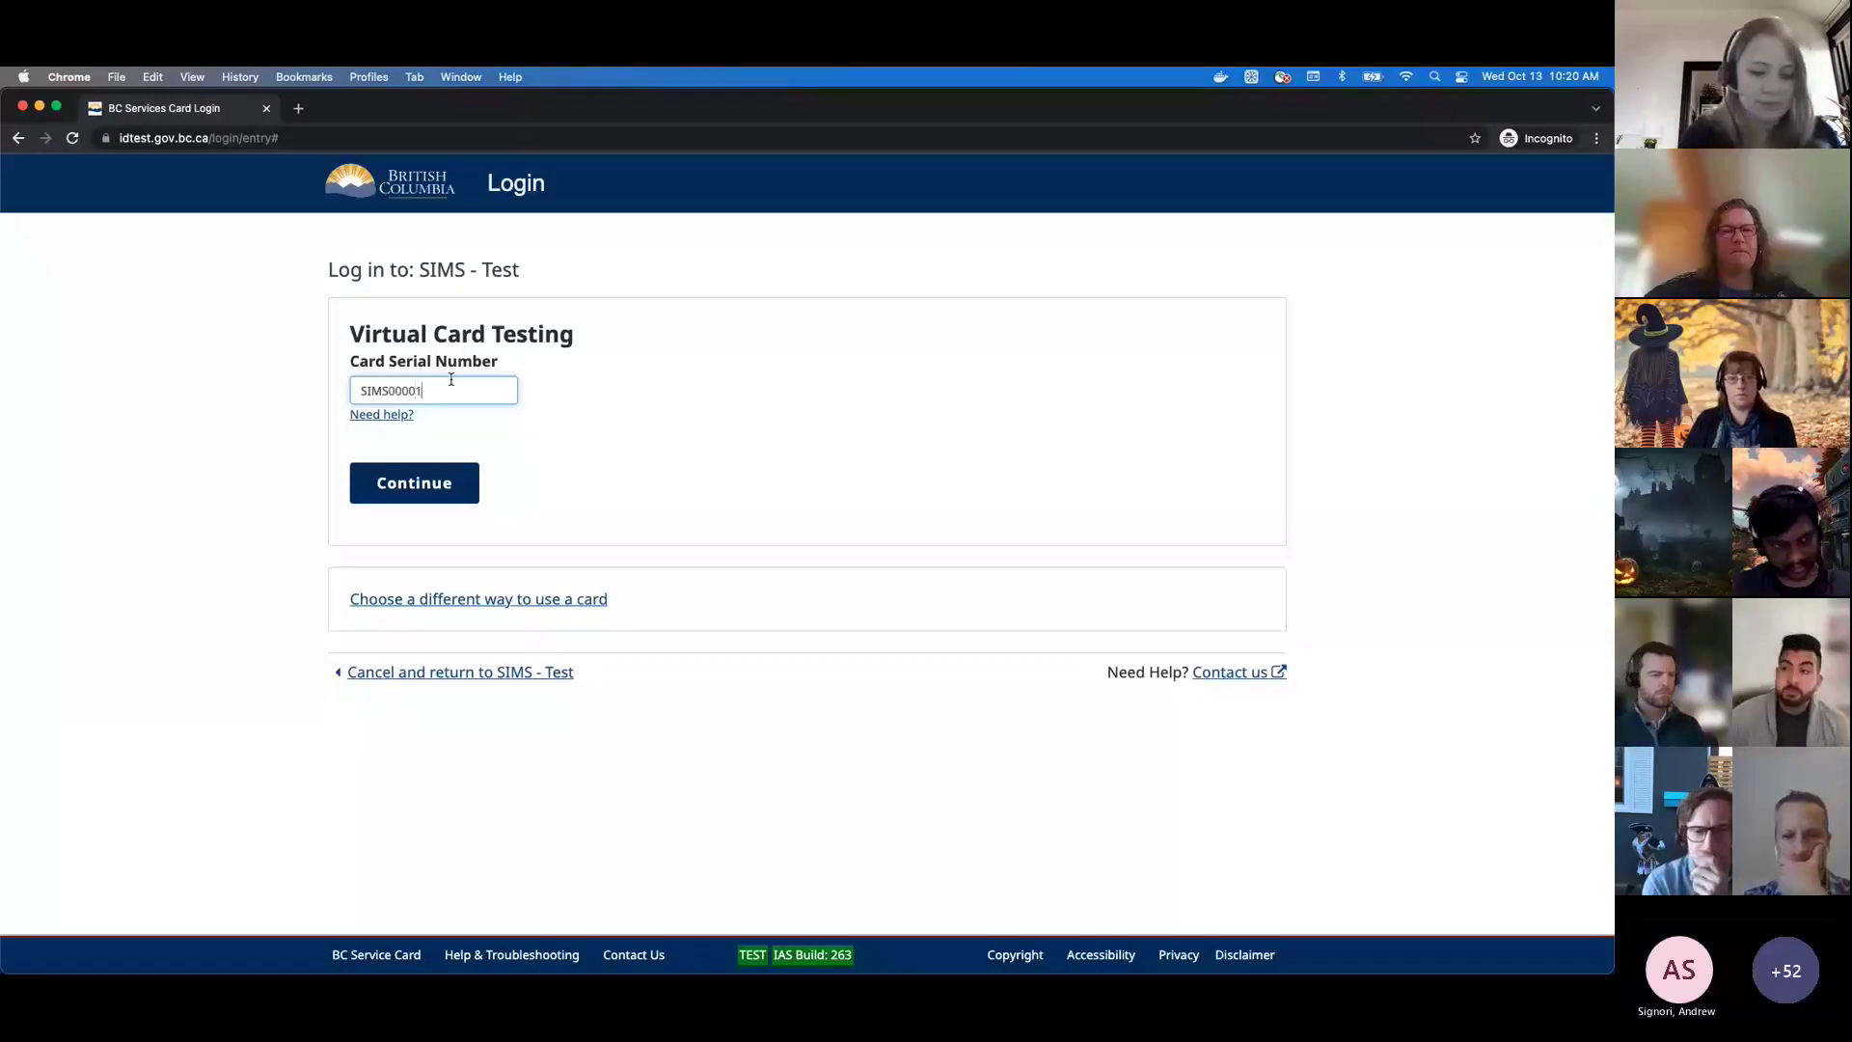
{"action": "key", "text": "Return"}
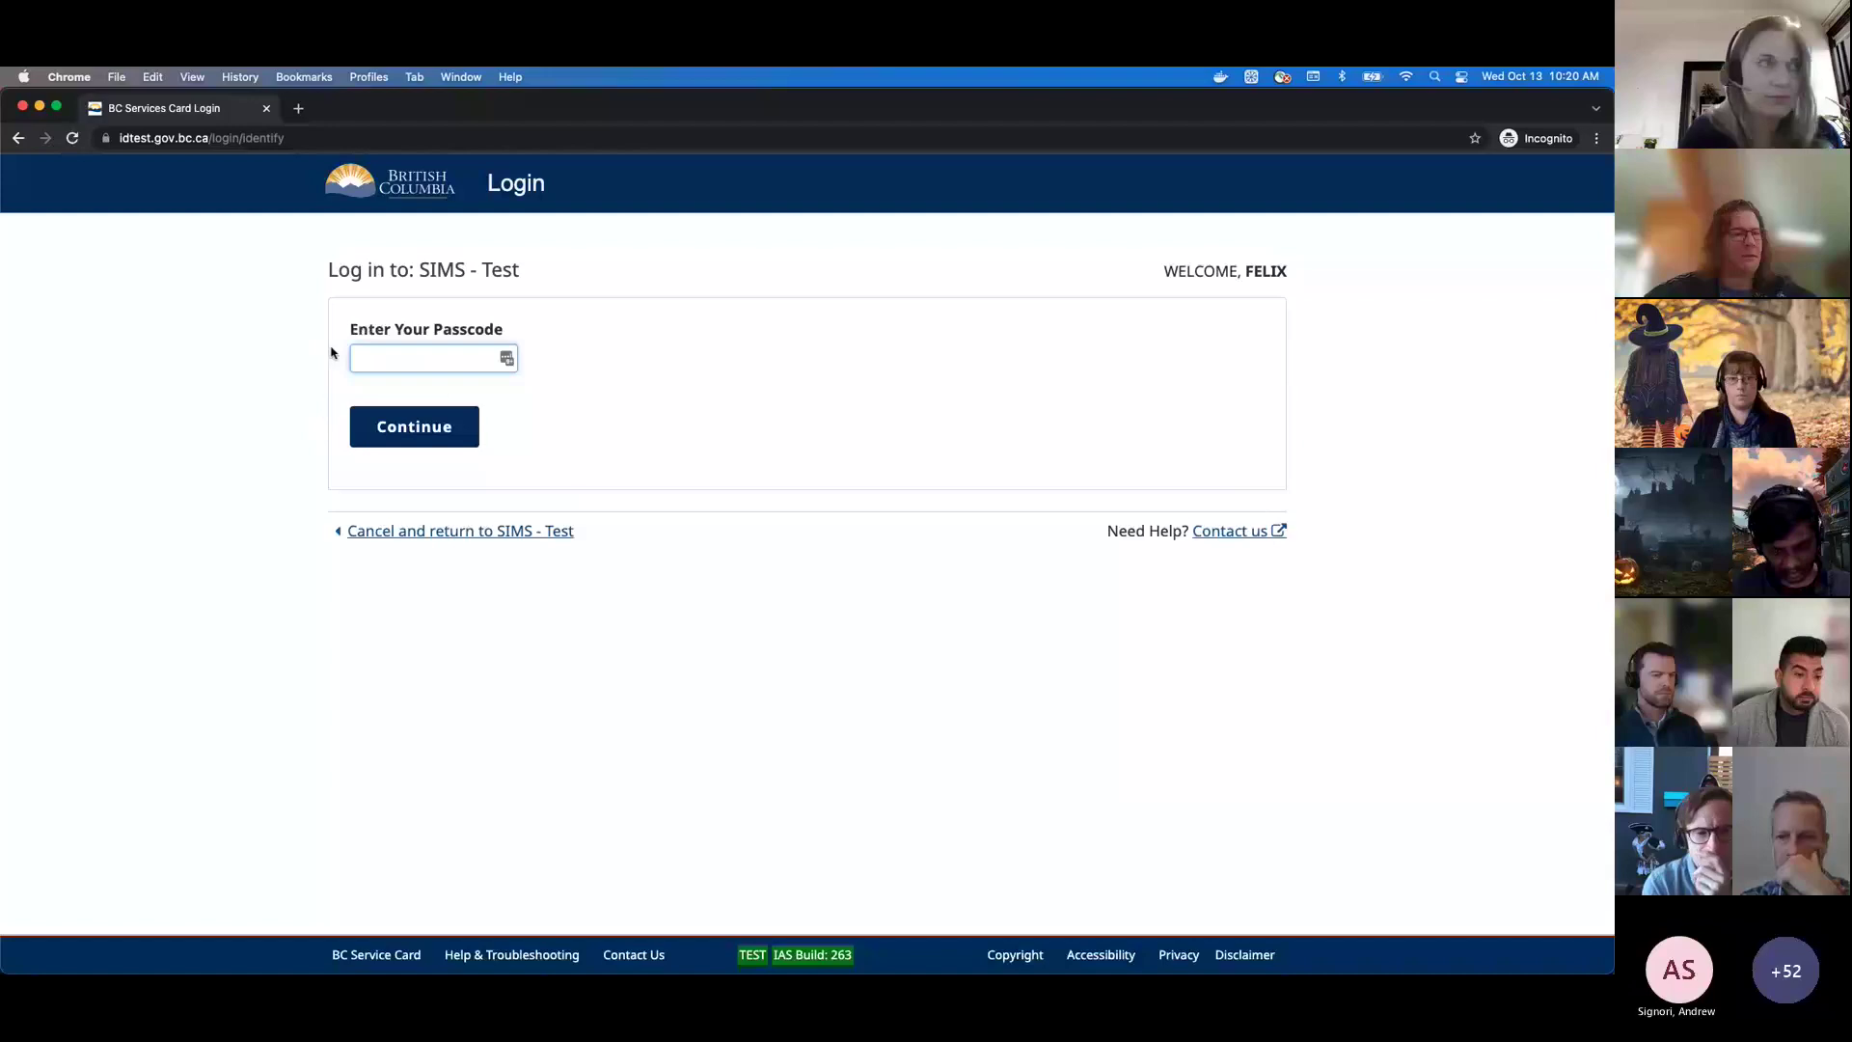
{"action": "key", "text": "Return"}
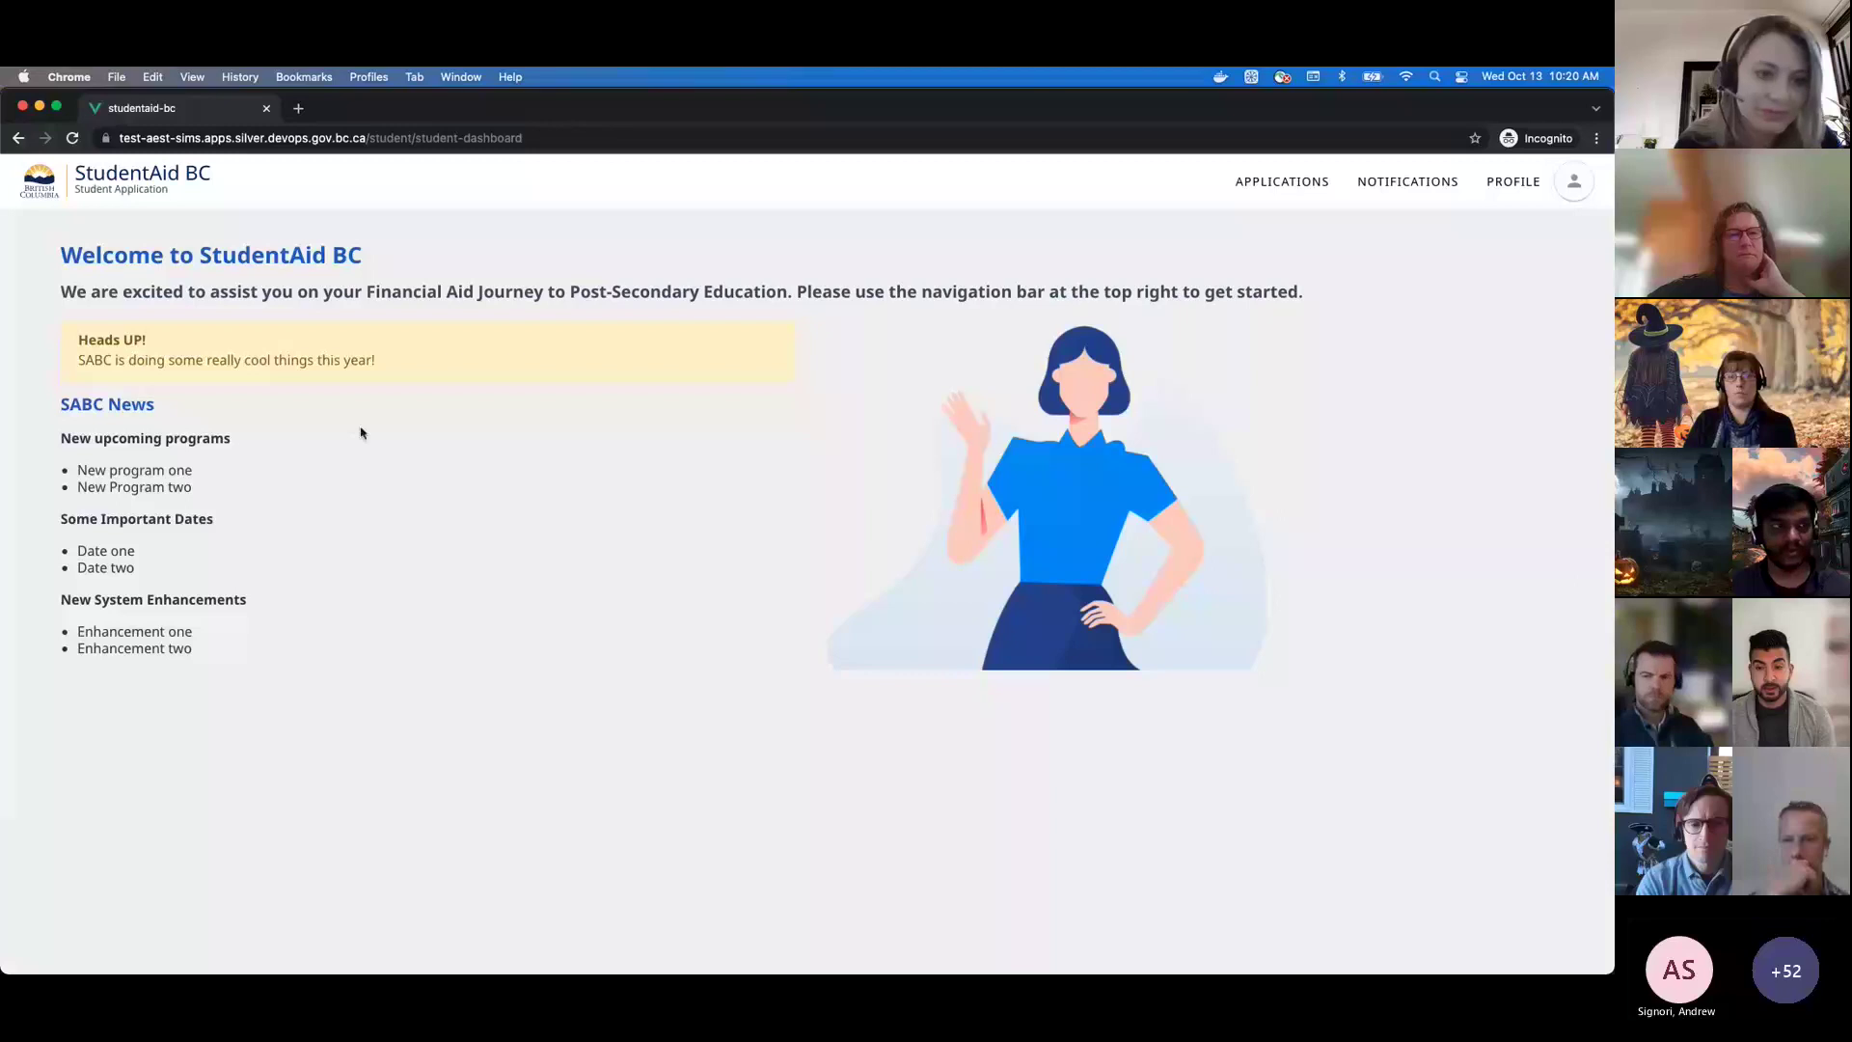
Open the list of the student's applications and look through their statuses.
{"action": "left_click", "coordinate": [1280, 183]}
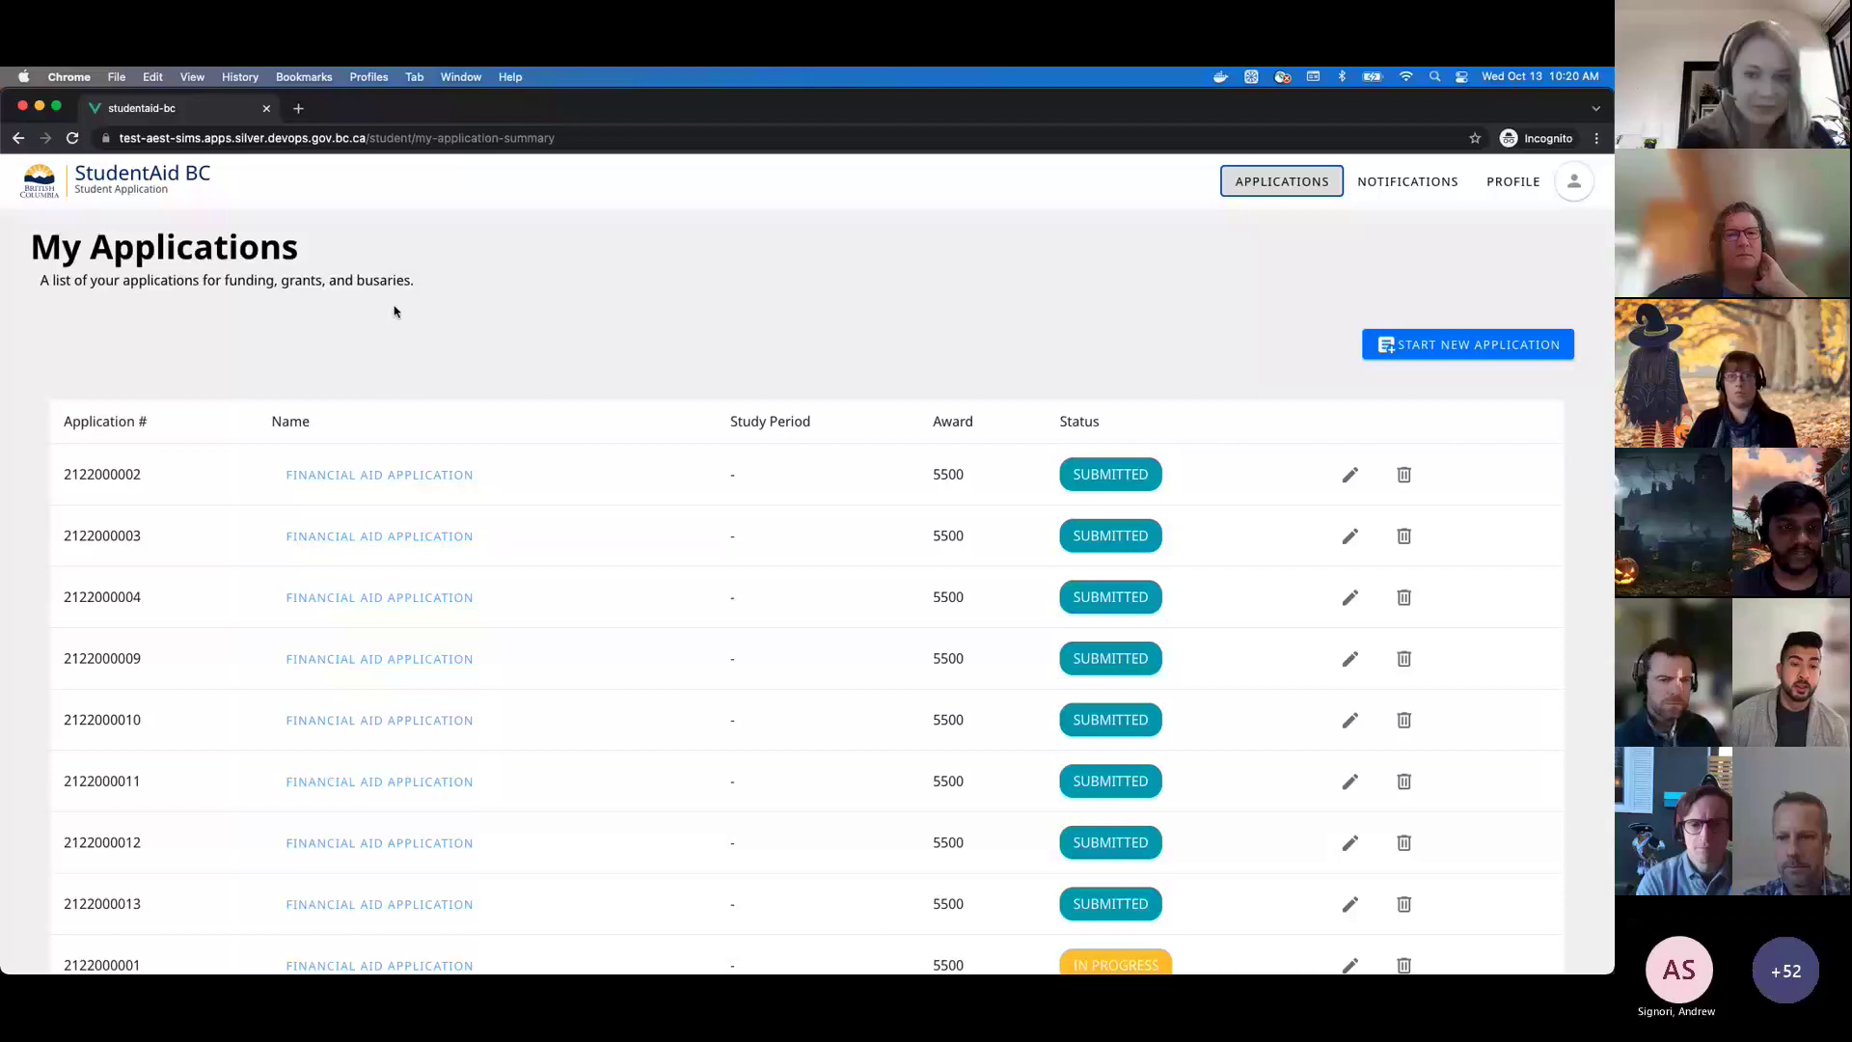
{"action": "scroll", "coordinate": [636, 321], "scroll_direction": "down", "scroll_amount": 3}
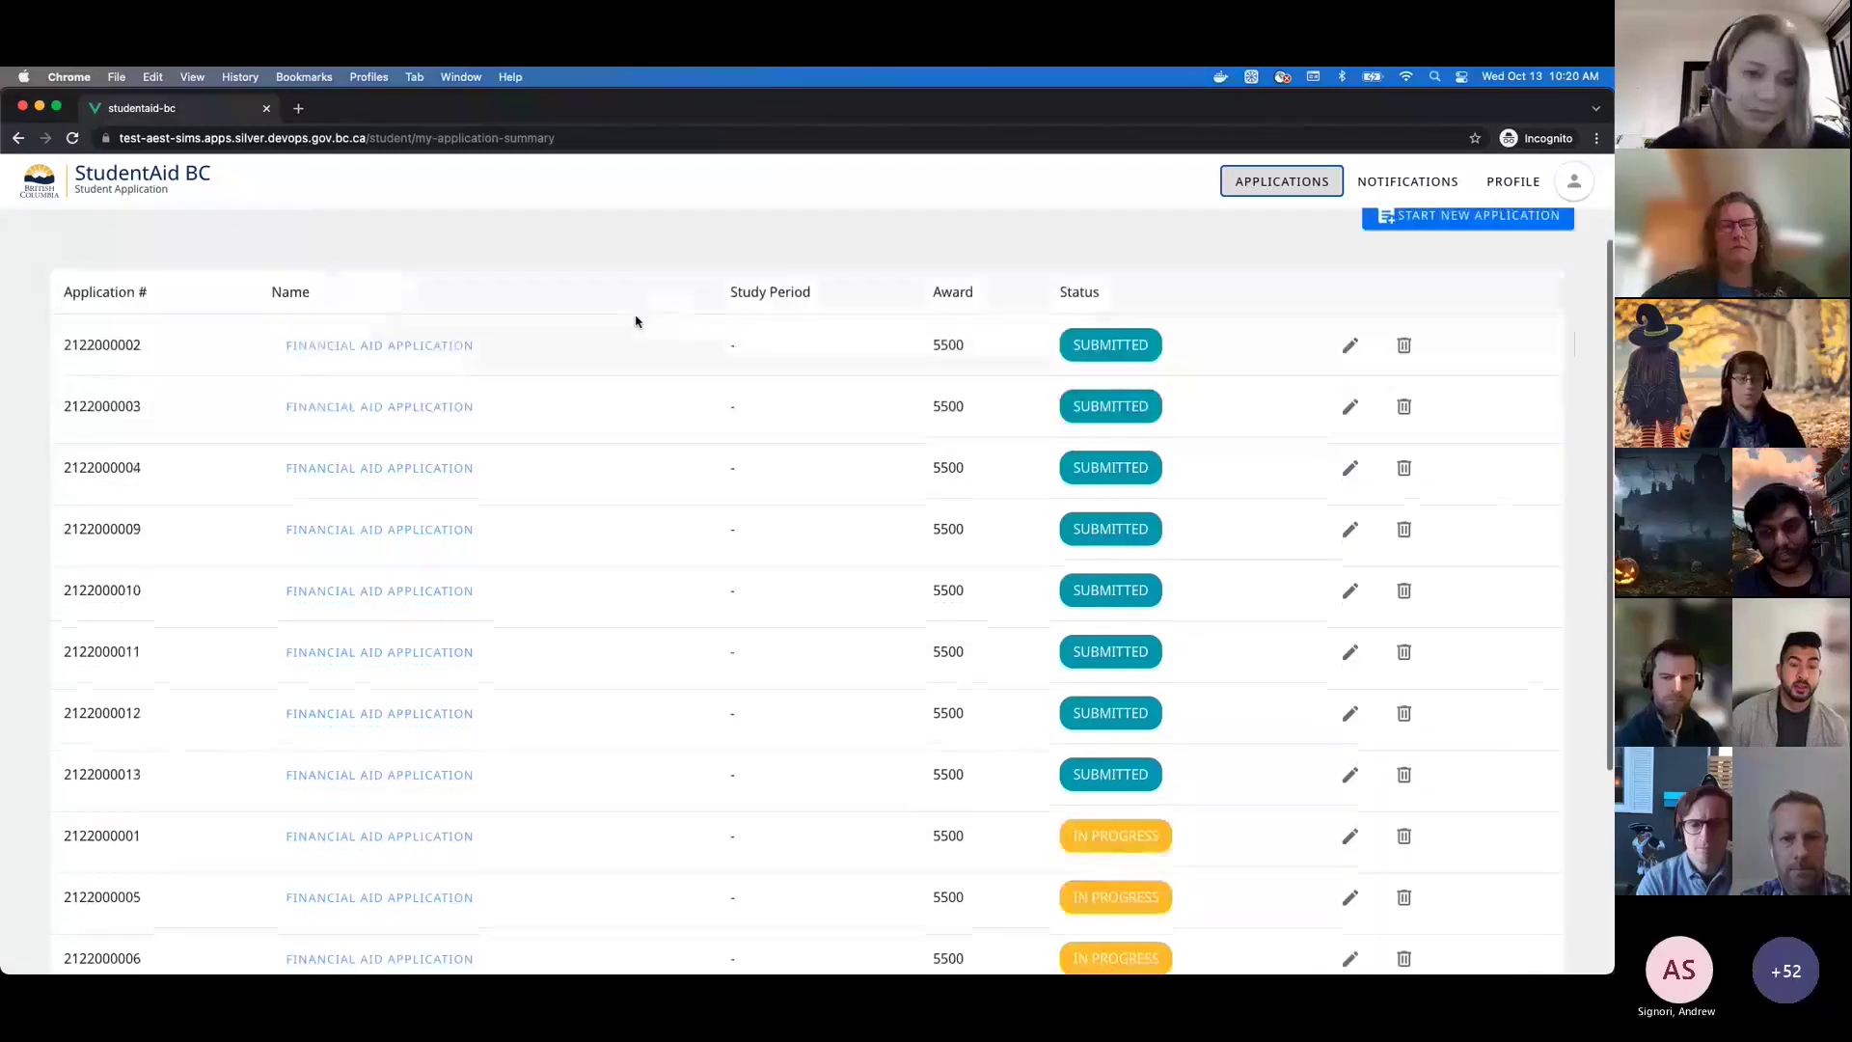
{"action": "scroll", "coordinate": [636, 321], "scroll_direction": "up", "scroll_amount": 3}
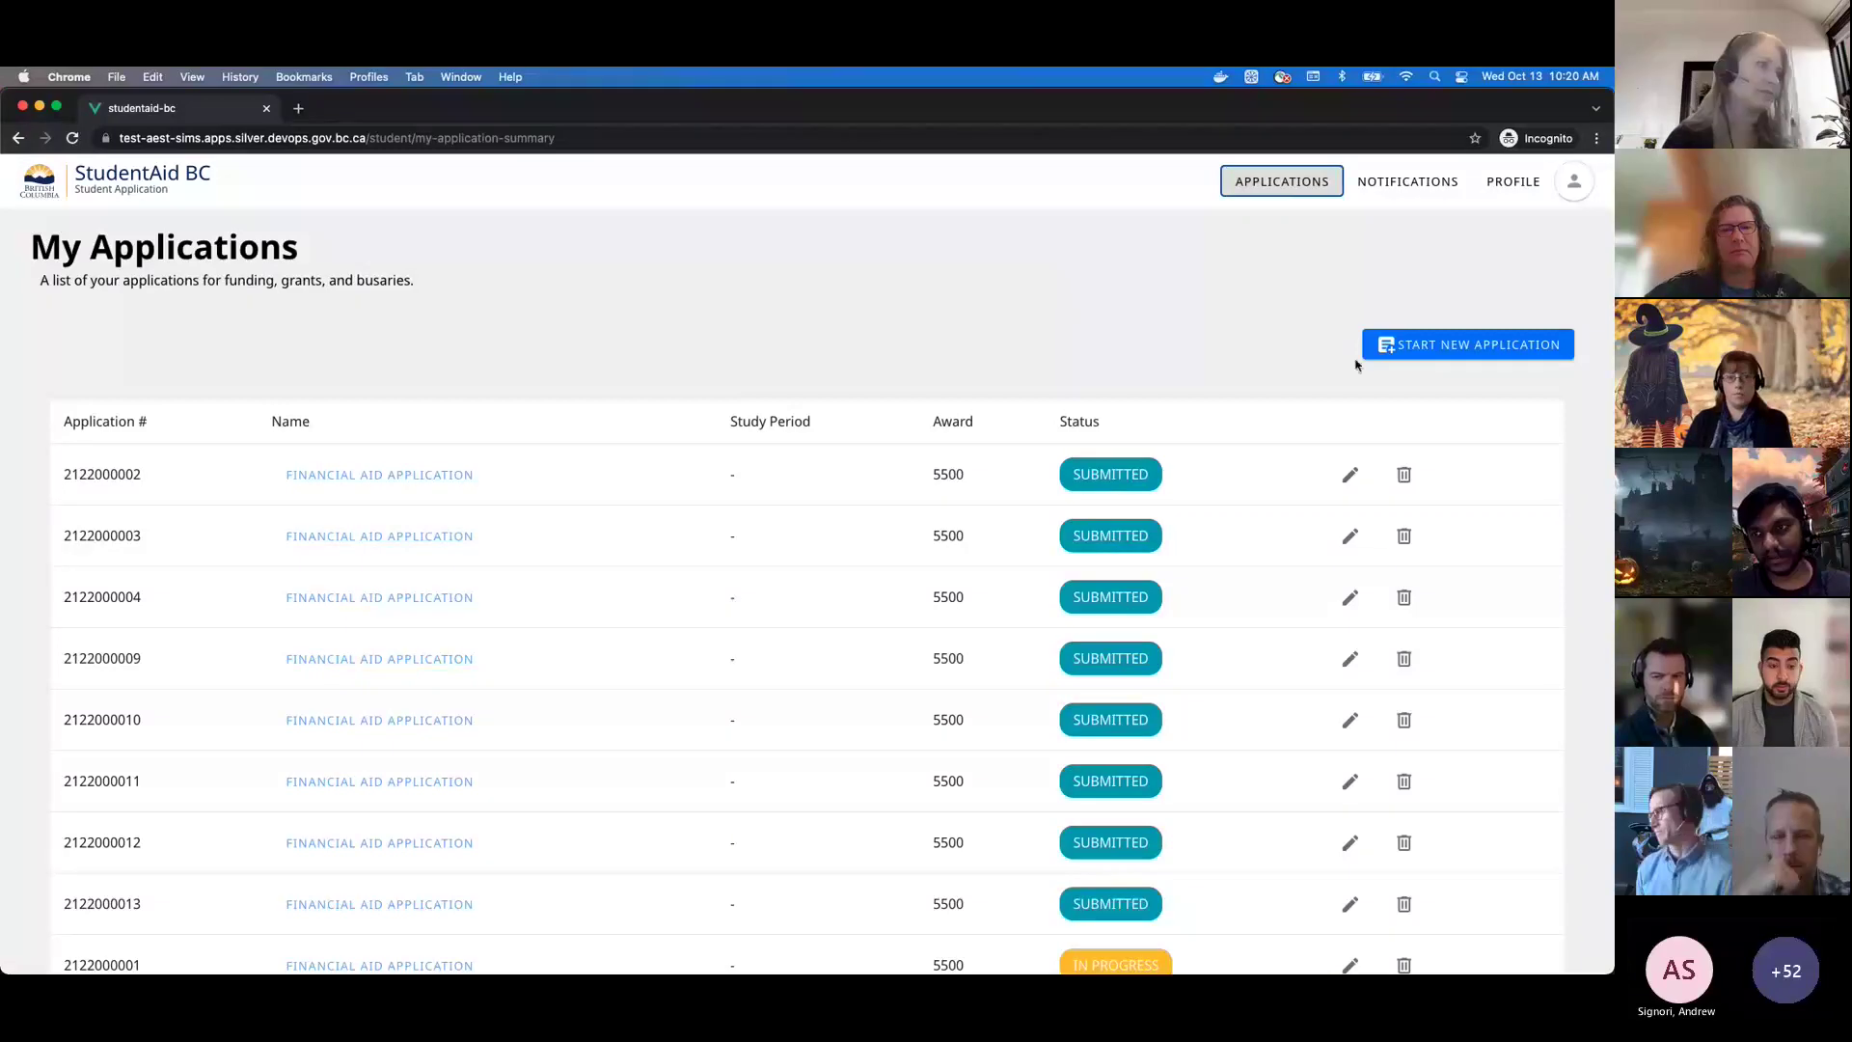
Begin a new application and review the available funding, grant, loan forgiveness and interest-free application types.
{"action": "left_click", "coordinate": [1434, 356]}
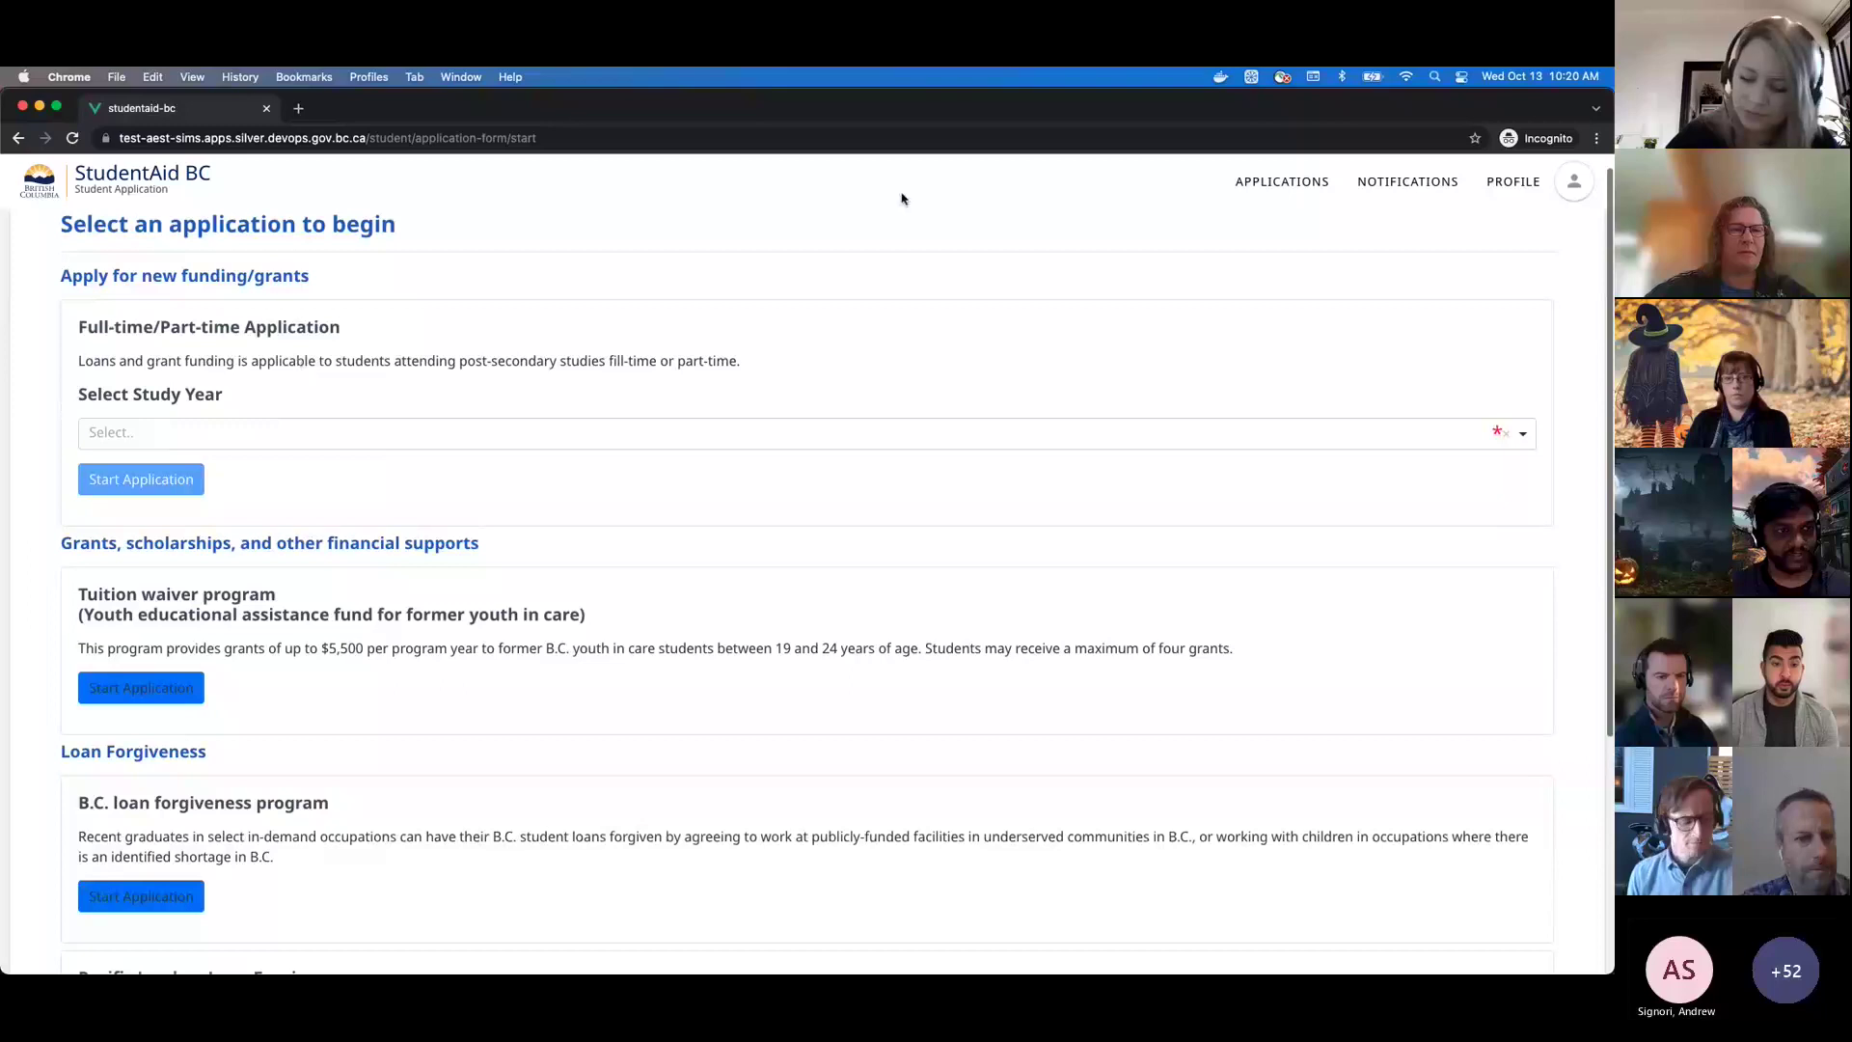
{"action": "scroll", "coordinate": [276, 425], "scroll_direction": "down", "scroll_amount": 3}
{"action": "scroll", "coordinate": [276, 425], "scroll_direction": "down", "scroll_amount": 4}
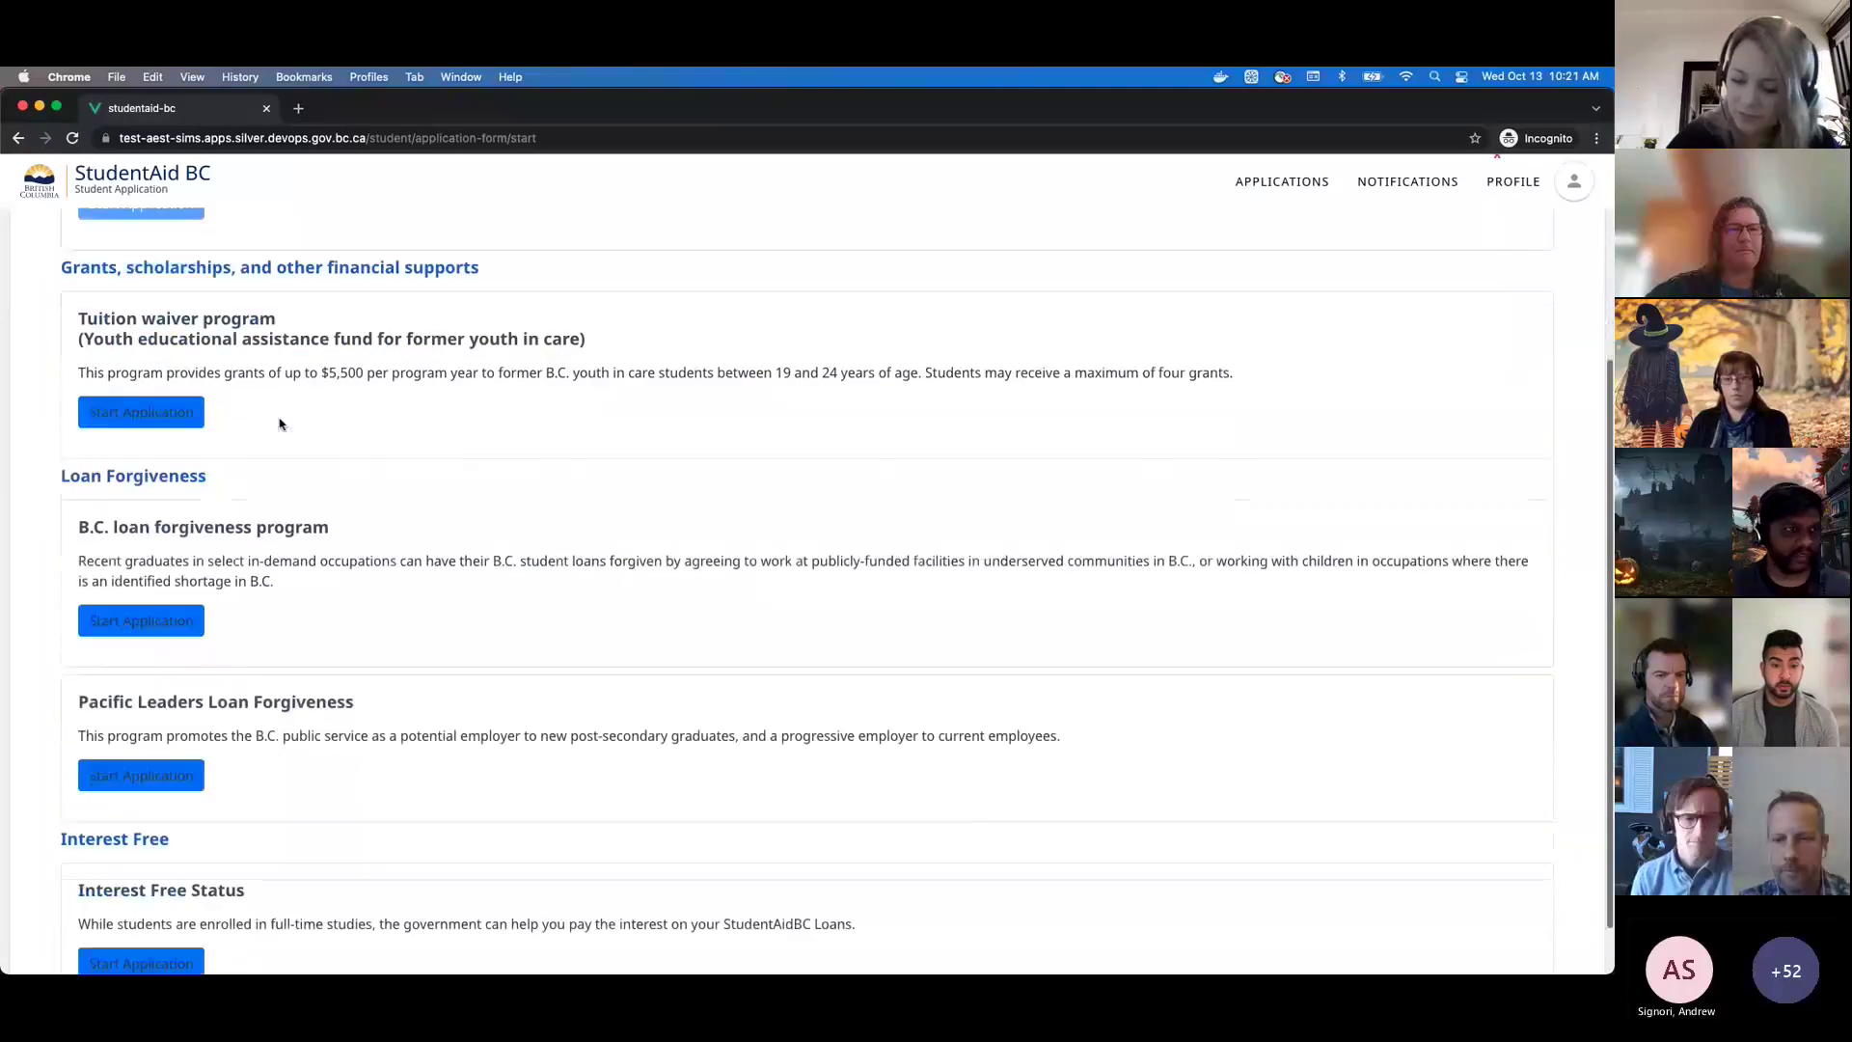
{"action": "scroll", "coordinate": [286, 439], "scroll_direction": "up", "scroll_amount": 3}
{"action": "scroll", "coordinate": [286, 439], "scroll_direction": "down", "scroll_amount": 3}
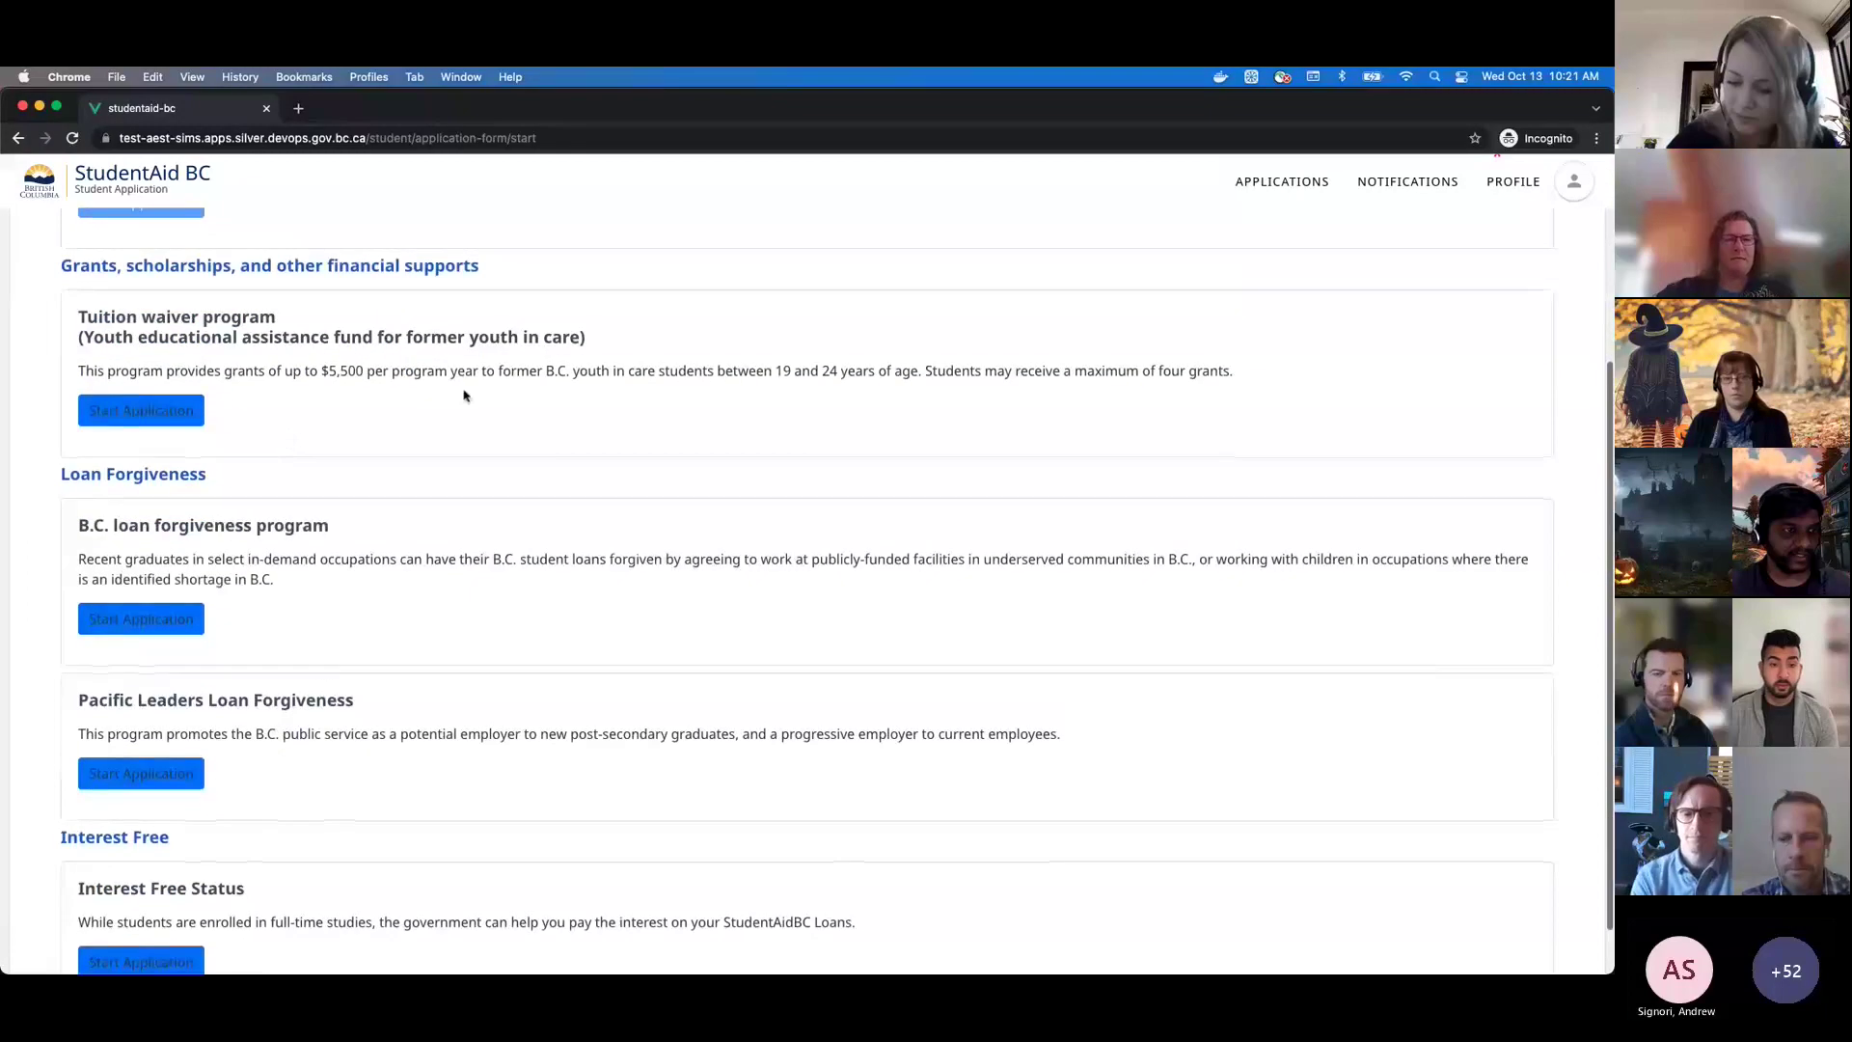
{"action": "scroll", "coordinate": [463, 393], "scroll_direction": "up", "scroll_amount": 7}
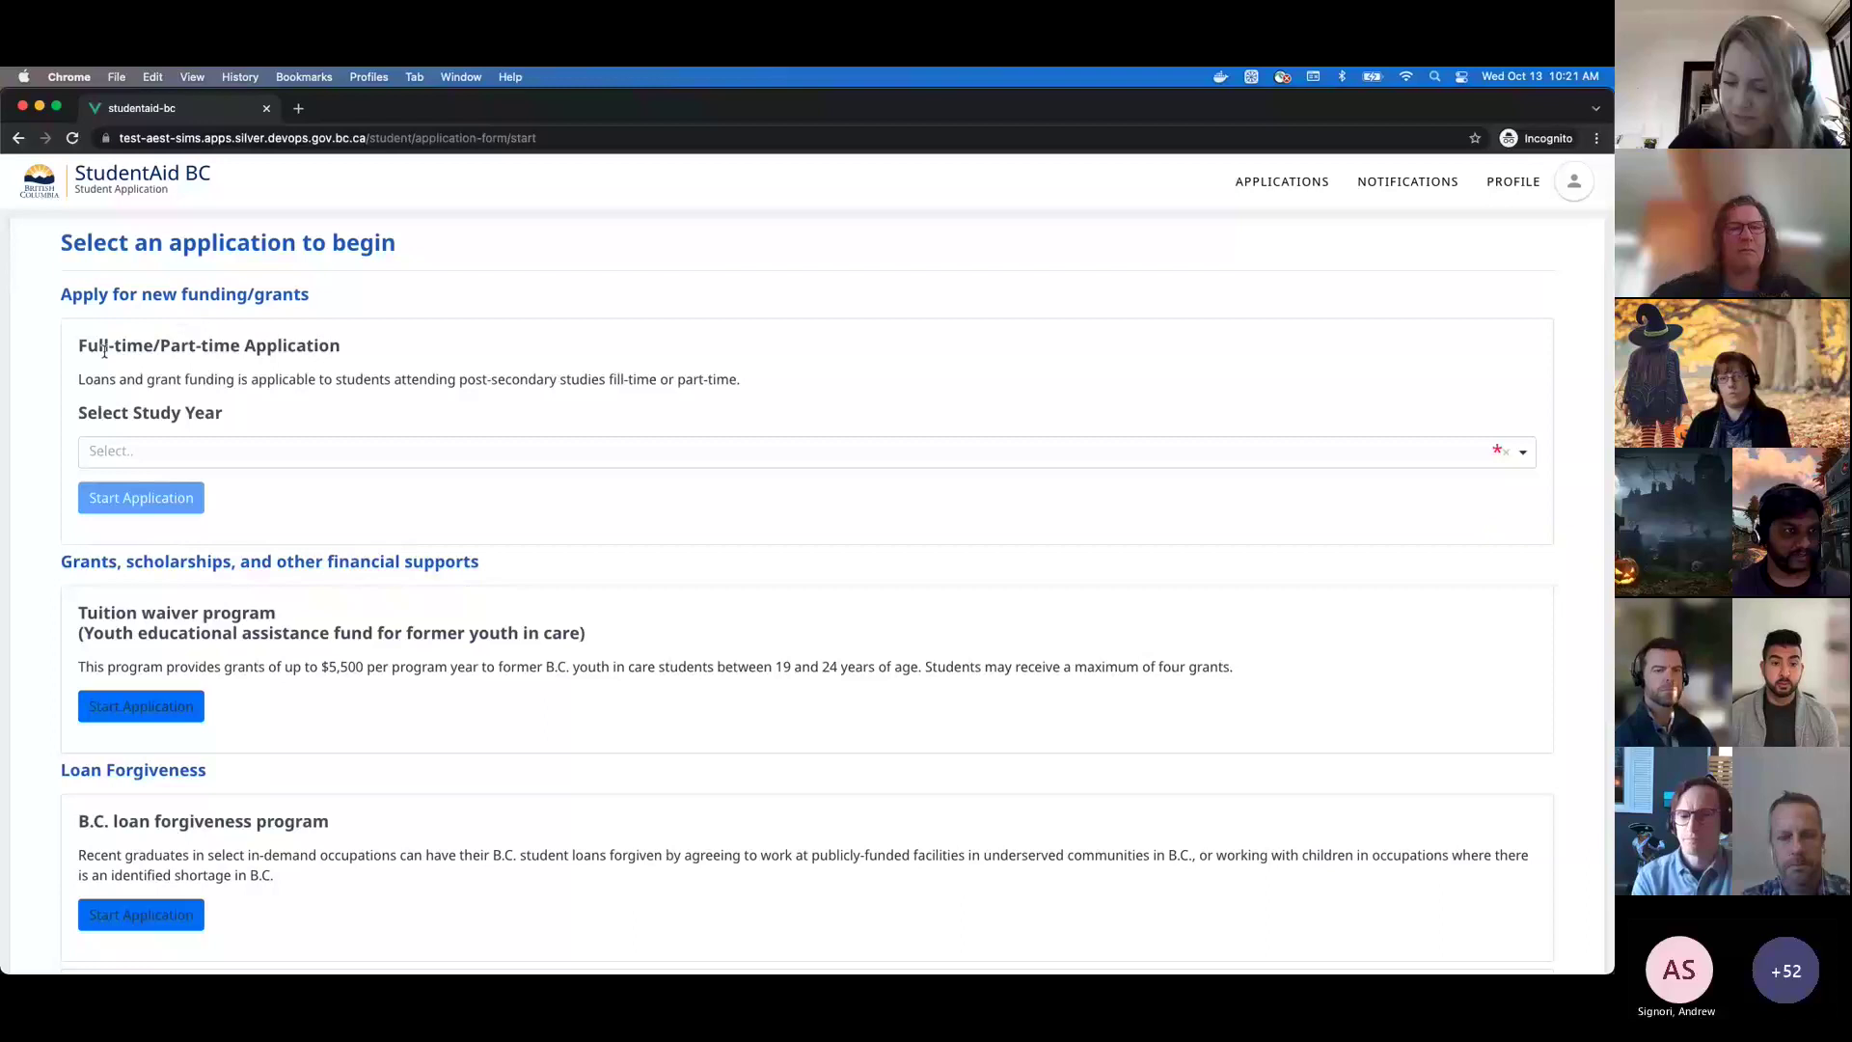
{"action": "scroll", "coordinate": [314, 593], "scroll_direction": "down", "scroll_amount": 5}
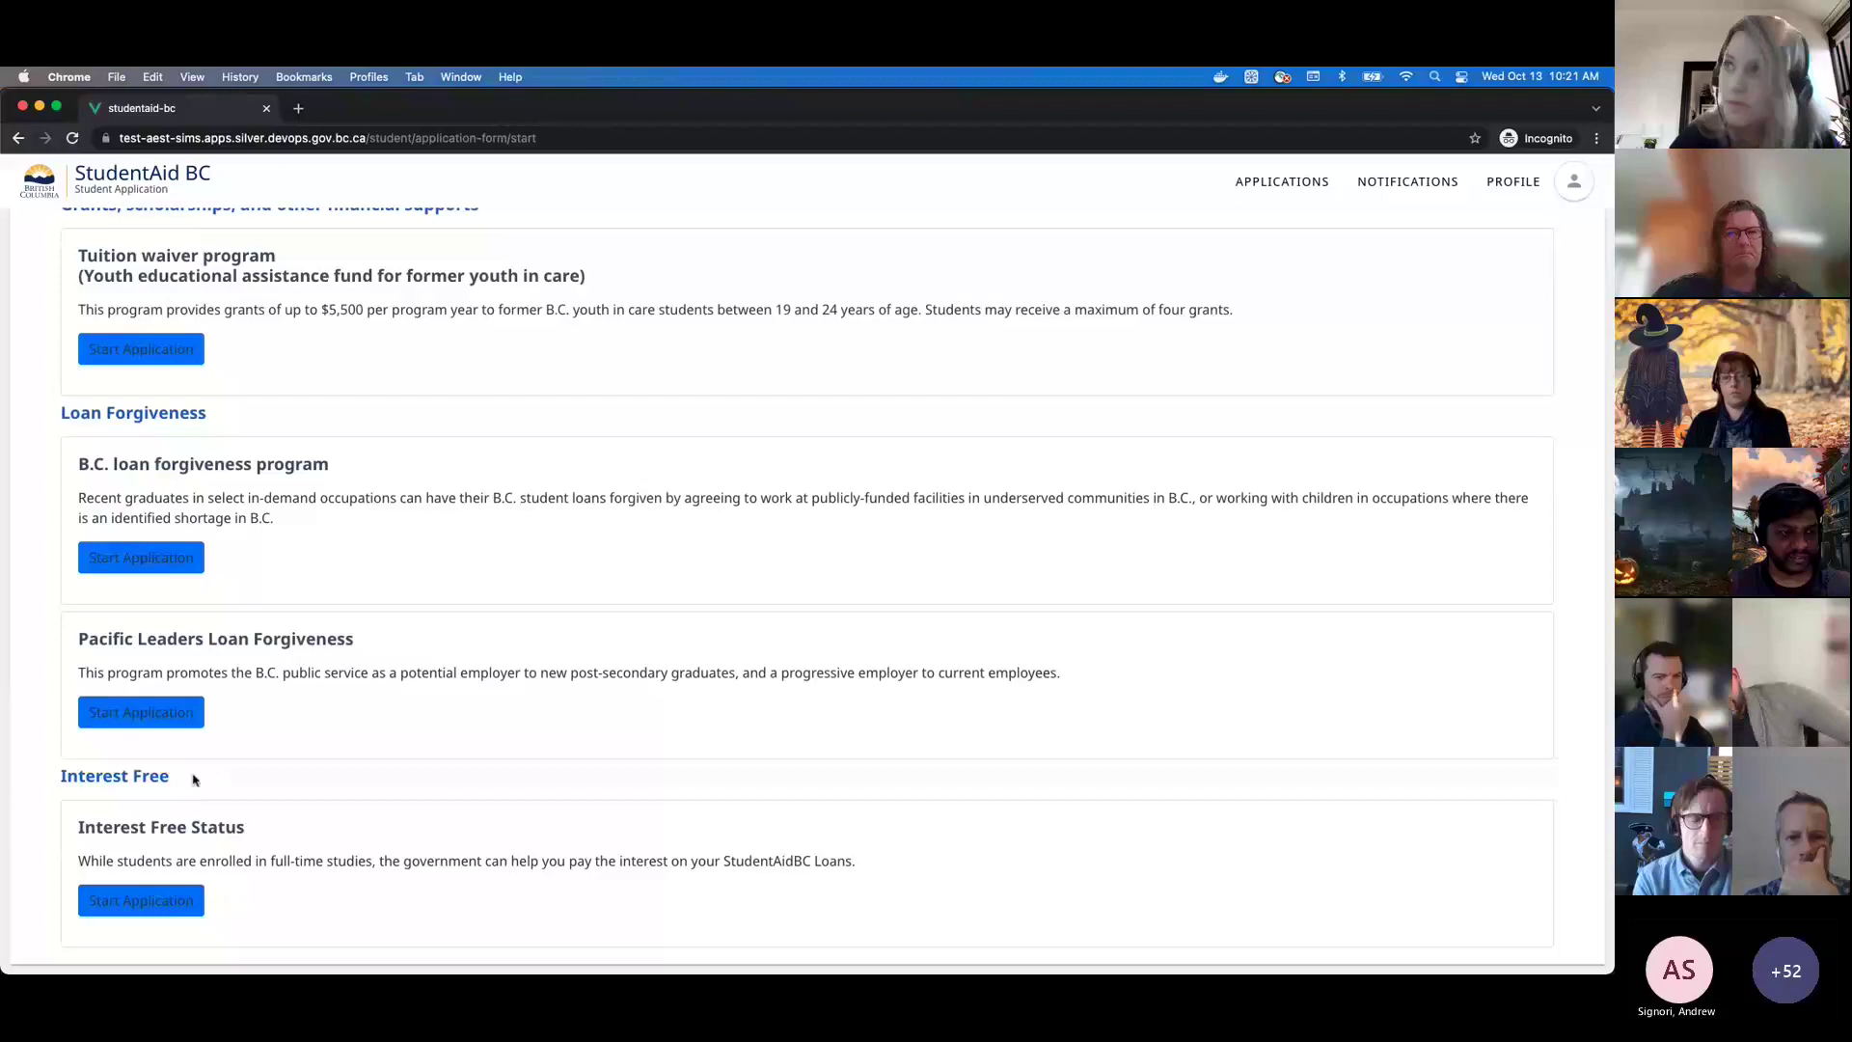
{"action": "scroll", "coordinate": [335, 452], "scroll_direction": "up", "scroll_amount": 5}
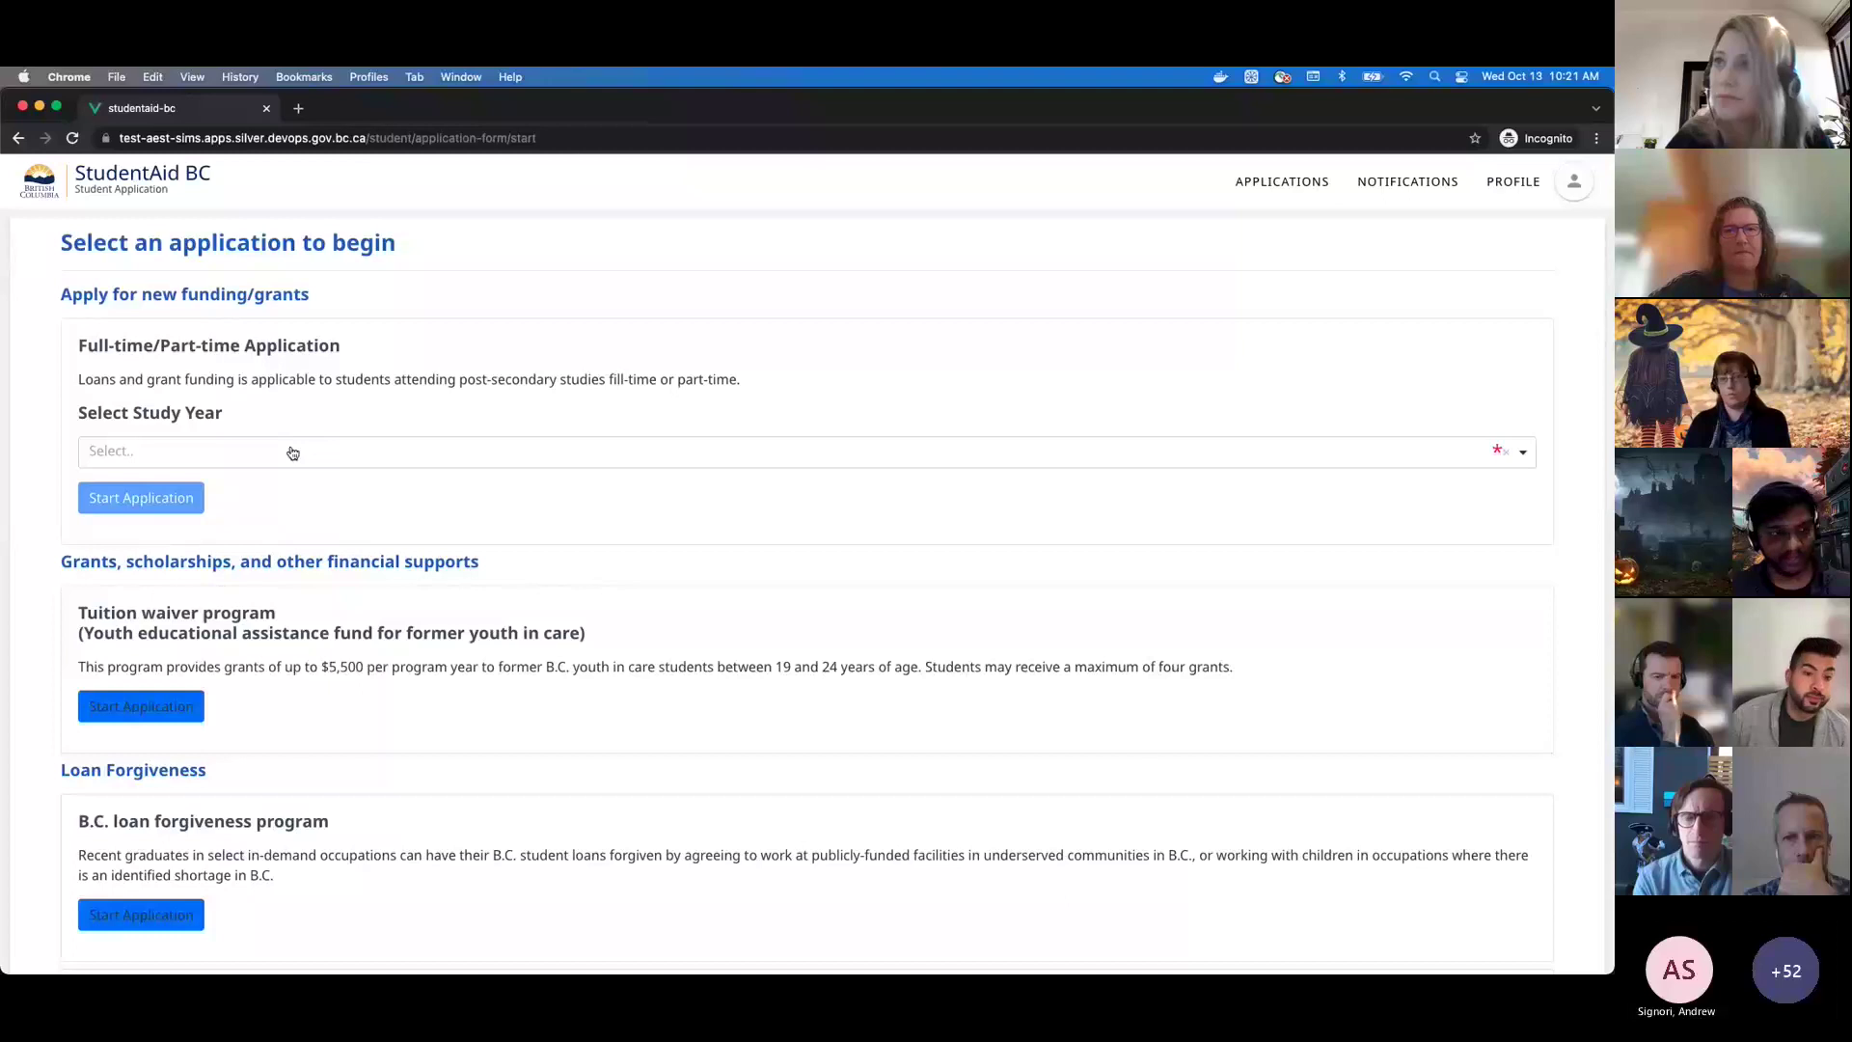
Start a Full-time/Part-time Application for the 2023-2024 study year.
{"action": "left_click", "coordinate": [145, 461]}
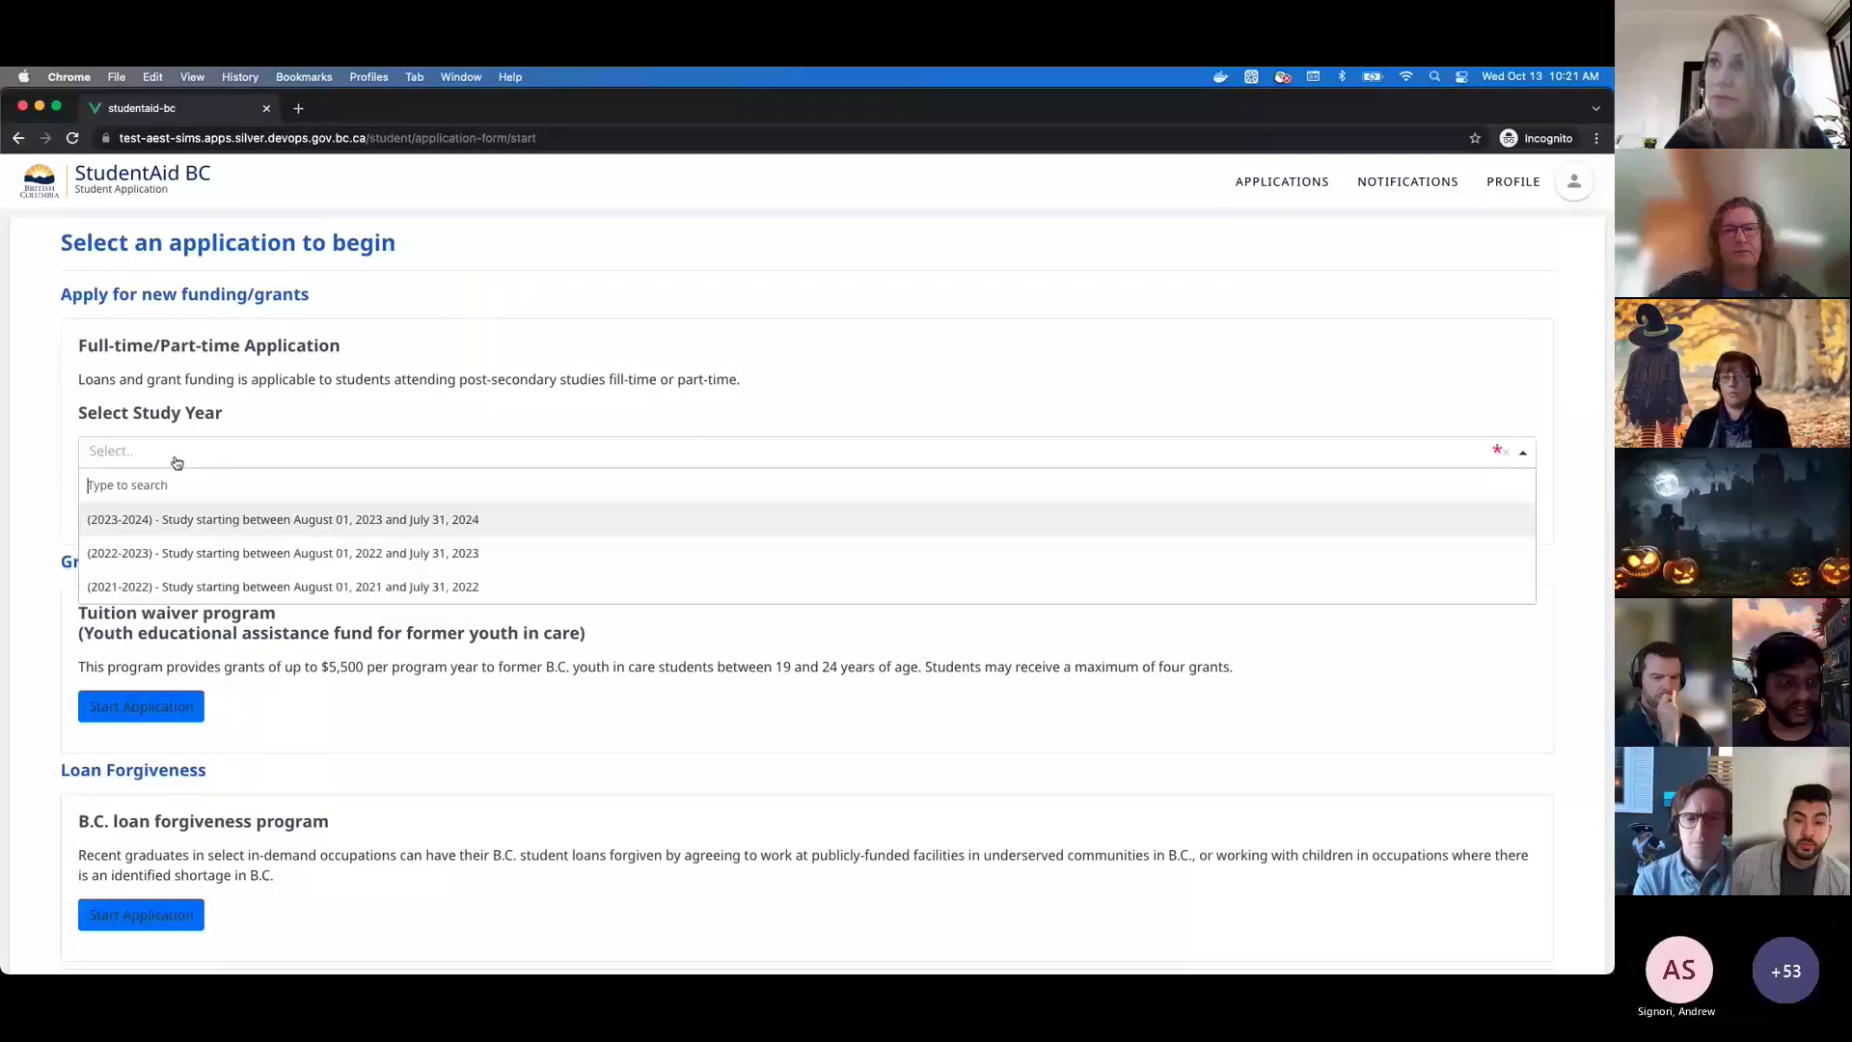
{"action": "left_click", "coordinate": [232, 582]}
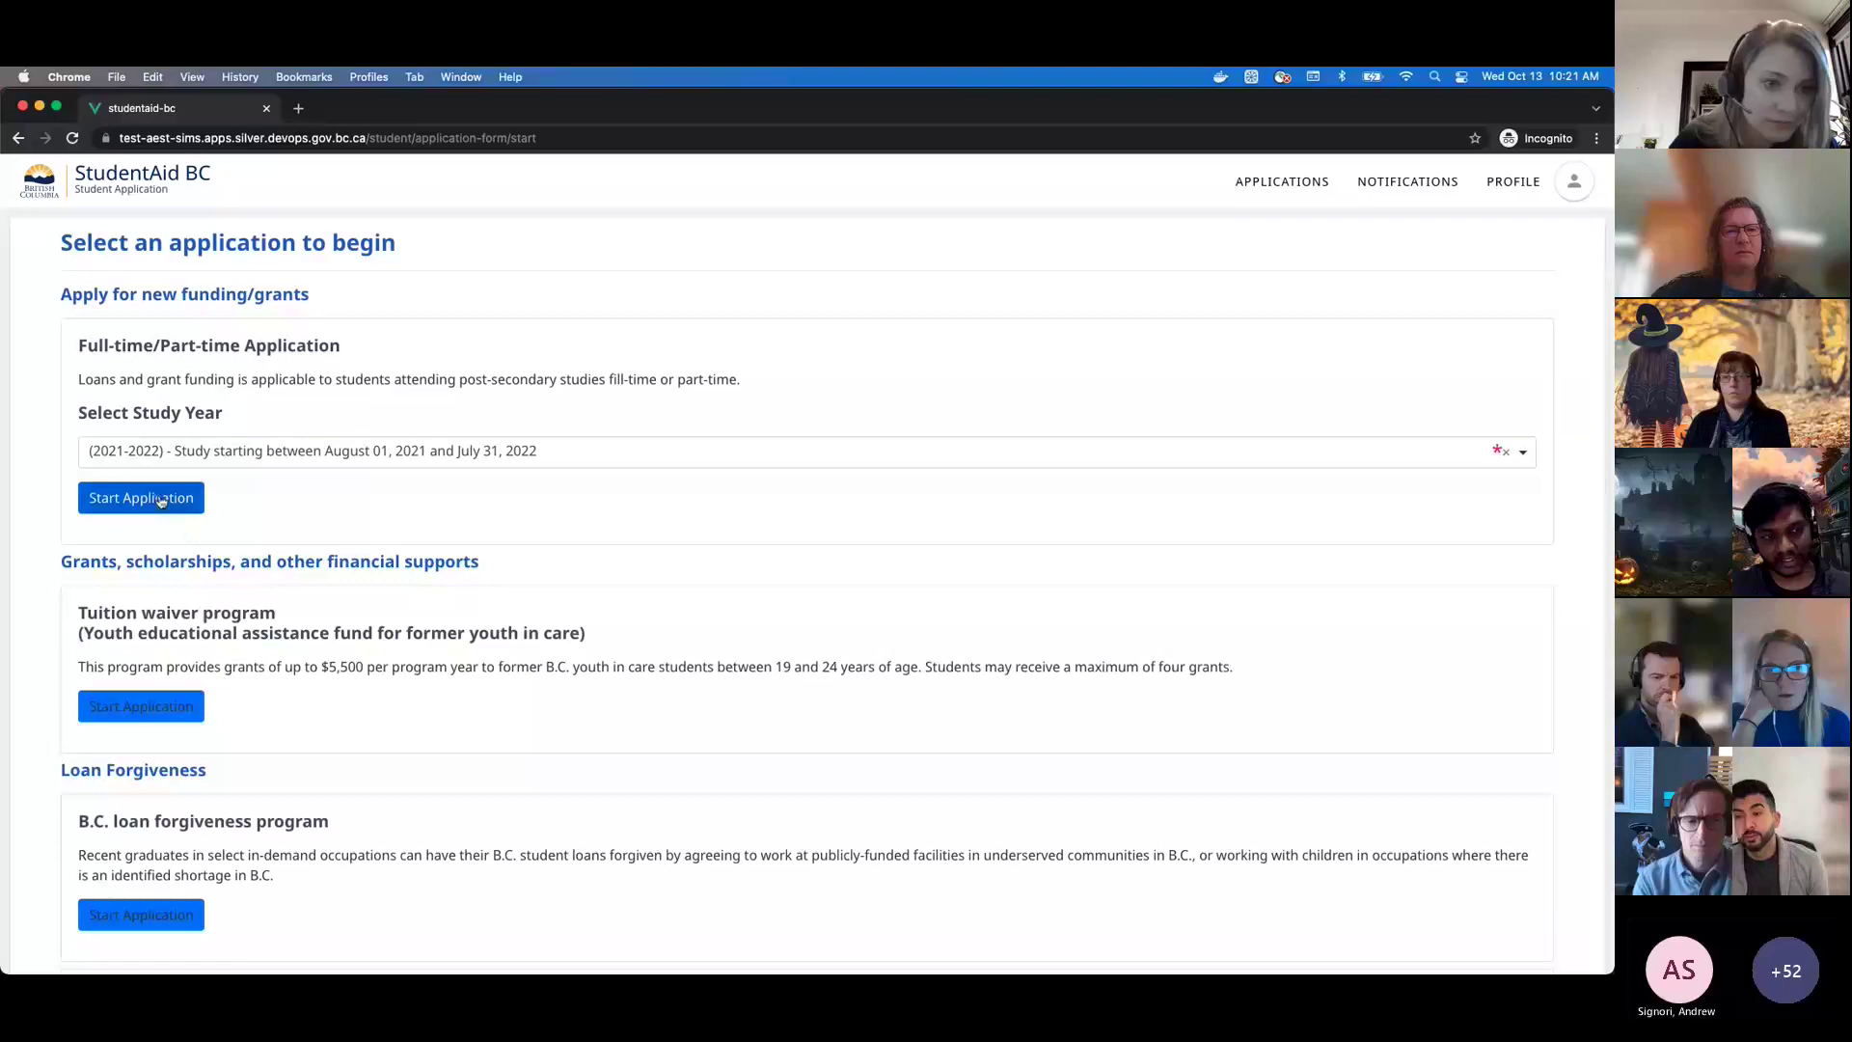
{"action": "left_click", "coordinate": [186, 457]}
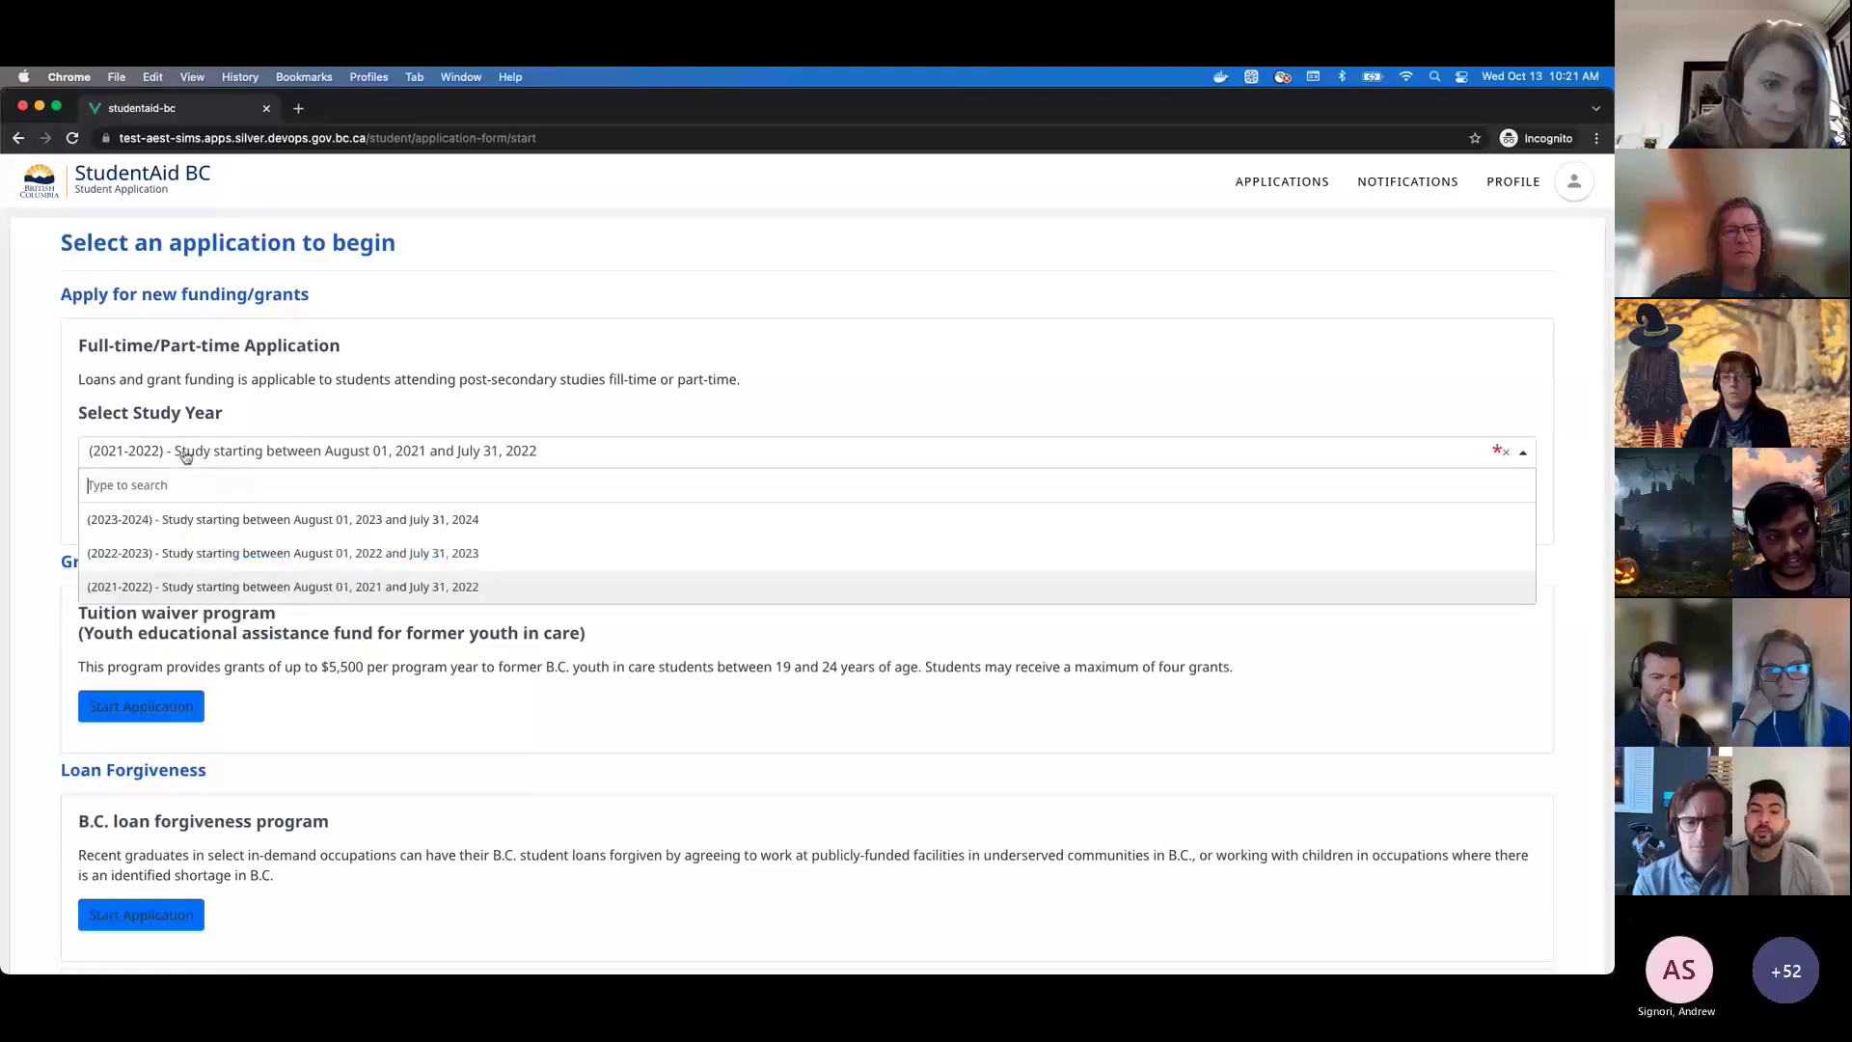
{"action": "left_click", "coordinate": [195, 527]}
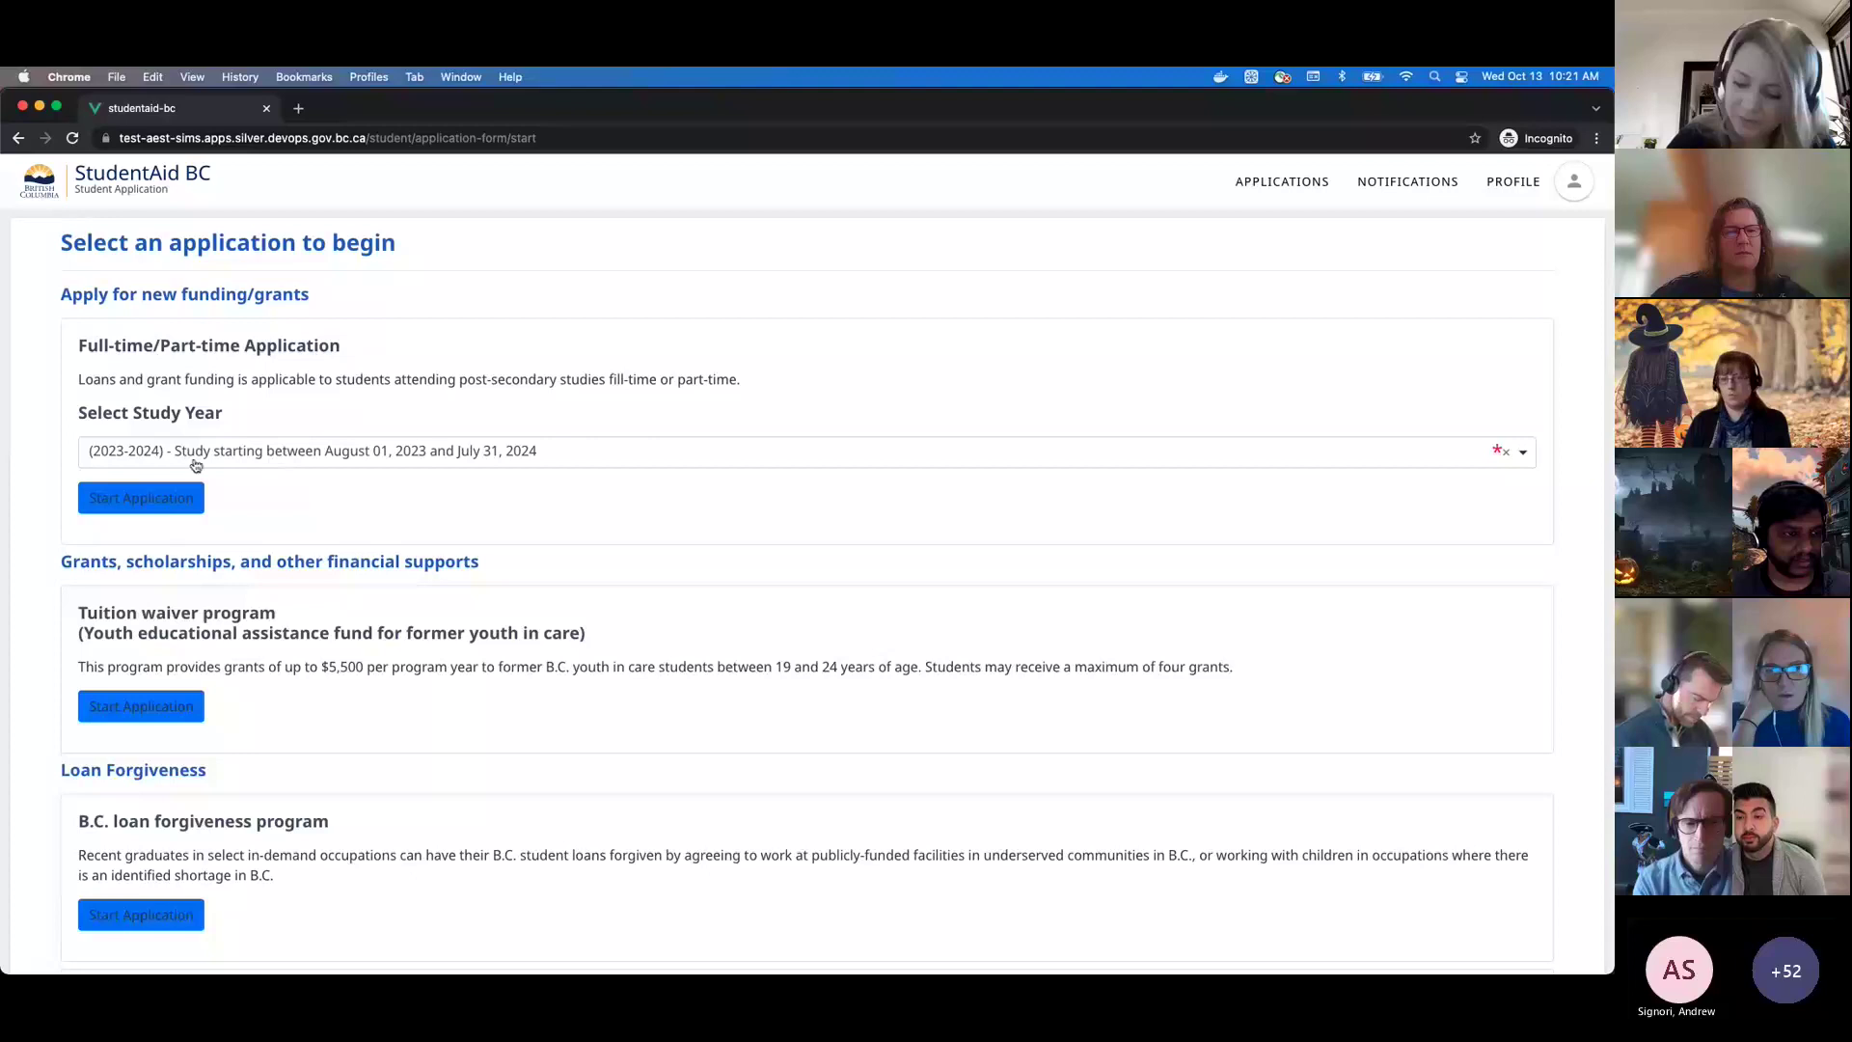
{"action": "left_click", "coordinate": [154, 500]}
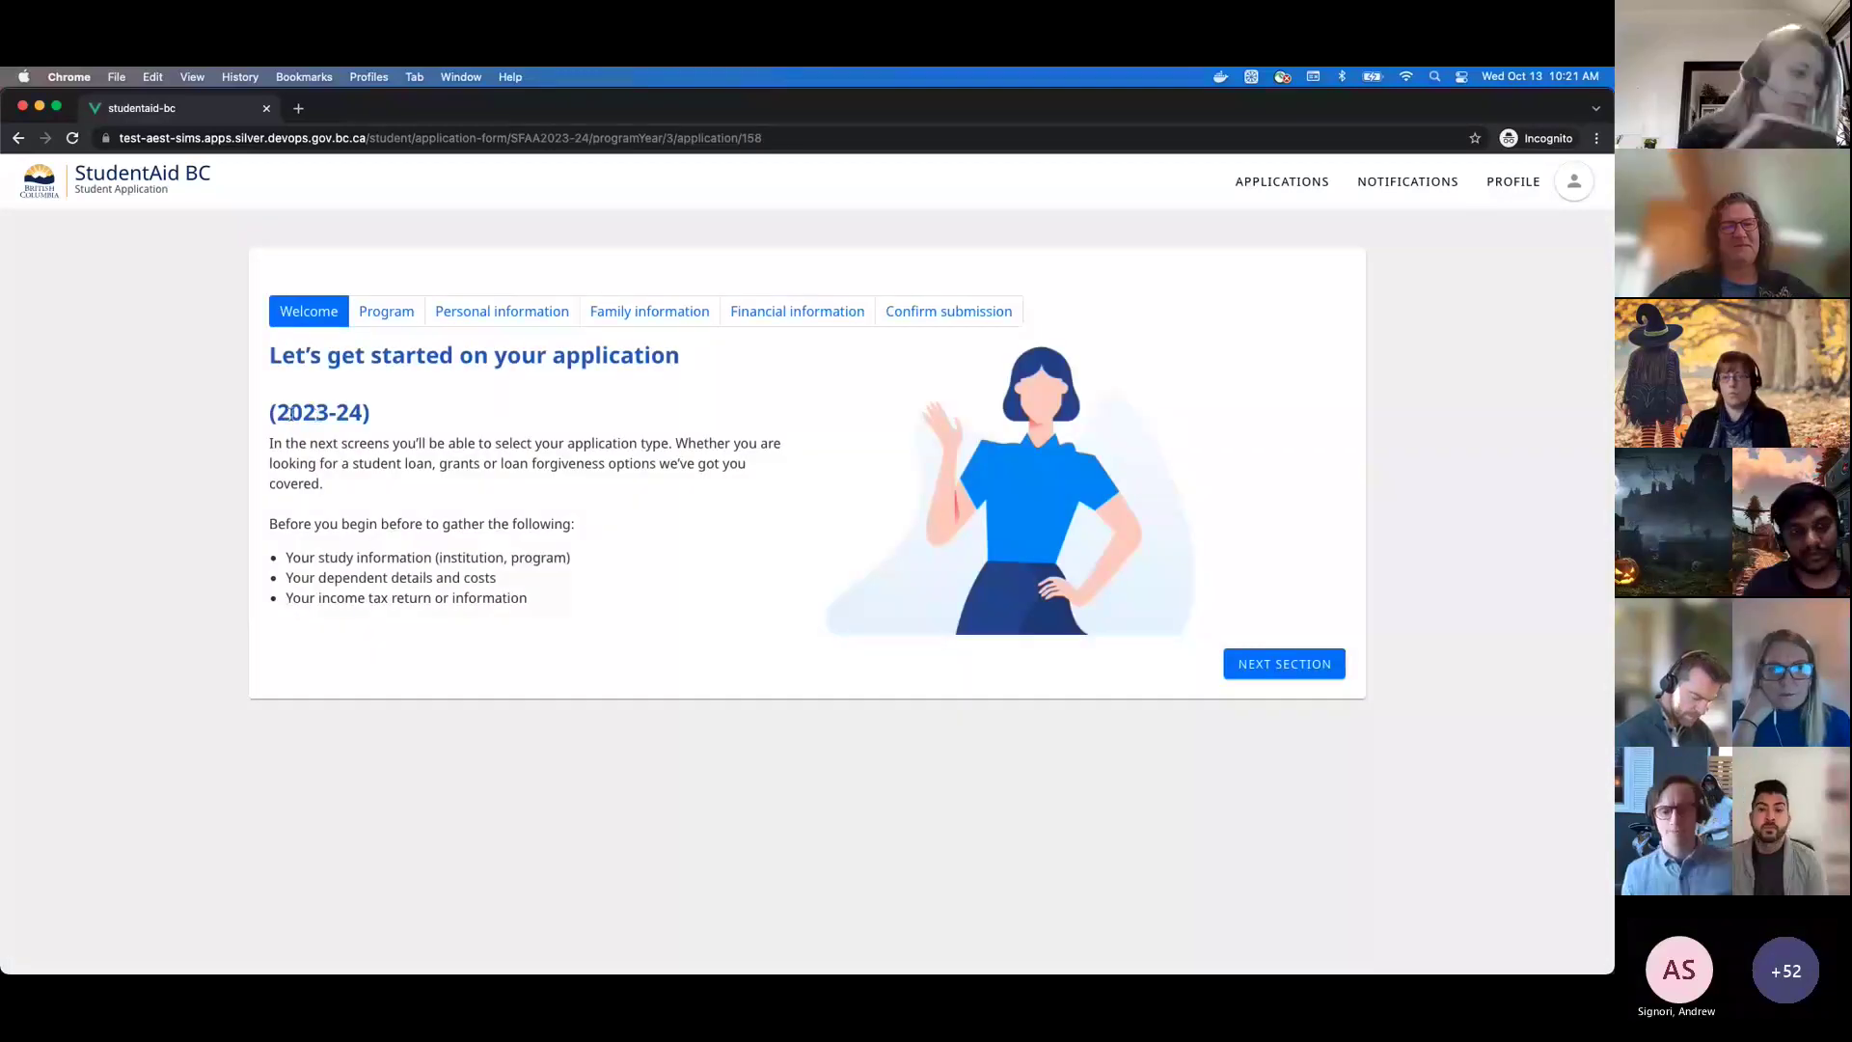
Check the new application's program year and Program section, then return to the applications list to view its status.
{"action": "left_click_drag", "start_coordinate": [289, 412], "coordinate": [362, 412]}
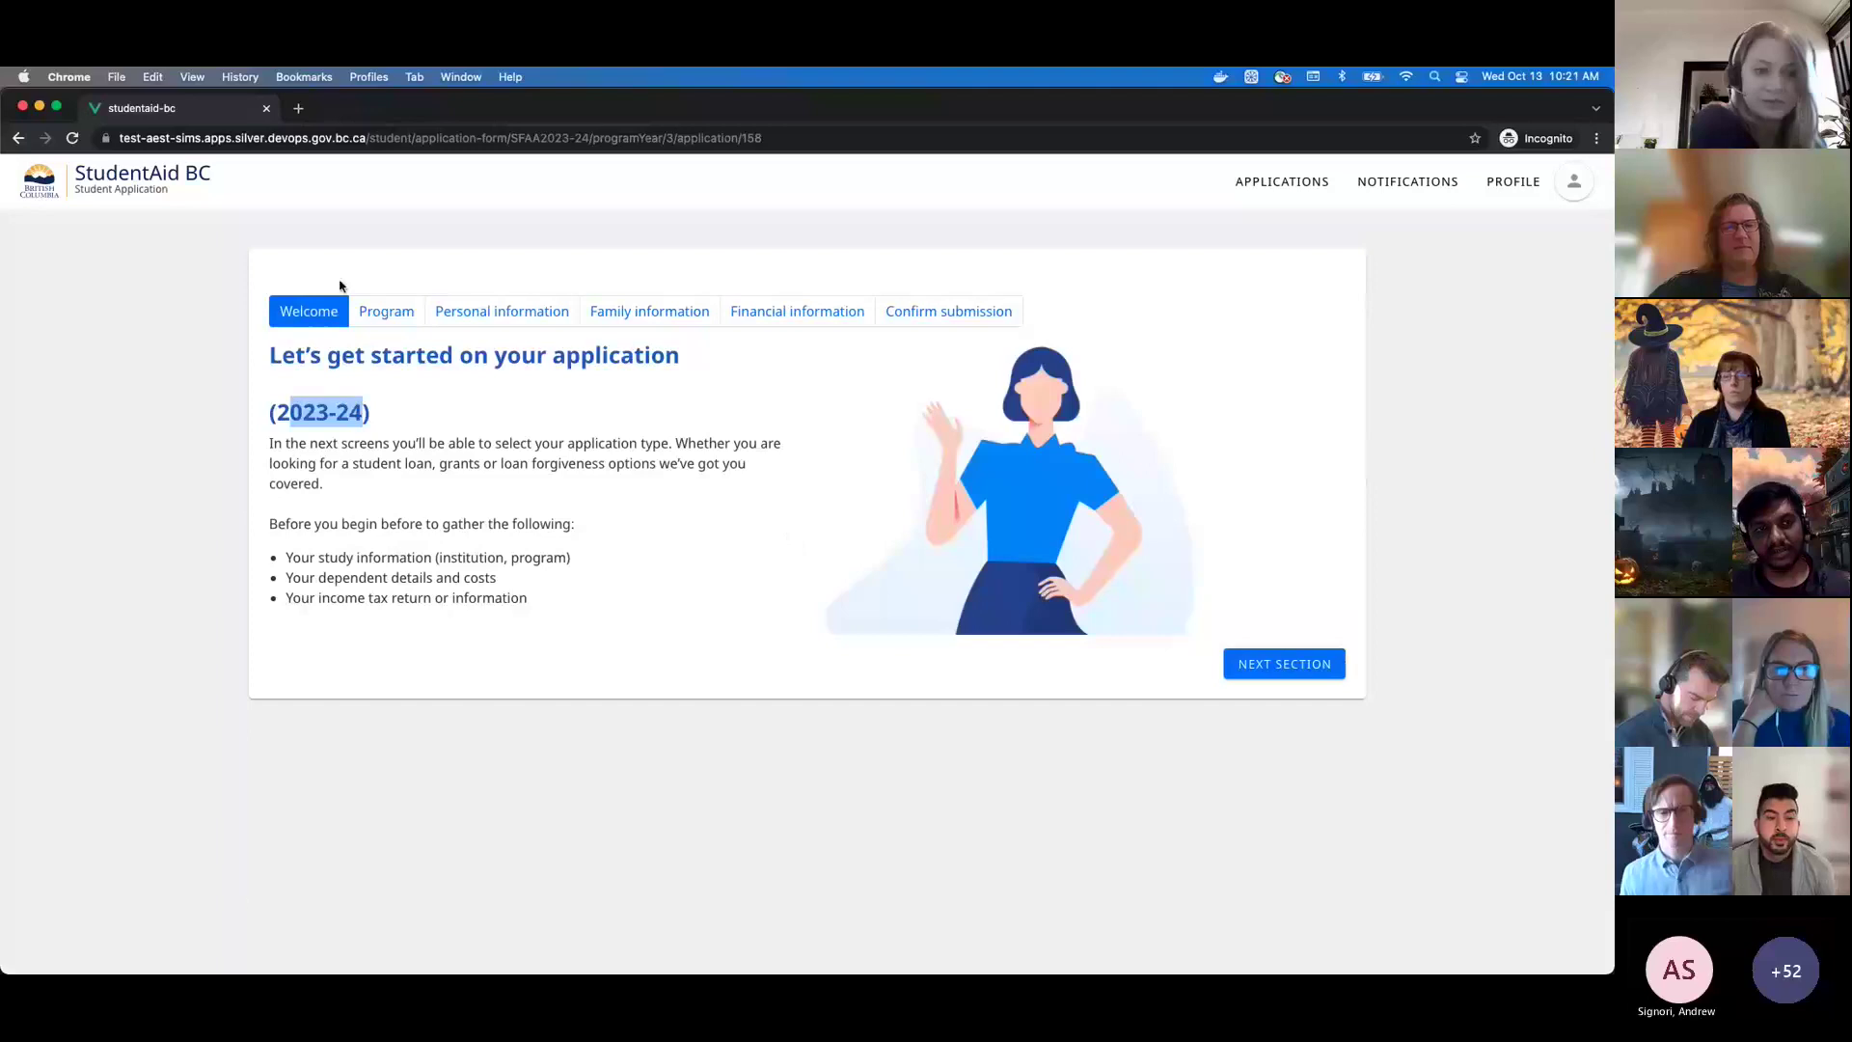
{"action": "left_click", "coordinate": [385, 310]}
{"action": "left_click", "coordinate": [304, 342]}
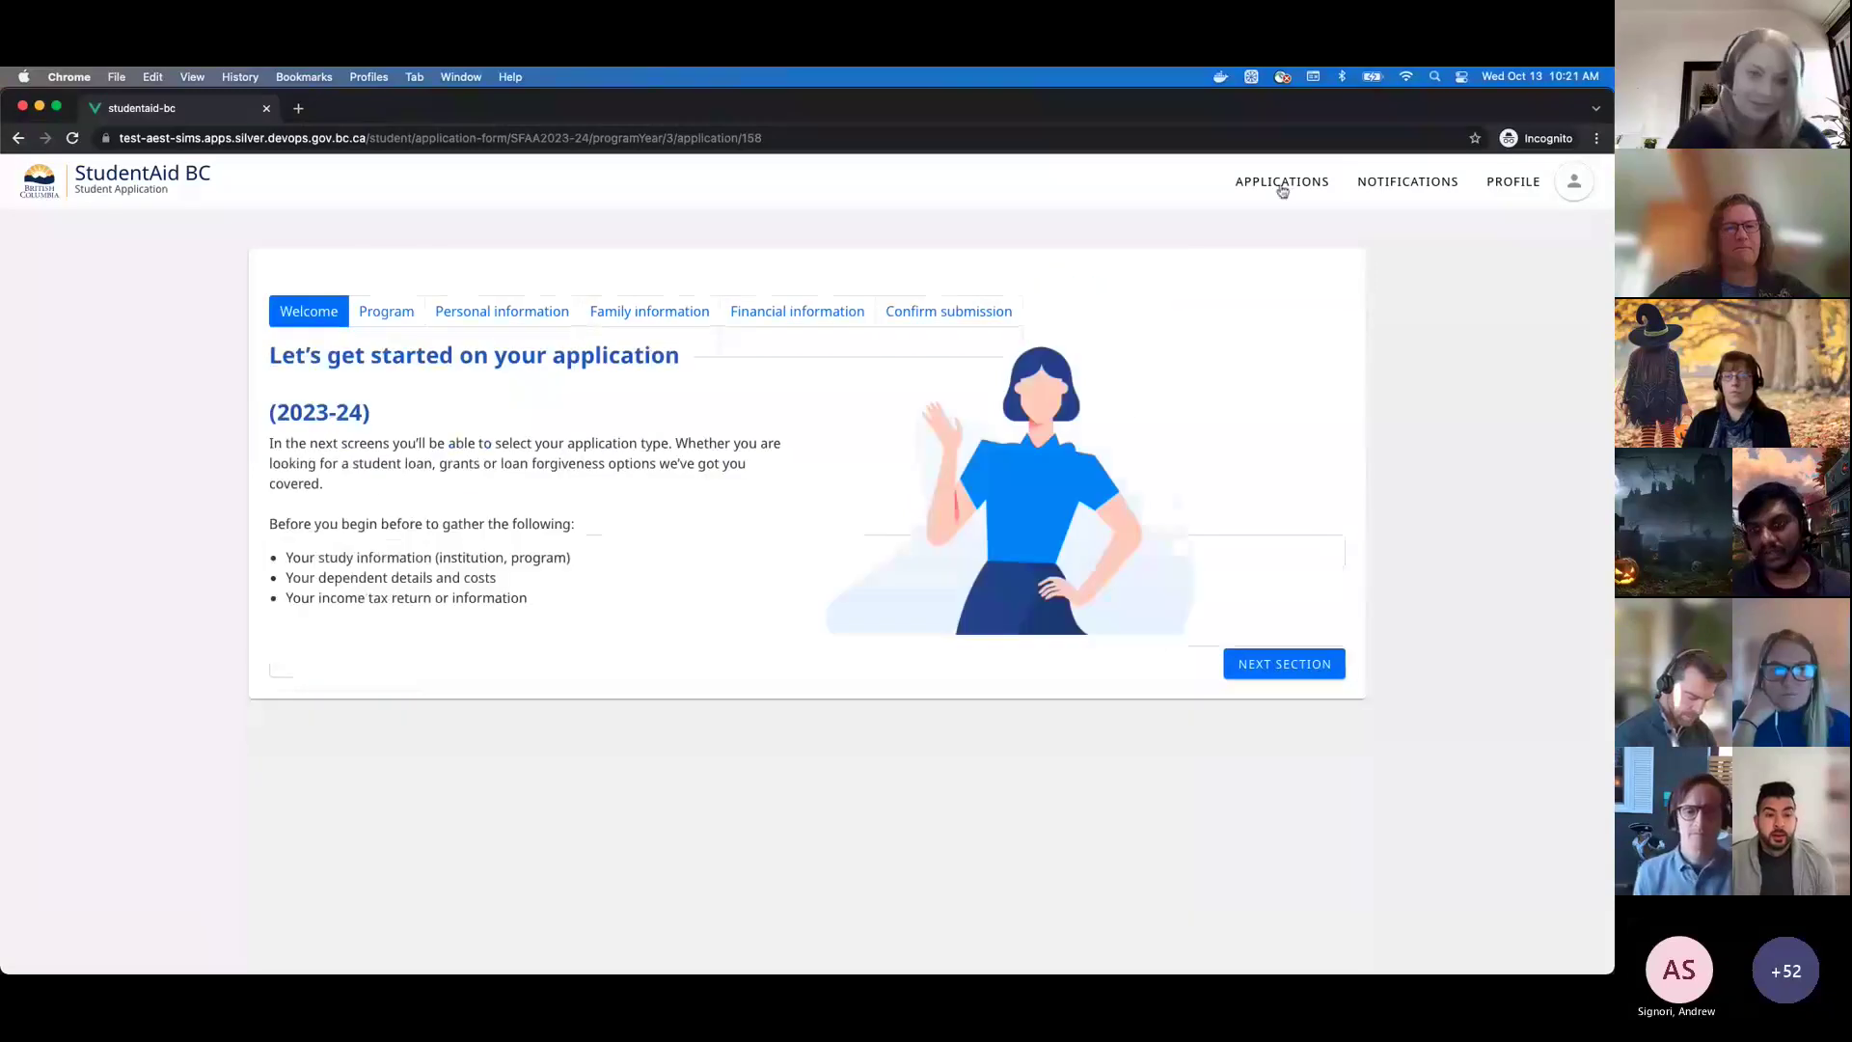
{"action": "left_click", "coordinate": [1278, 182]}
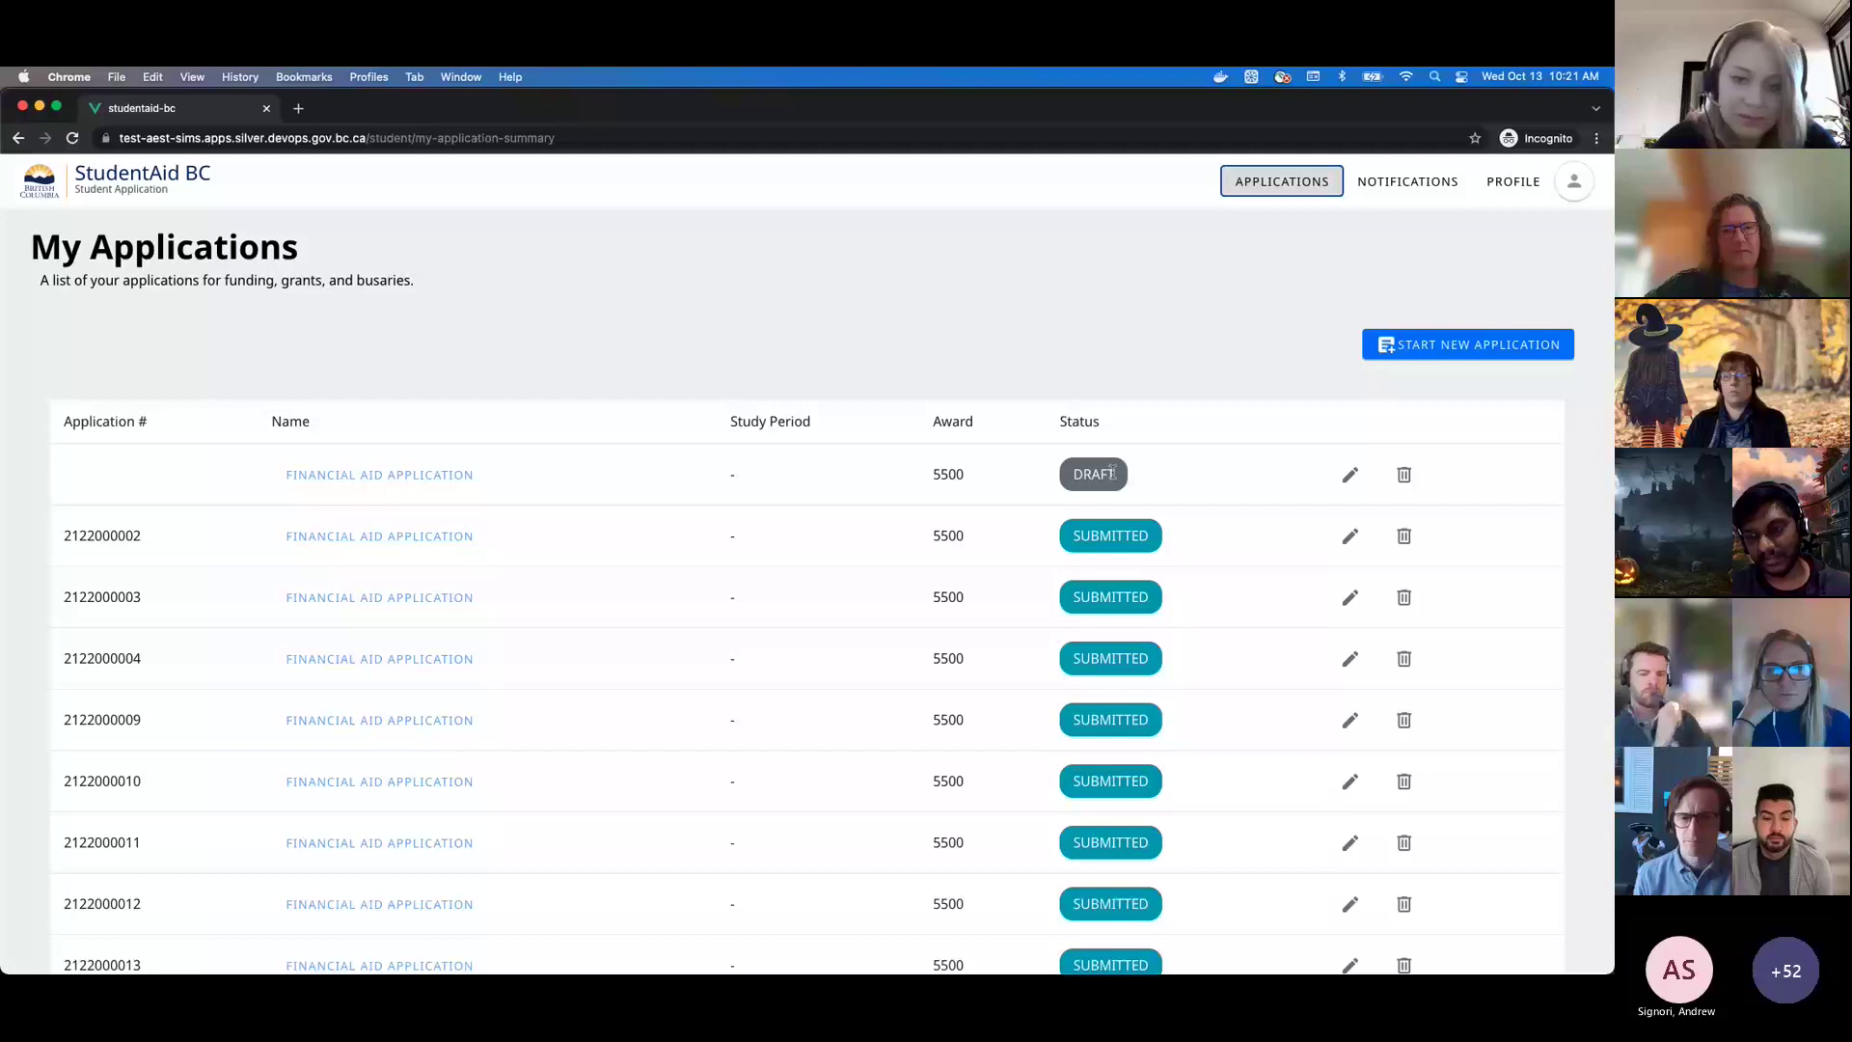
Try to start another Full-time/Part-time Application, this time for the 2021-2022 study year.
{"action": "left_click", "coordinate": [1405, 345]}
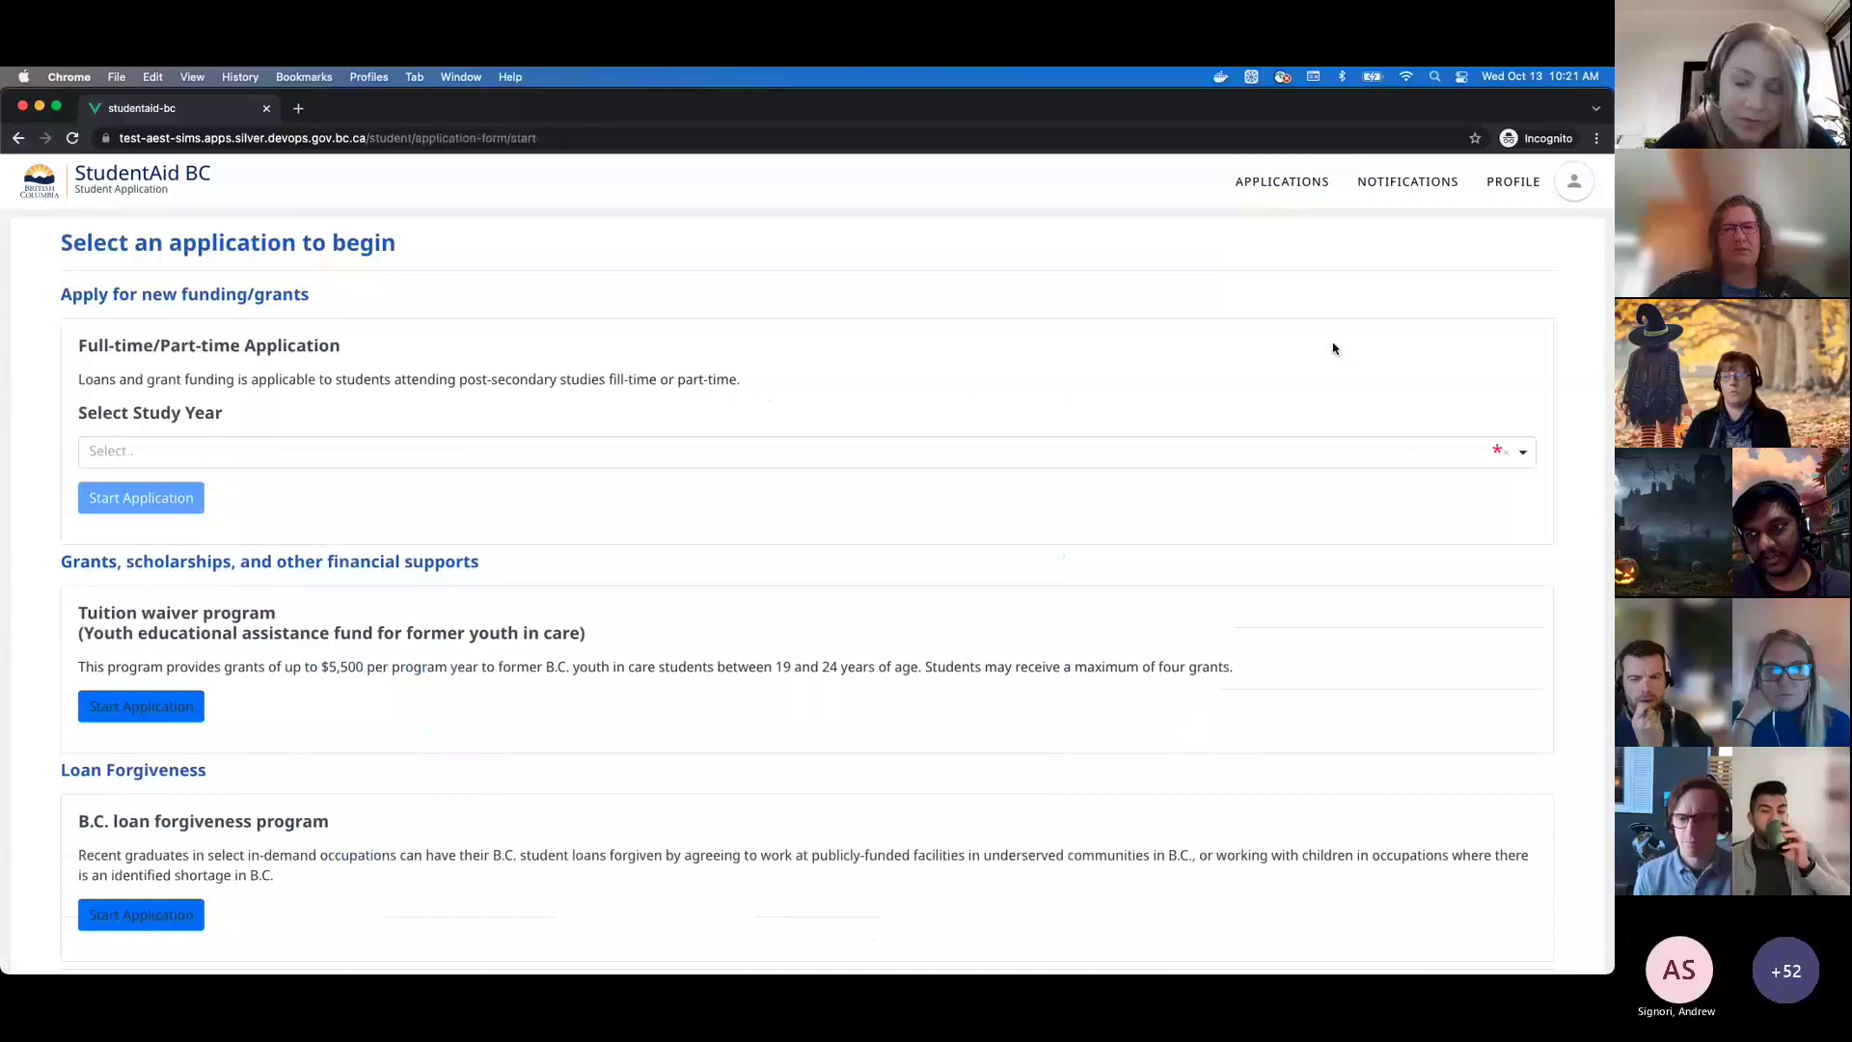
{"action": "left_click", "coordinate": [185, 459]}
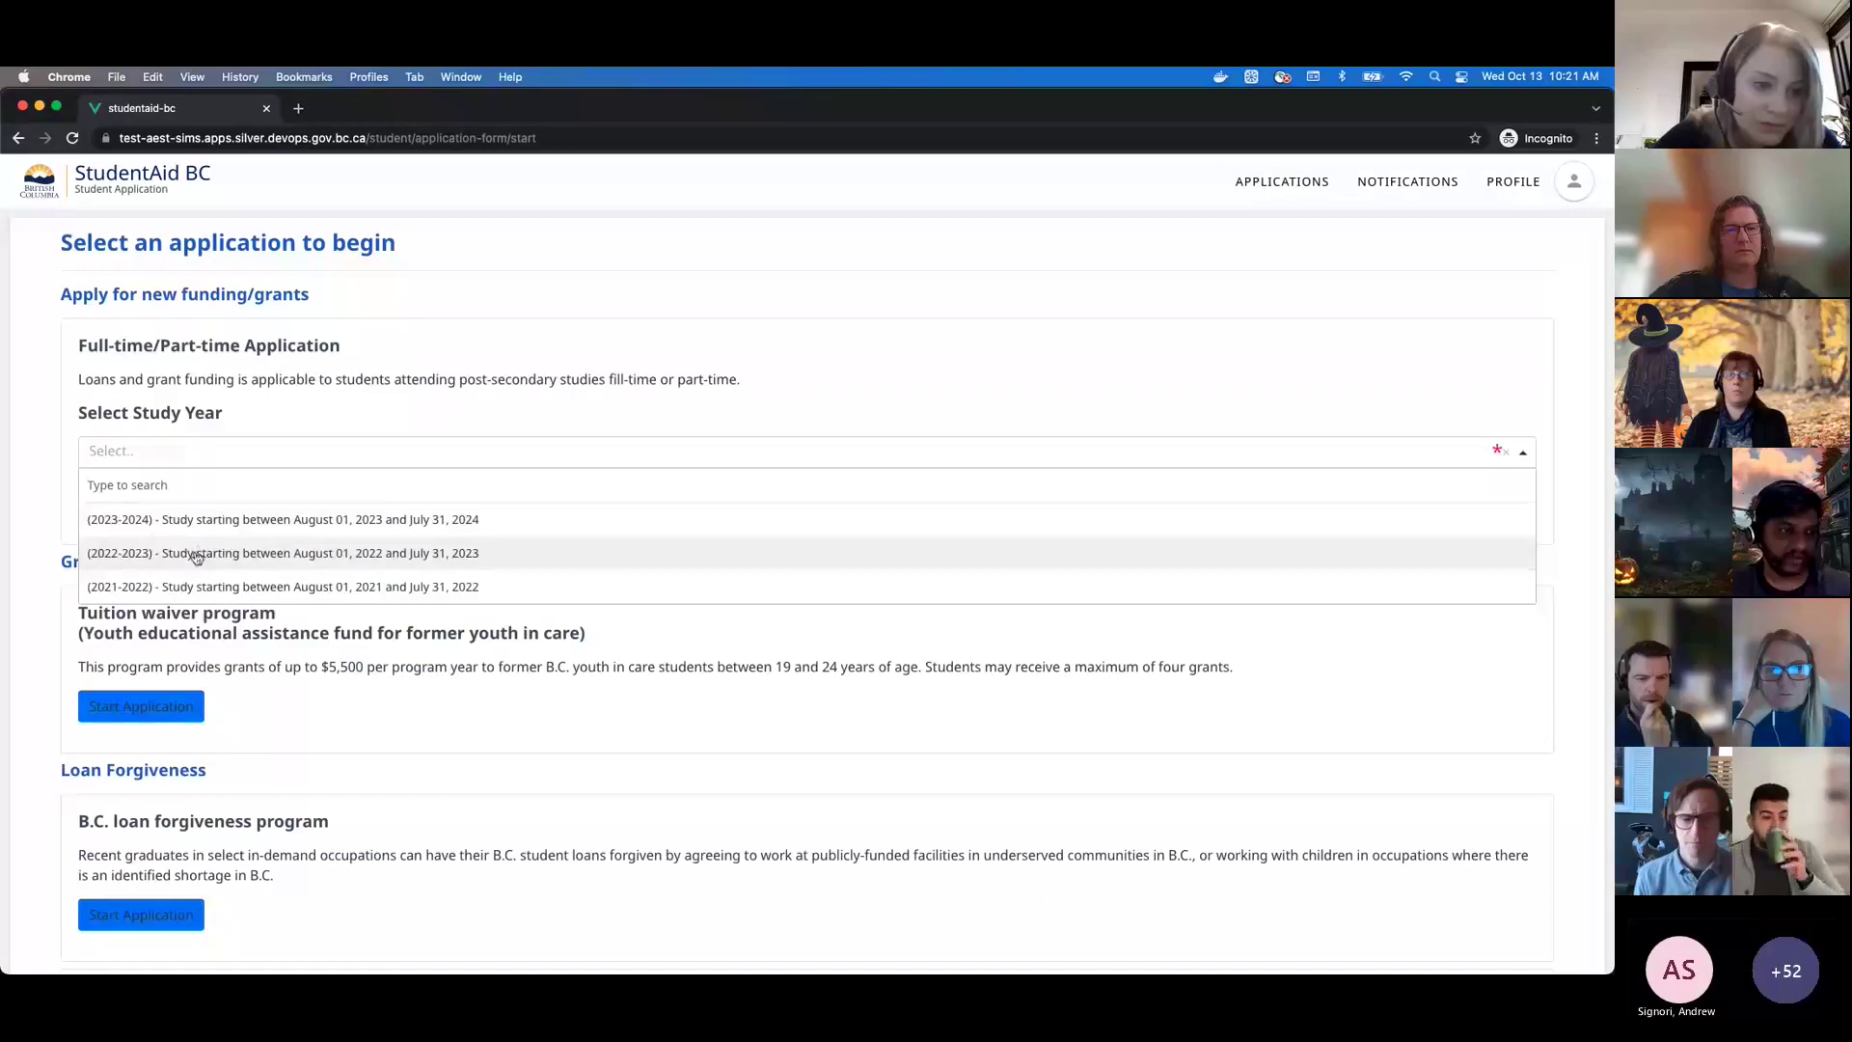
{"action": "left_click", "coordinate": [196, 551]}
{"action": "left_click", "coordinate": [192, 456]}
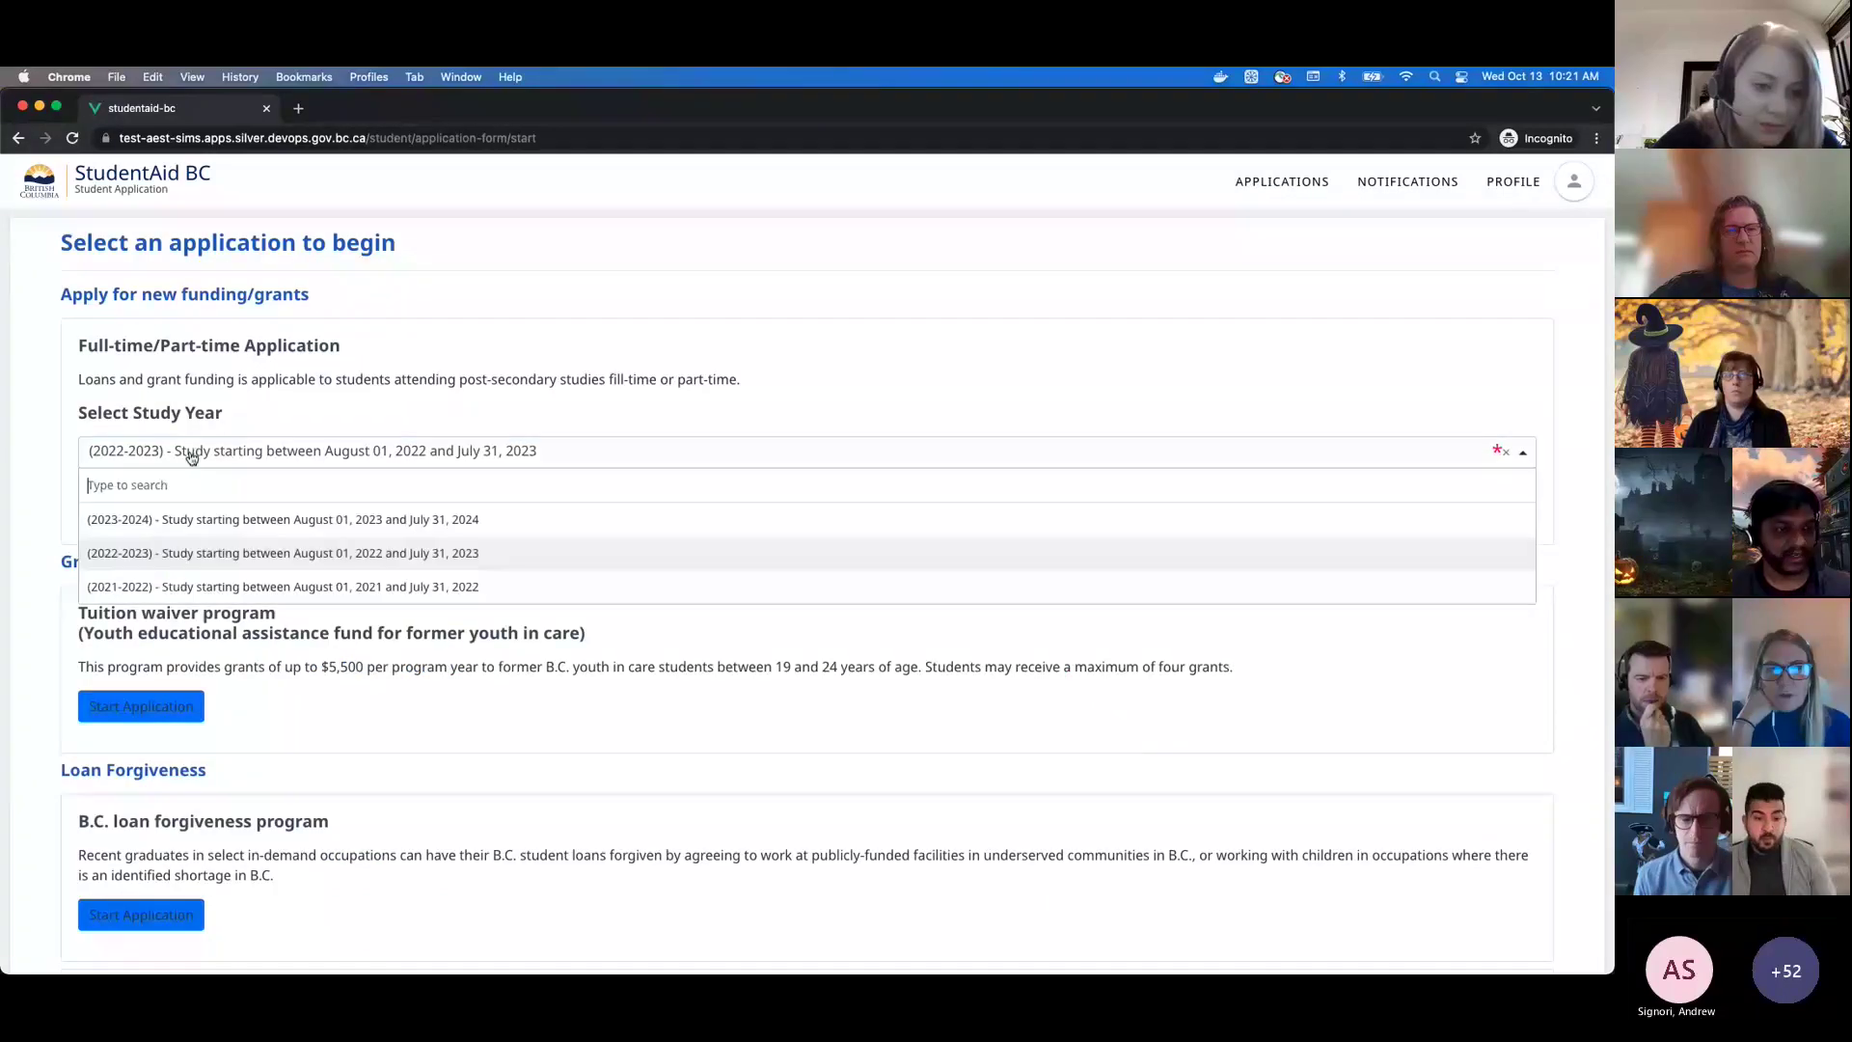
{"action": "left_click", "coordinate": [167, 589]}
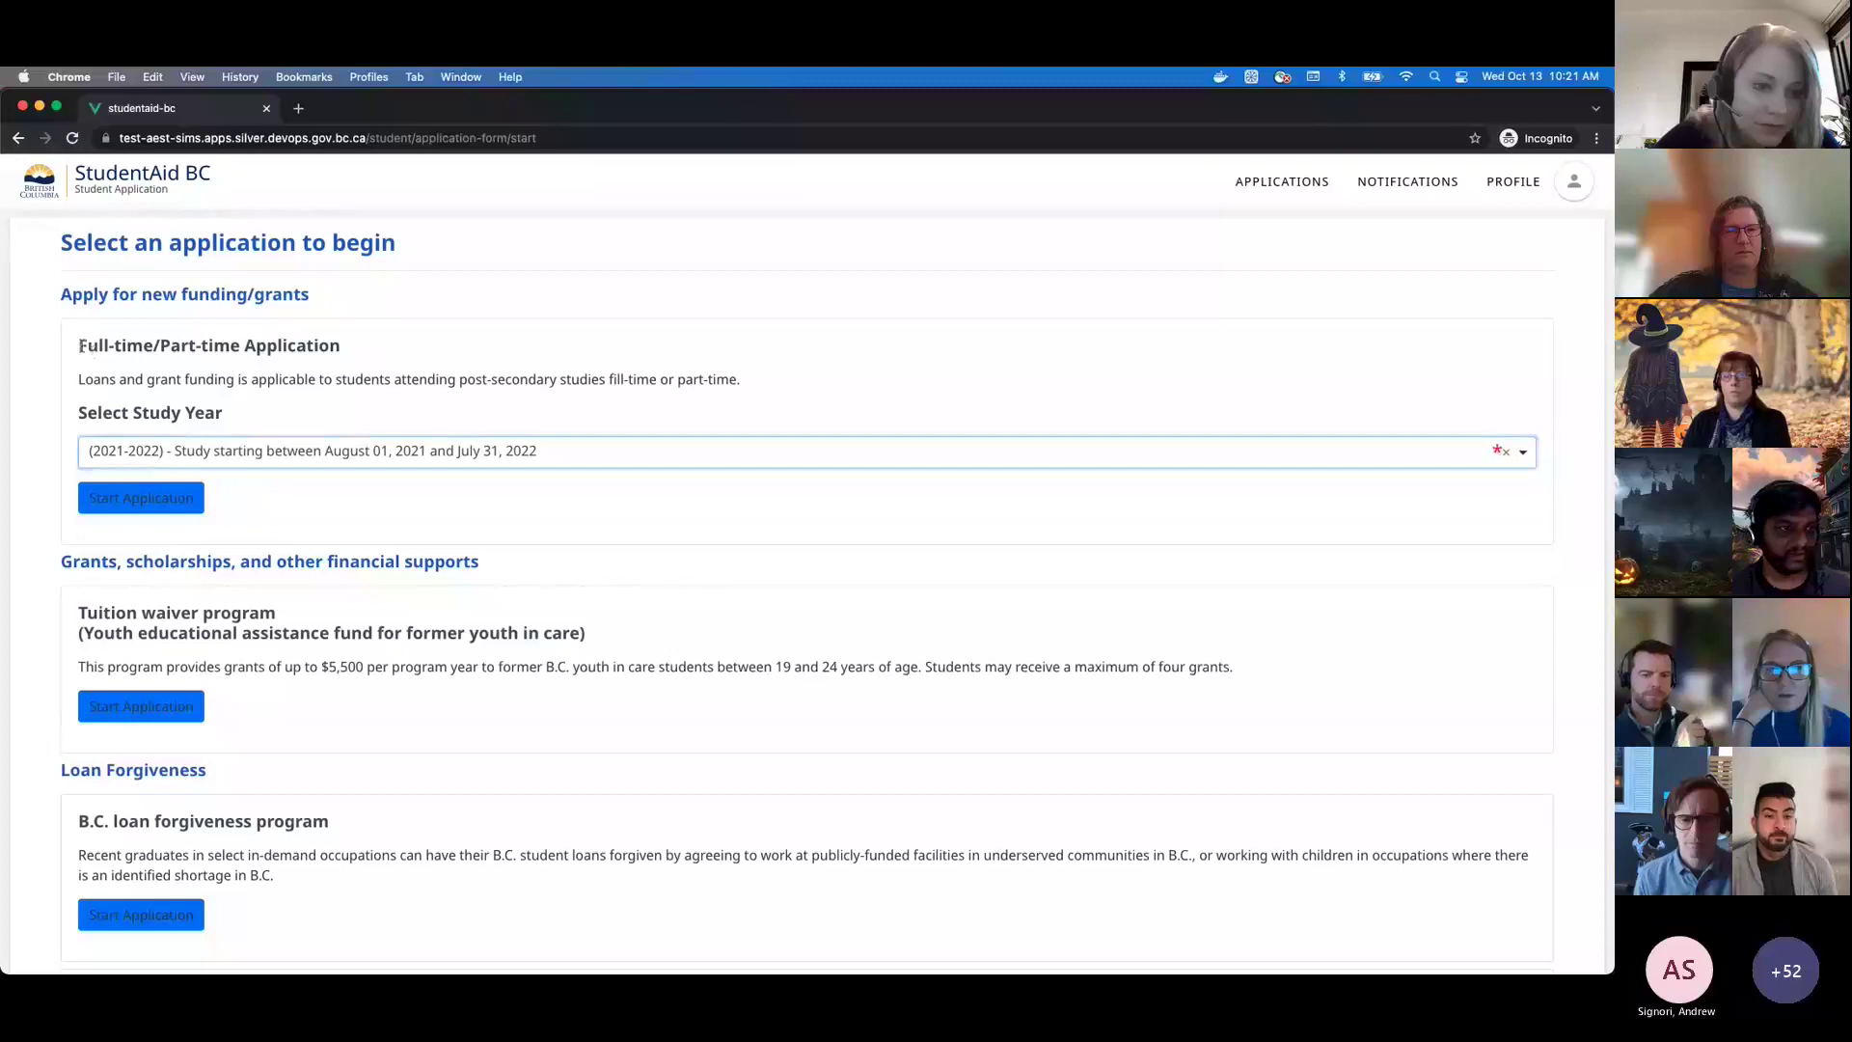
{"action": "triple_click", "coordinate": [380, 349]}
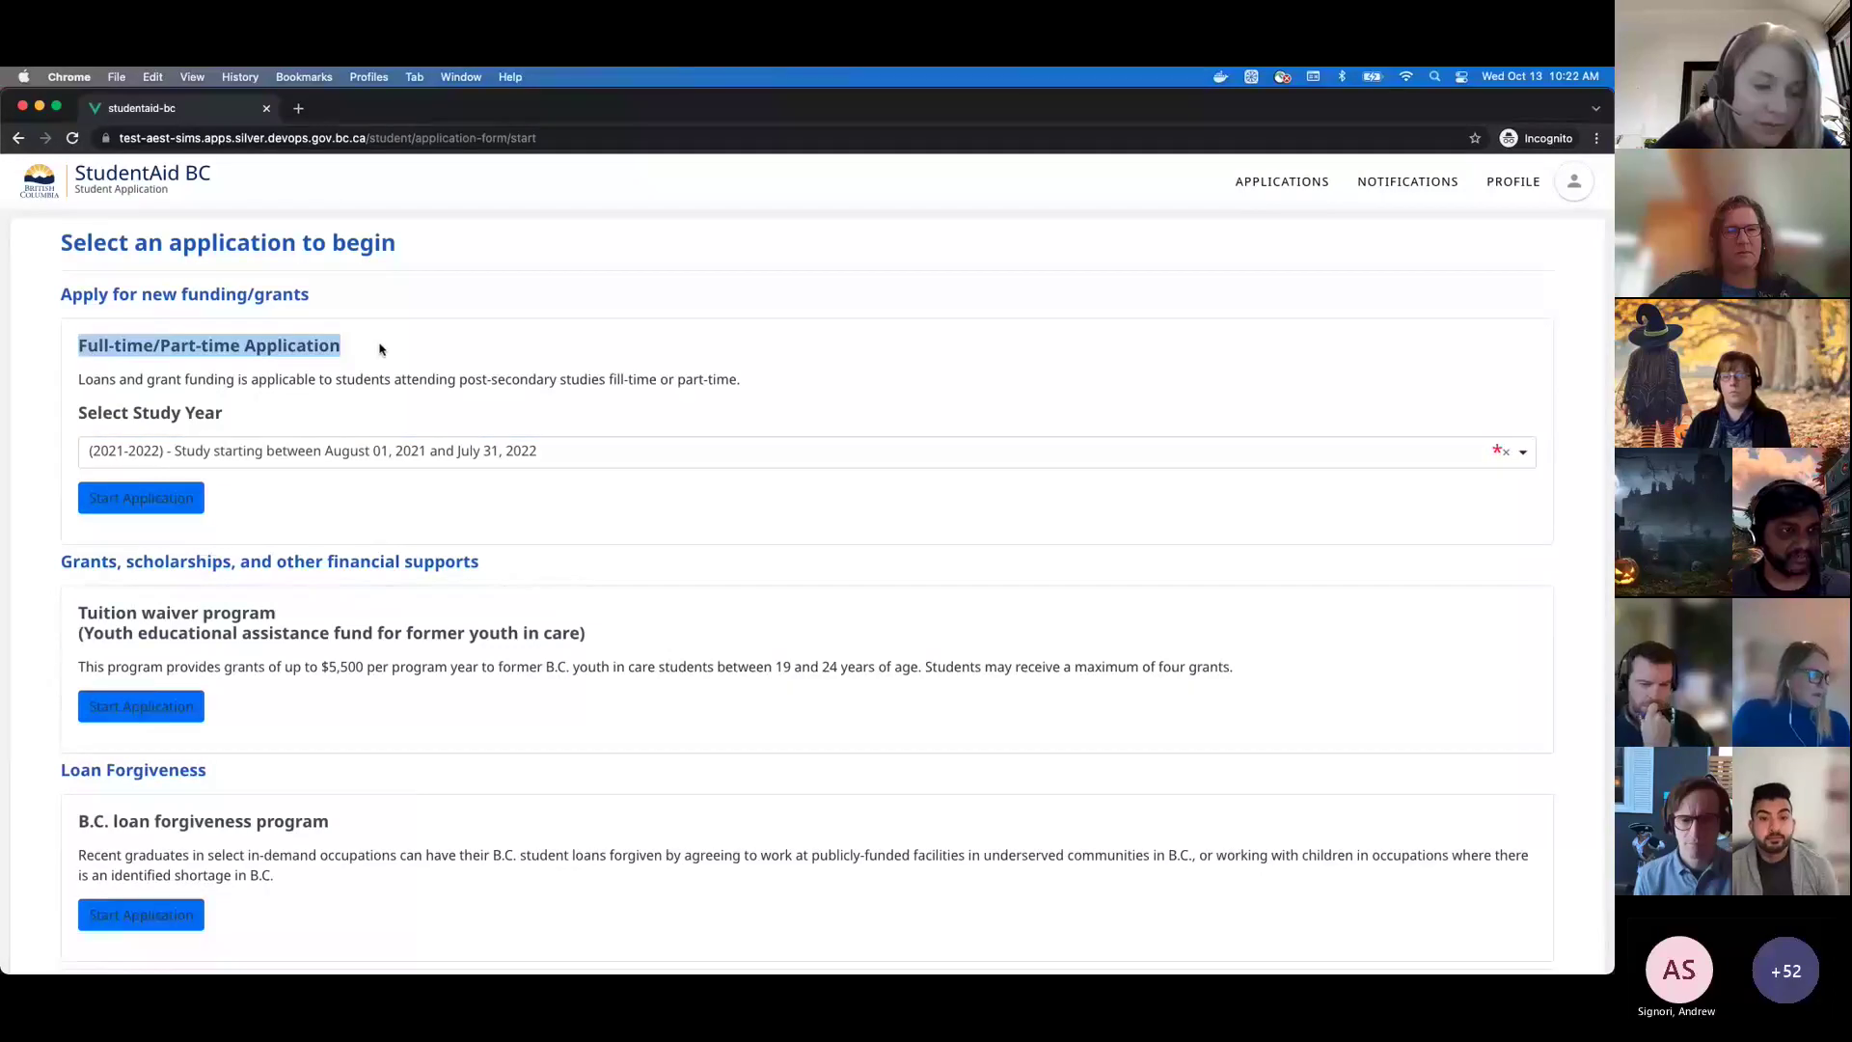
{"action": "scroll", "coordinate": [379, 349], "scroll_direction": "down", "scroll_amount": 3}
{"action": "left_click", "coordinate": [168, 373]}
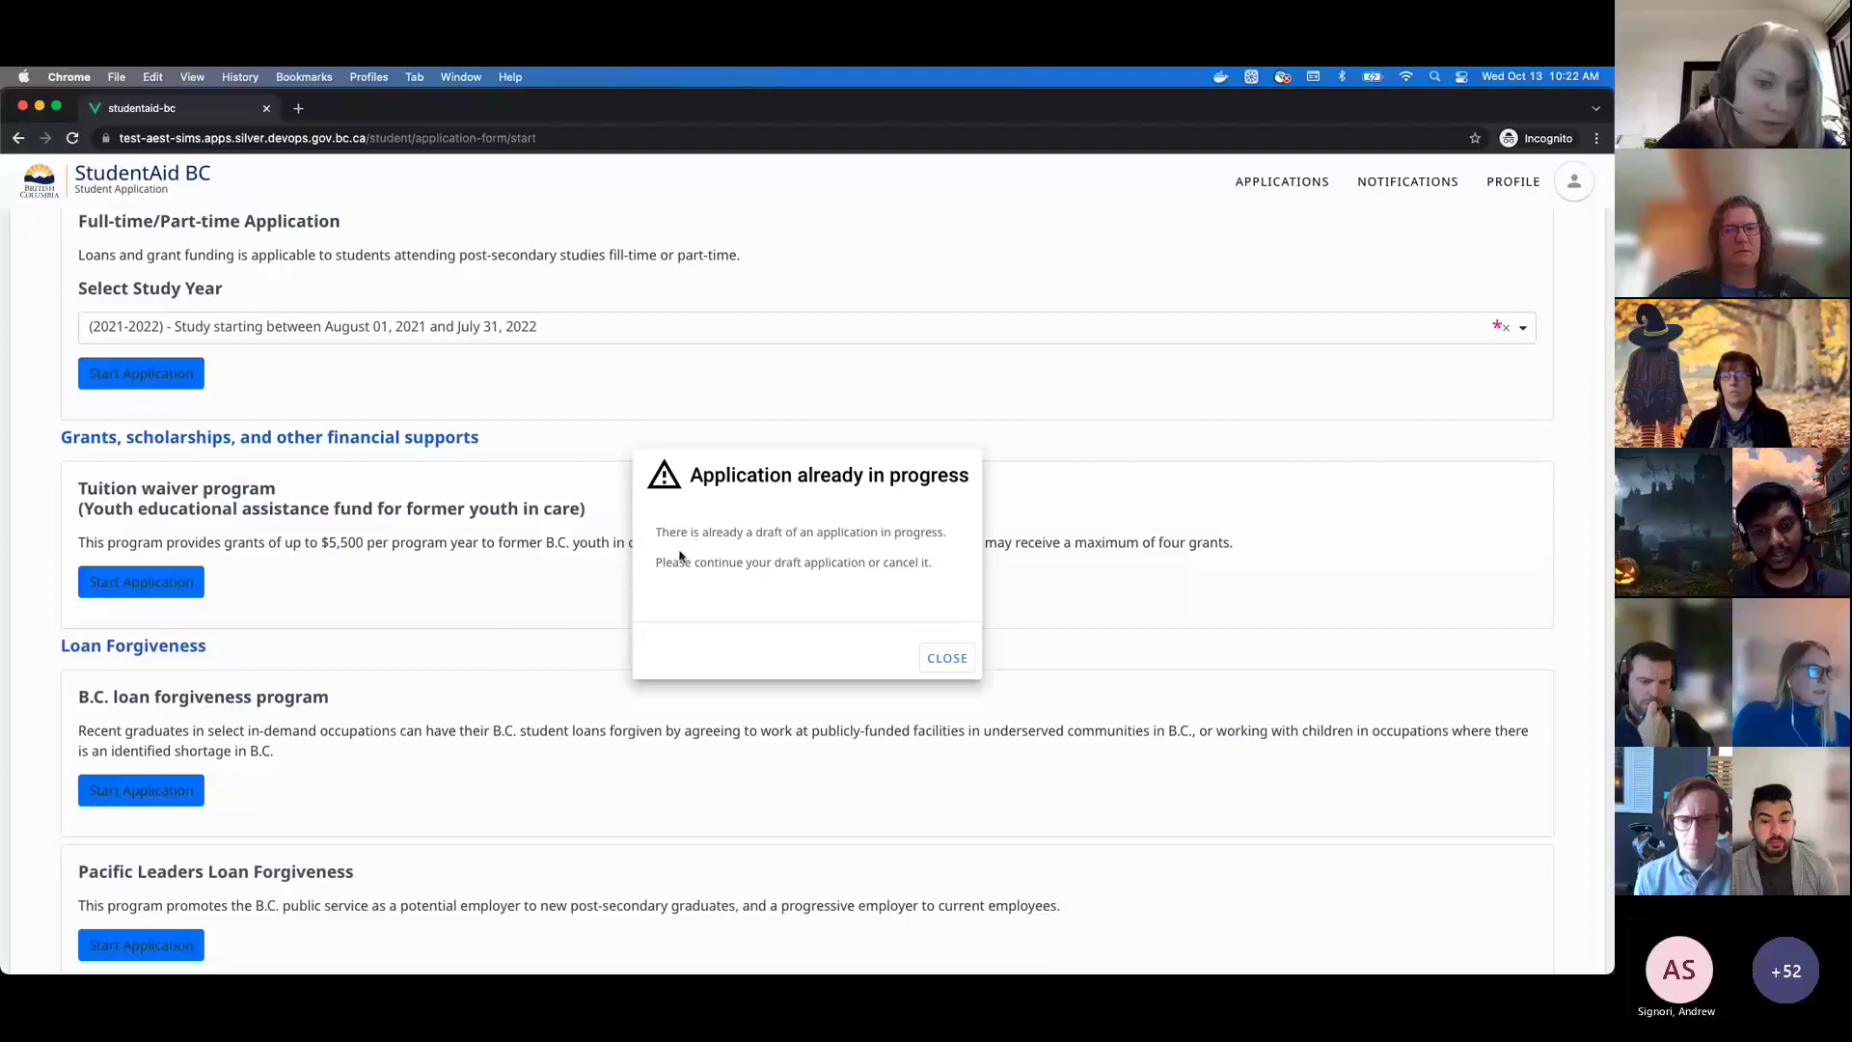
{"action": "left_click_drag", "start_coordinate": [671, 532], "coordinate": [865, 533]}
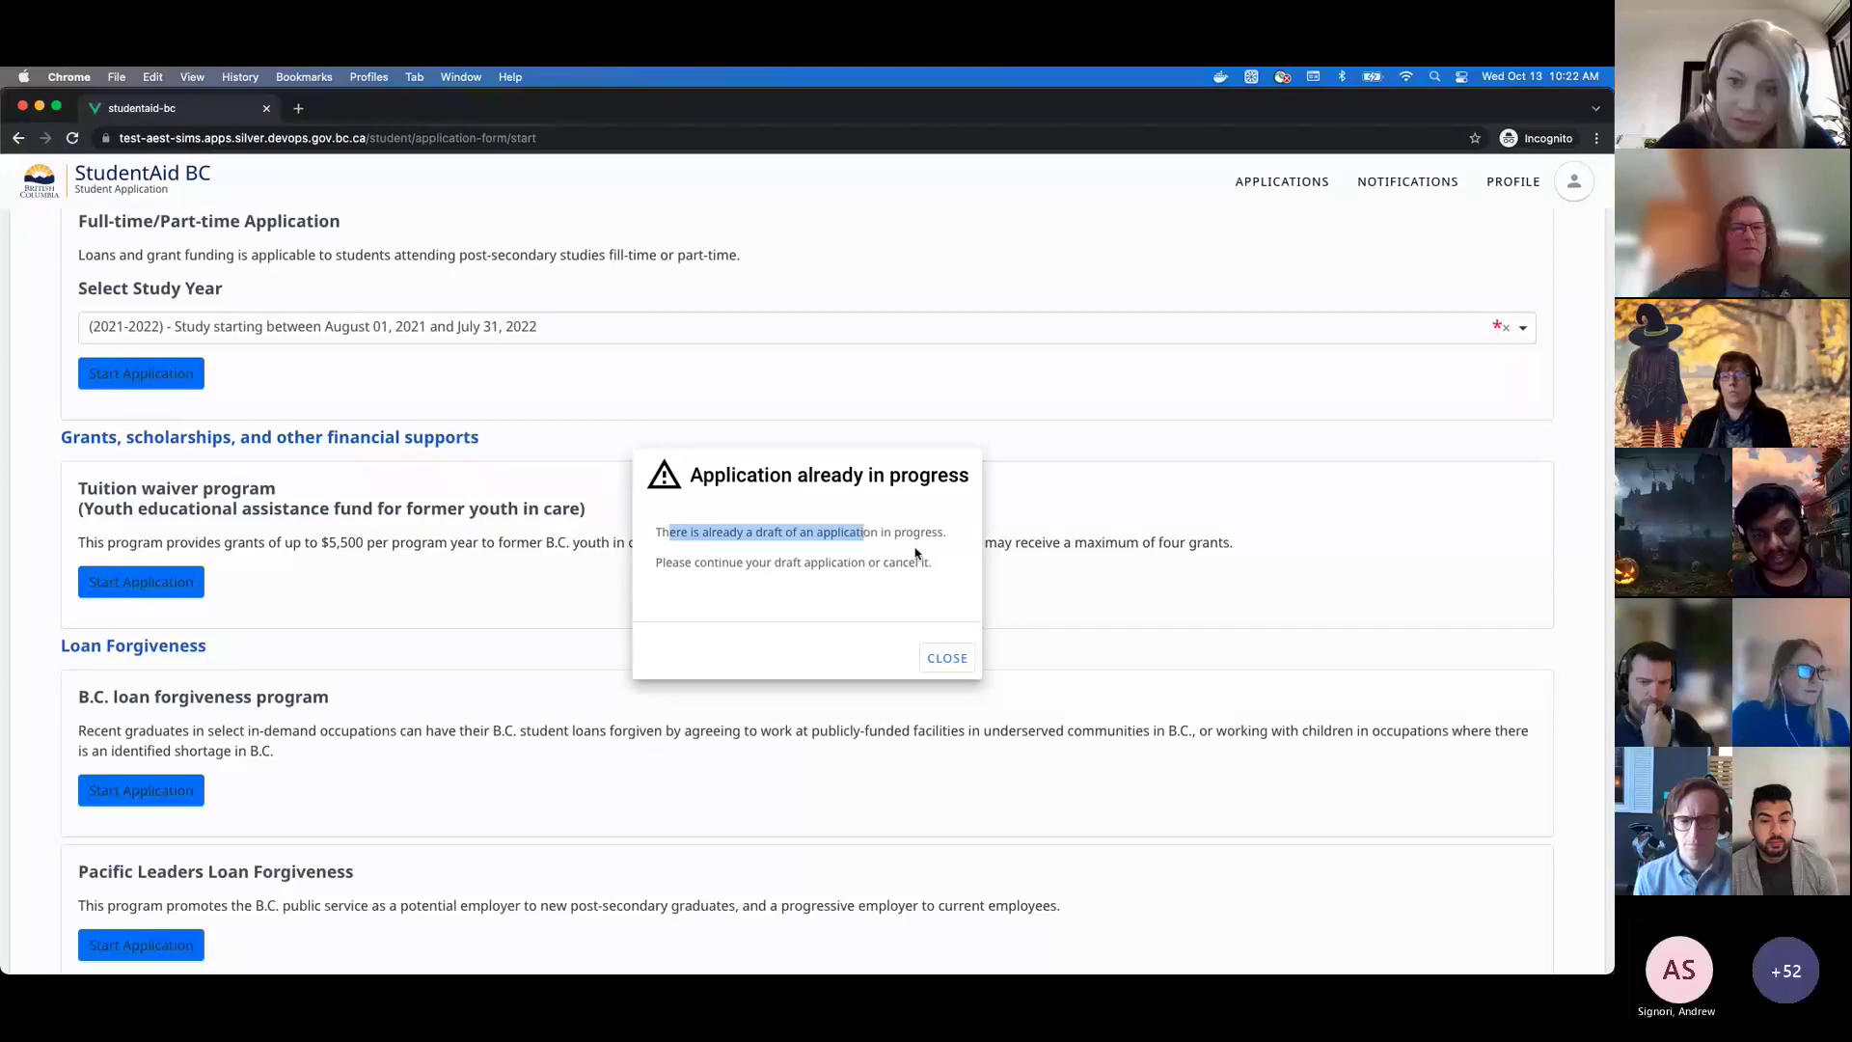
{"action": "left_click_drag", "start_coordinate": [662, 563], "coordinate": [830, 563]}
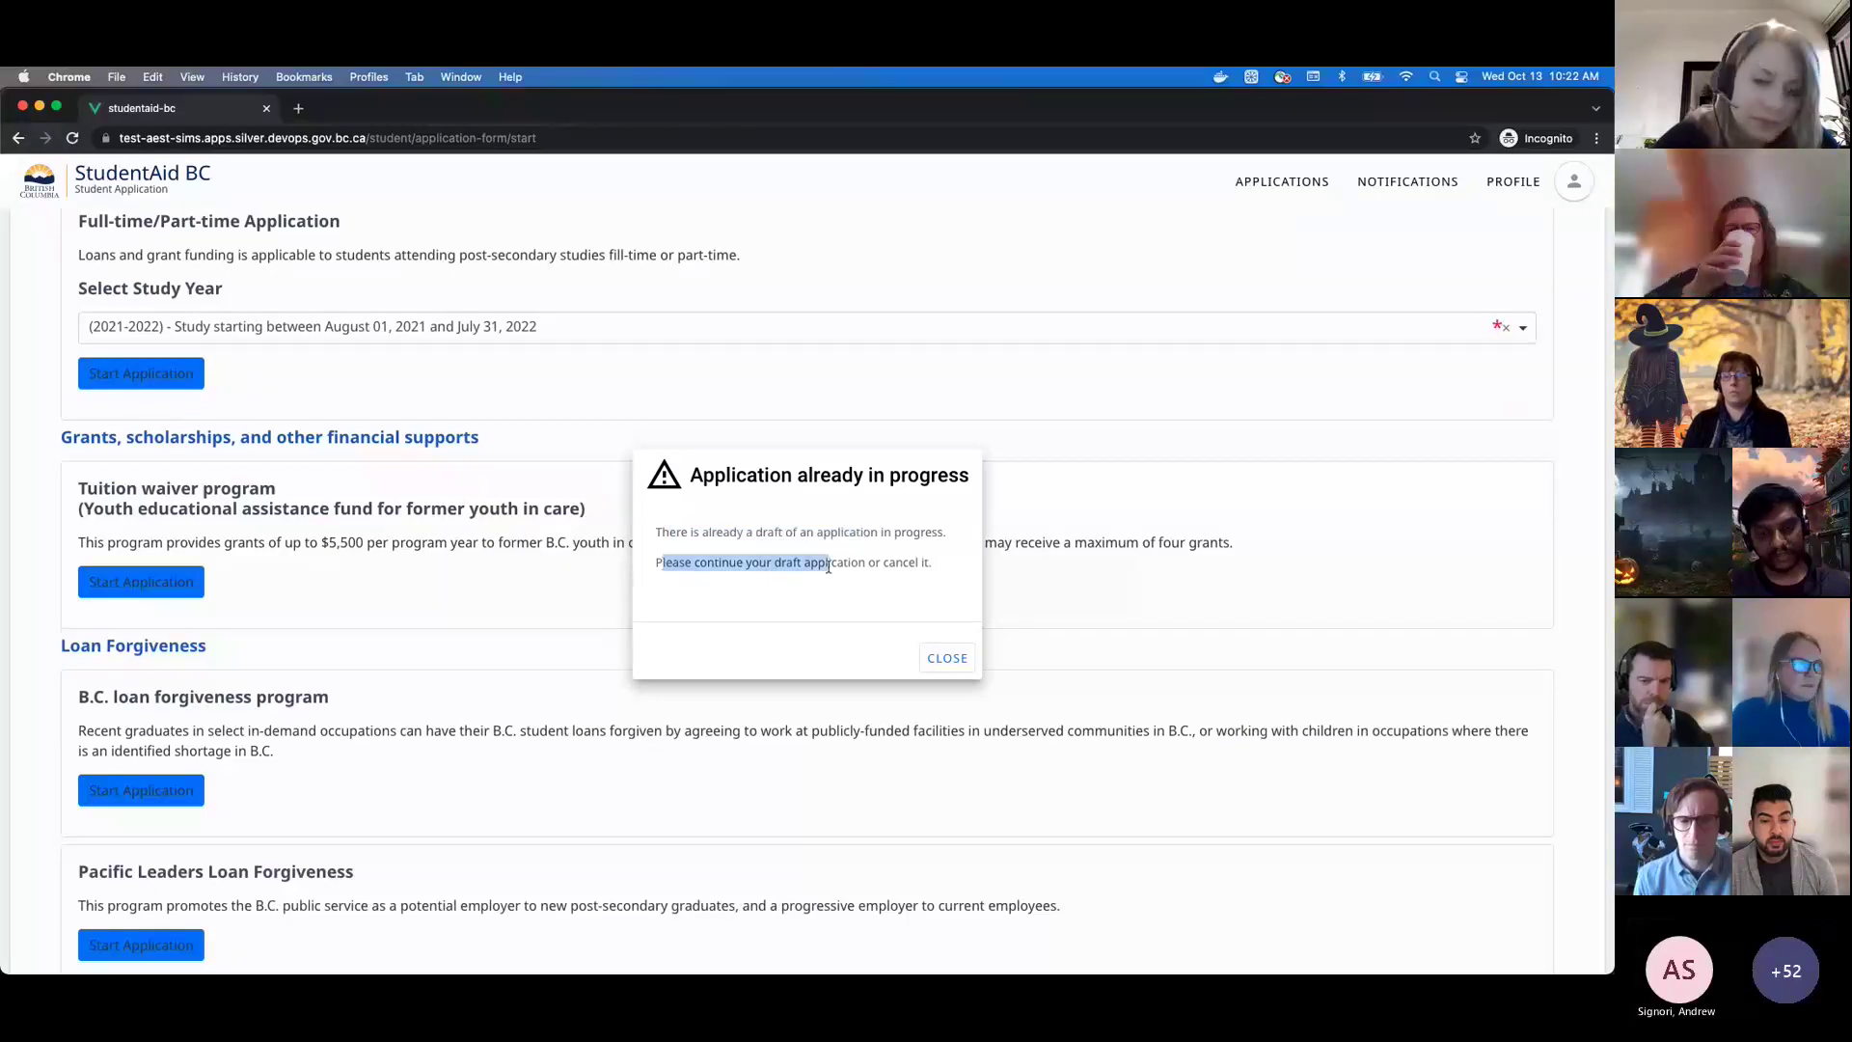
{"action": "left_click", "coordinate": [960, 662]}
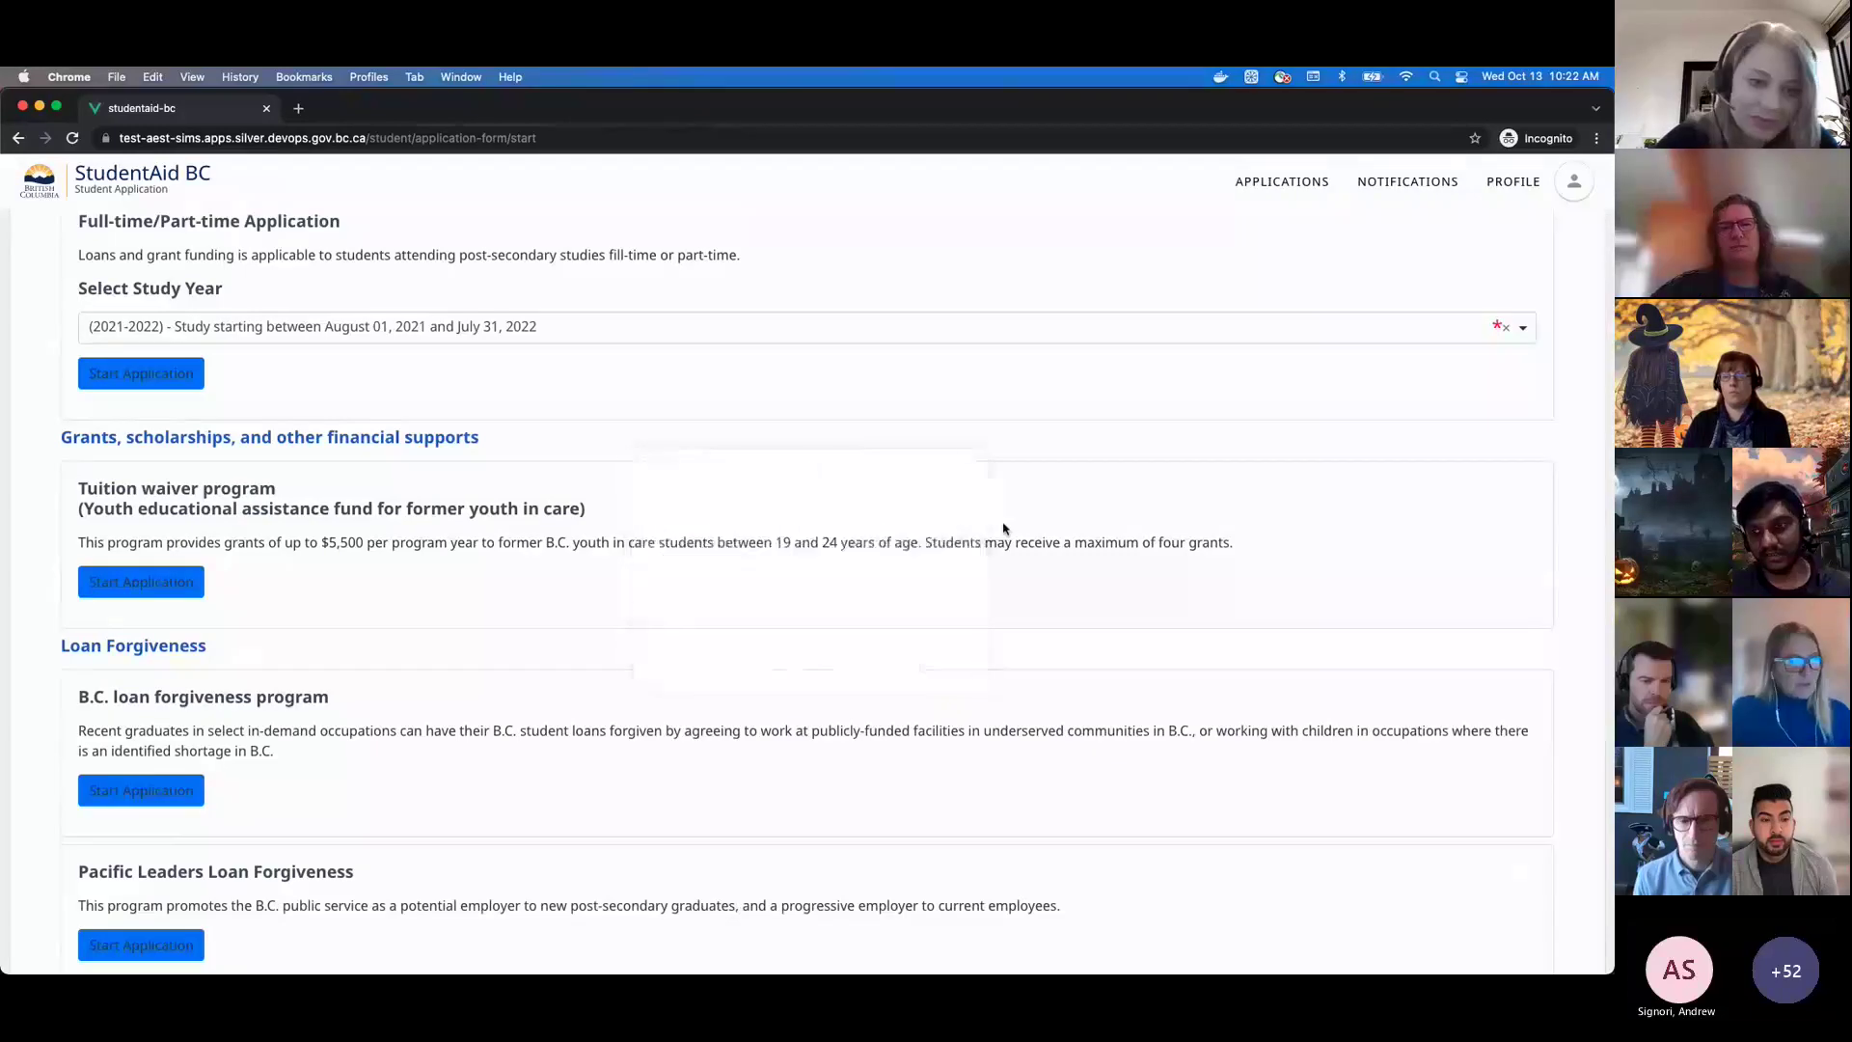
Open the draft application from the applications list for editing and go to its Program section.
{"action": "scroll", "coordinate": [1003, 527], "scroll_direction": "up", "scroll_amount": 2}
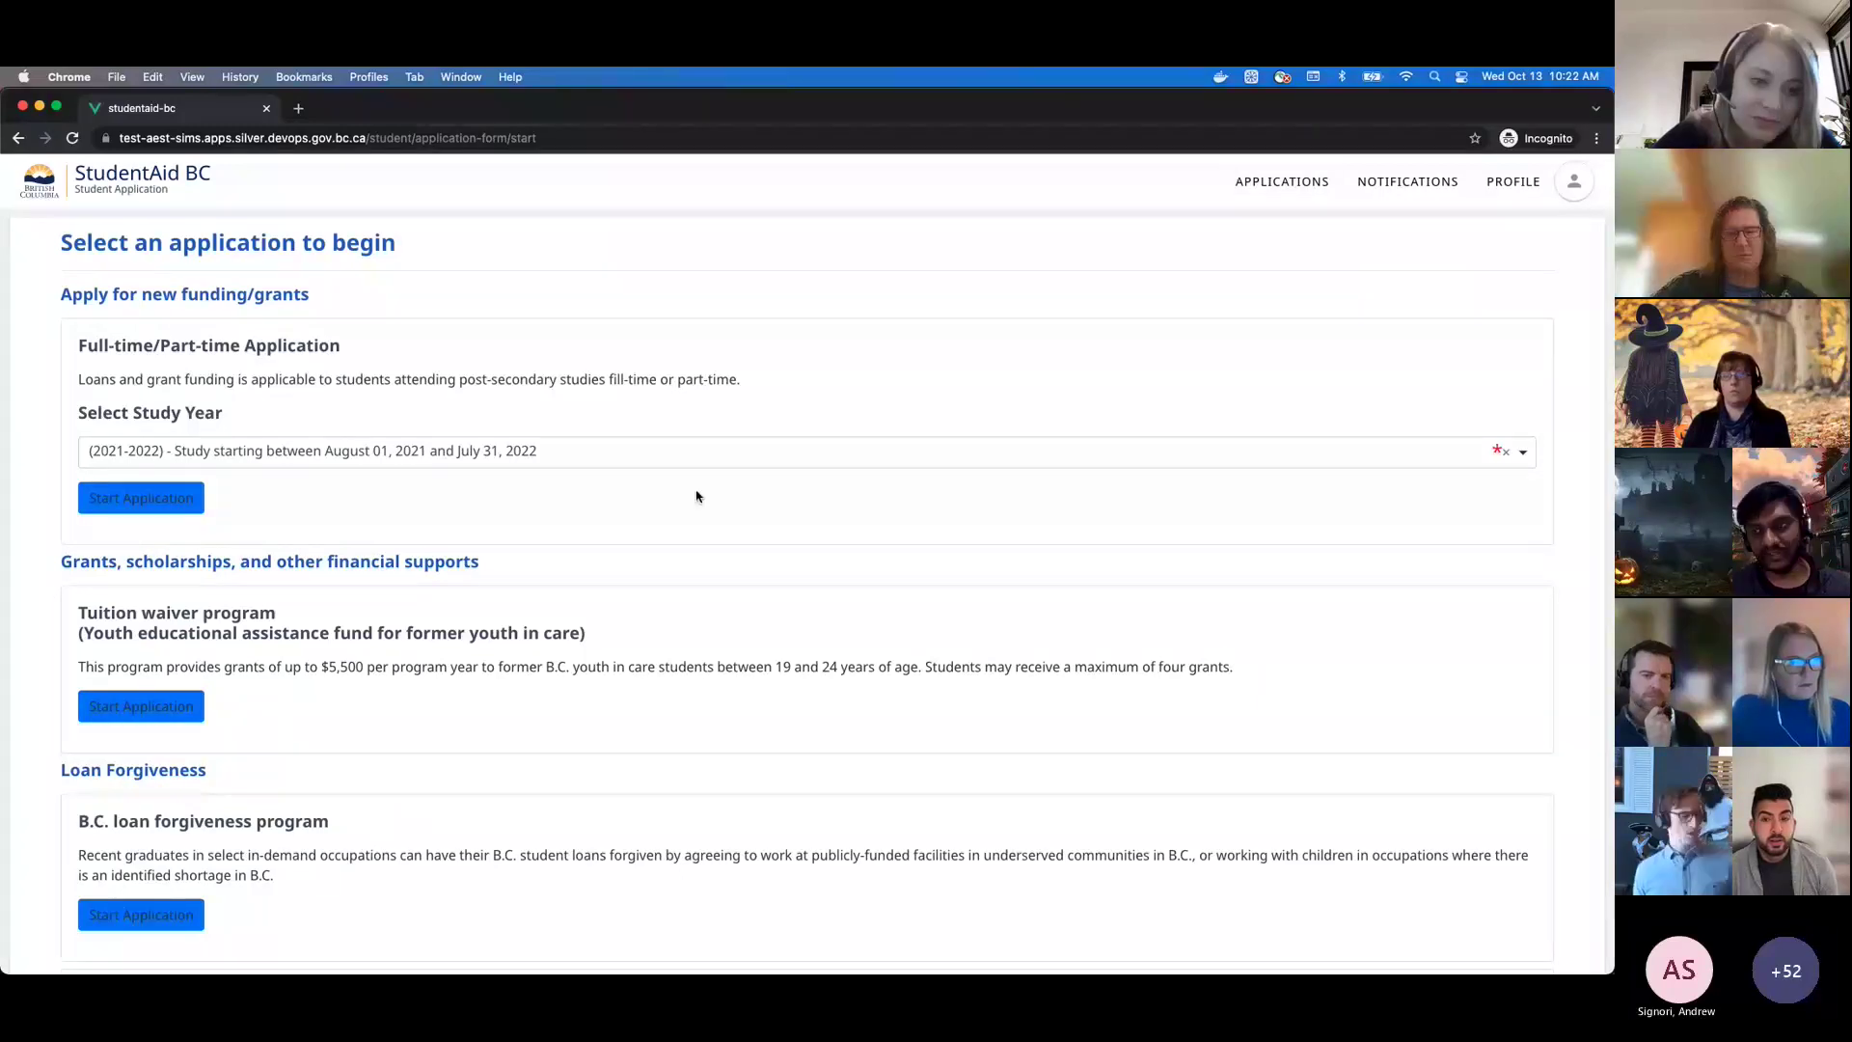
{"action": "left_click", "coordinate": [1279, 184]}
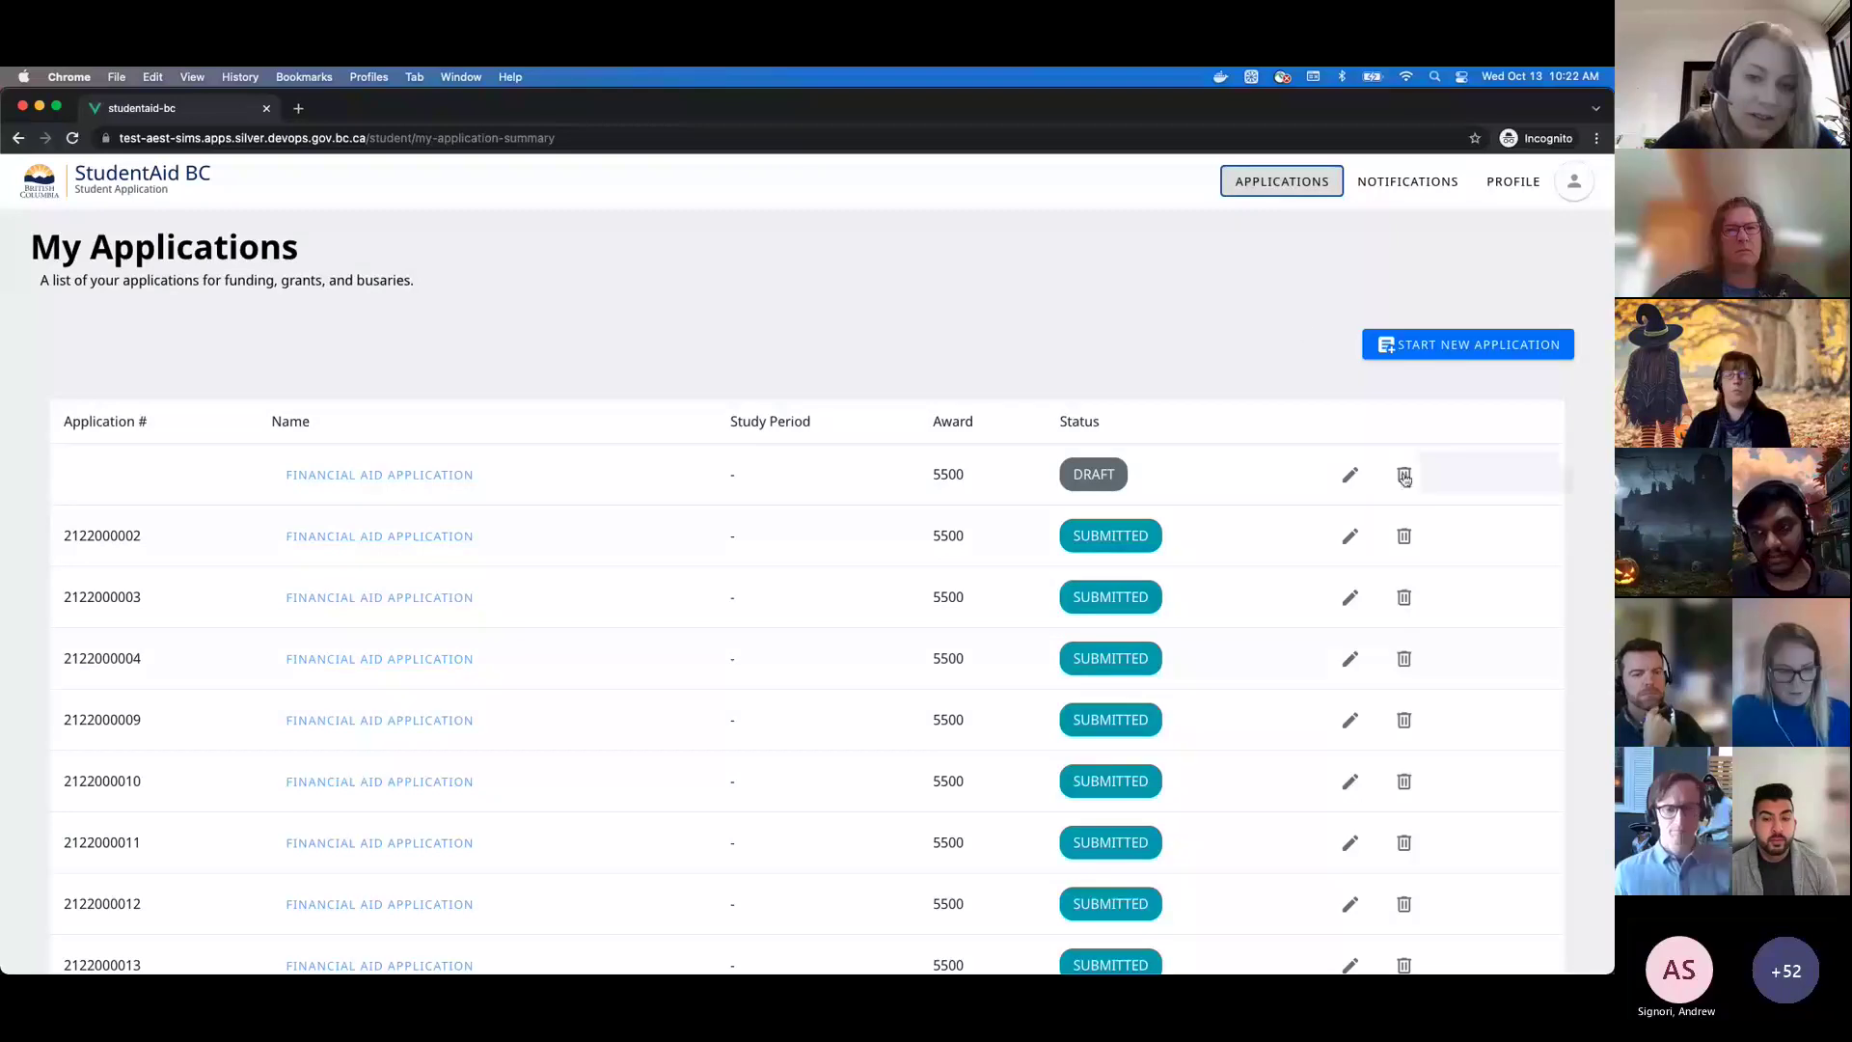
{"action": "left_click", "coordinate": [1350, 474]}
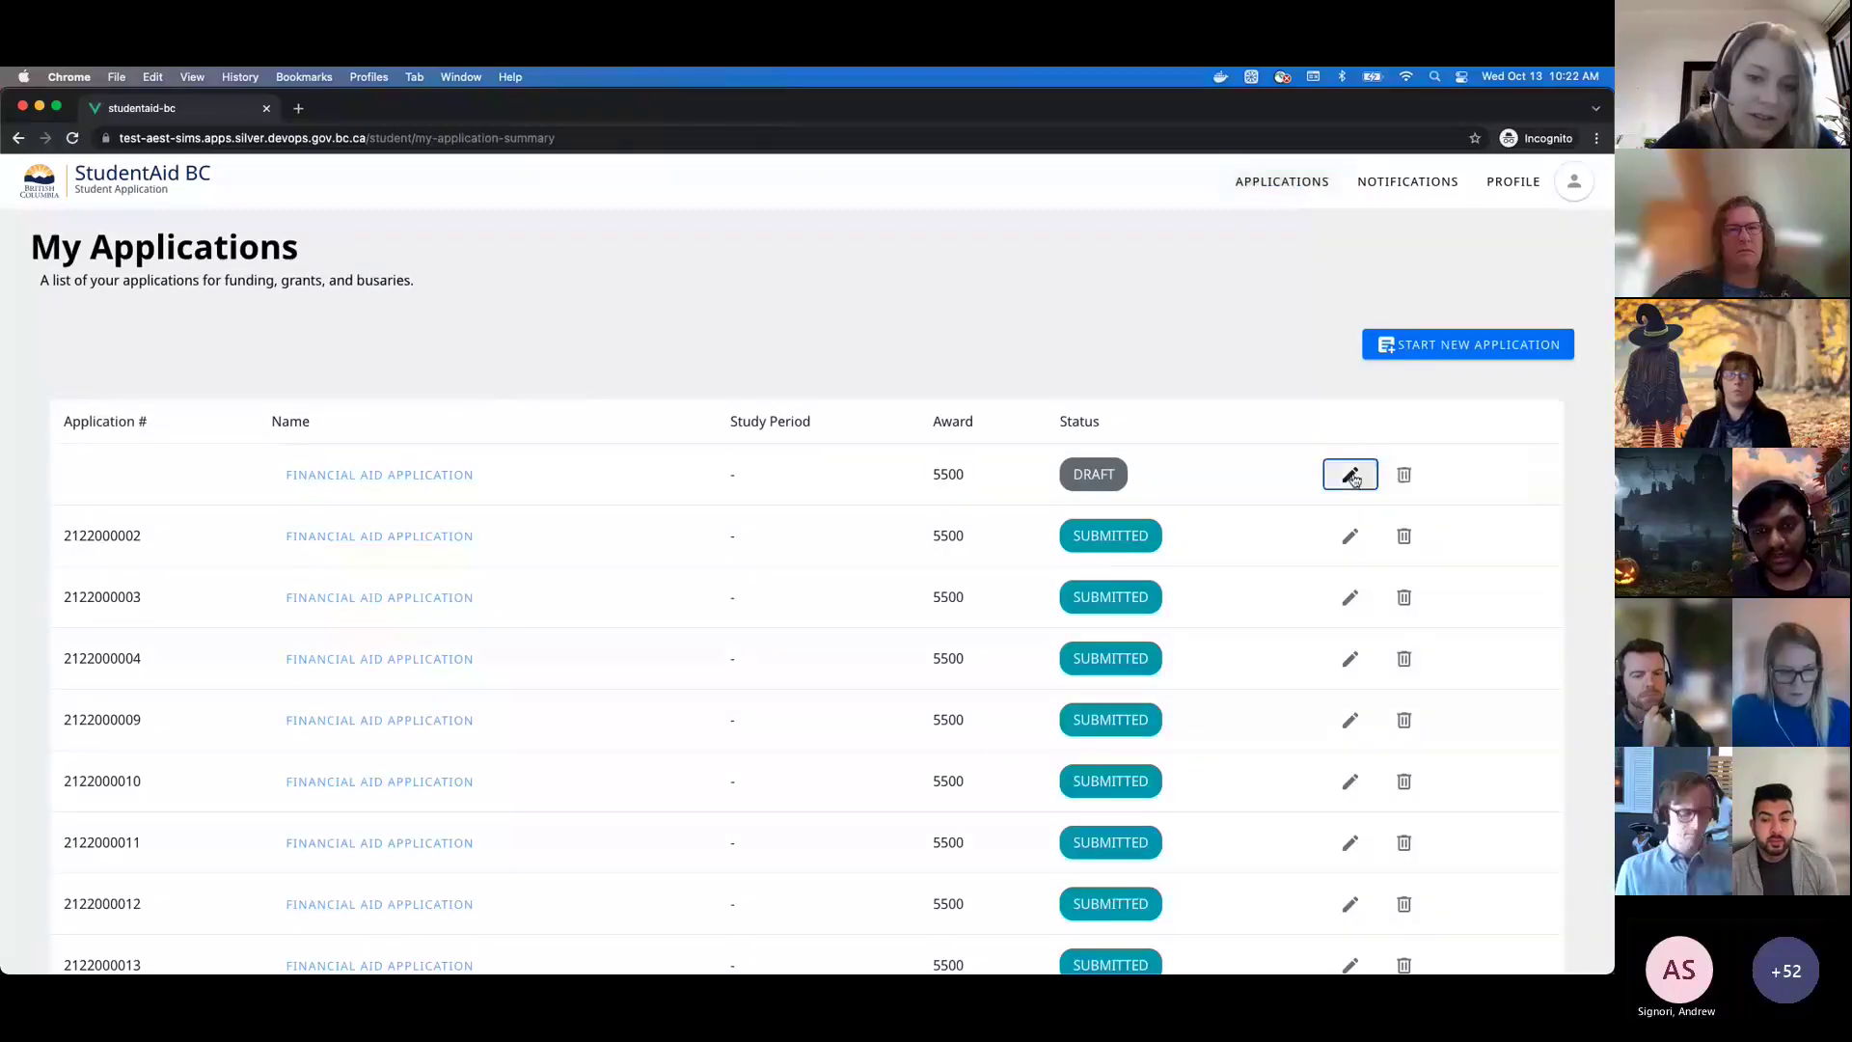
{"action": "left_click", "coordinate": [390, 307]}
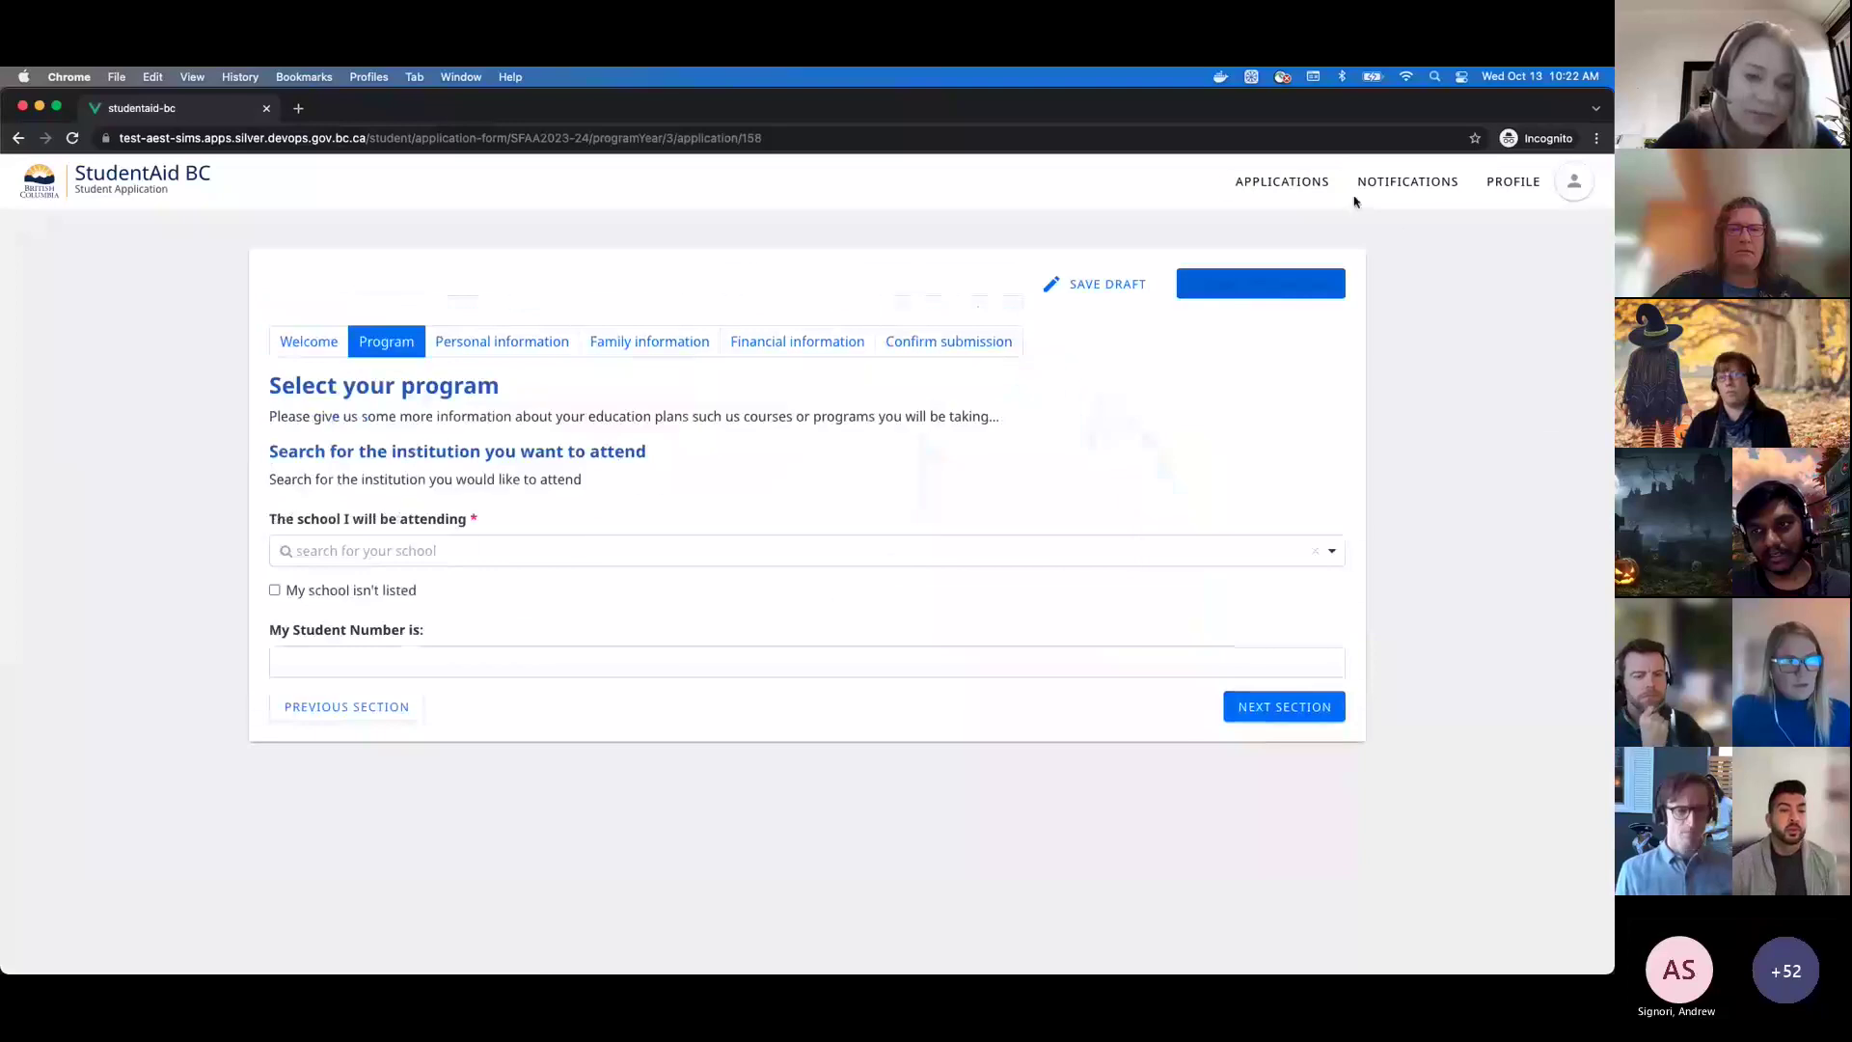
Review the application types offered when starting a new application, down to Interest Free Status, and return to the applications list.
{"action": "left_click", "coordinate": [1324, 186]}
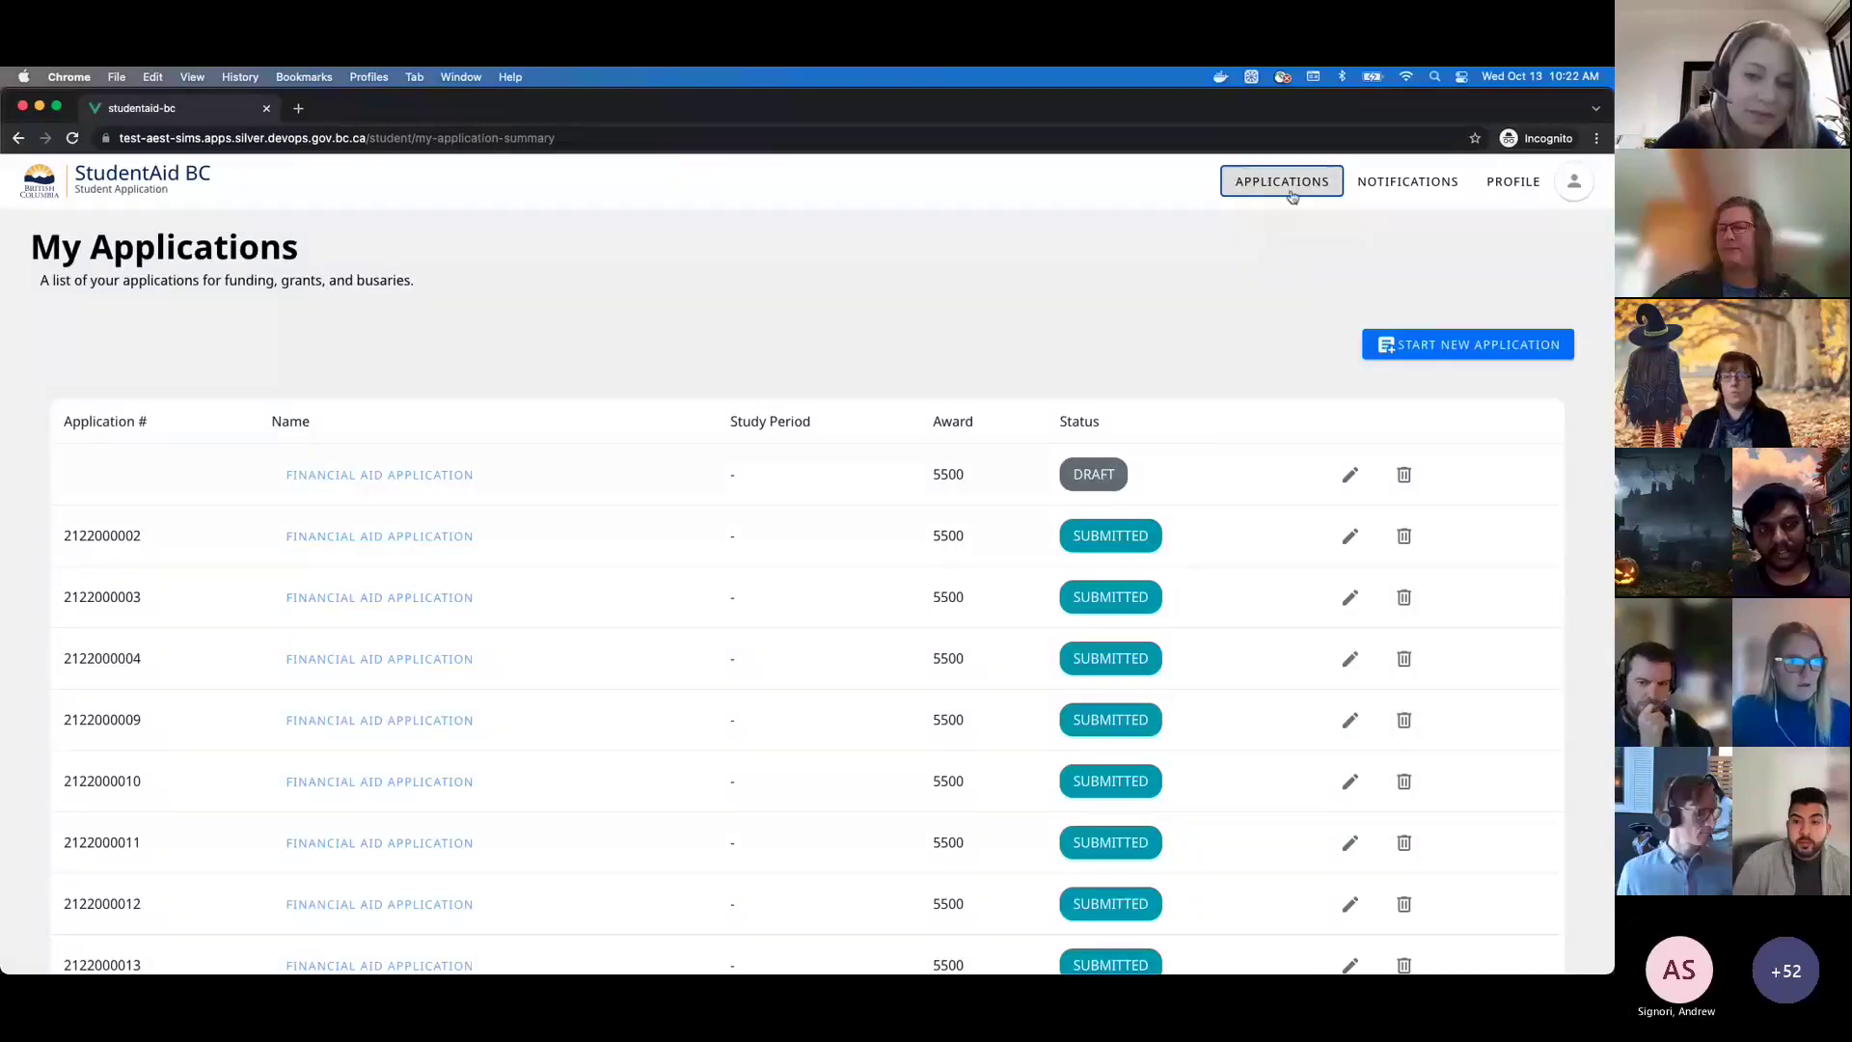
{"action": "left_click", "coordinate": [1435, 347]}
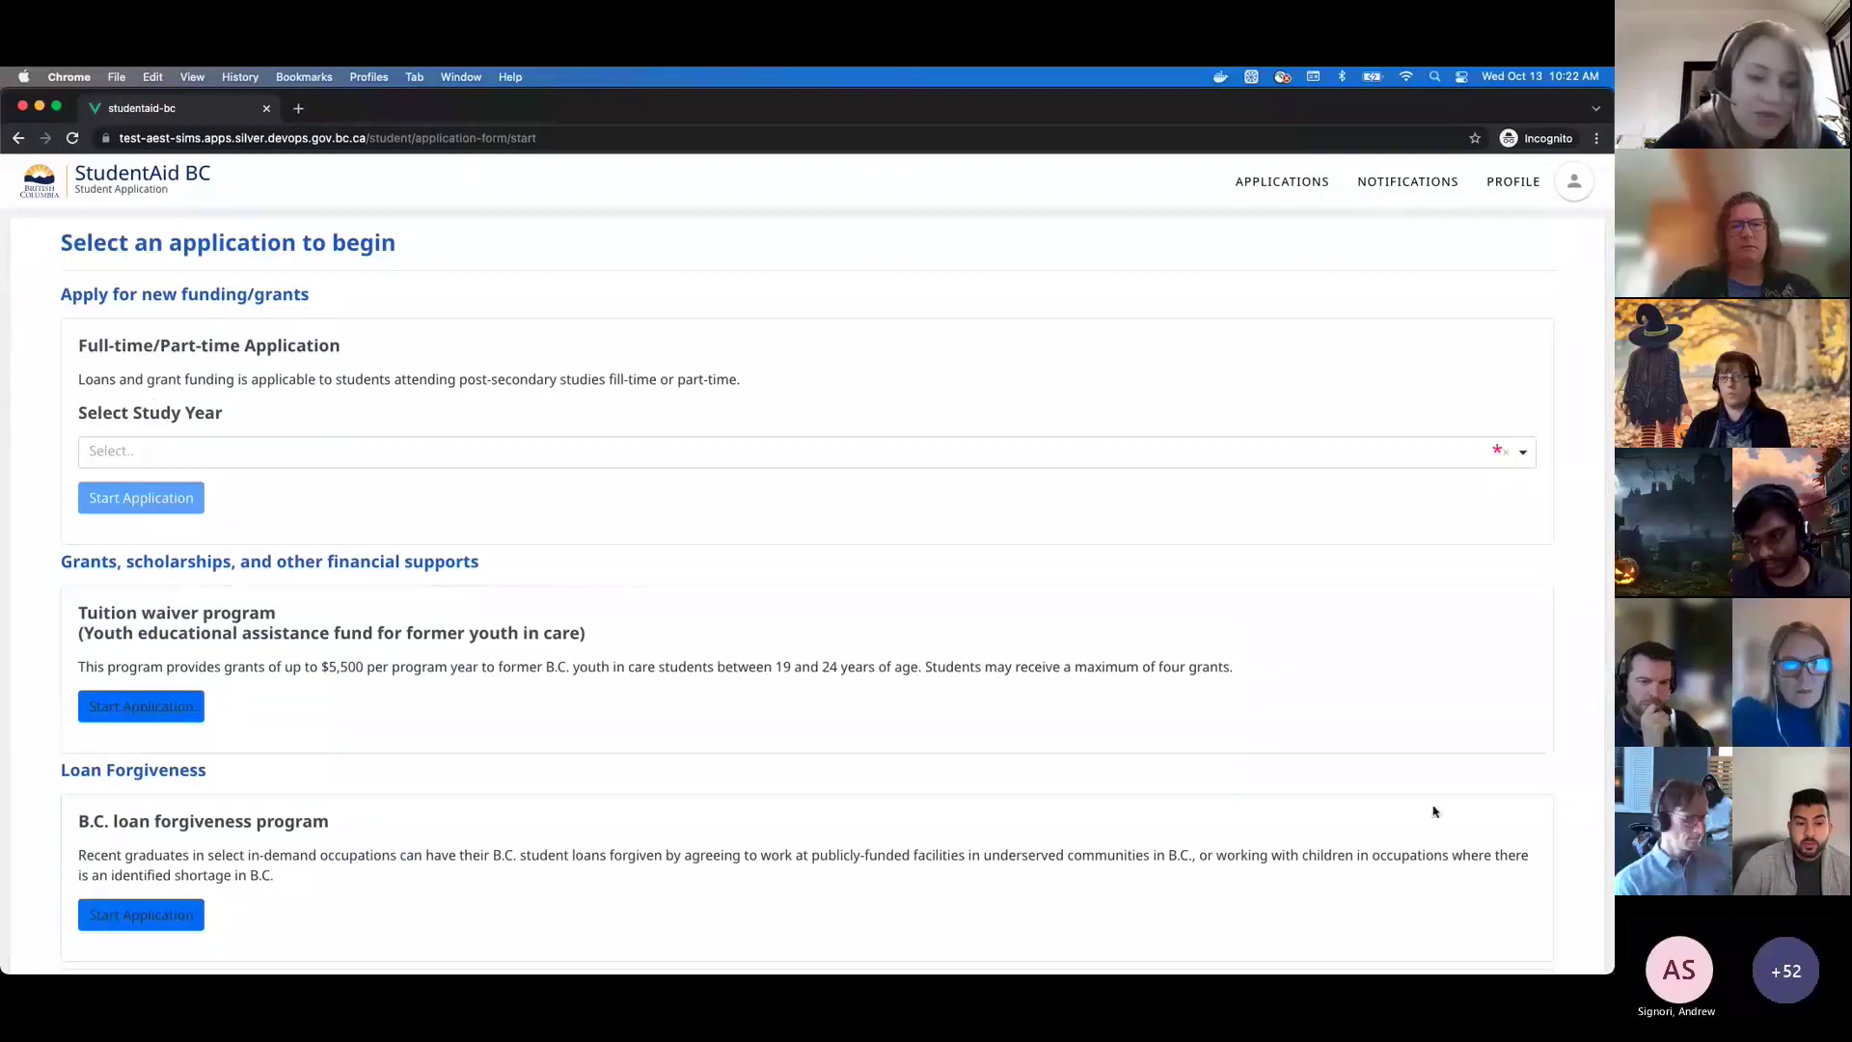
{"action": "scroll", "coordinate": [699, 715], "scroll_direction": "down", "scroll_amount": 4}
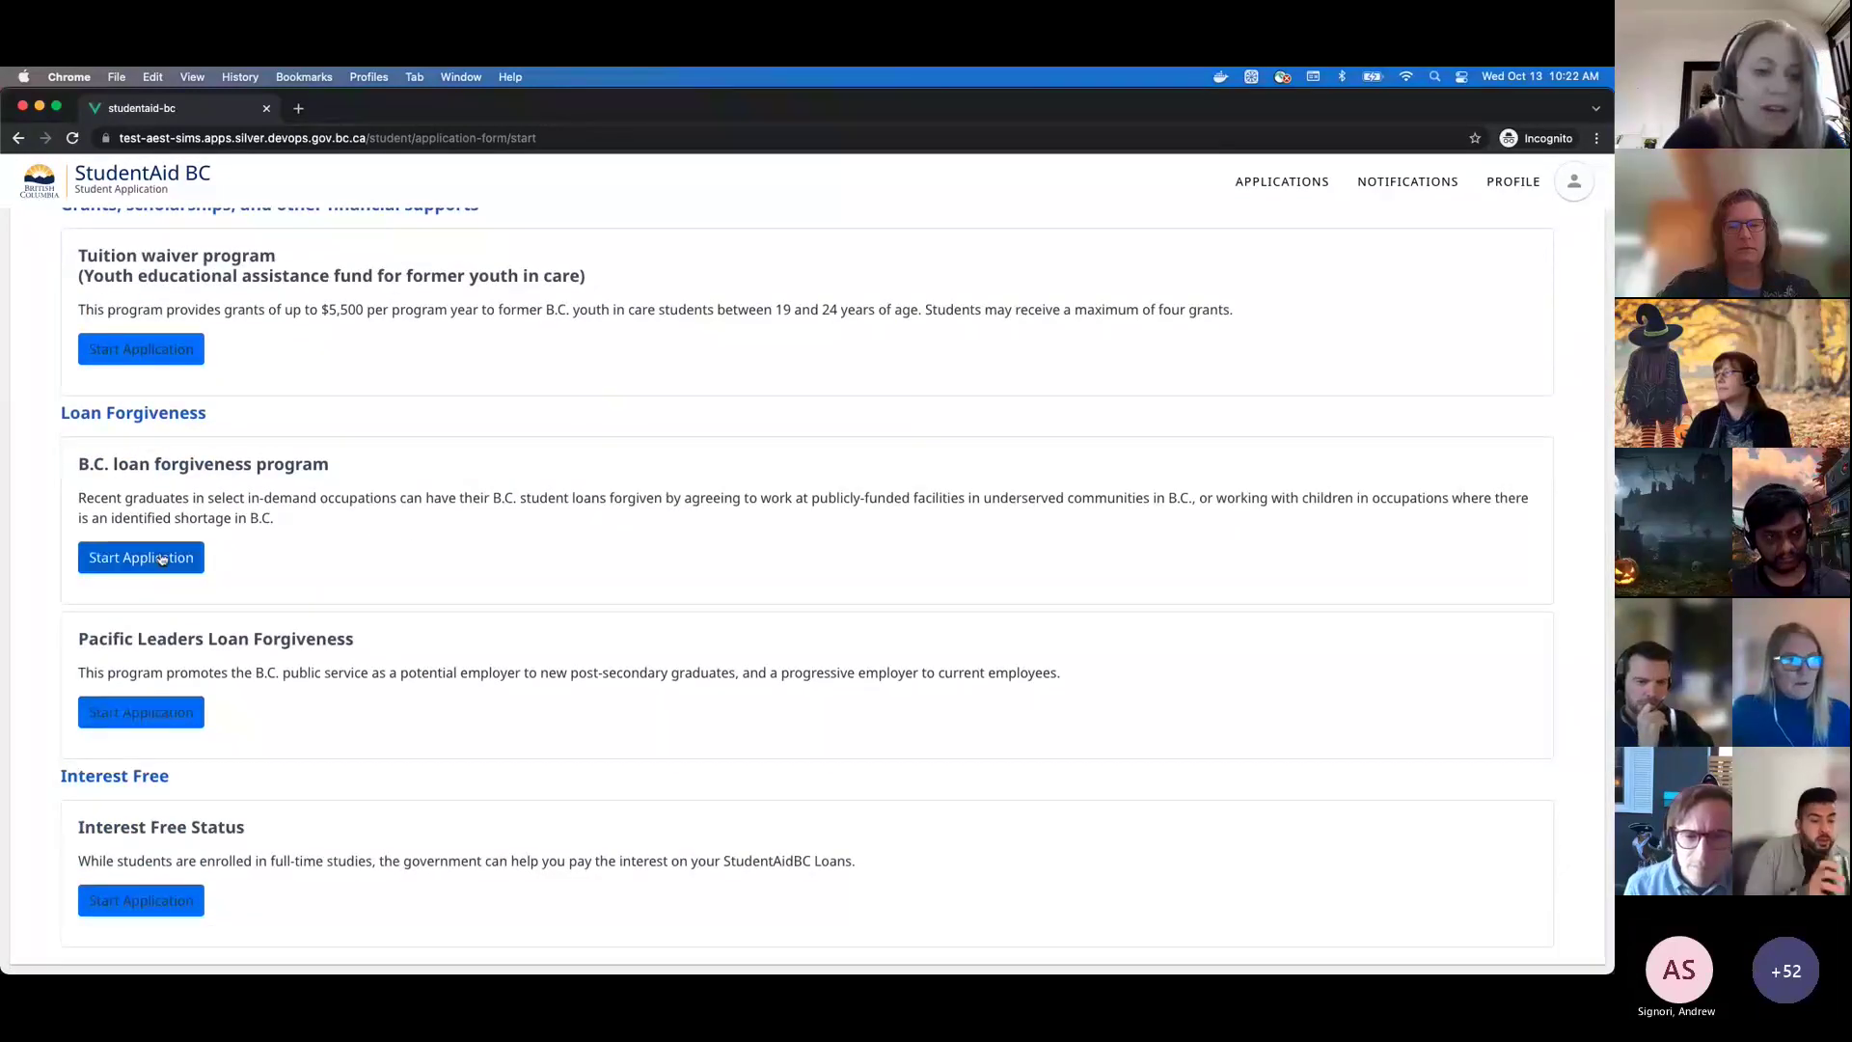
{"action": "scroll", "coordinate": [161, 559], "scroll_direction": "up", "scroll_amount": 1}
{"action": "scroll", "coordinate": [154, 391], "scroll_direction": "up", "scroll_amount": 1}
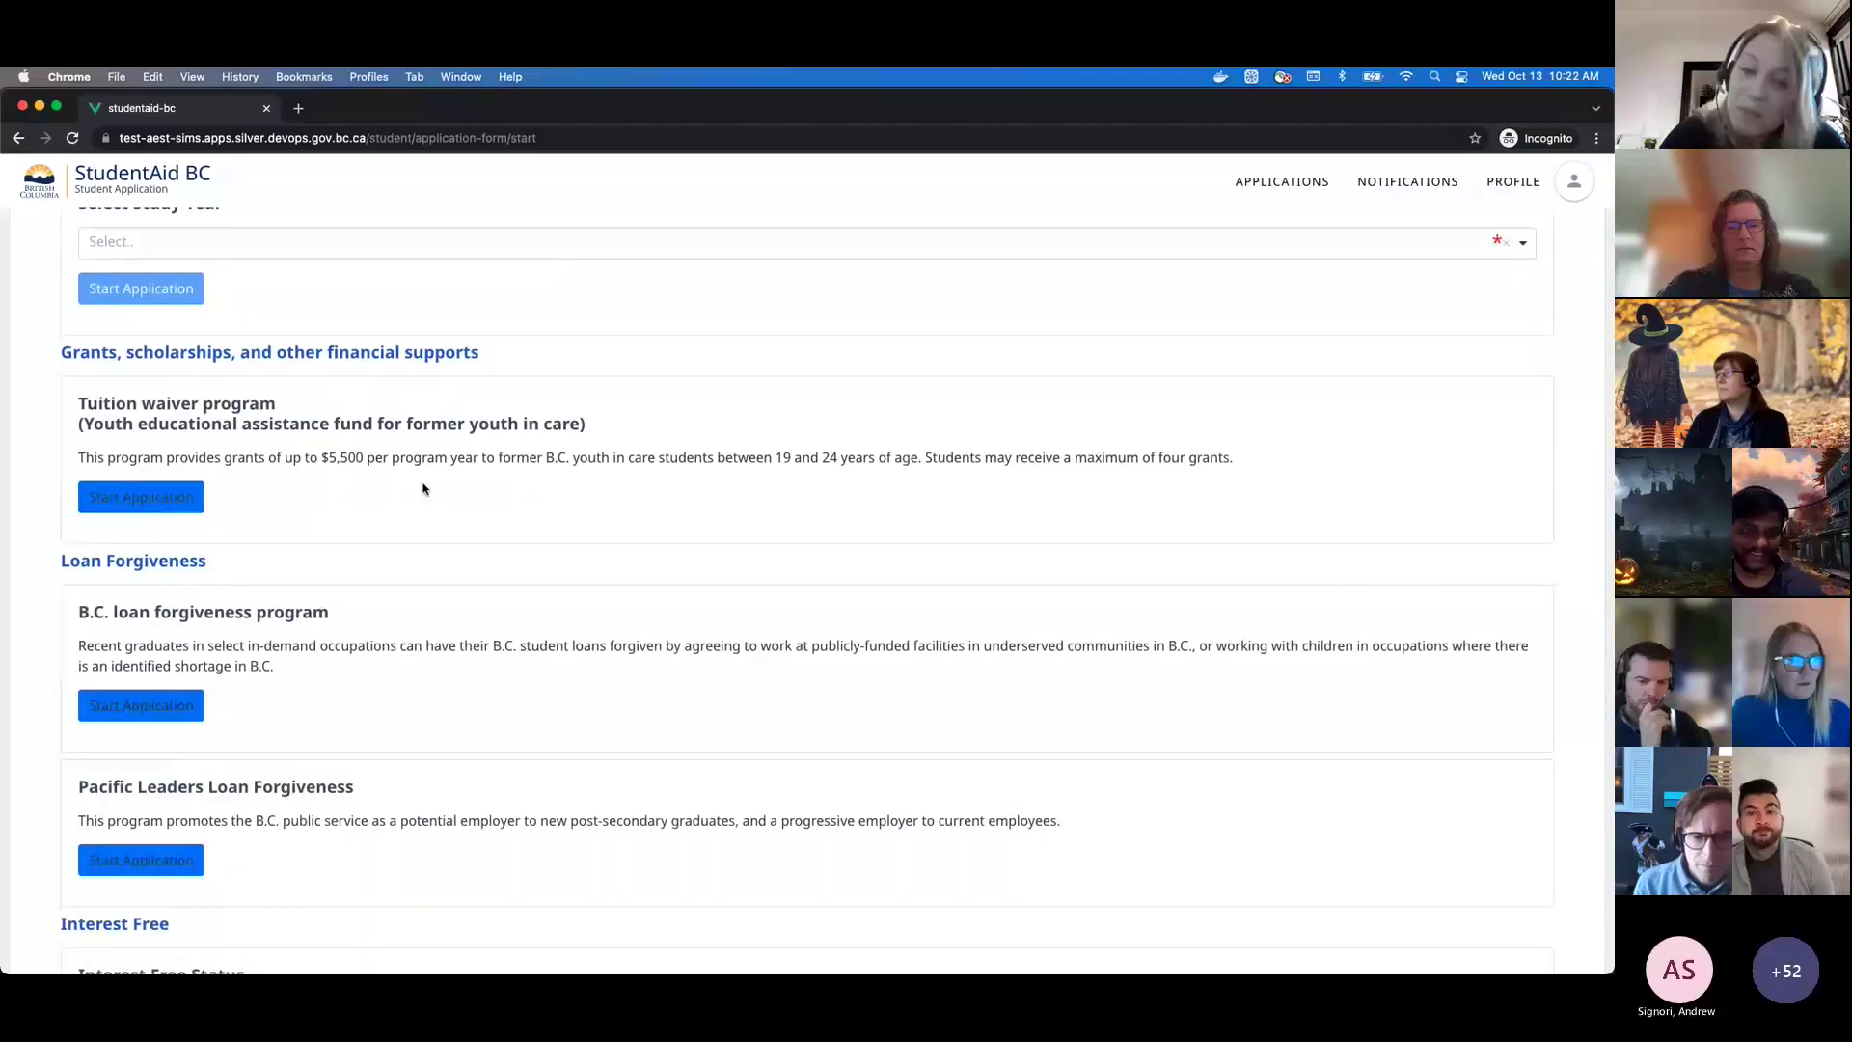
{"action": "scroll", "coordinate": [423, 490], "scroll_direction": "up", "scroll_amount": 2}
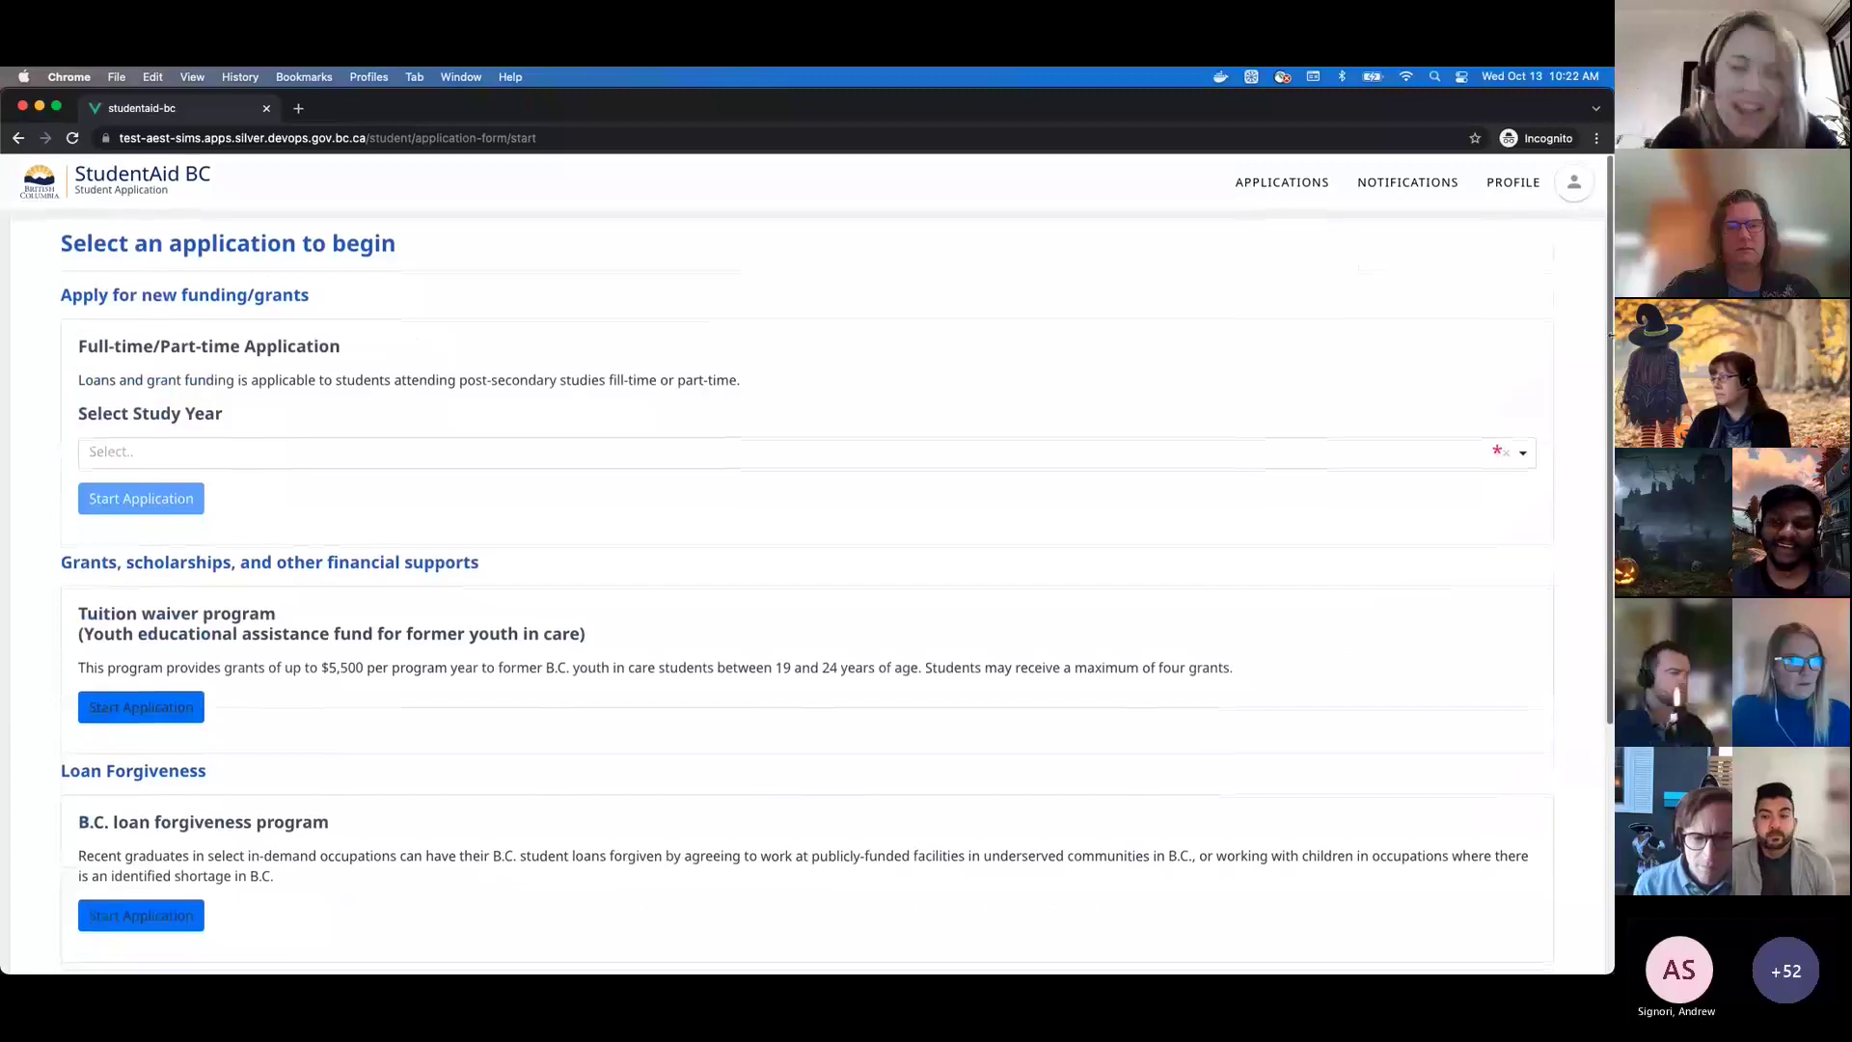
{"action": "left_click", "coordinate": [1290, 186]}
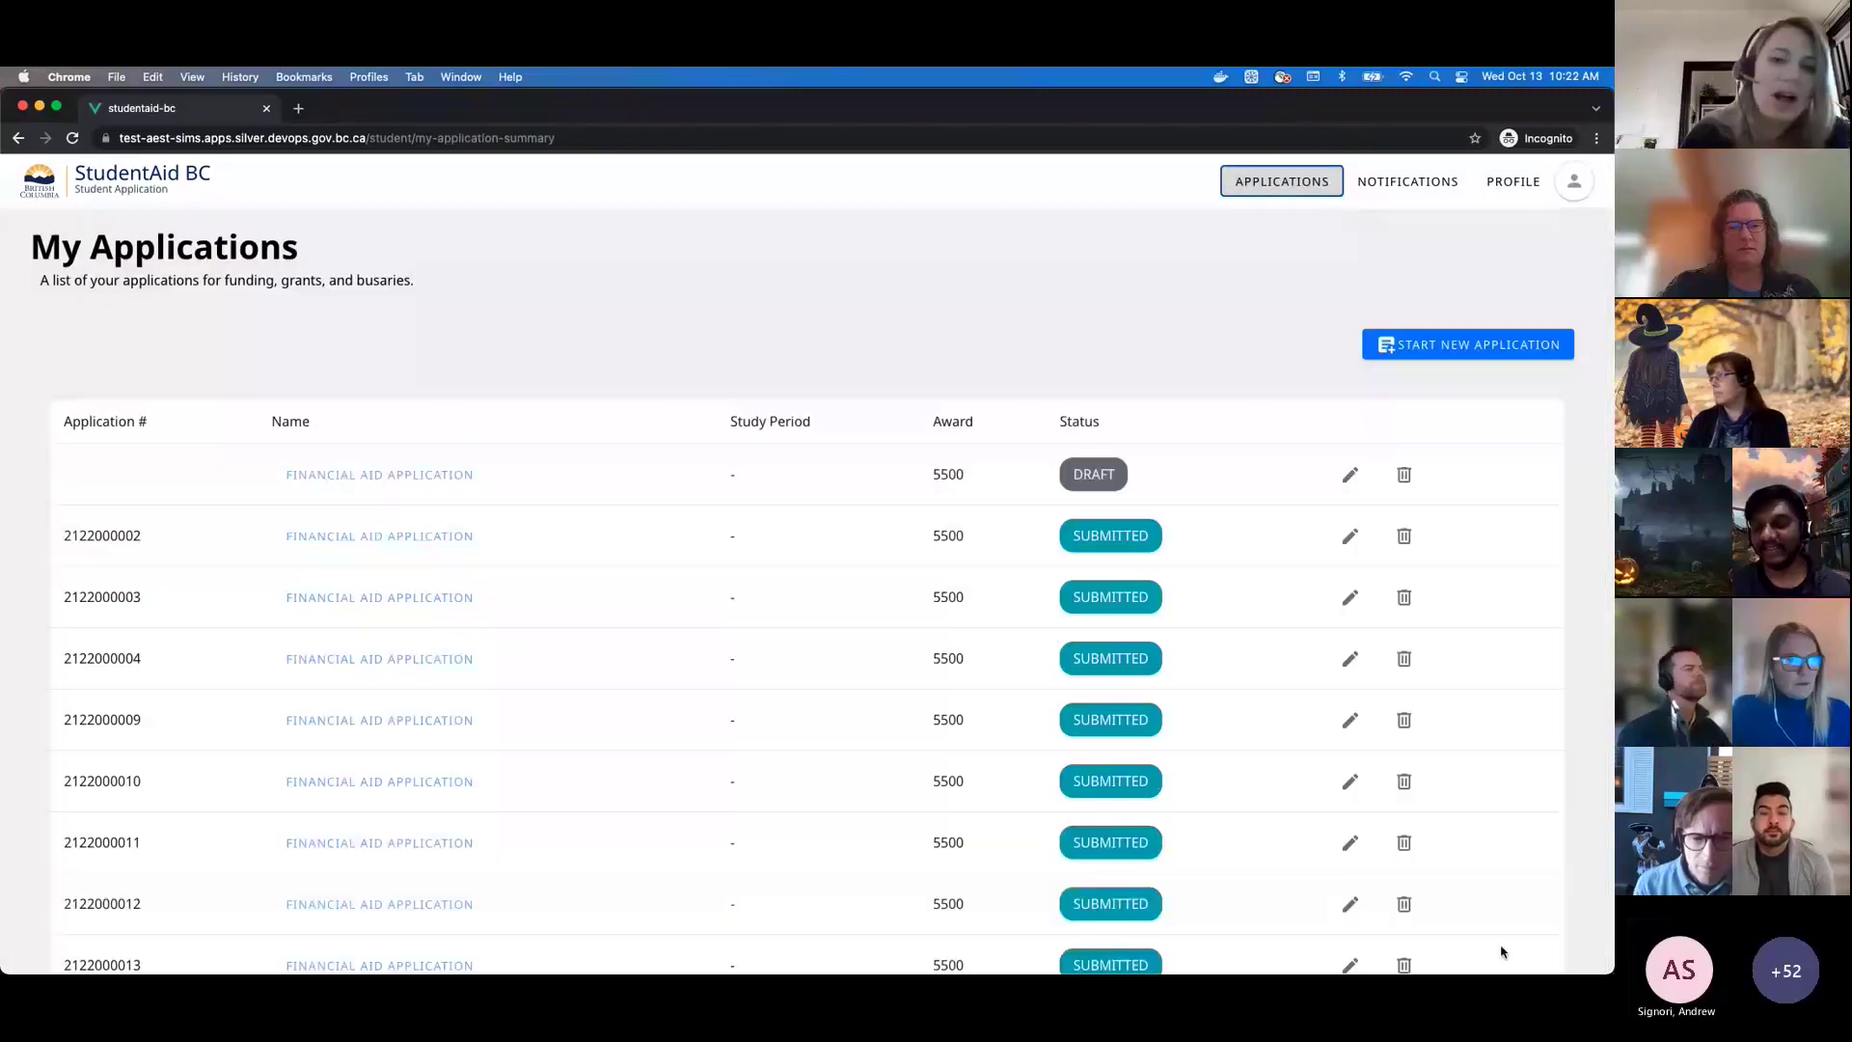
{"action": "left_click", "coordinate": [1502, 951]}
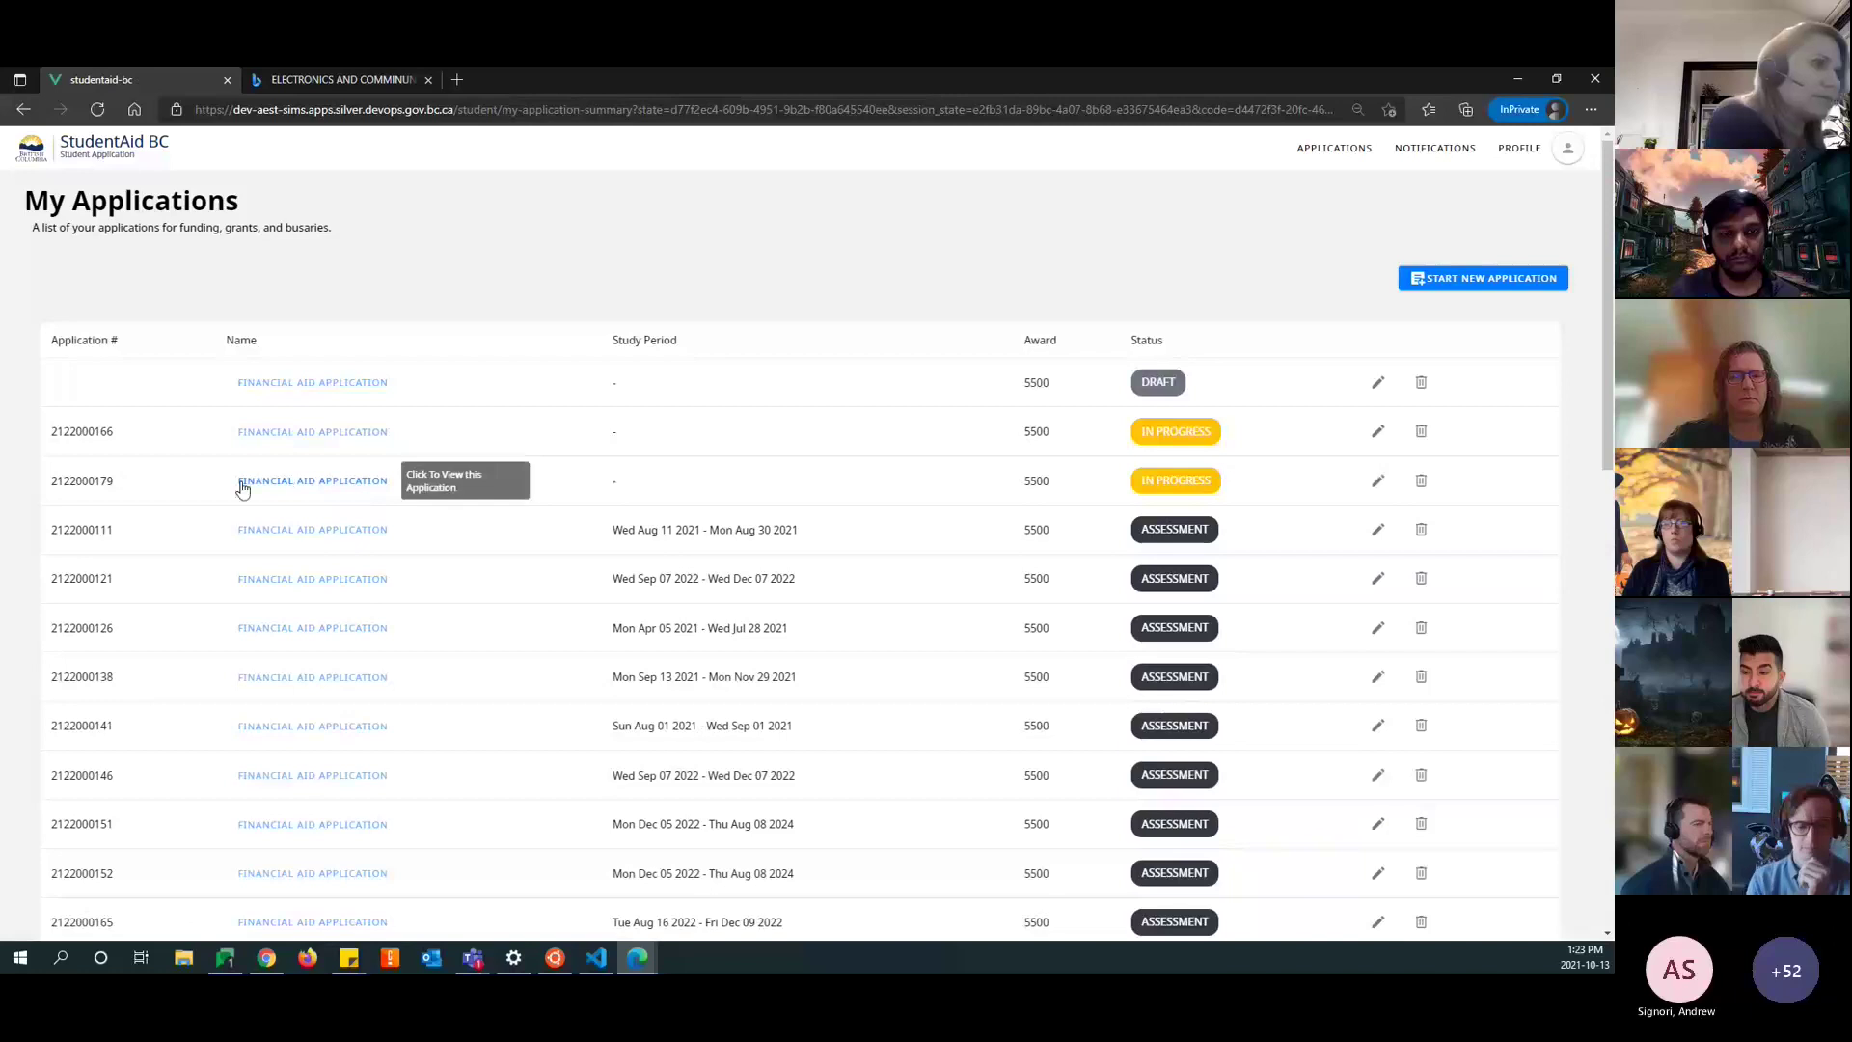
Open the second In Progress application, view the Program section of its read-only form and return to the application details.
{"action": "left_click", "coordinate": [343, 481]}
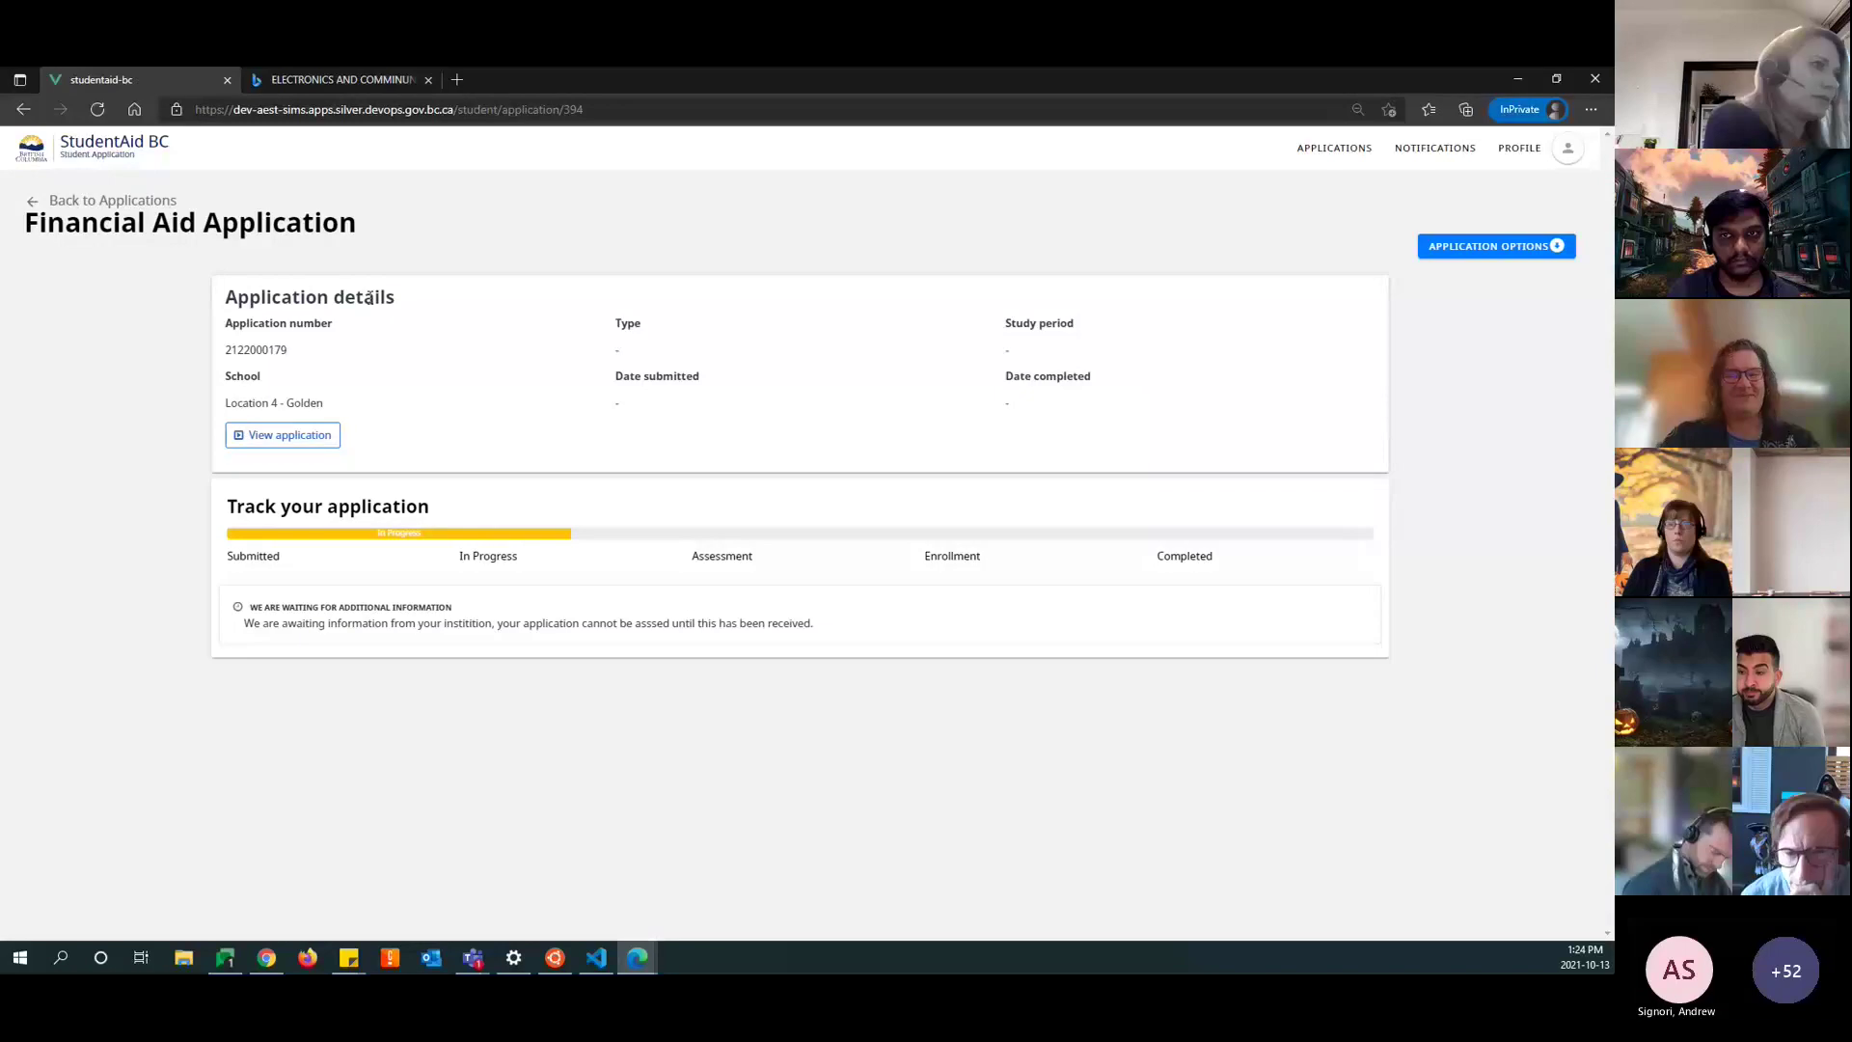
{"action": "left_click", "coordinate": [1486, 245]}
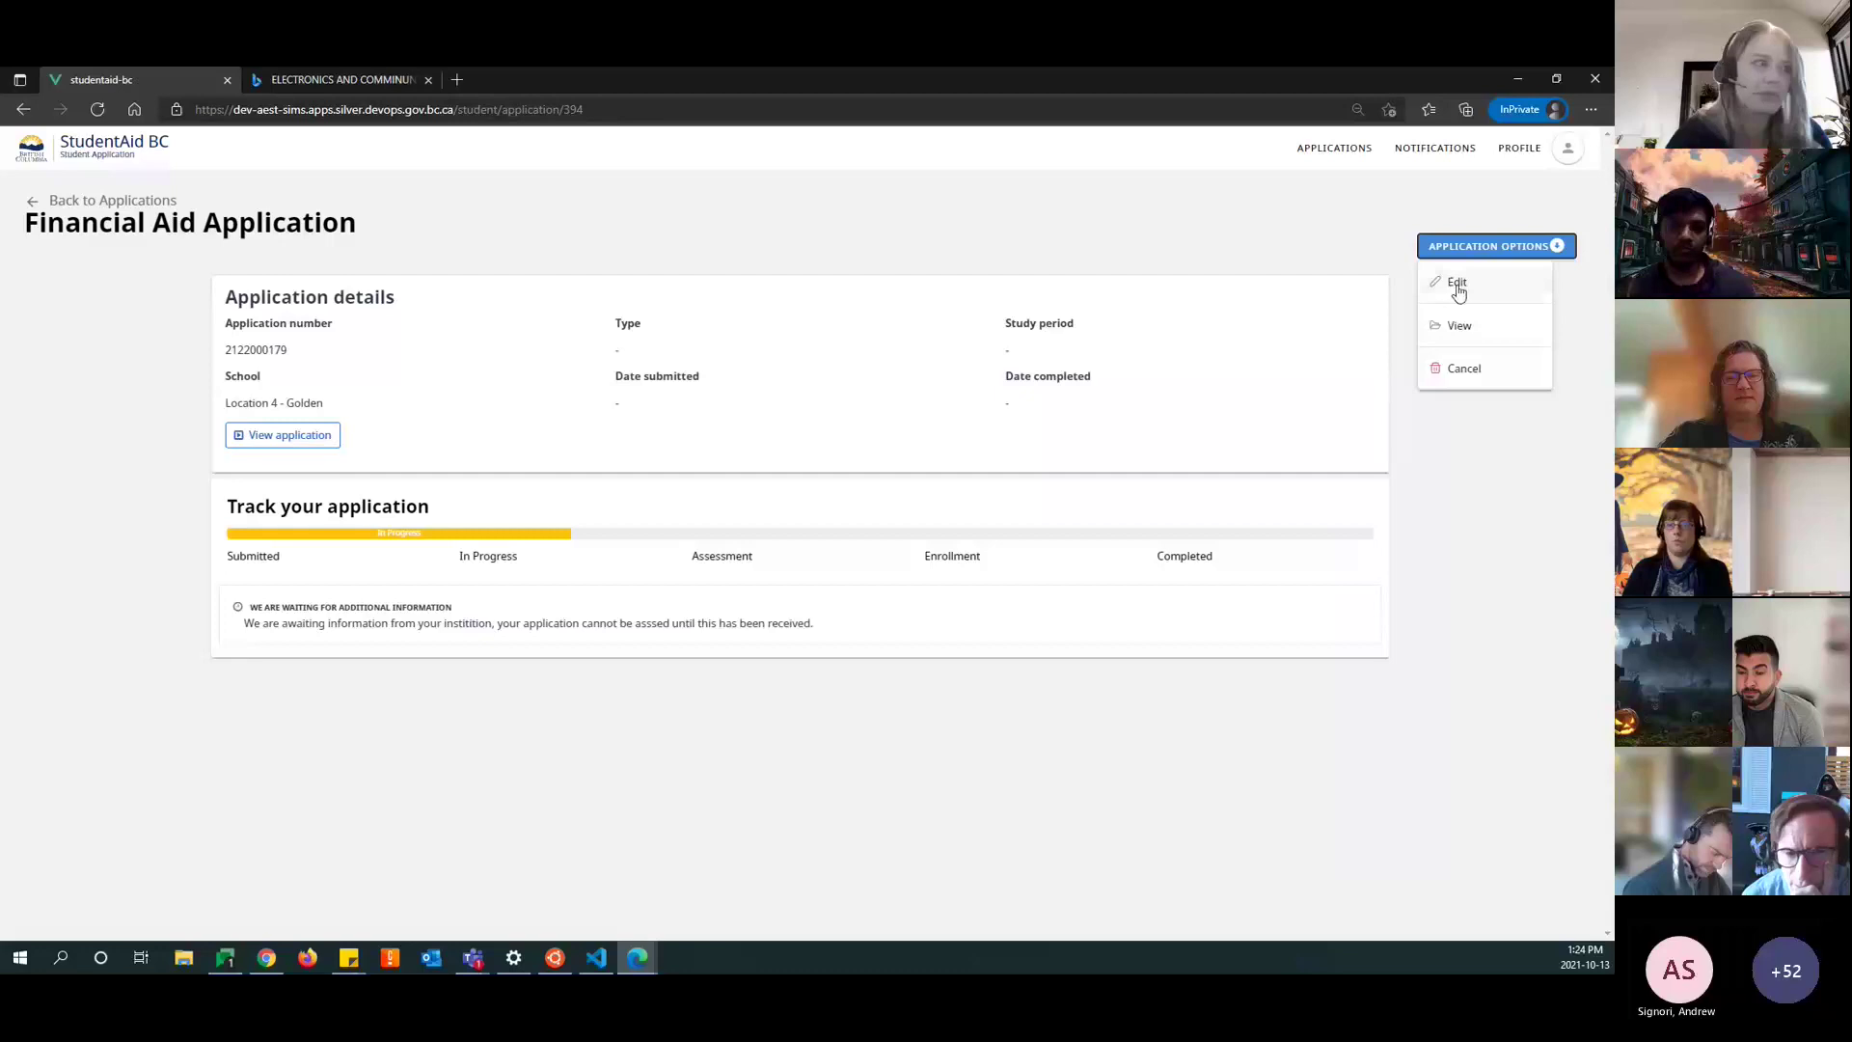
{"action": "left_click", "coordinate": [1461, 327]}
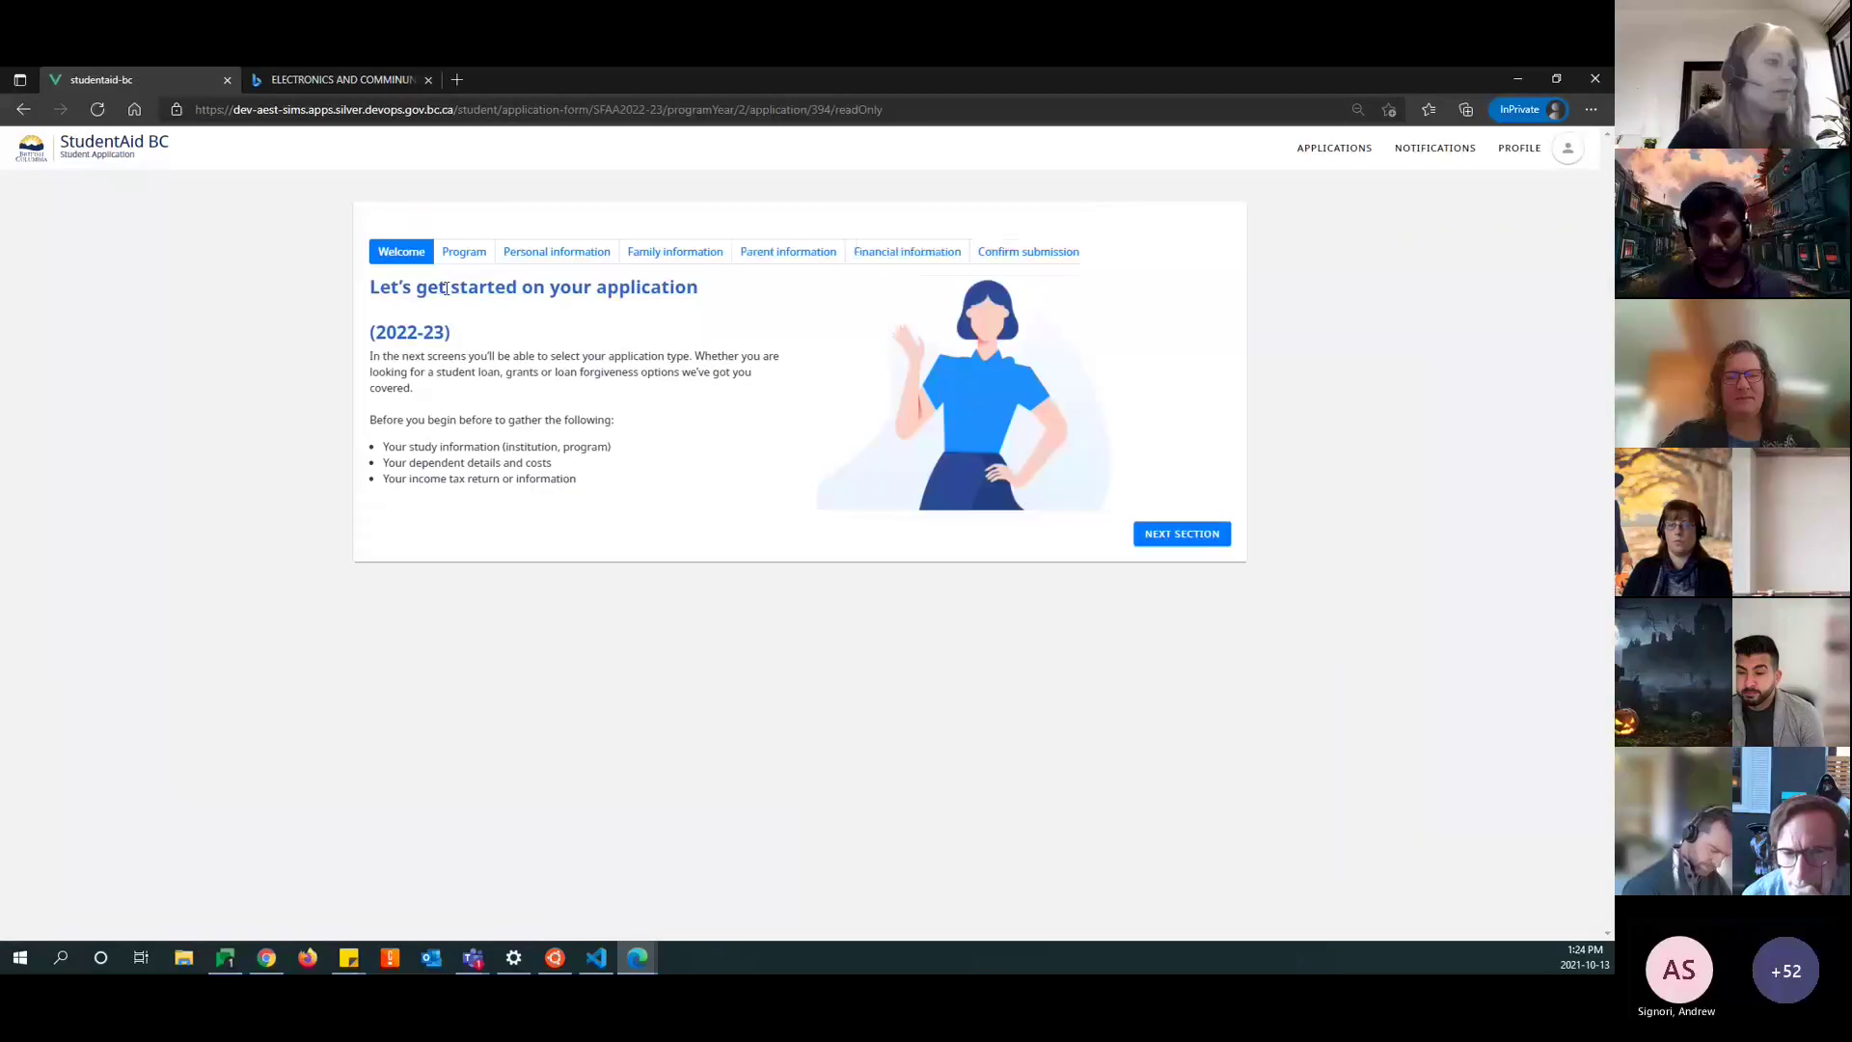
{"action": "left_click", "coordinate": [463, 252]}
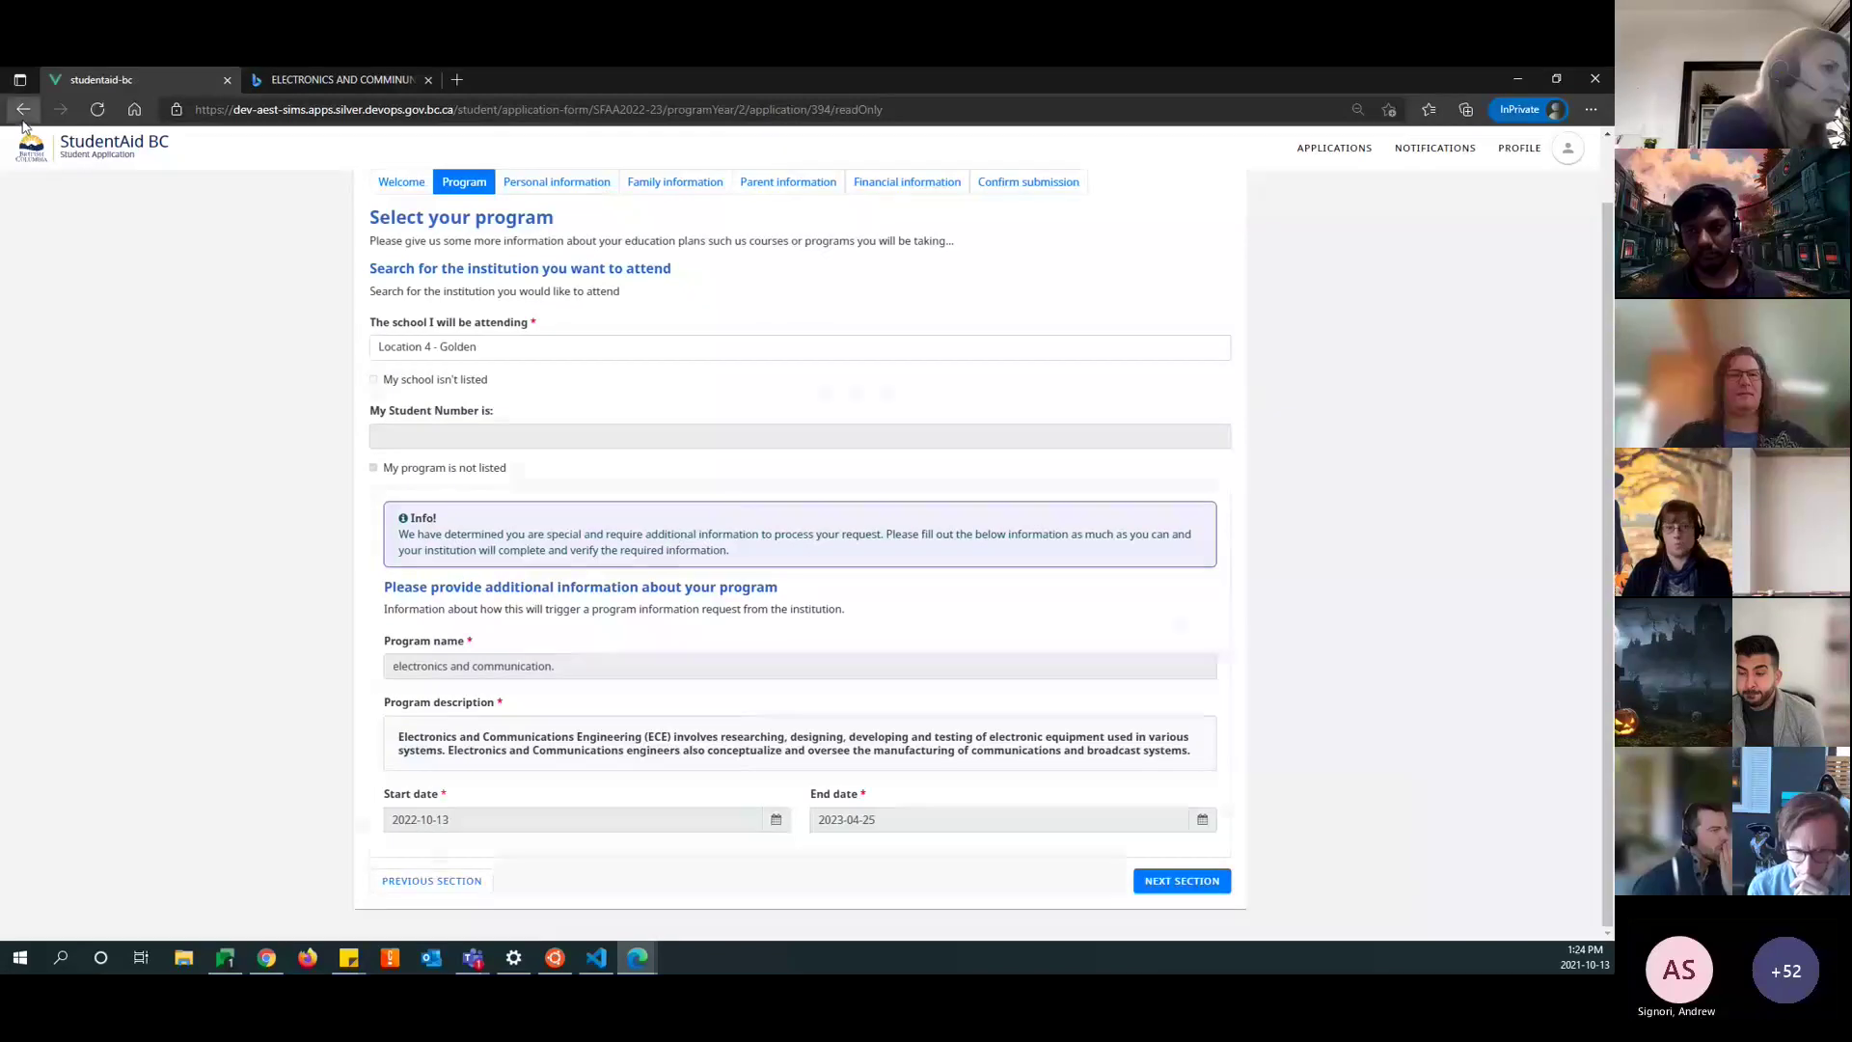
{"action": "key", "text": "alt+Left"}
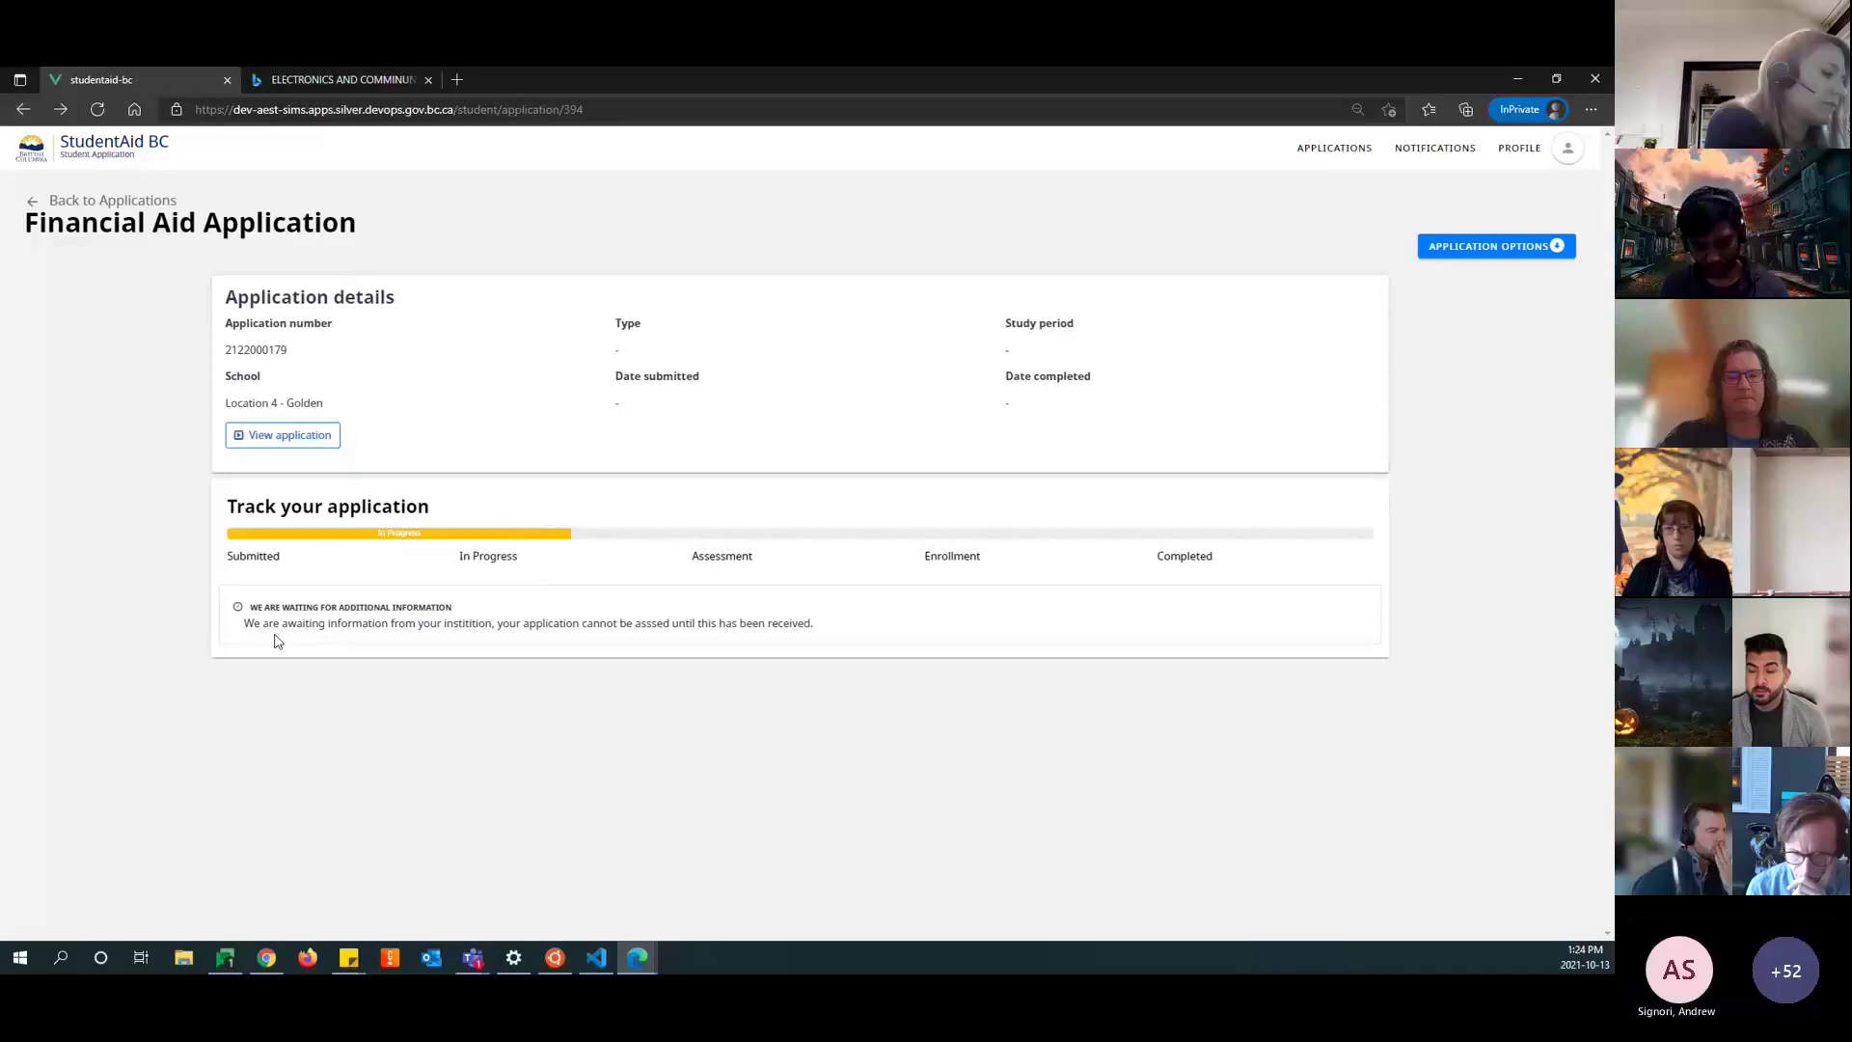
Highlight the heading and text of the notice under Track your application, then go back to the applications list.
{"action": "left_click_drag", "start_coordinate": [289, 609], "coordinate": [497, 618]}
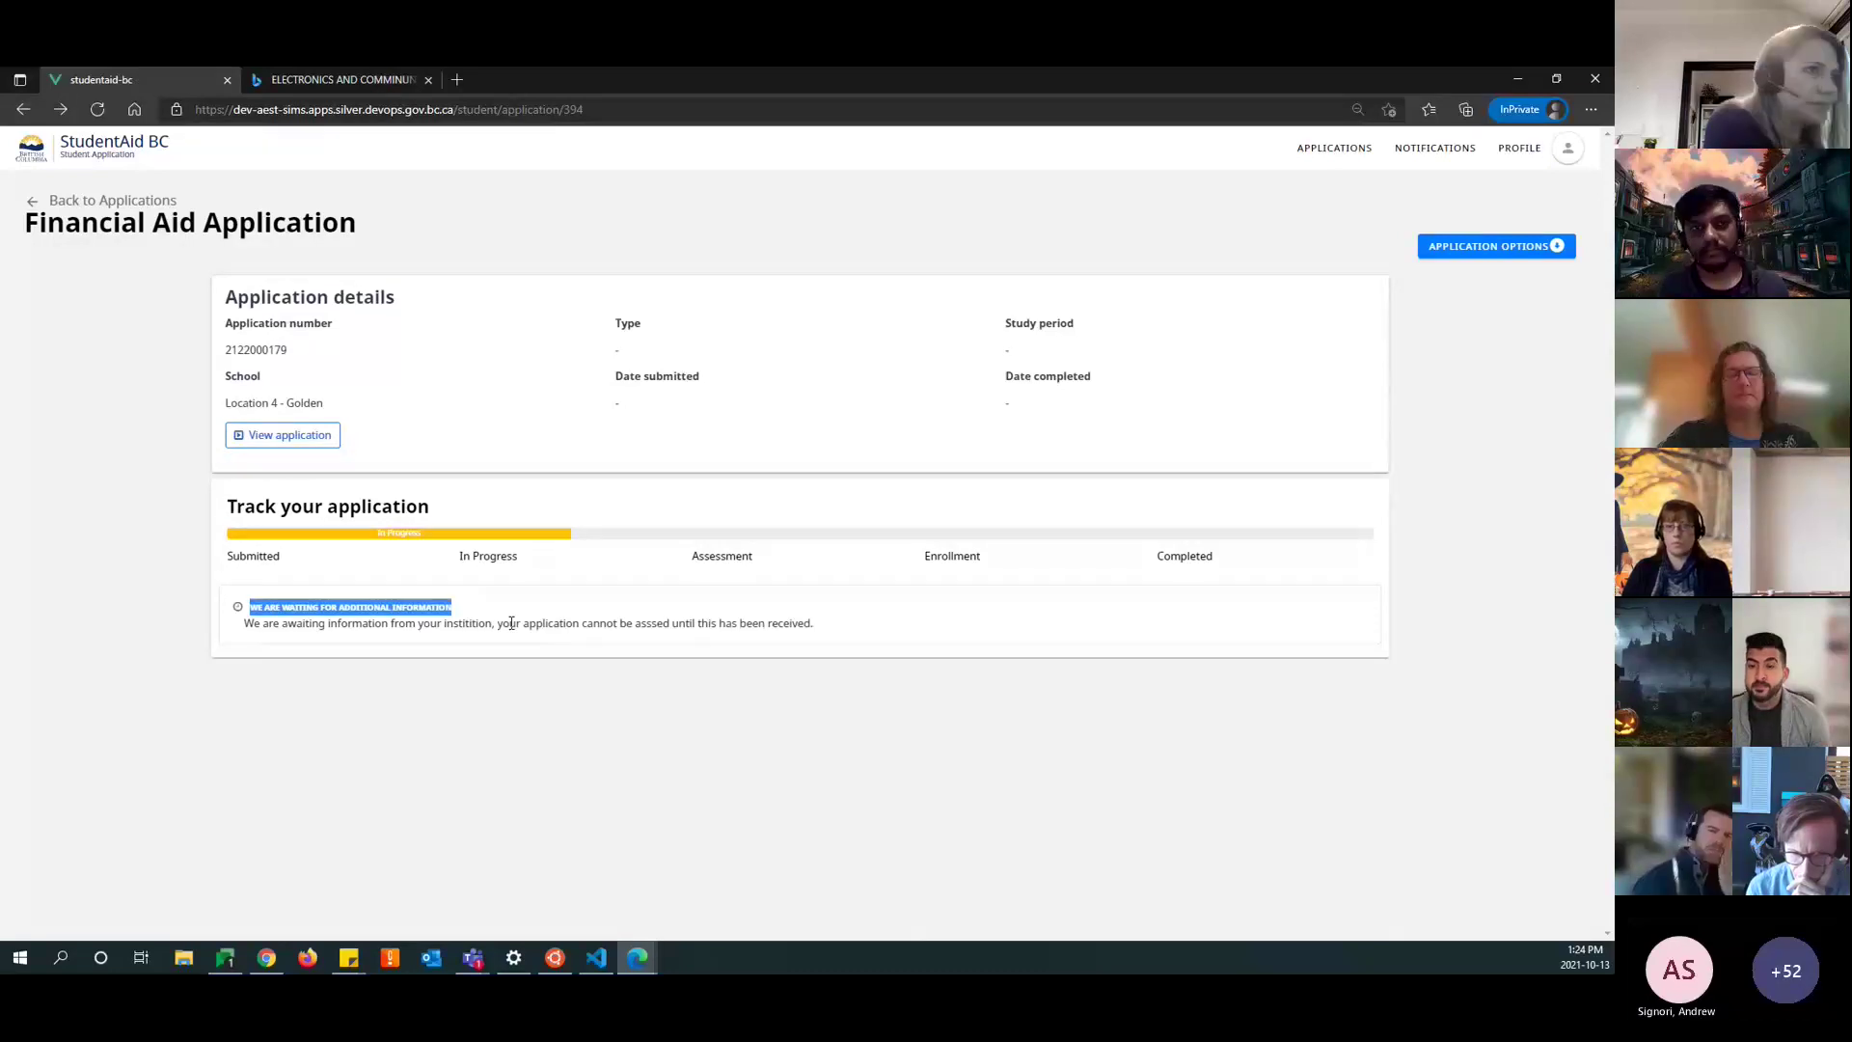
{"action": "triple_click", "coordinate": [540, 622]}
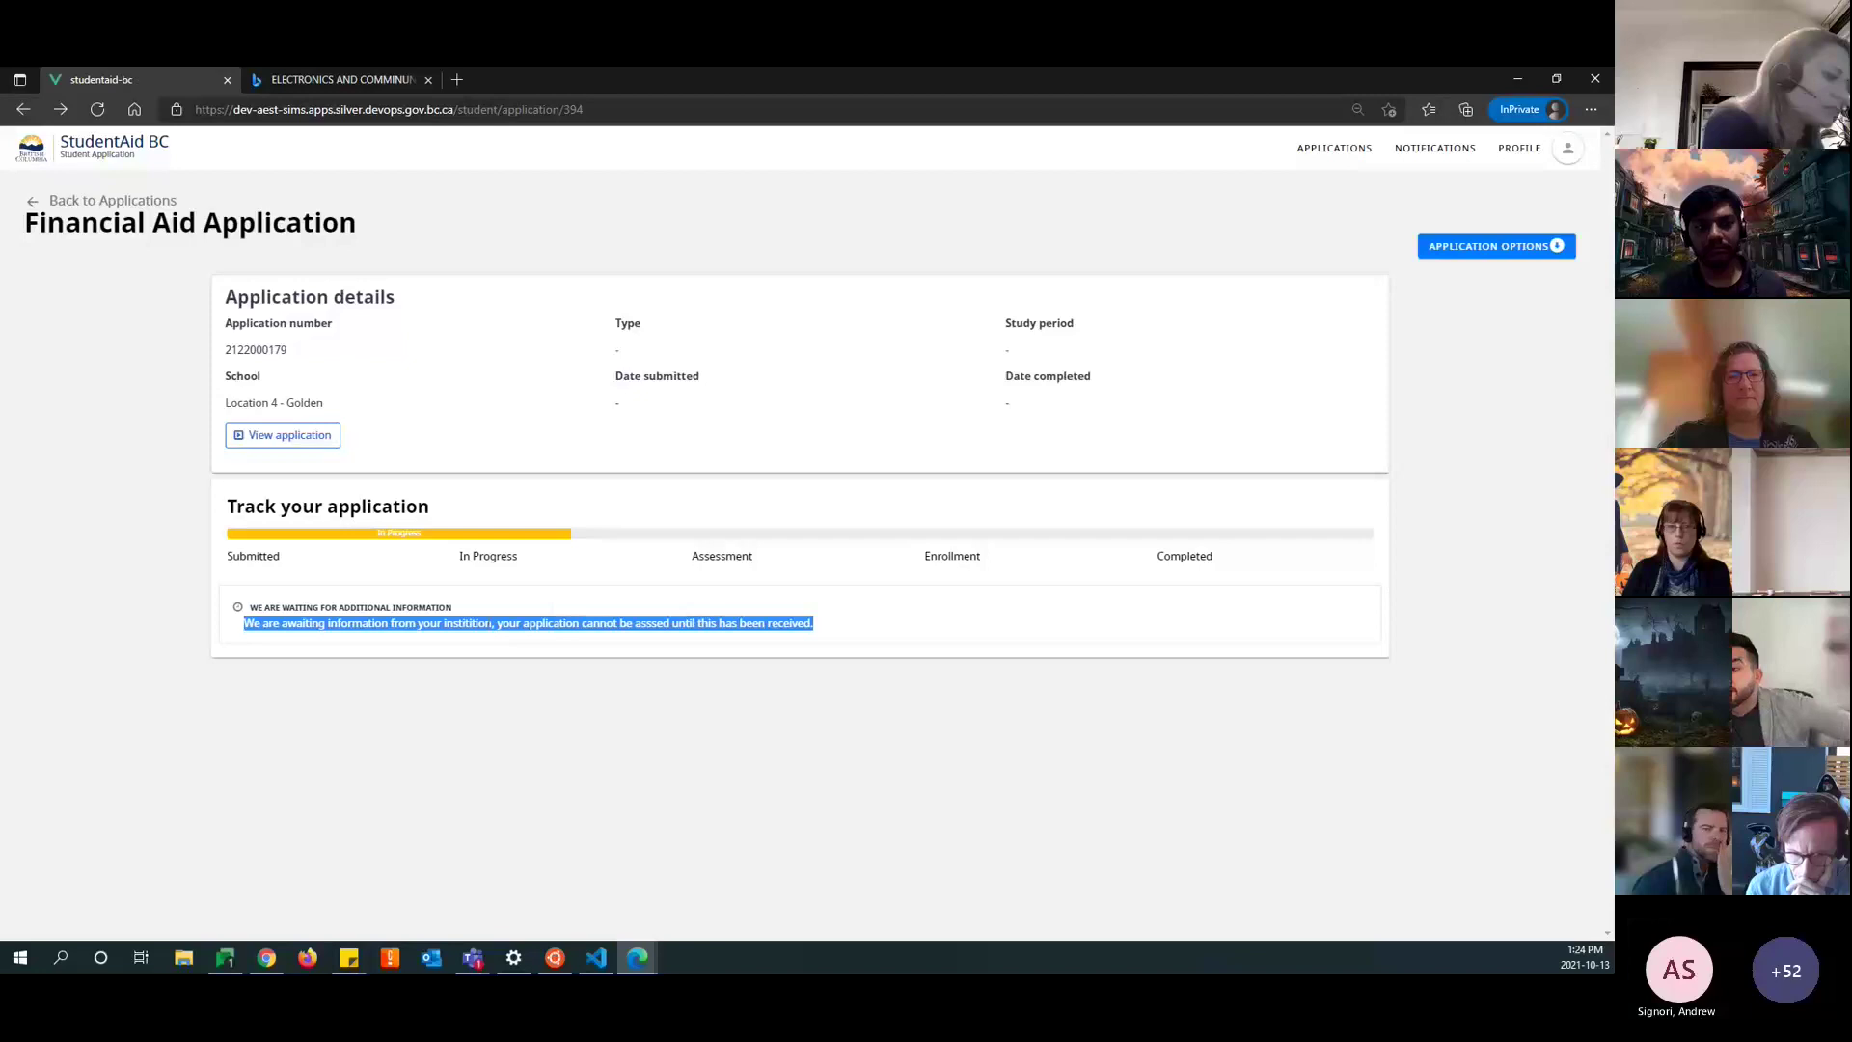
{"action": "left_click", "coordinate": [393, 654]}
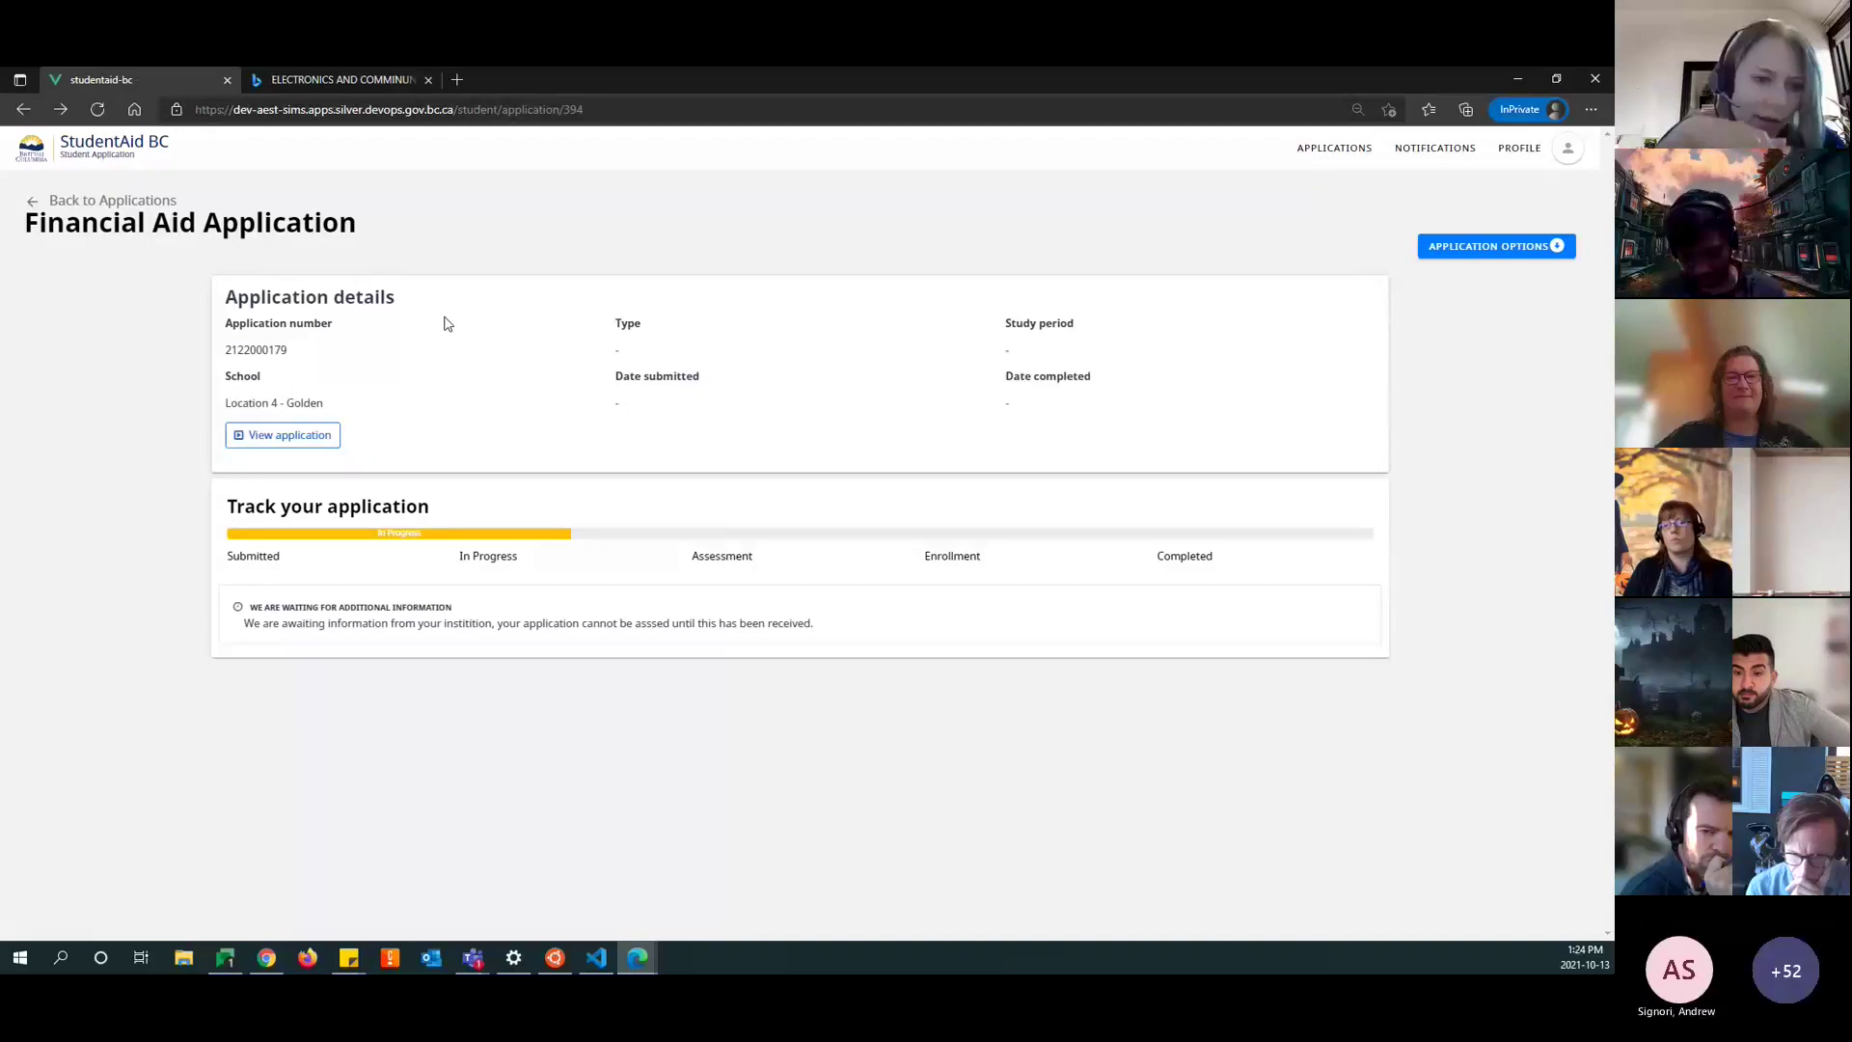
{"action": "left_click", "coordinate": [41, 205]}
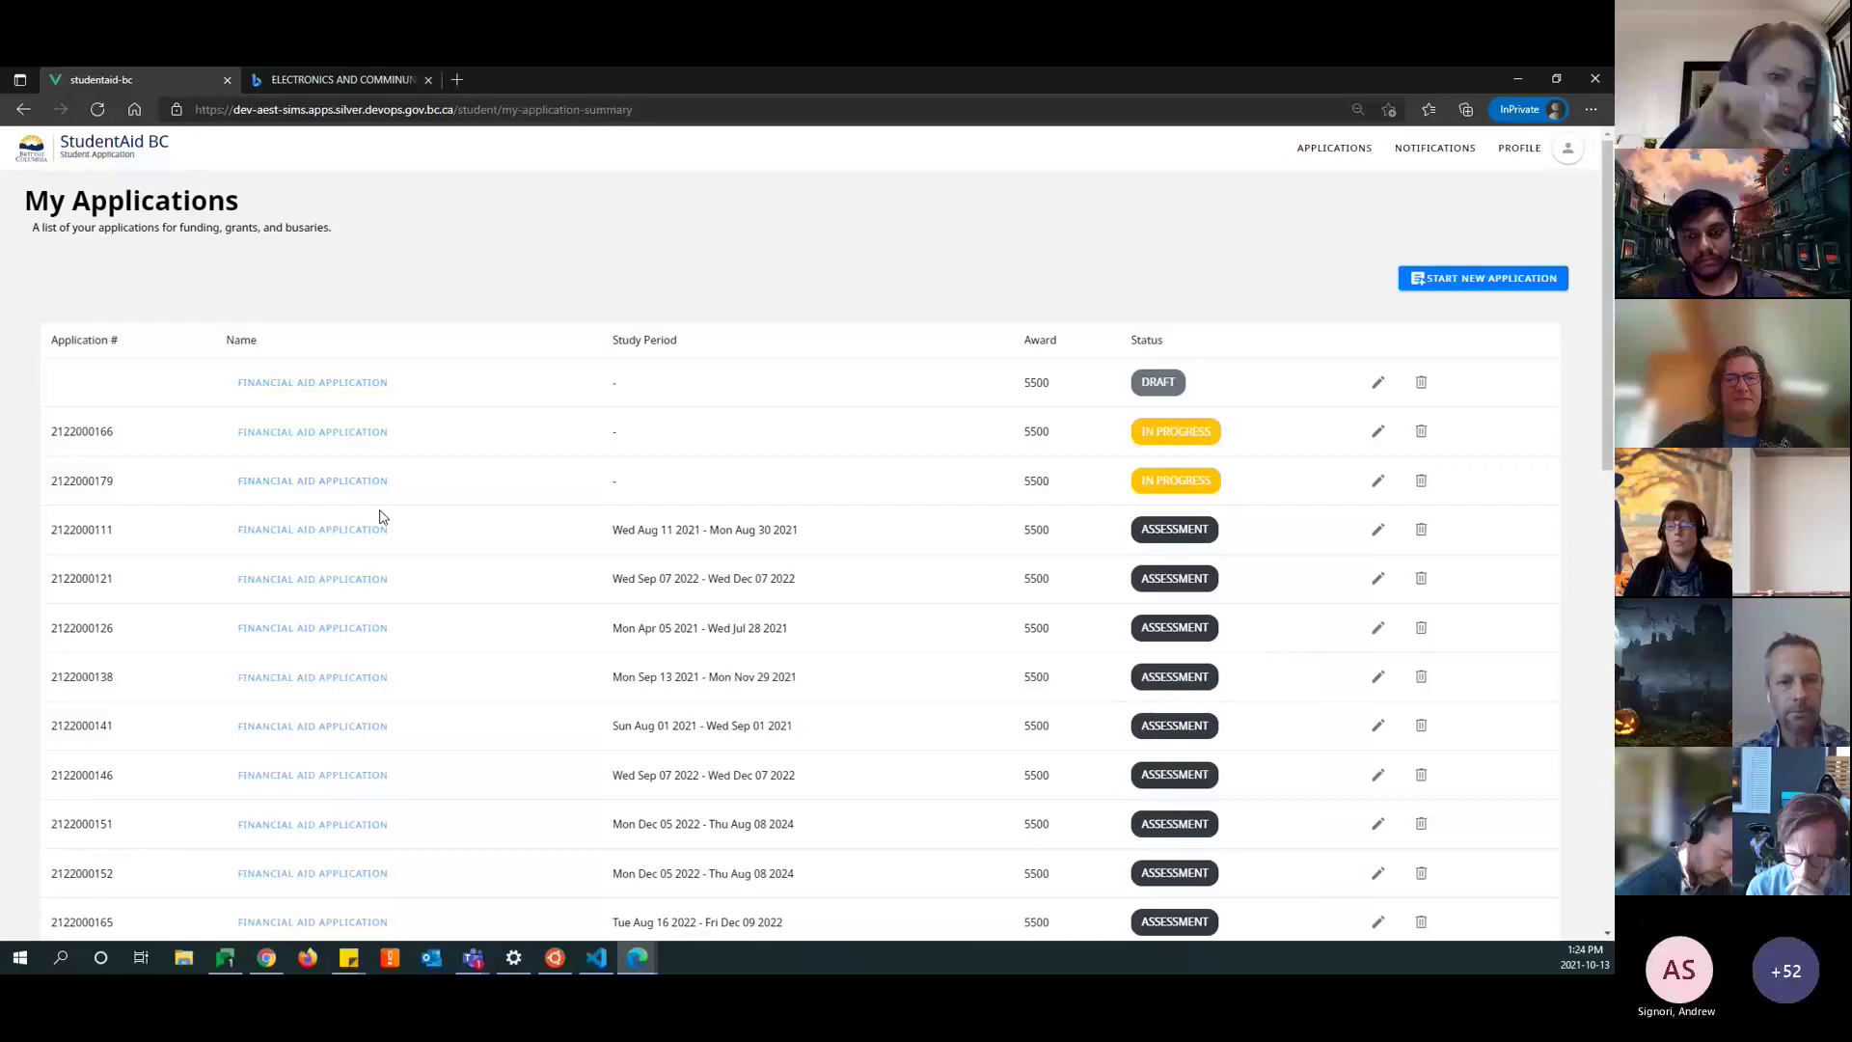
Open the details of the first application with Assessment status and enlarge the page to make it easier to read.
{"action": "scroll", "coordinate": [540, 625], "scroll_direction": "down", "scroll_amount": 1}
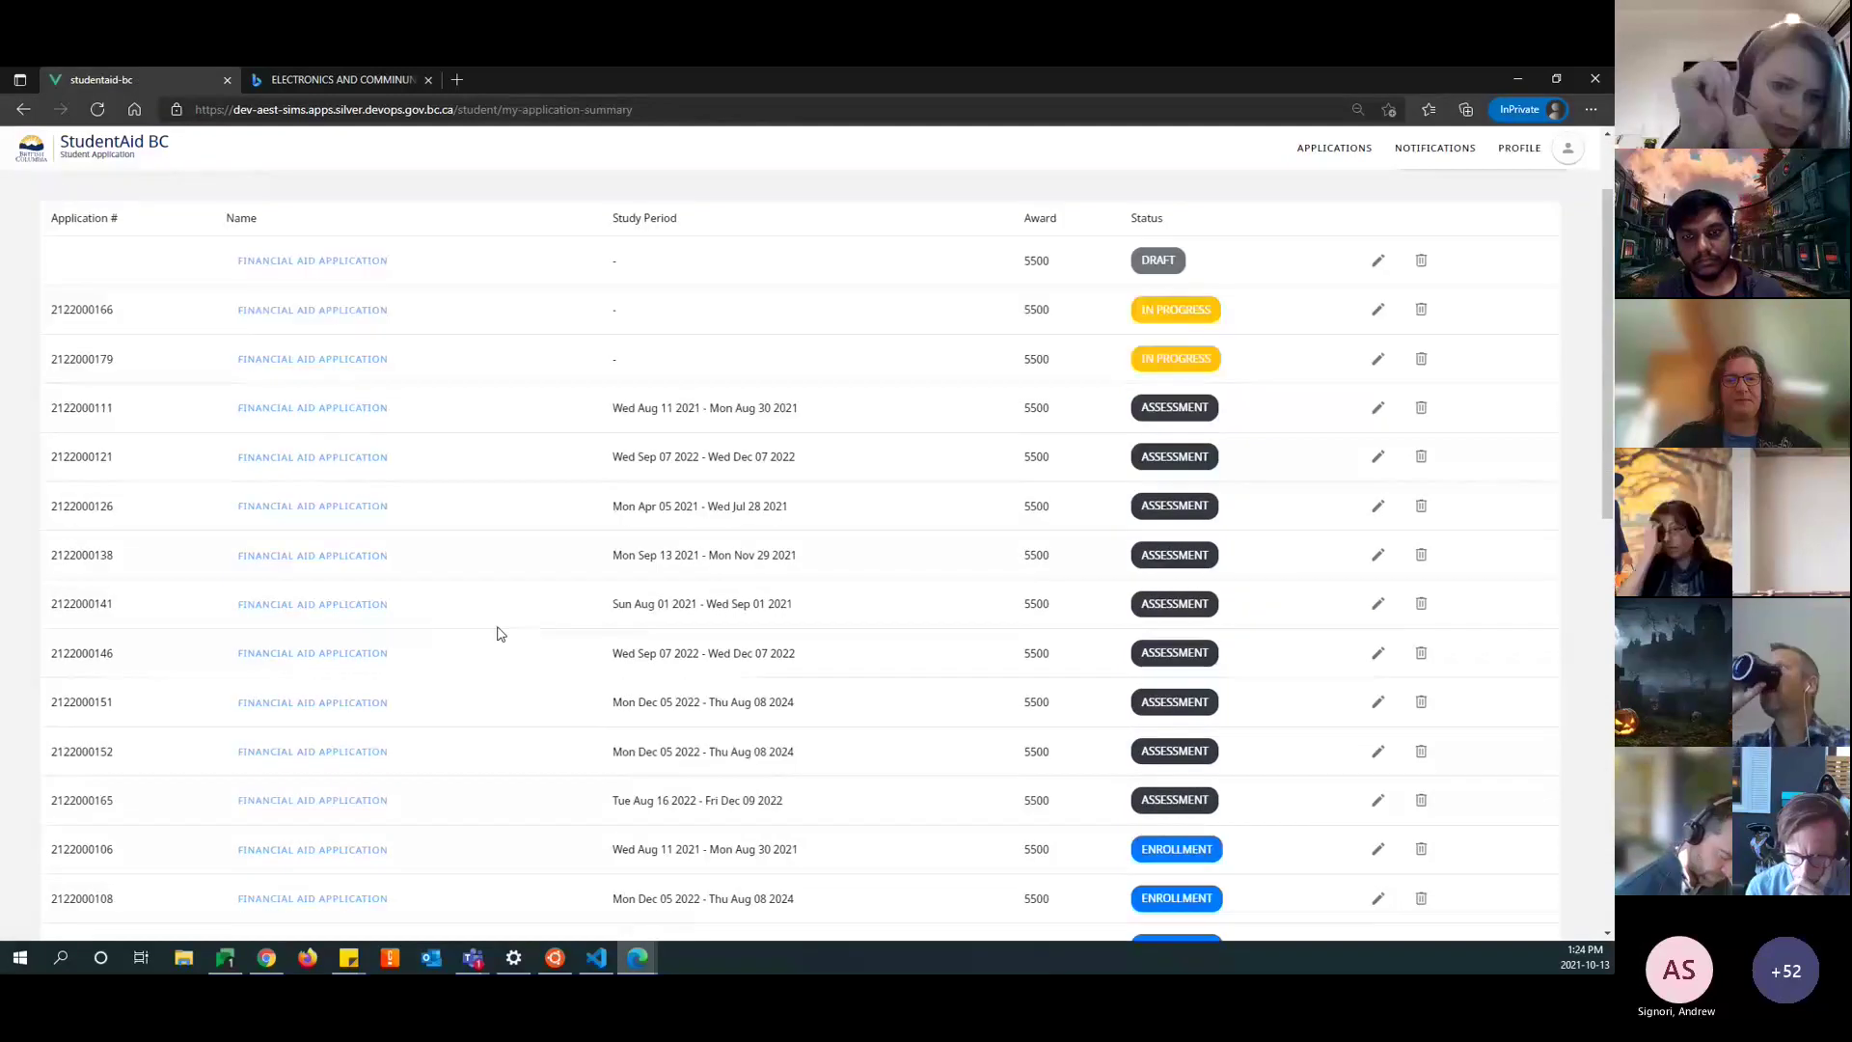
{"action": "scroll", "coordinate": [496, 628], "scroll_direction": "up", "scroll_amount": 1}
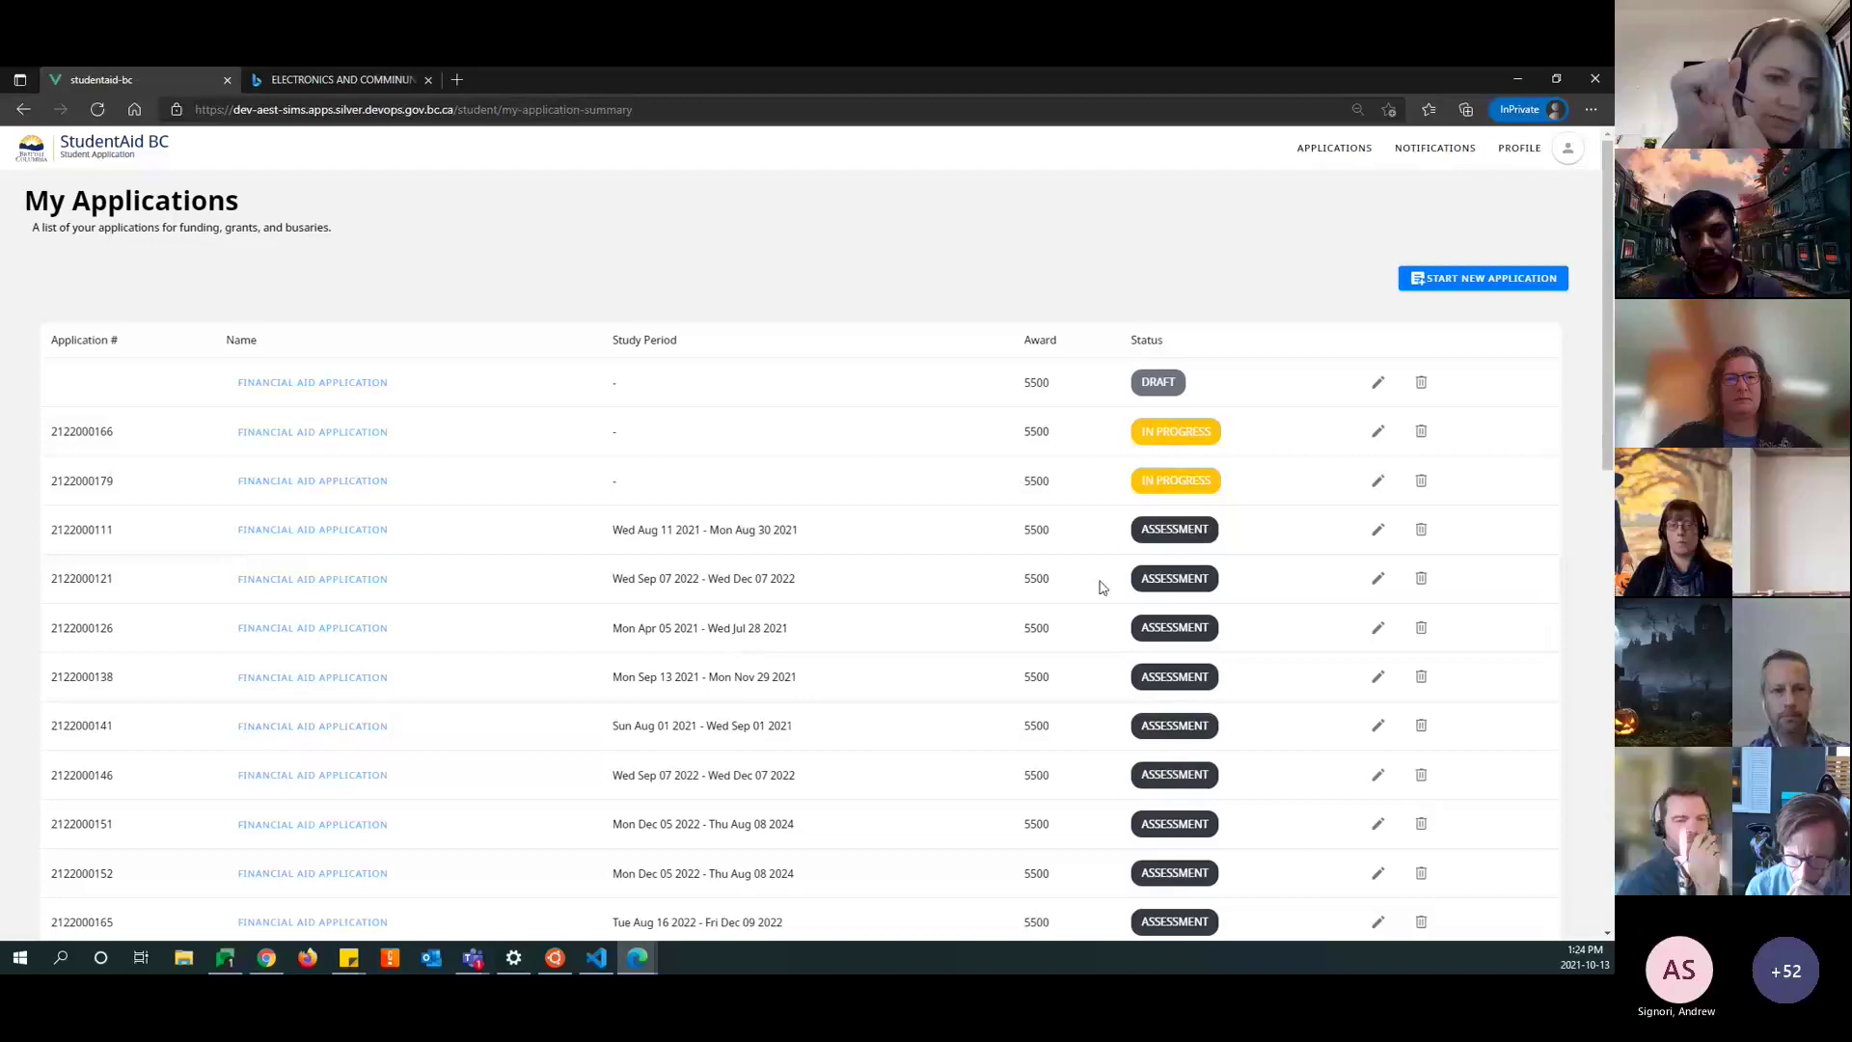
{"action": "left_click", "coordinate": [300, 531]}
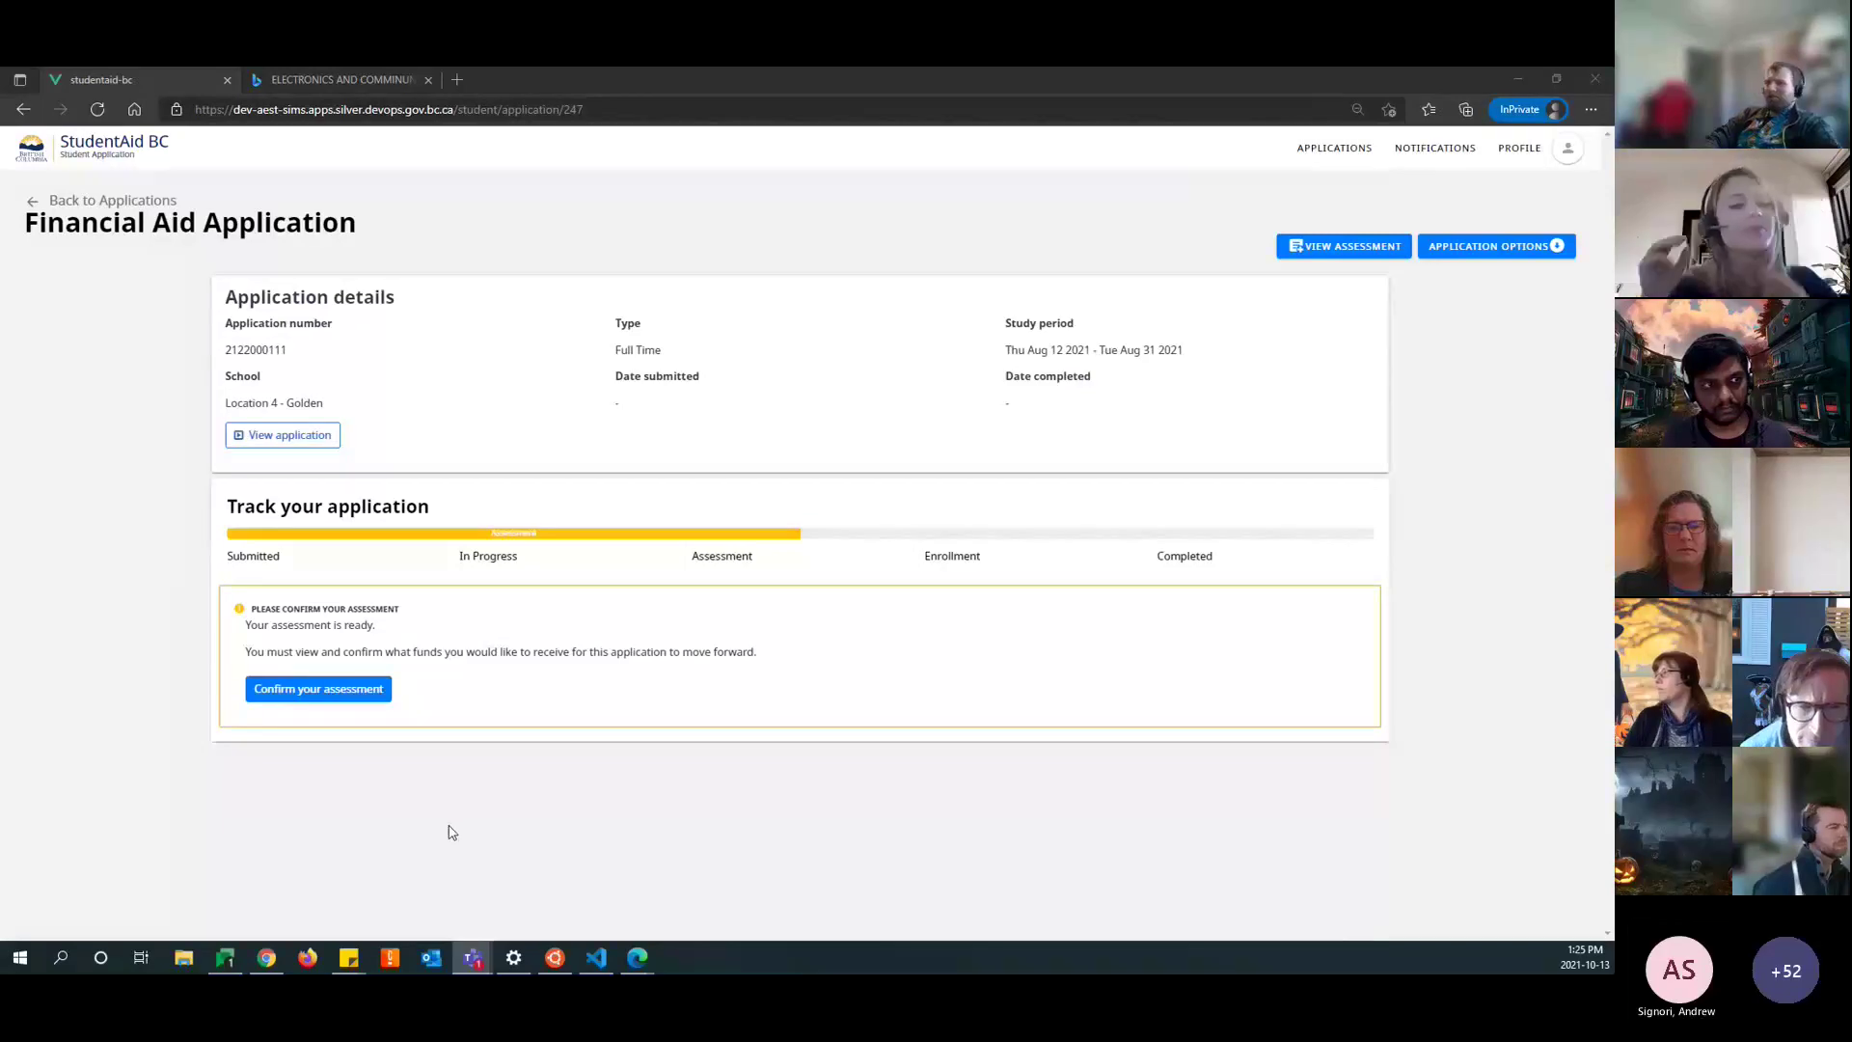
{"action": "key", "text": "ctrl+plus"}
{"action": "key", "text": "ctrl+plus"}
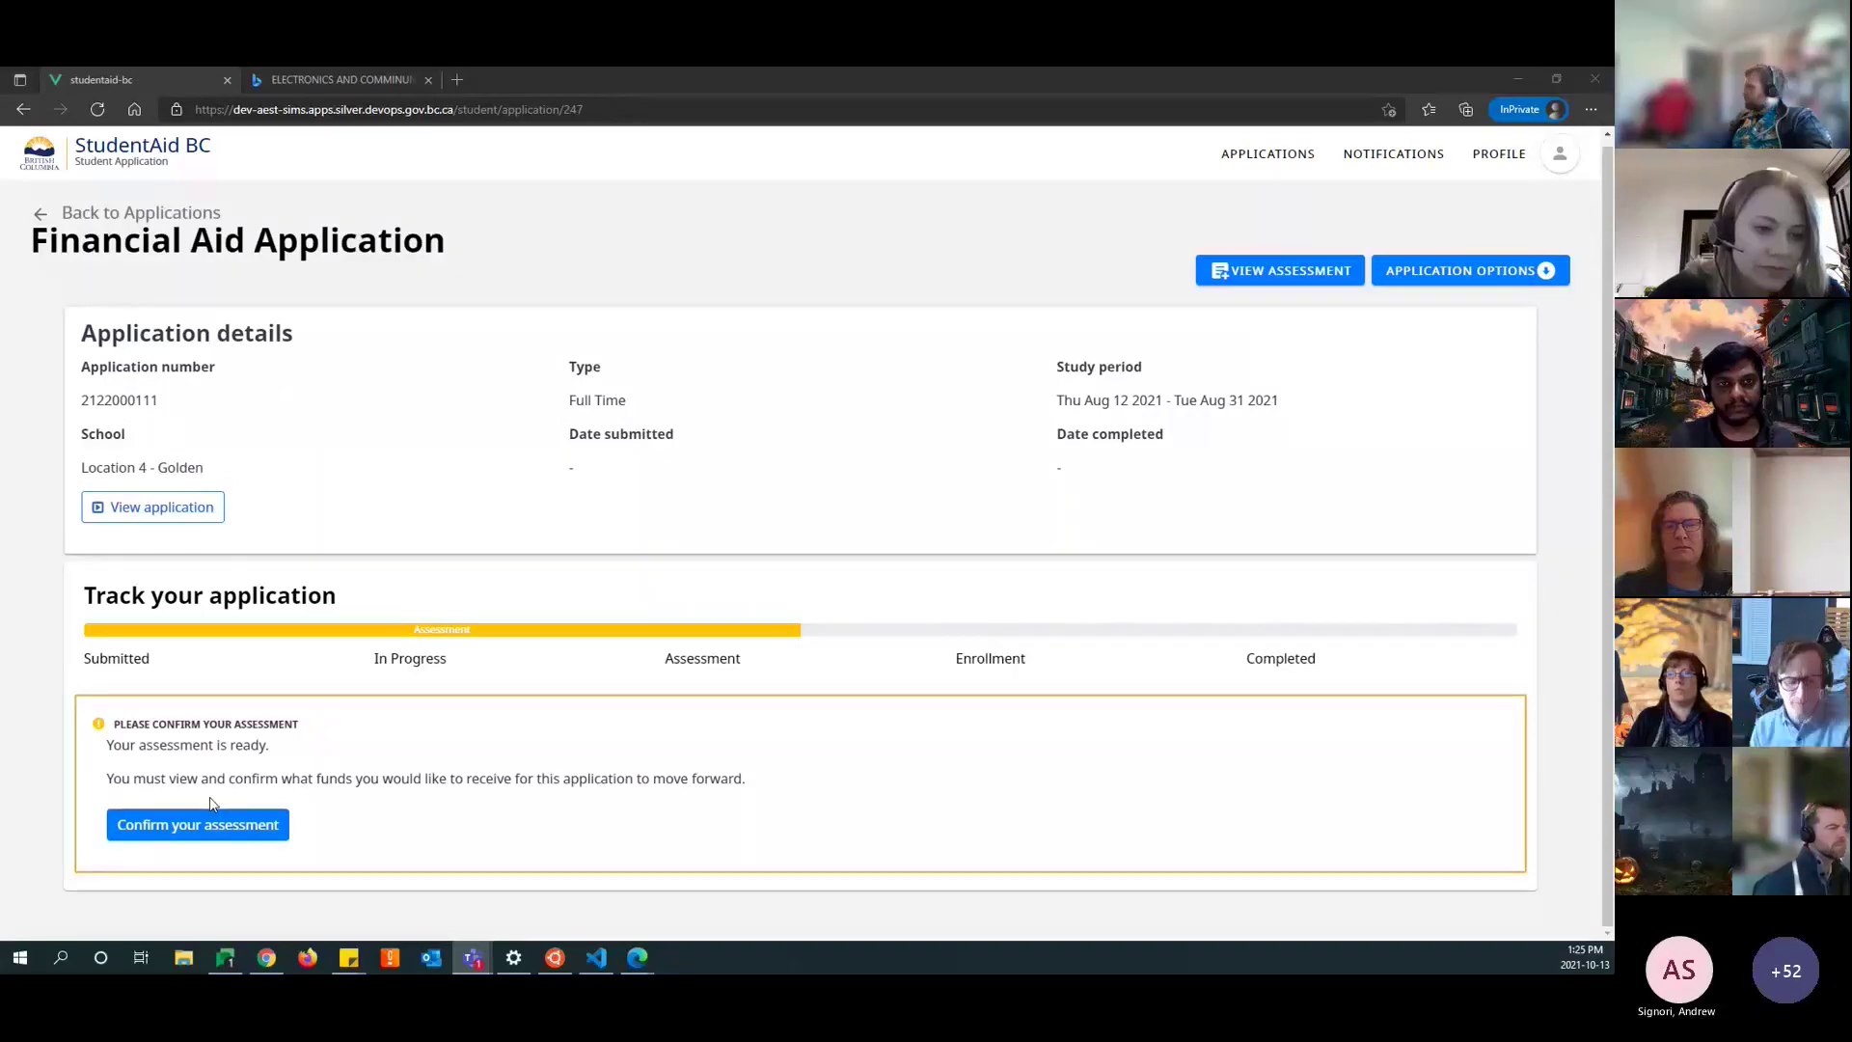
View the application's Notice of Assessment through to the end without confirming it, then return to the applications list.
{"action": "left_click", "coordinate": [140, 830]}
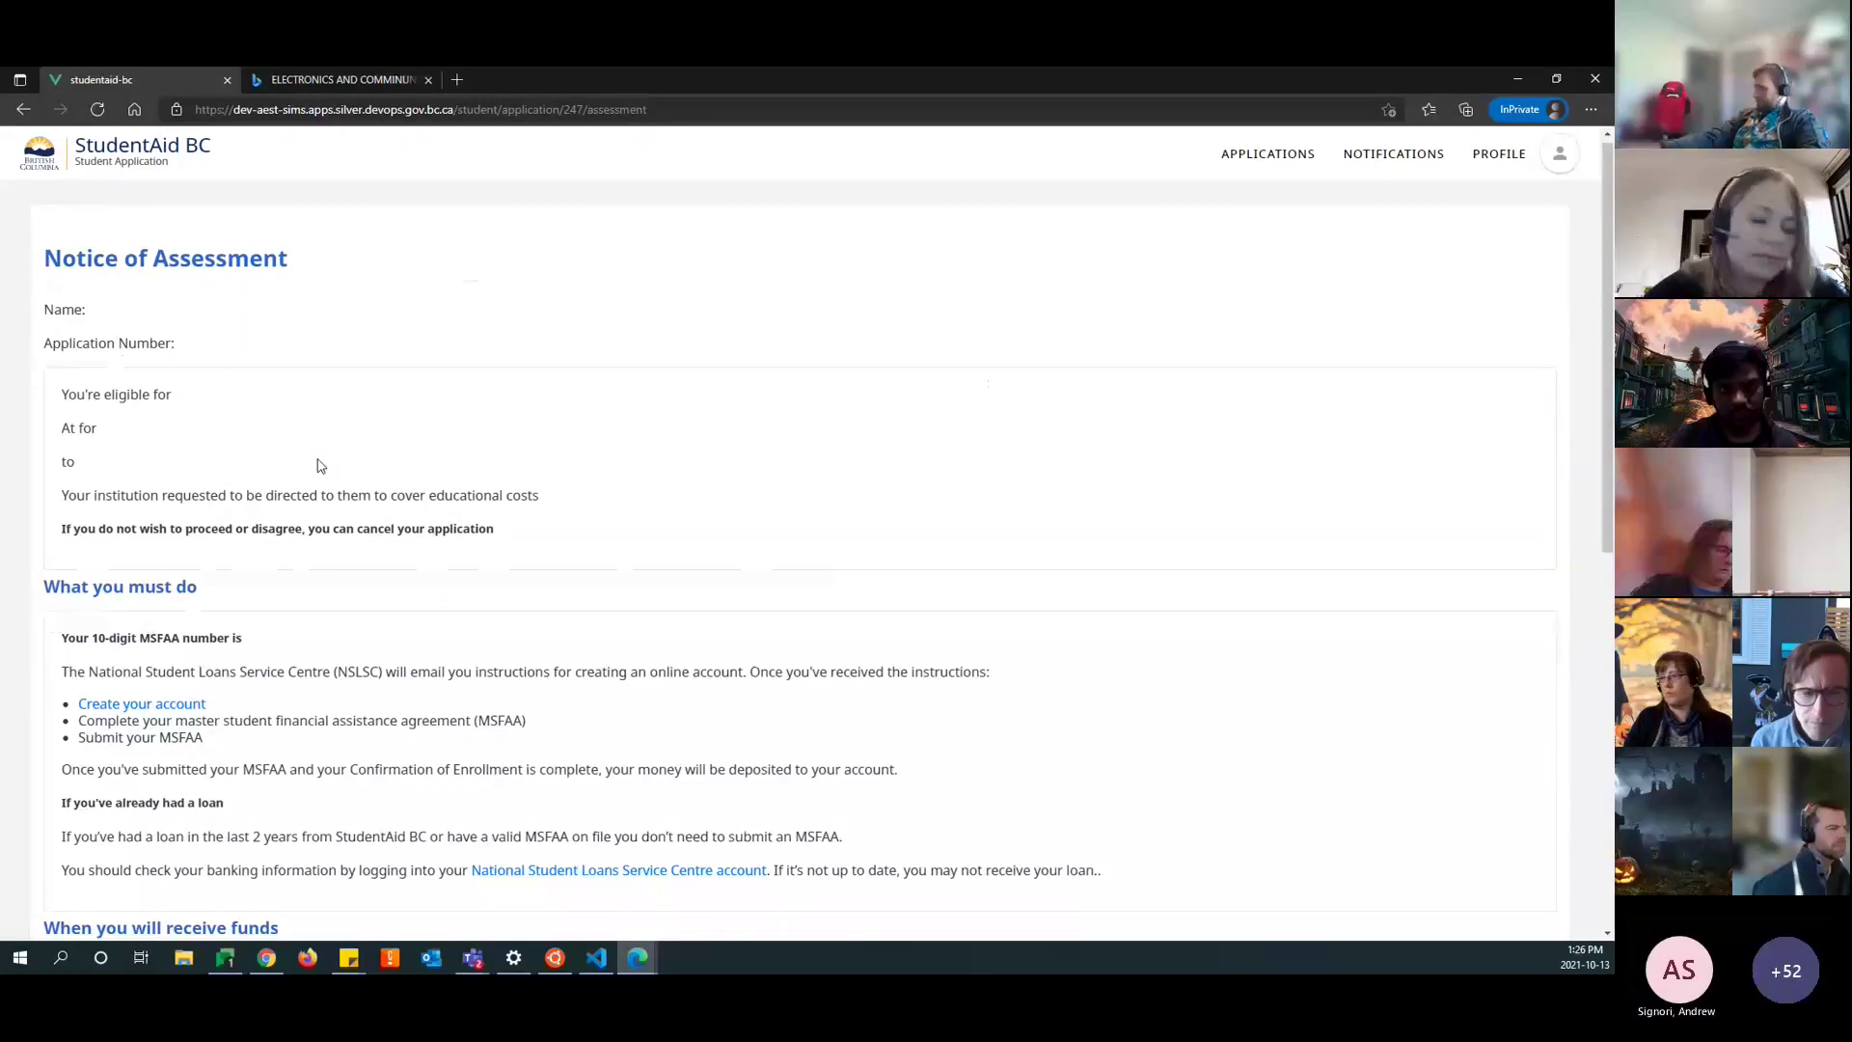
{"action": "scroll", "coordinate": [320, 466], "scroll_direction": "down", "scroll_amount": 8}
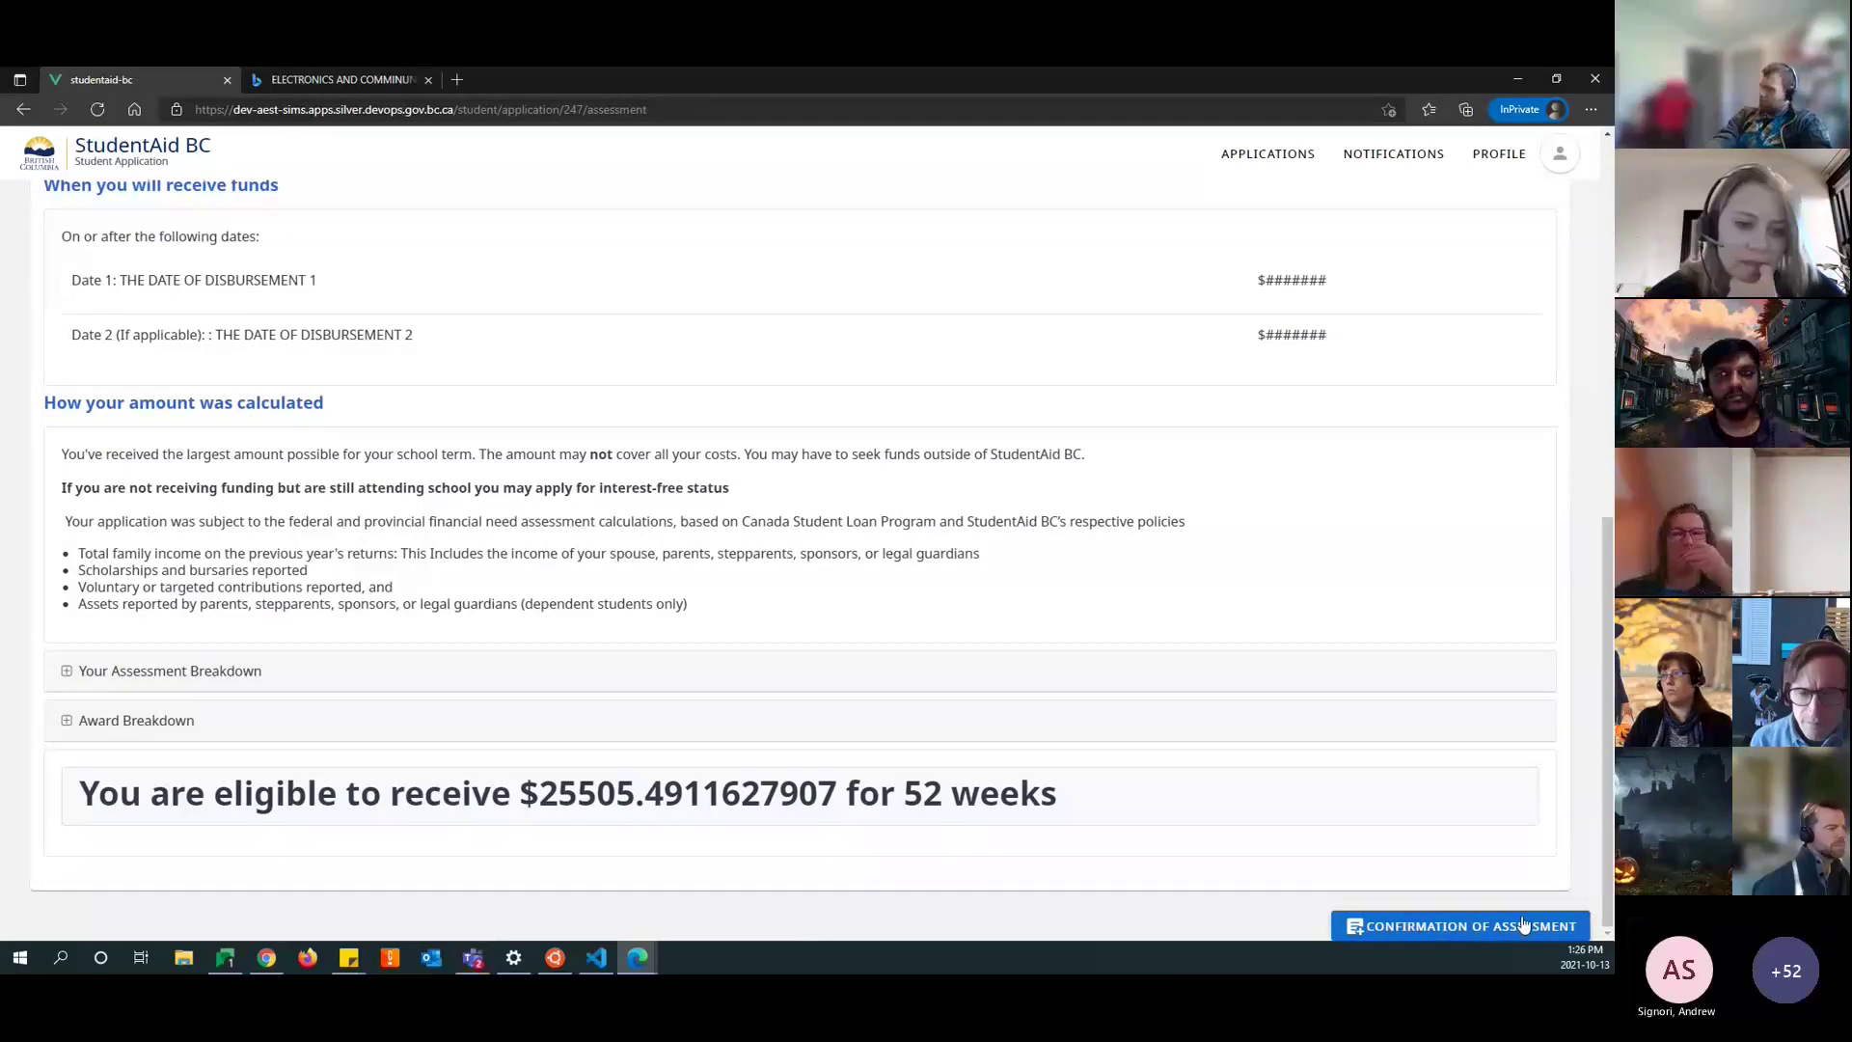
{"action": "left_click", "coordinate": [27, 114]}
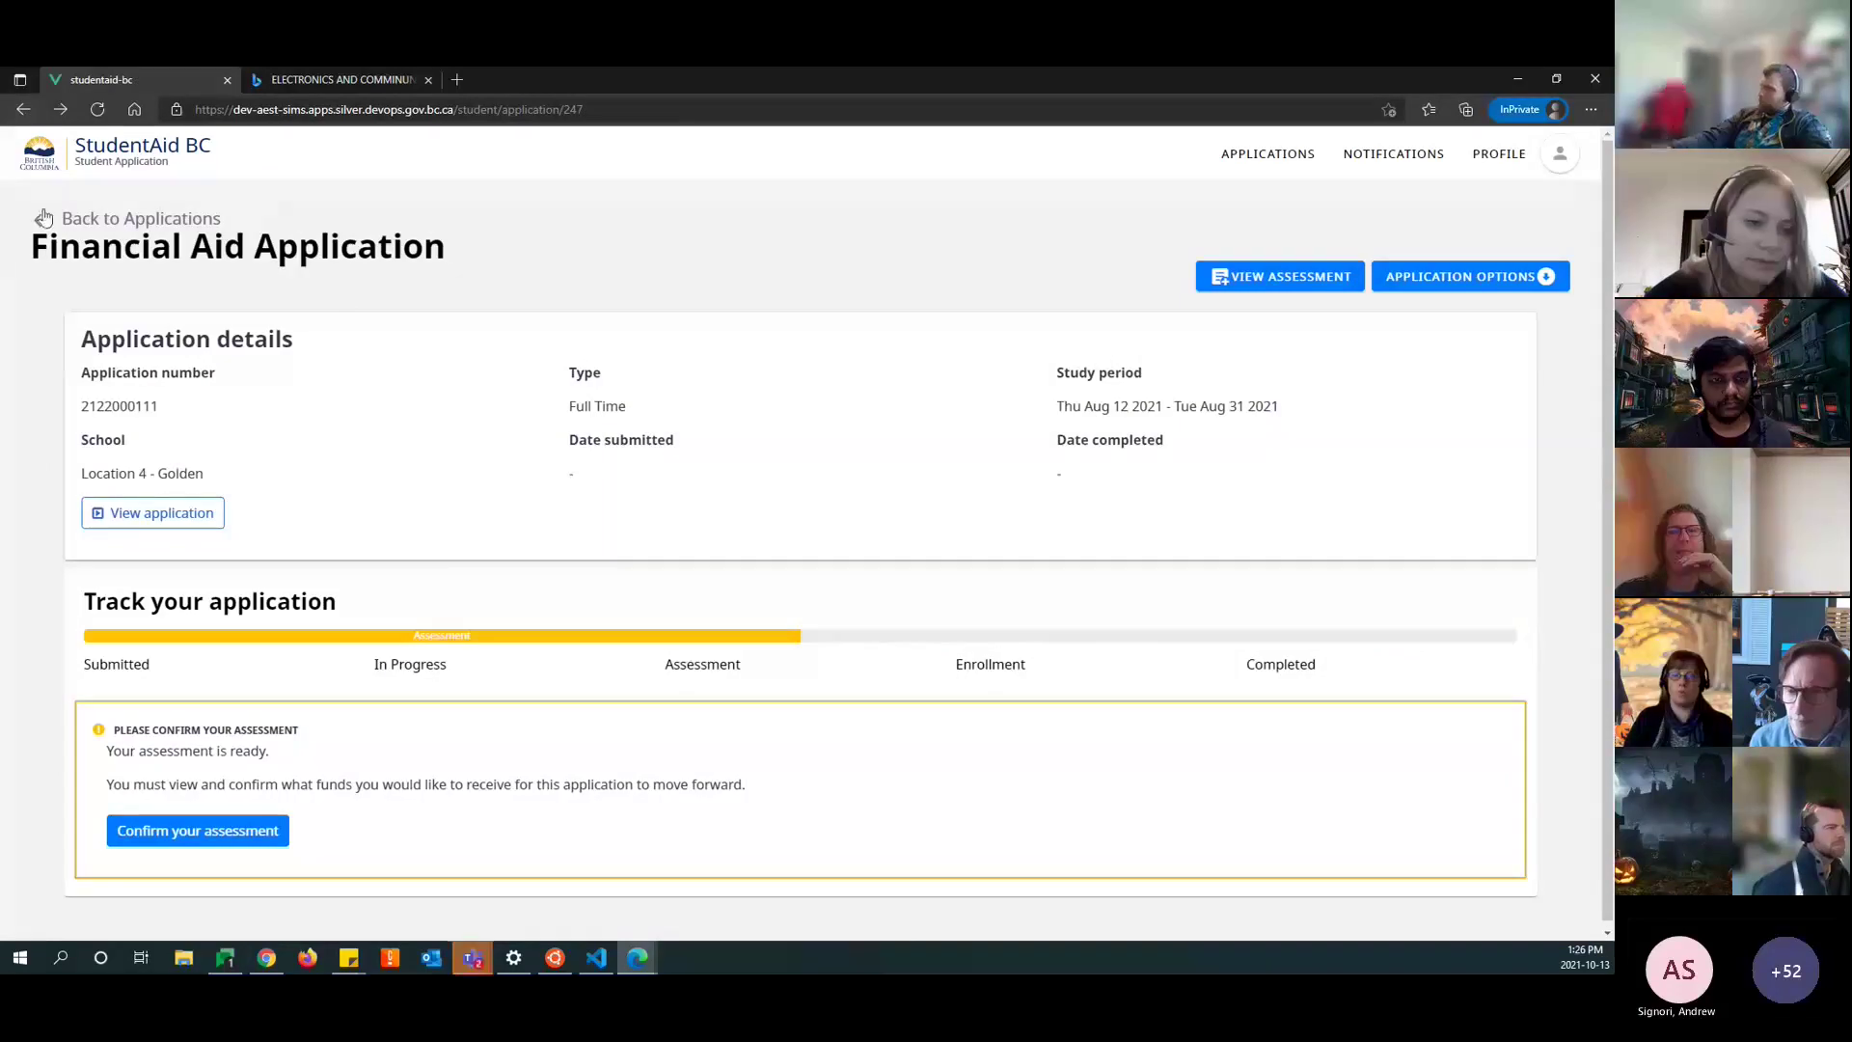
{"action": "left_click", "coordinate": [43, 220]}
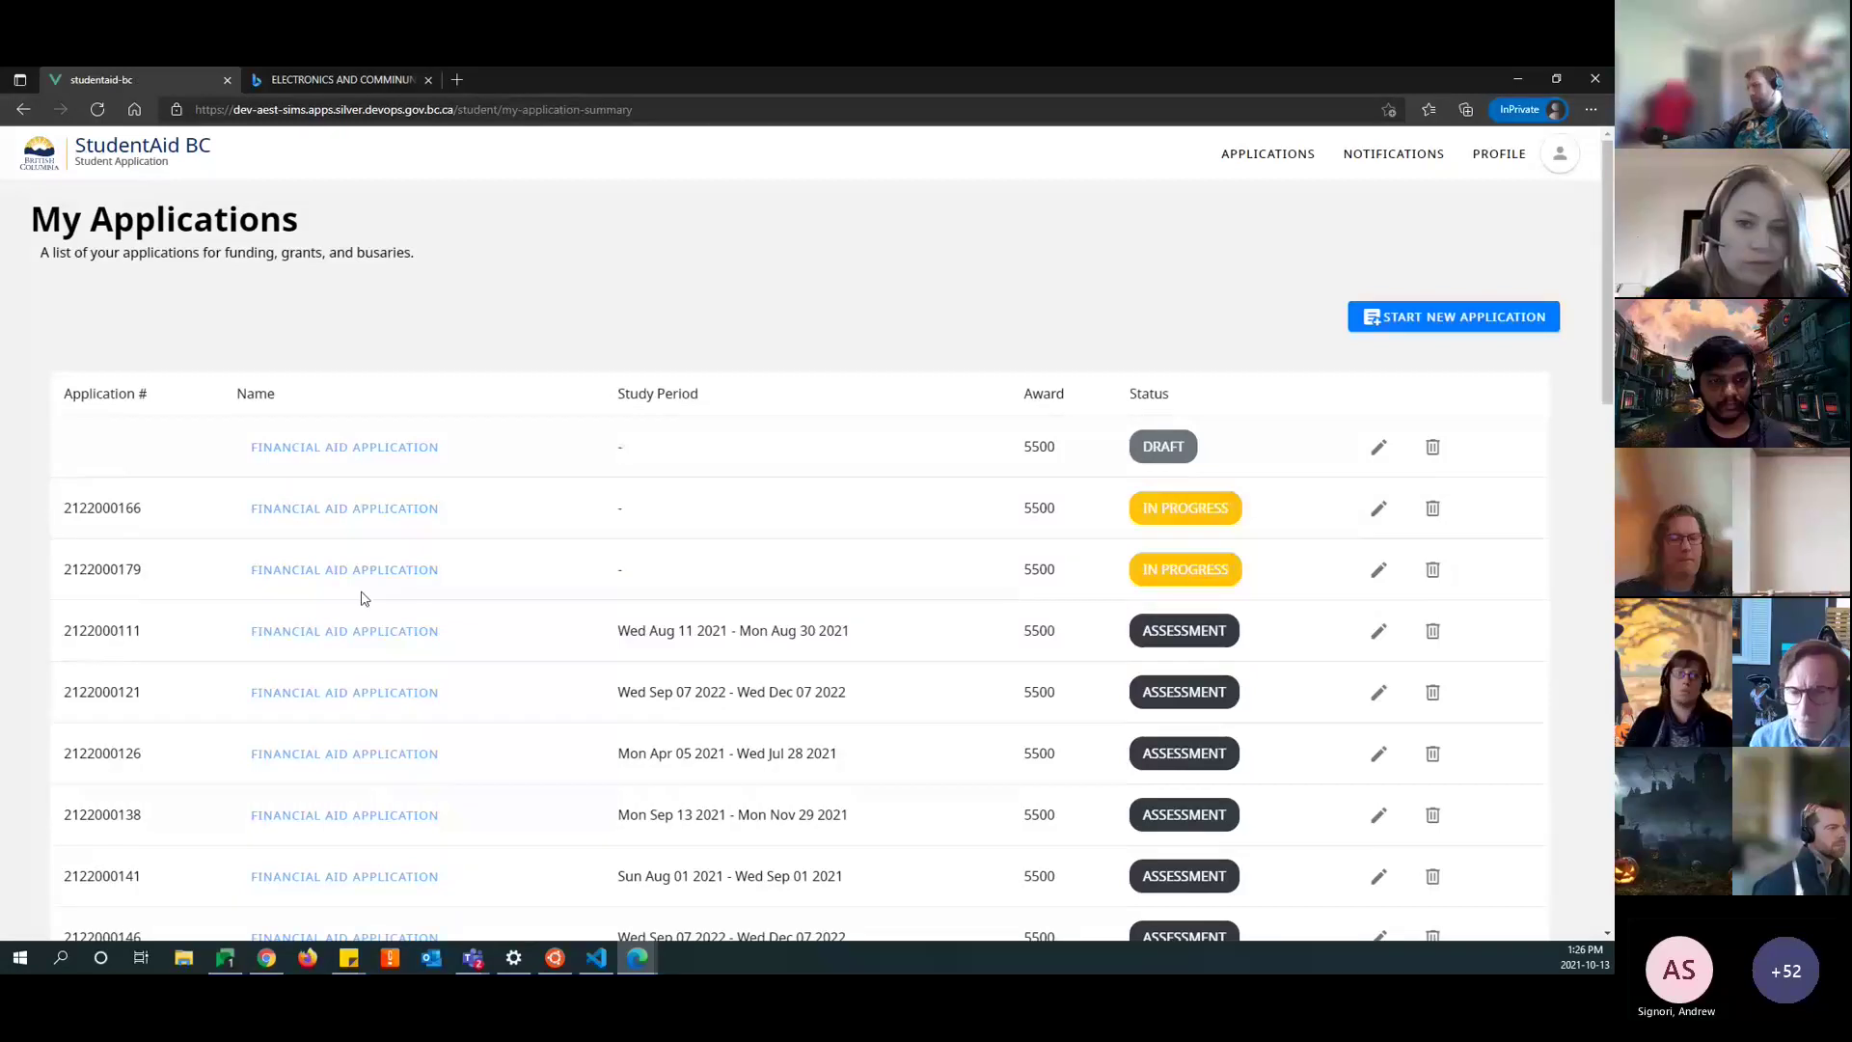
Open the last application with Enrollment status in the list and view its tracking section.
{"action": "scroll", "coordinate": [364, 599], "scroll_direction": "down", "scroll_amount": 10}
{"action": "scroll", "coordinate": [365, 598], "scroll_direction": "down", "scroll_amount": 2}
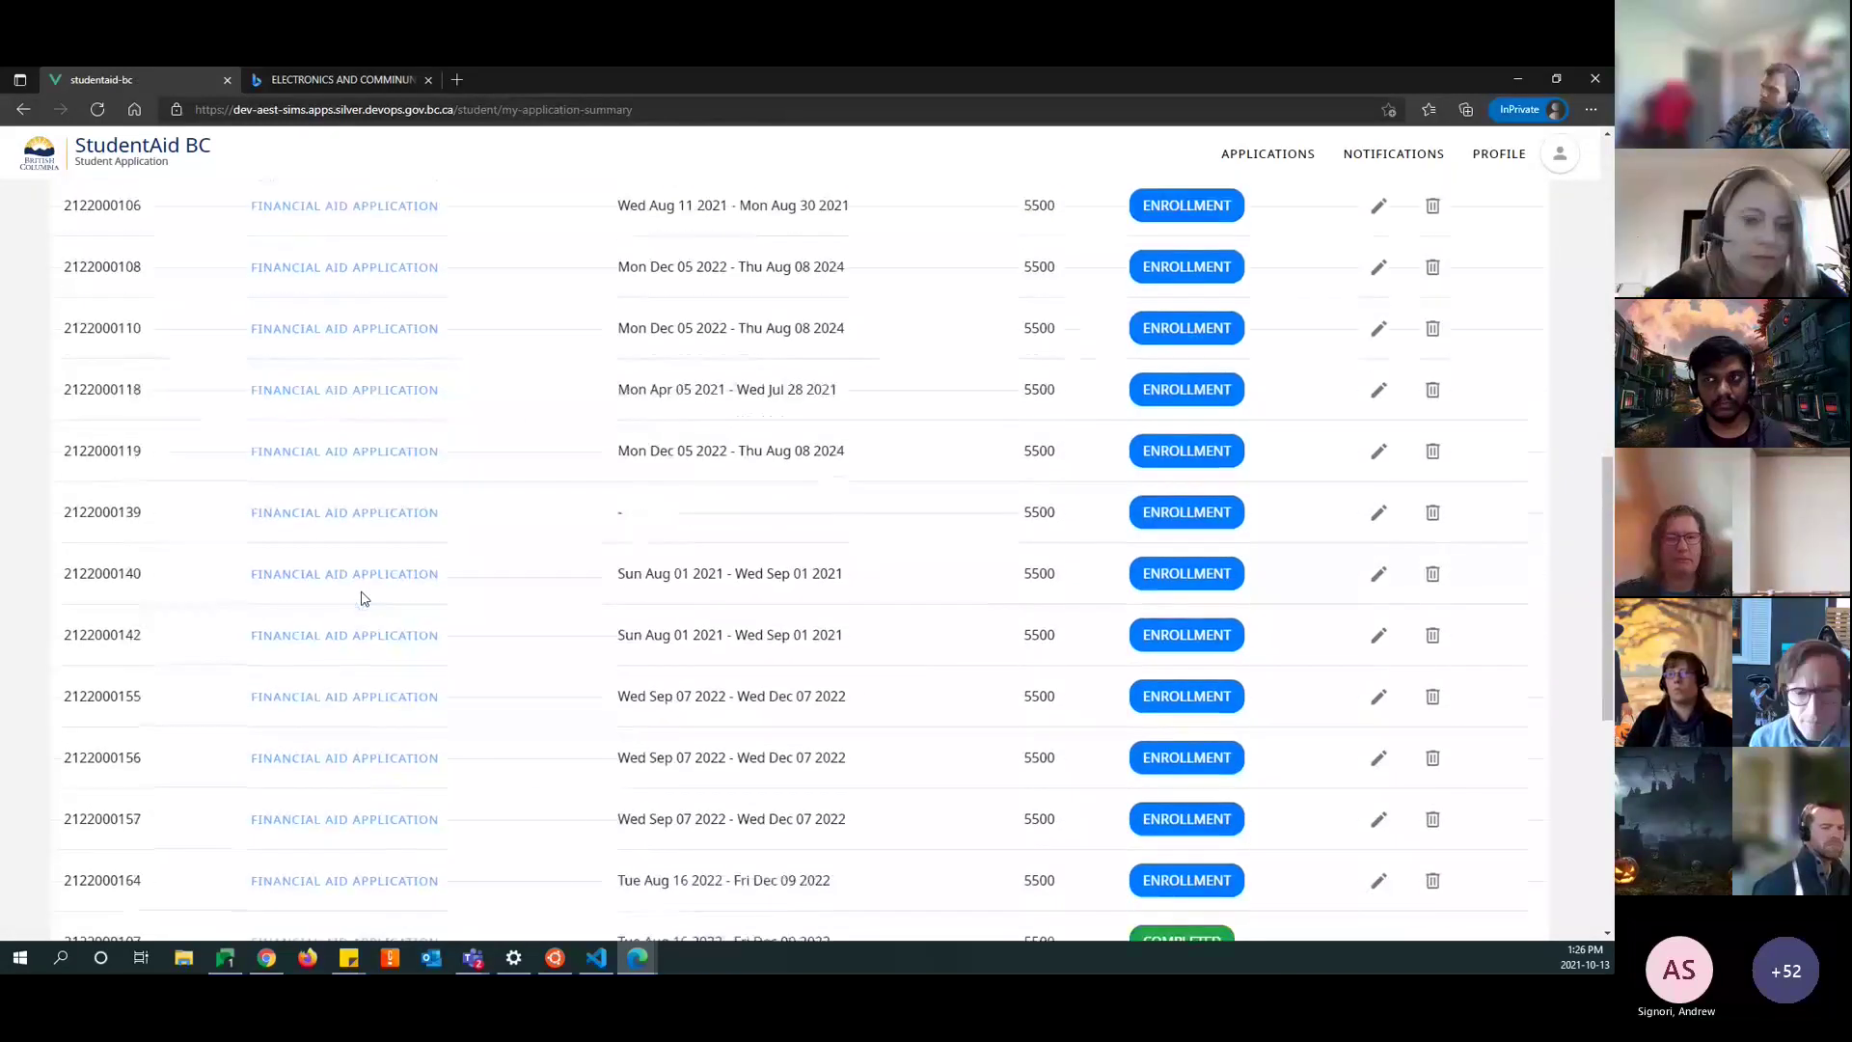
{"action": "left_click", "coordinate": [321, 761]}
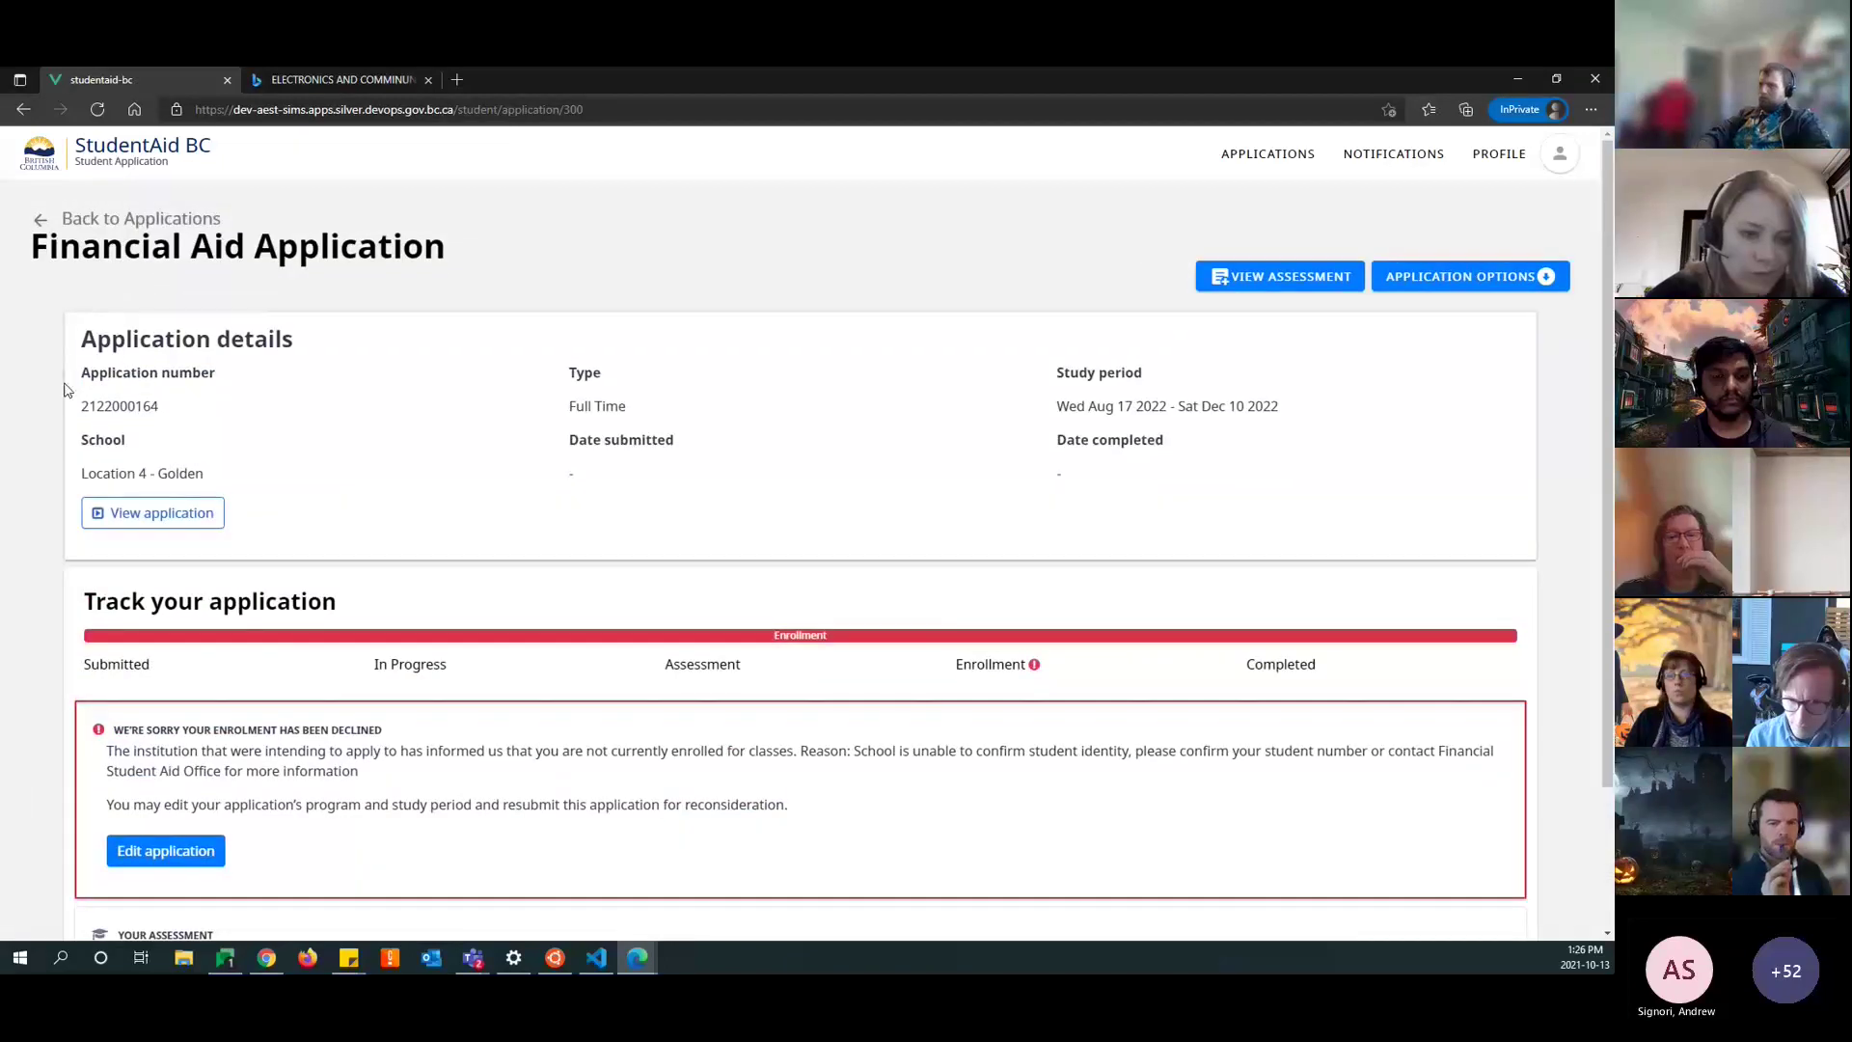
{"action": "scroll", "coordinate": [311, 338], "scroll_direction": "down", "scroll_amount": 1}
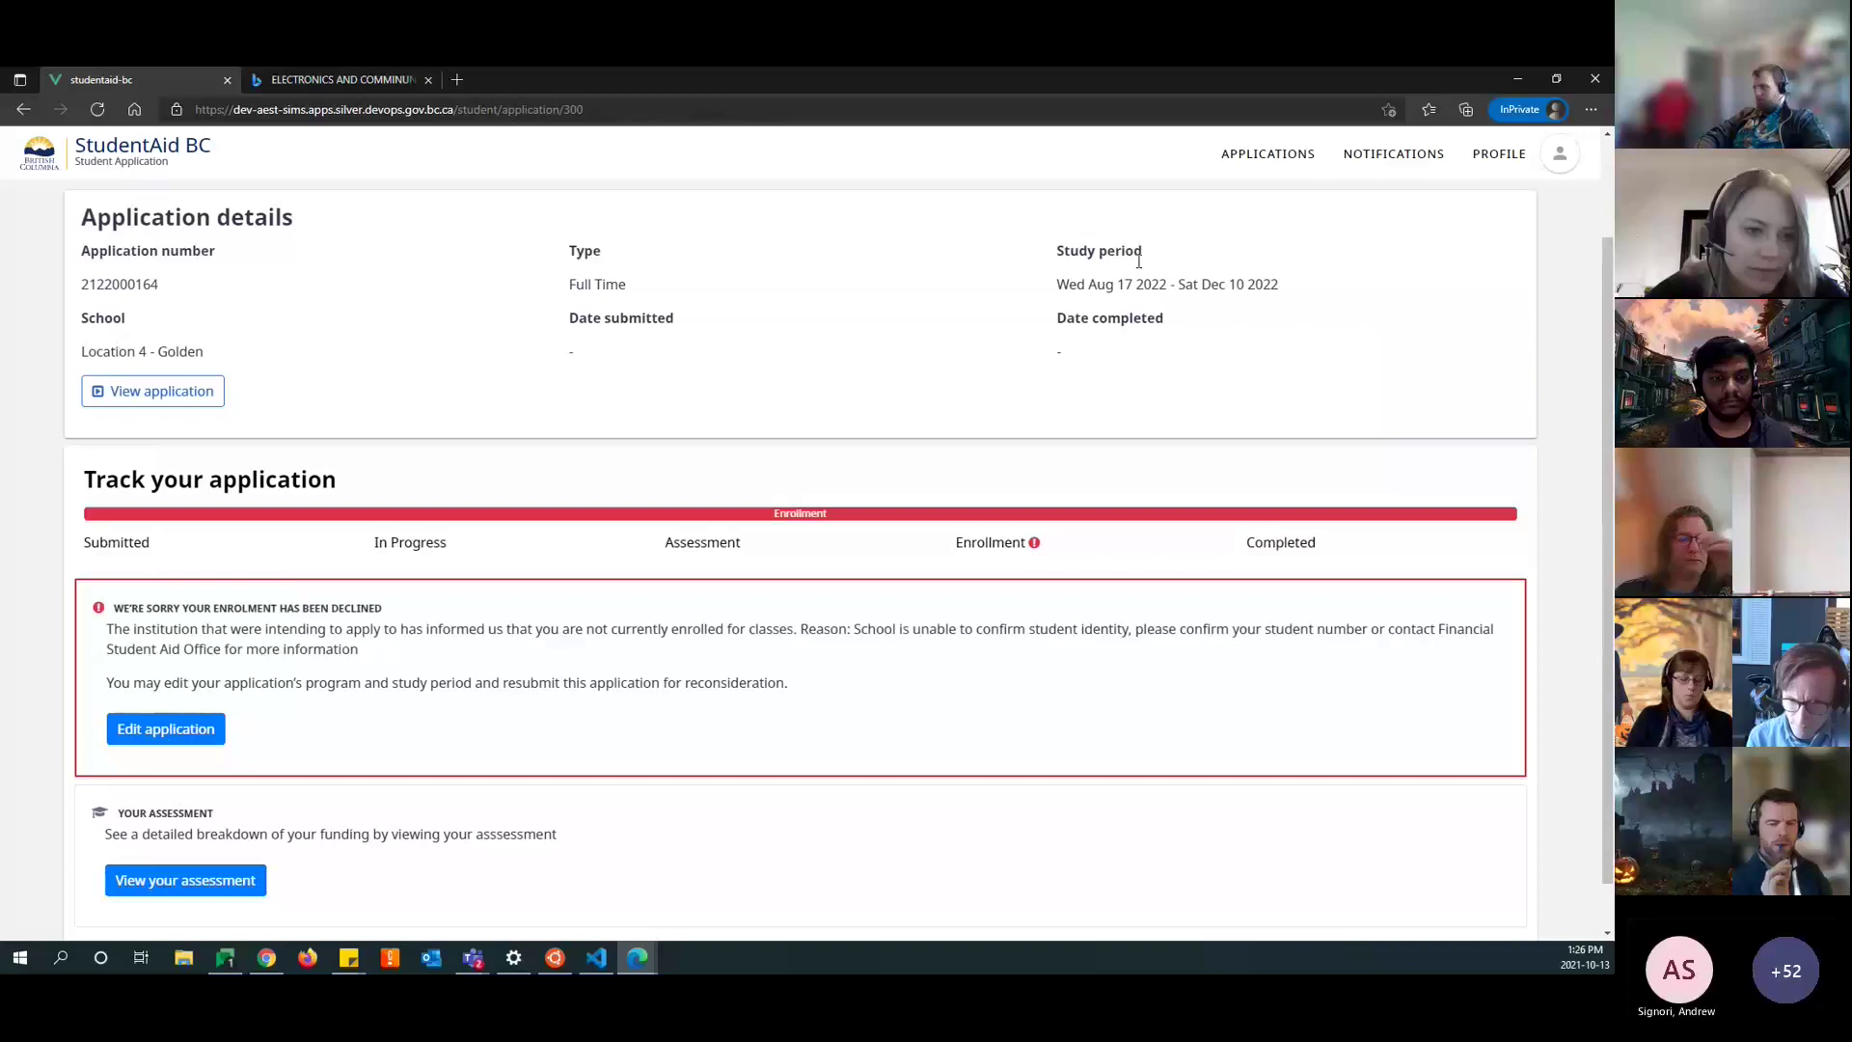
{"action": "scroll", "coordinate": [364, 448], "scroll_direction": "down", "scroll_amount": 1}
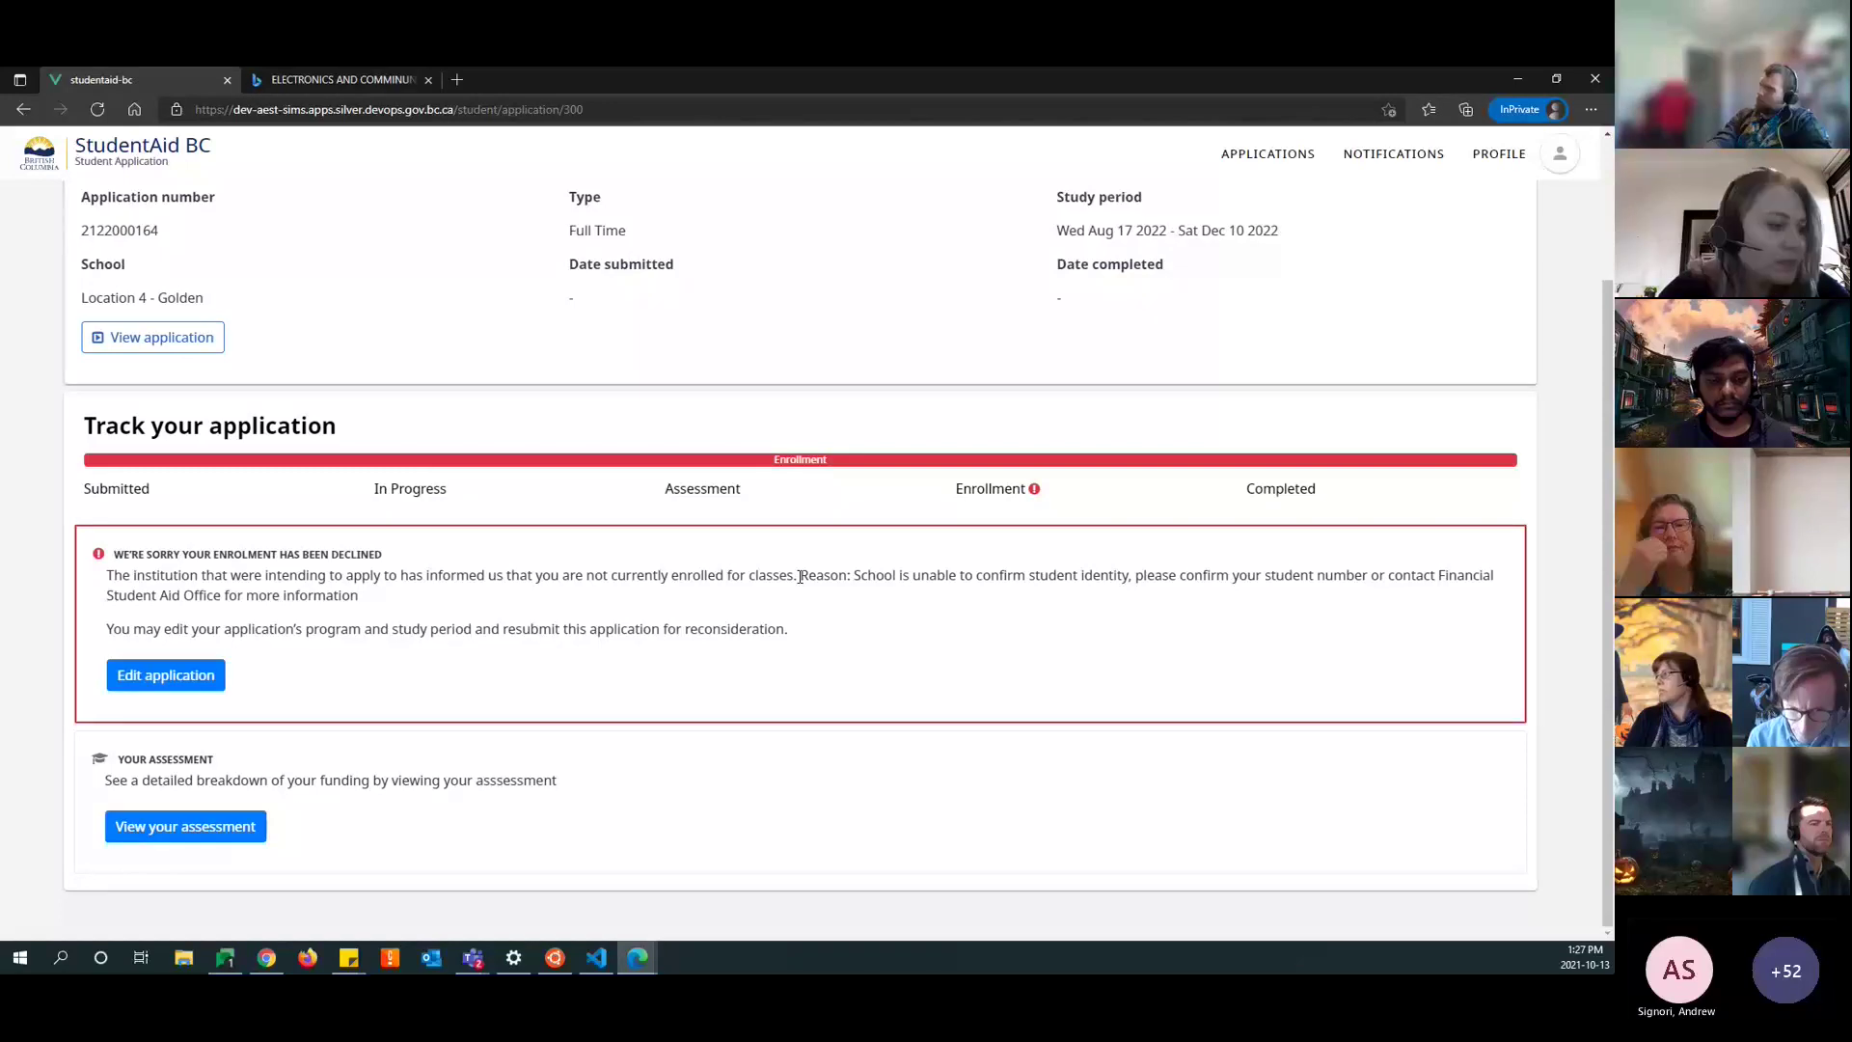
Highlight the institution's reason in the enrolment notice, then clear the text selection.
{"action": "left_click_drag", "start_coordinate": [800, 577], "coordinate": [935, 612]}
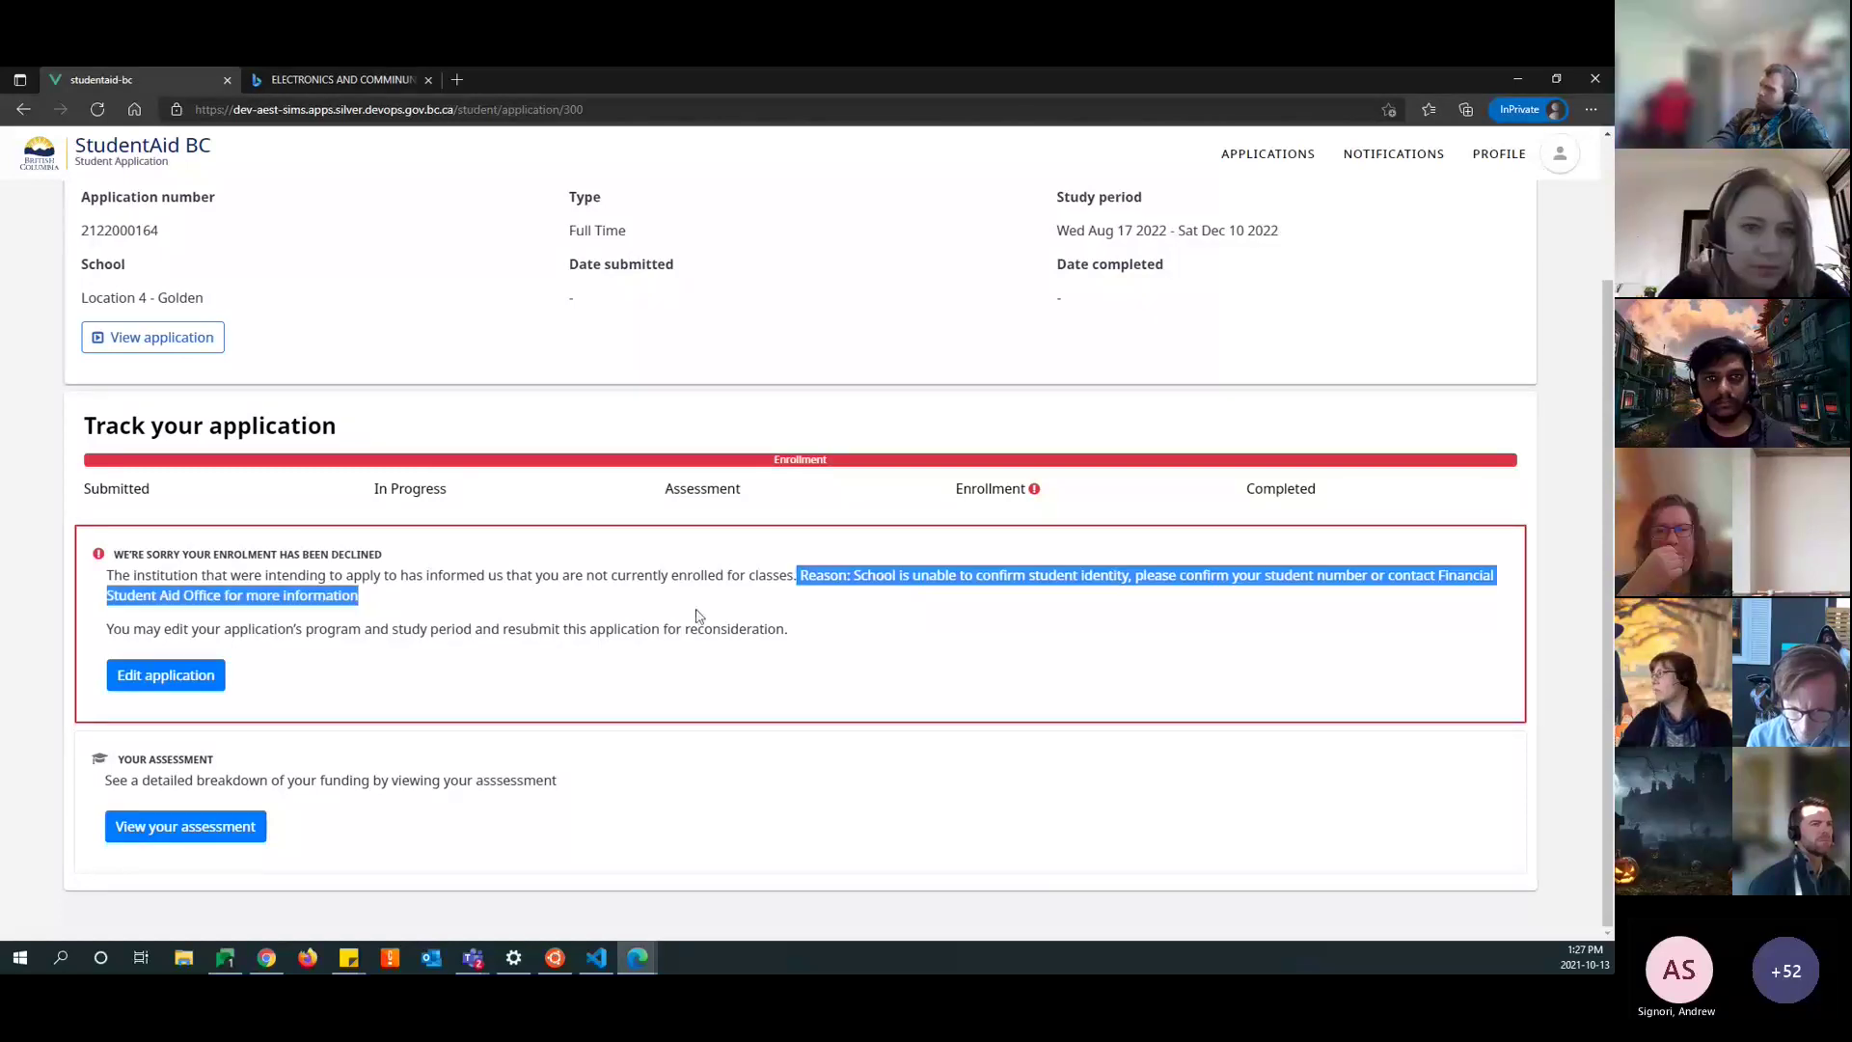
{"action": "left_click", "coordinate": [1029, 636]}
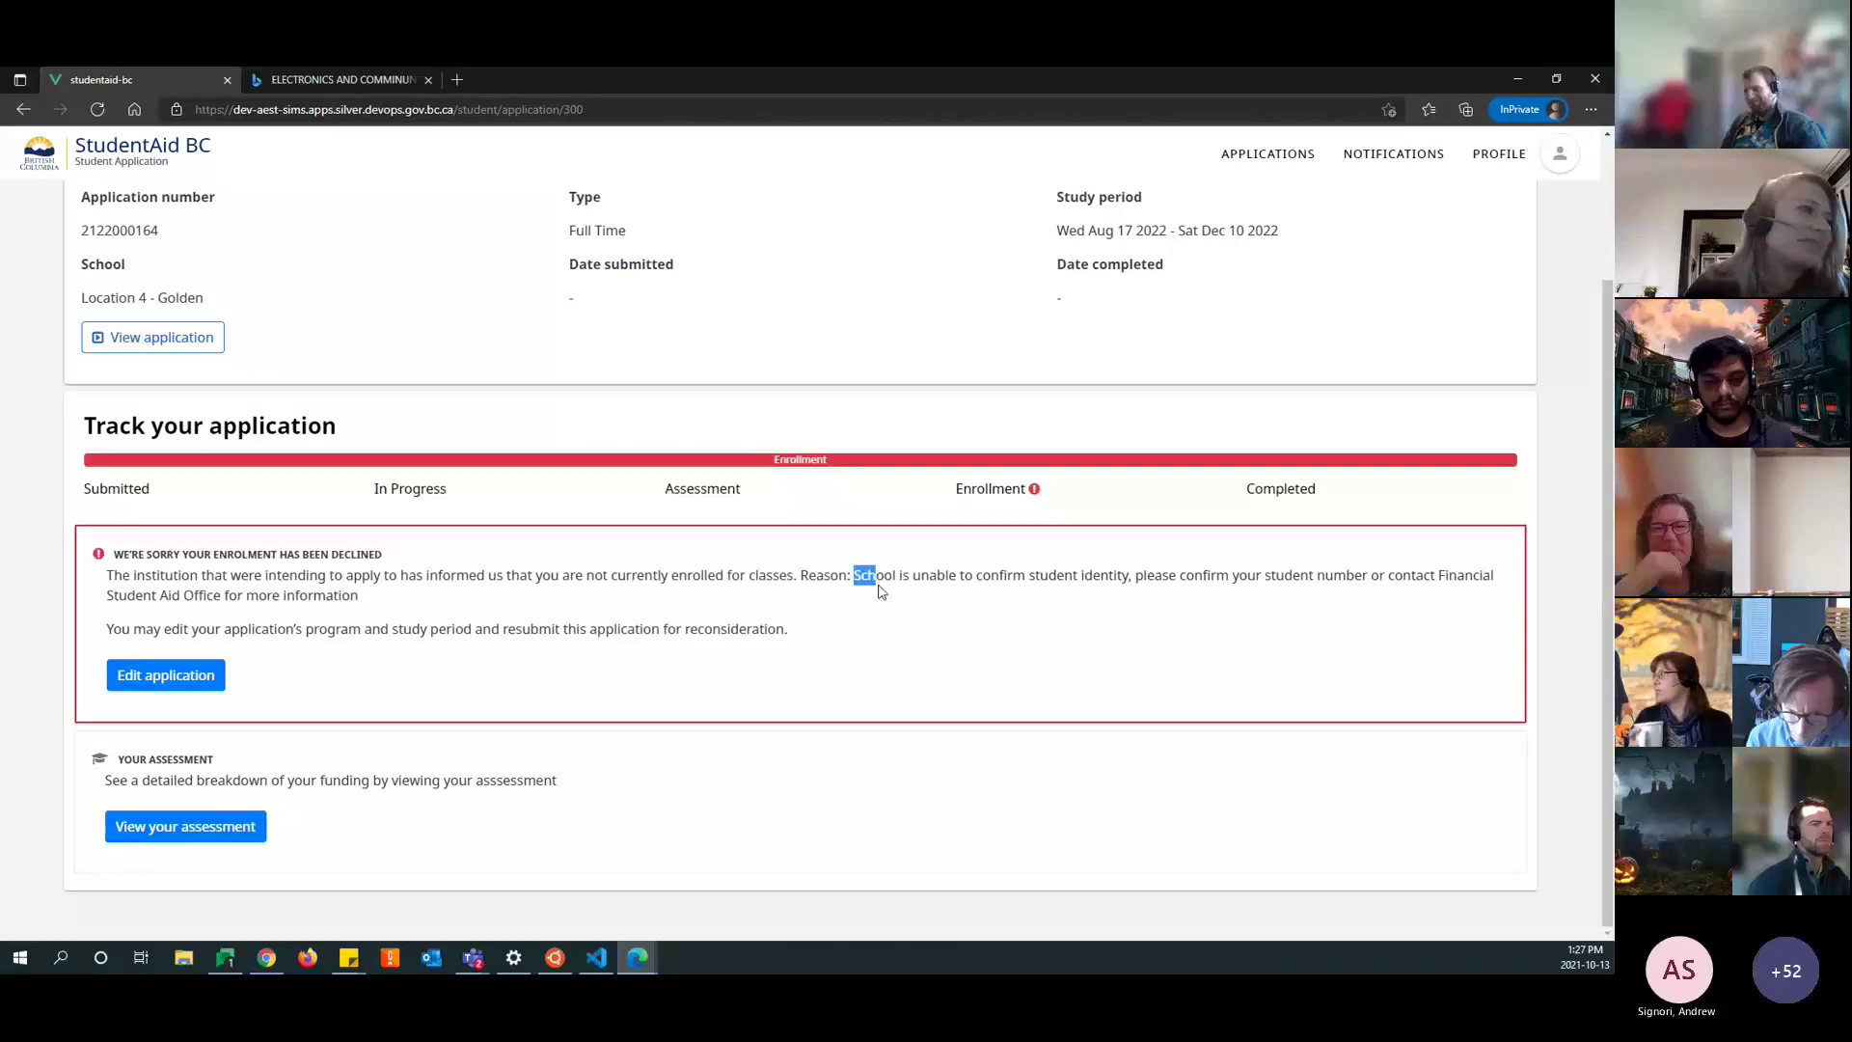
{"action": "left_click_drag", "start_coordinate": [880, 591], "coordinate": [880, 595]}
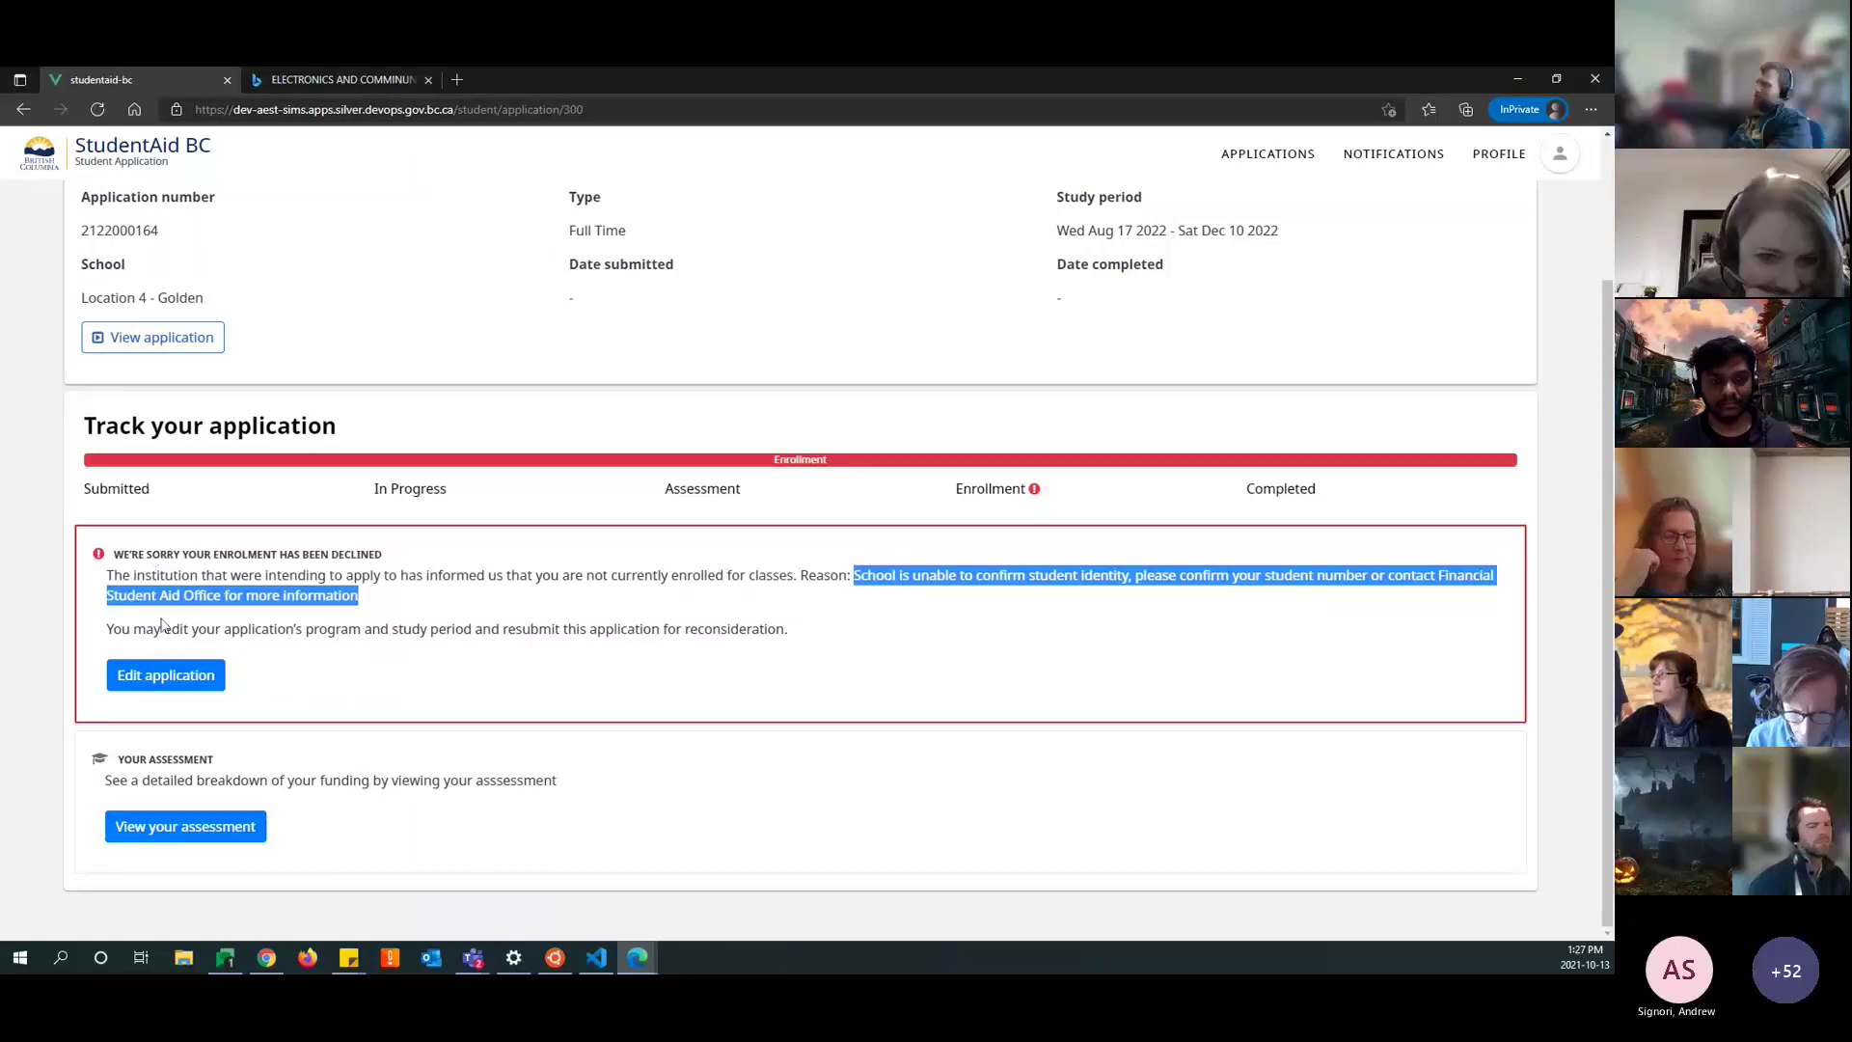
{"action": "left_click", "coordinate": [418, 626]}
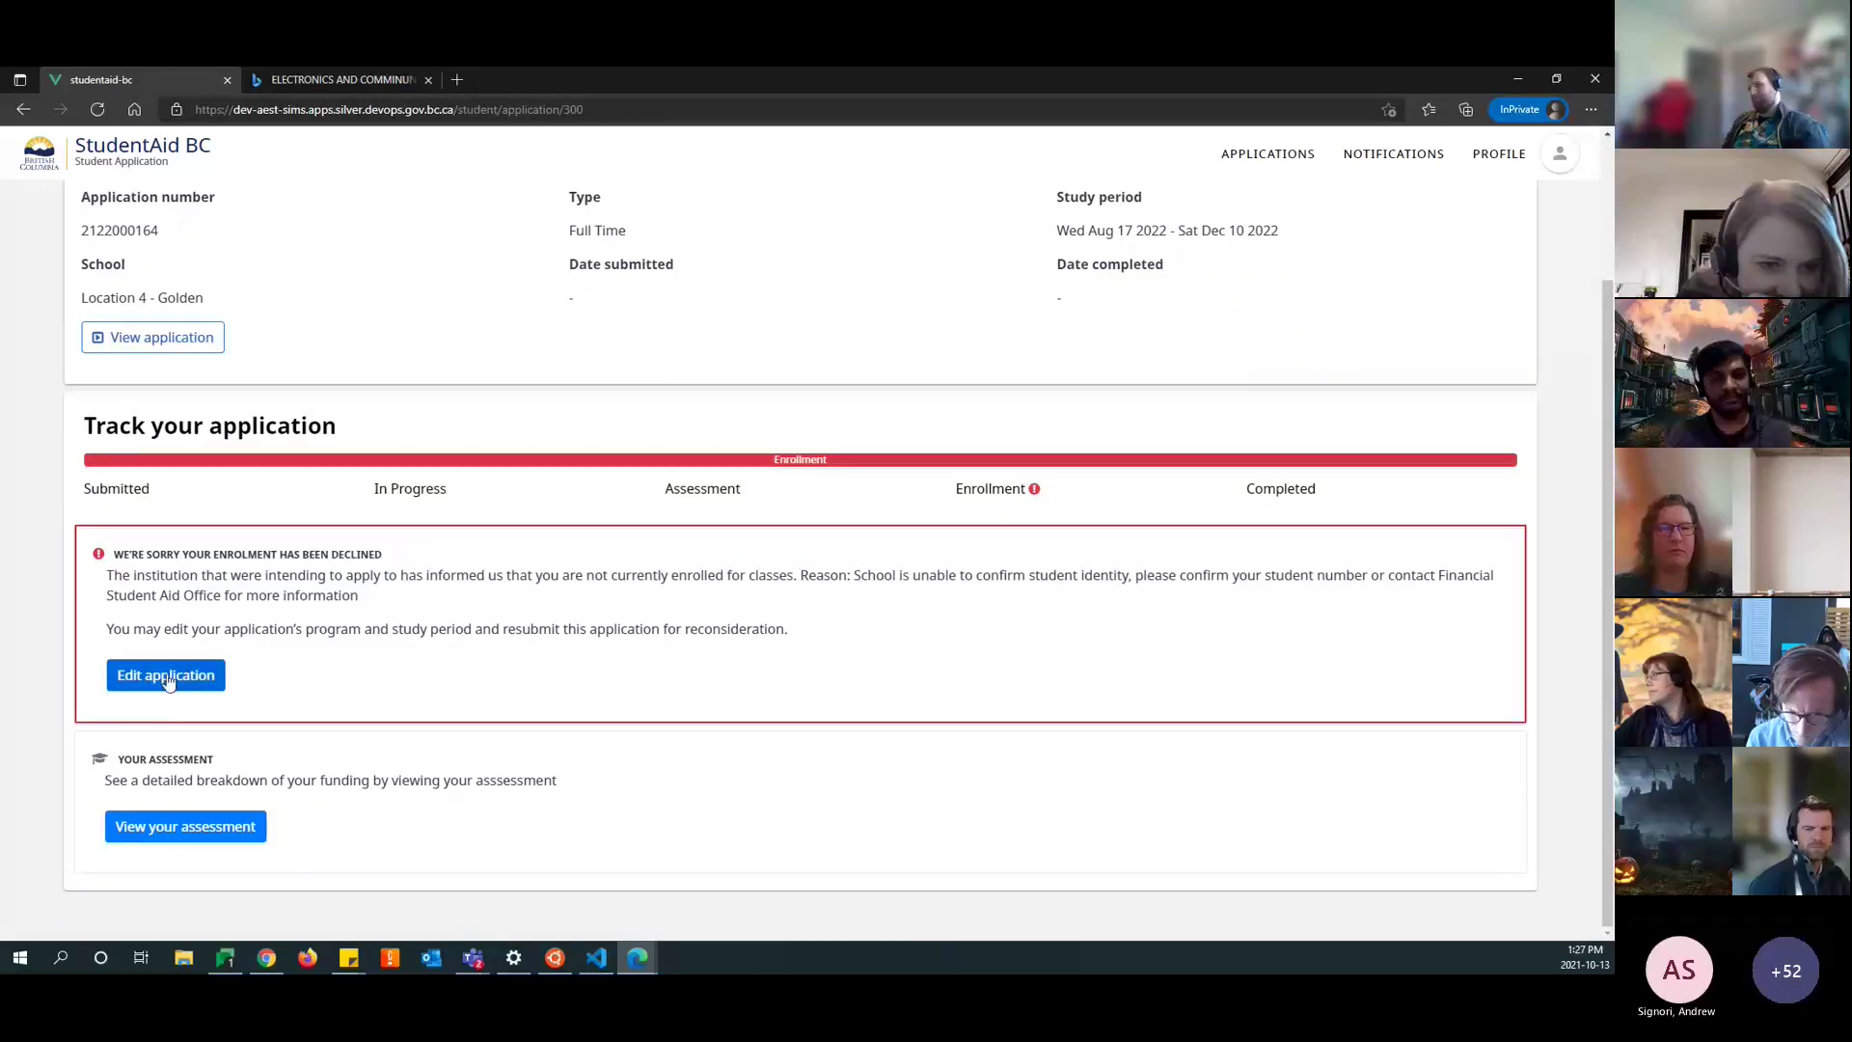
View the Notice of Assessment for this application and return to its tracking section.
{"action": "left_click", "coordinate": [185, 830]}
{"action": "scroll", "coordinate": [460, 543], "scroll_direction": "up", "scroll_amount": 3}
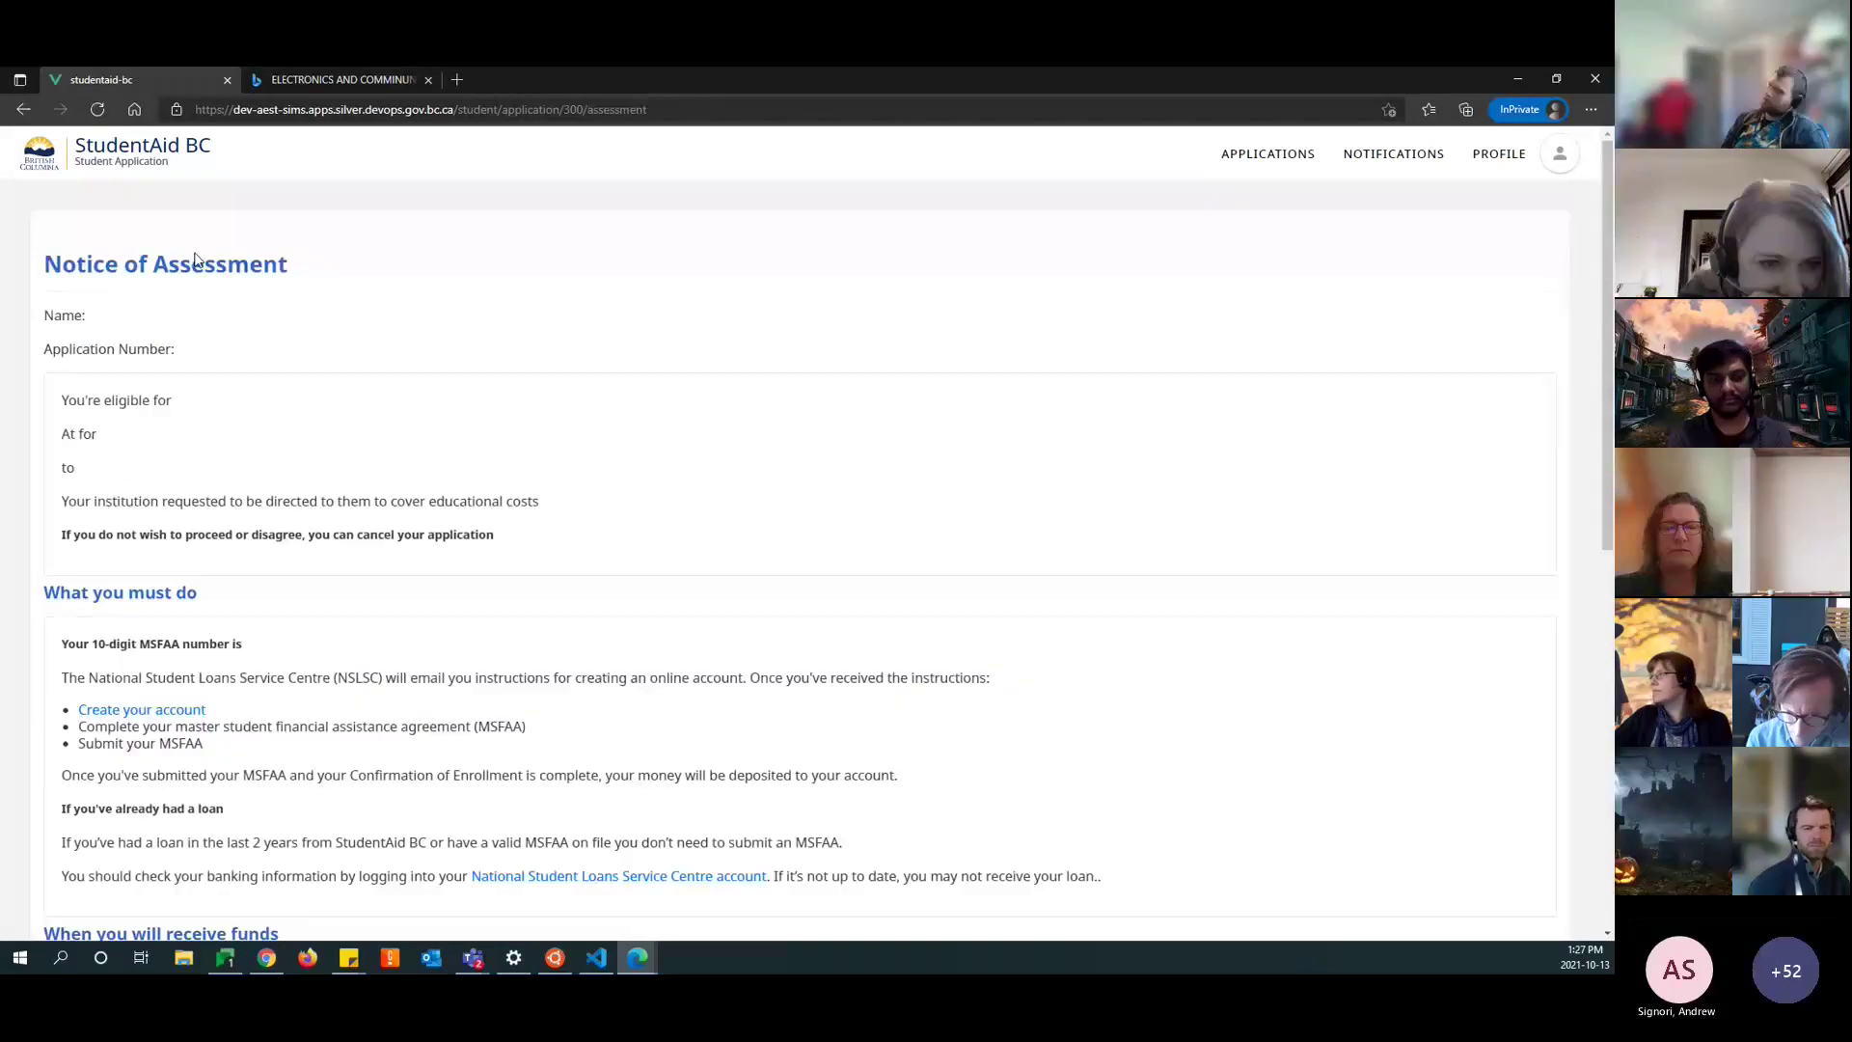
{"action": "left_click", "coordinate": [23, 109]}
{"action": "scroll", "coordinate": [259, 600], "scroll_direction": "down", "scroll_amount": 2}
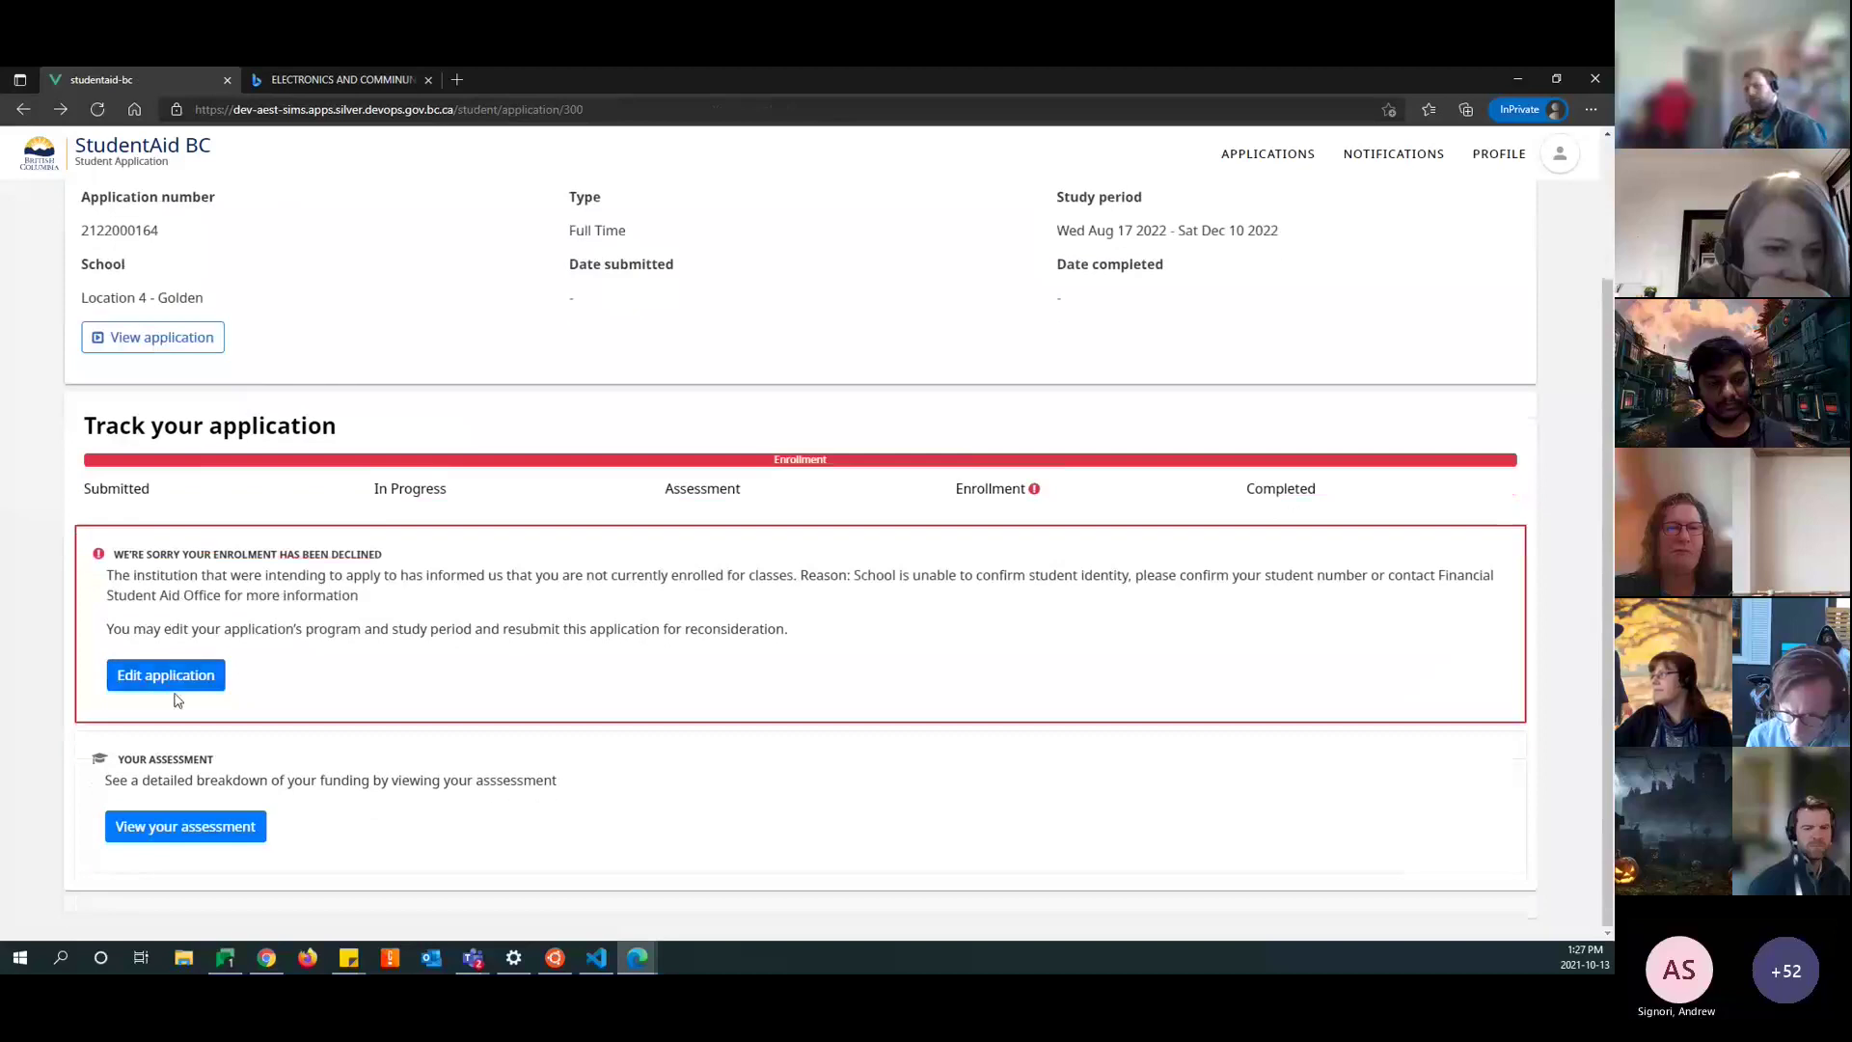
Open this application for editing from the enrolment notice and go to its Program section.
{"action": "left_click", "coordinate": [171, 677]}
{"action": "left_click", "coordinate": [378, 283]}
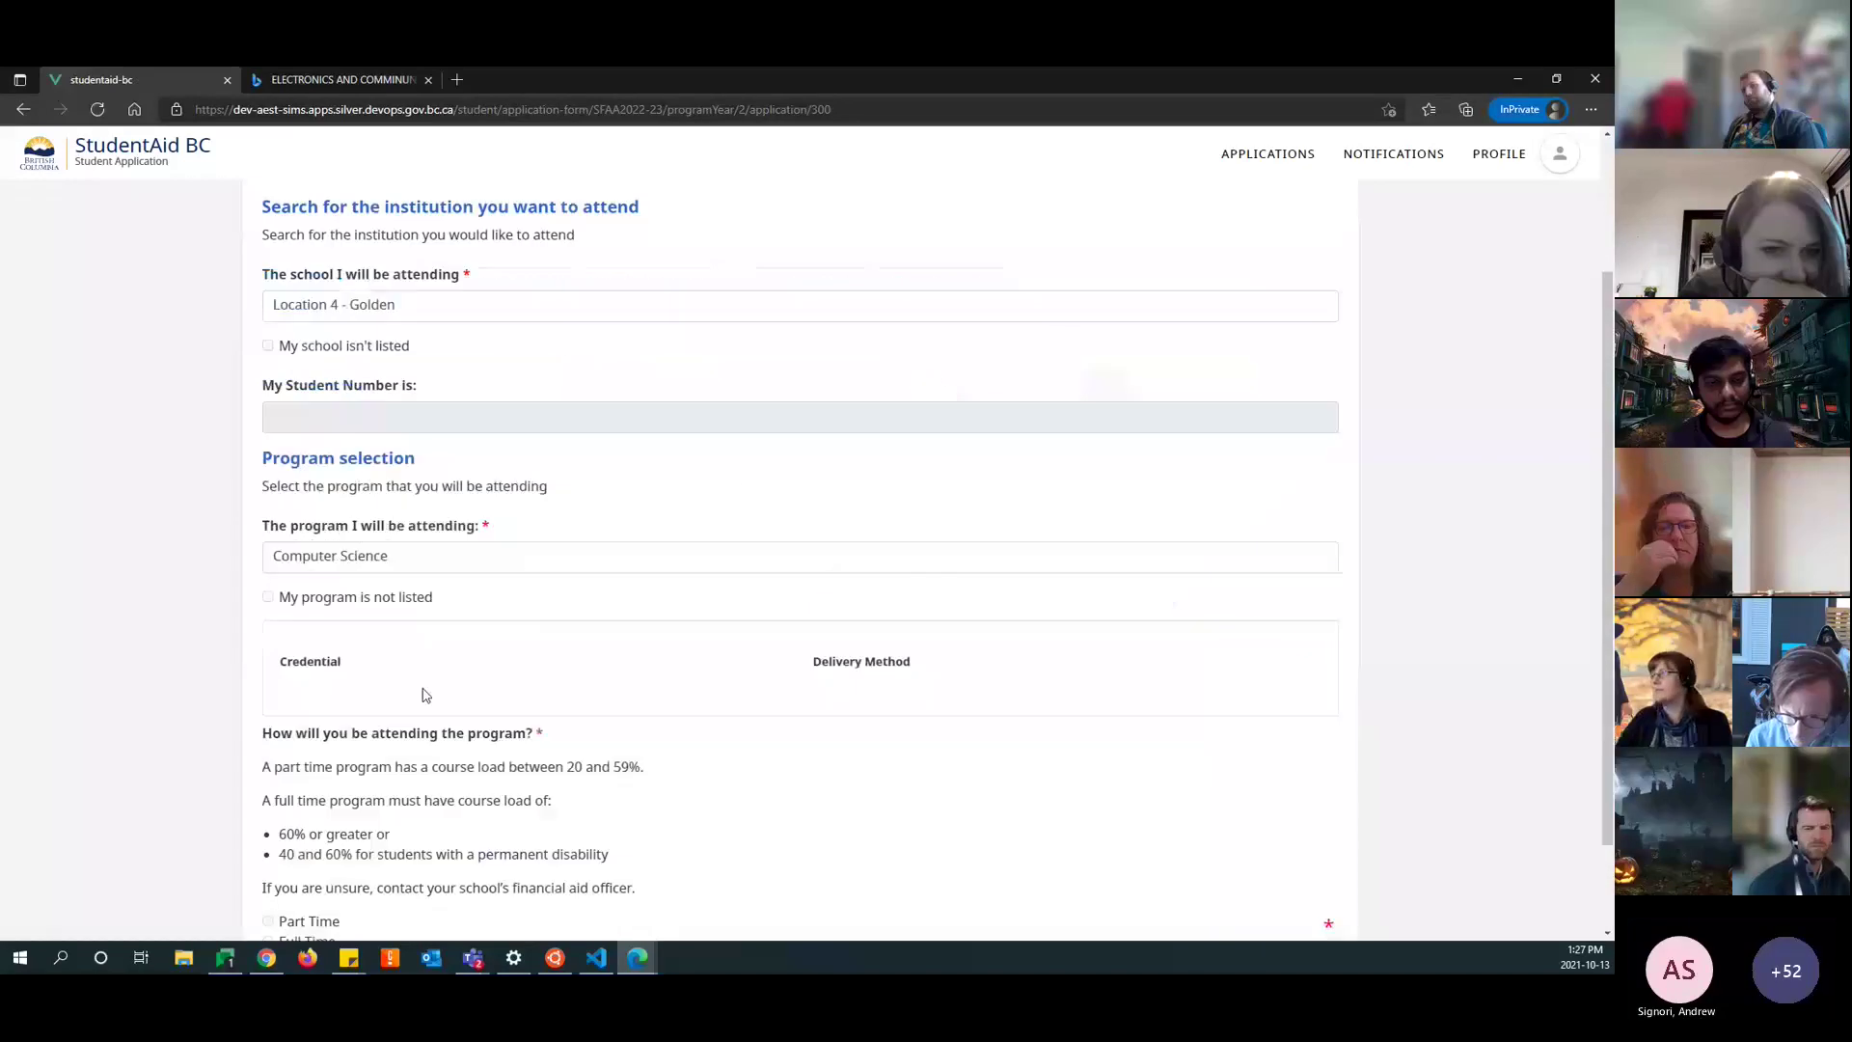
Review the rest of the application's Program section, then return to the My Applications list and look through it.
{"action": "scroll", "coordinate": [267, 577], "scroll_direction": "down", "scroll_amount": 2}
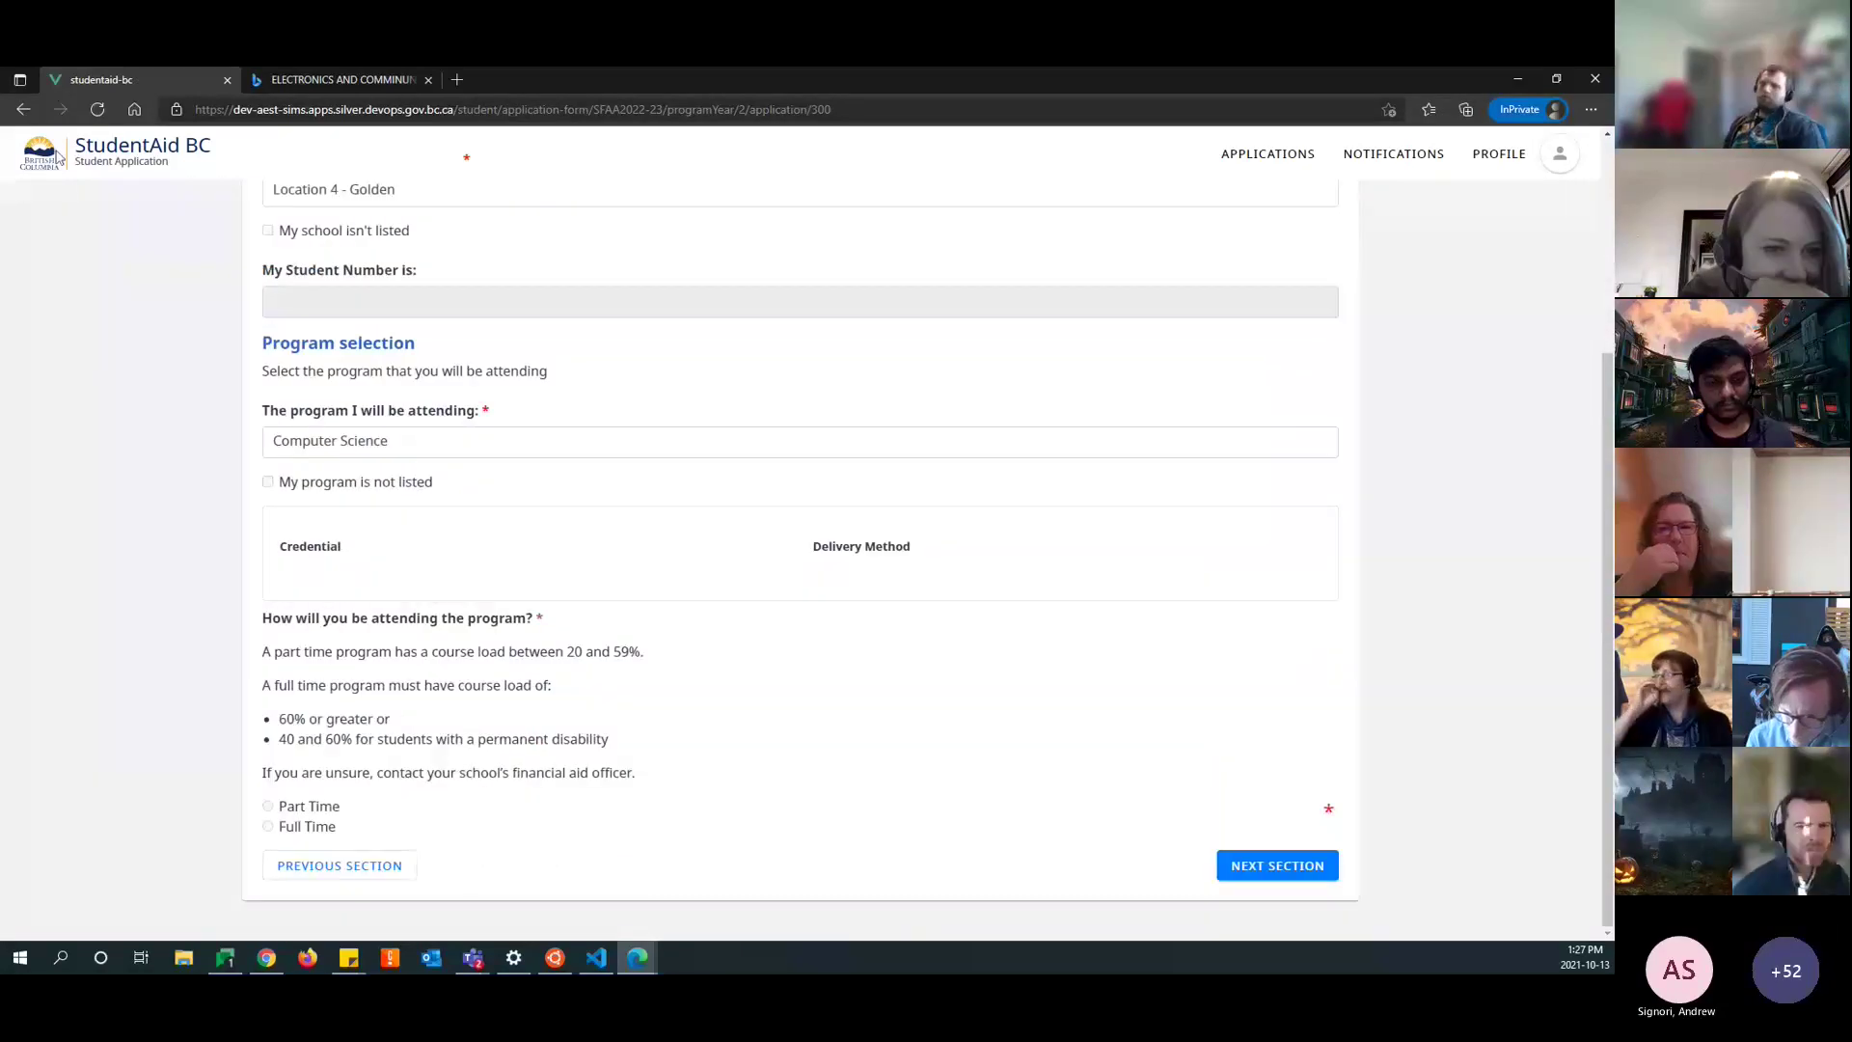
{"action": "left_click", "coordinate": [23, 109]}
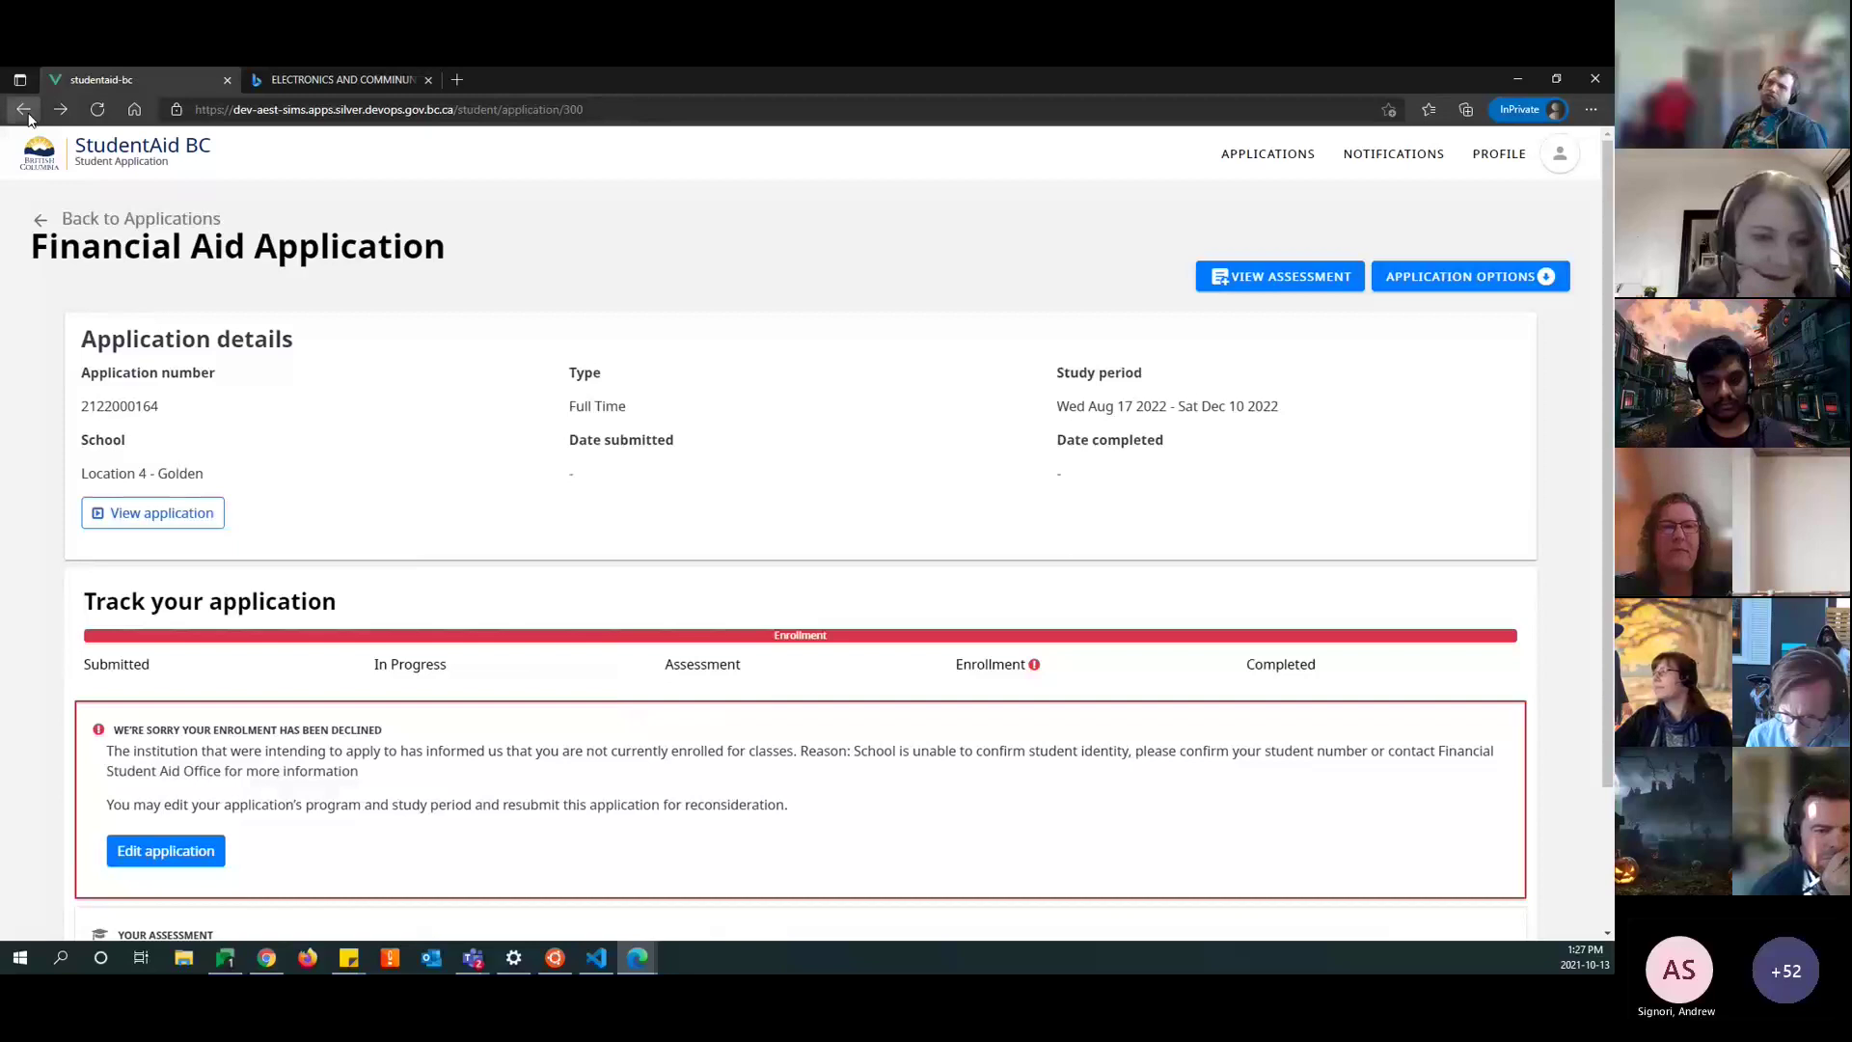
{"action": "left_click", "coordinate": [23, 109]}
{"action": "scroll", "coordinate": [592, 668], "scroll_direction": "down", "scroll_amount": 10}
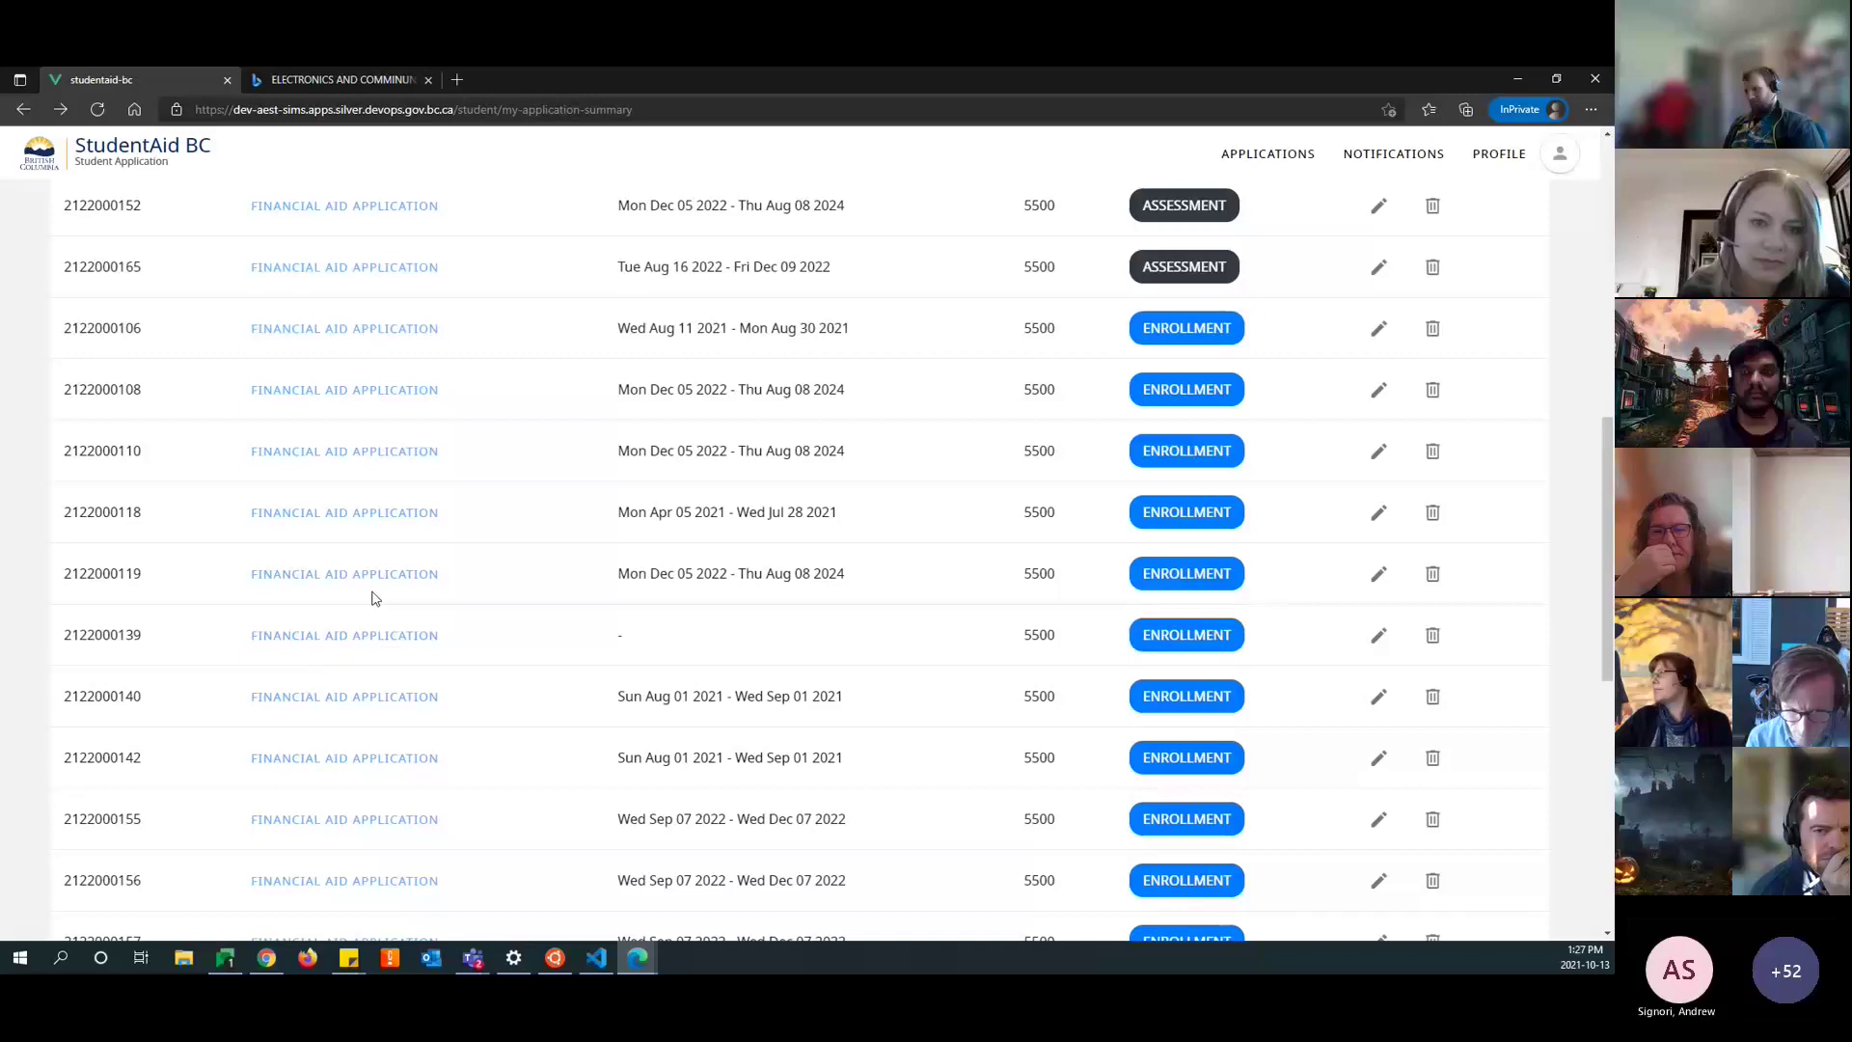
{"action": "scroll", "coordinate": [553, 656], "scroll_direction": "up", "scroll_amount": 10}
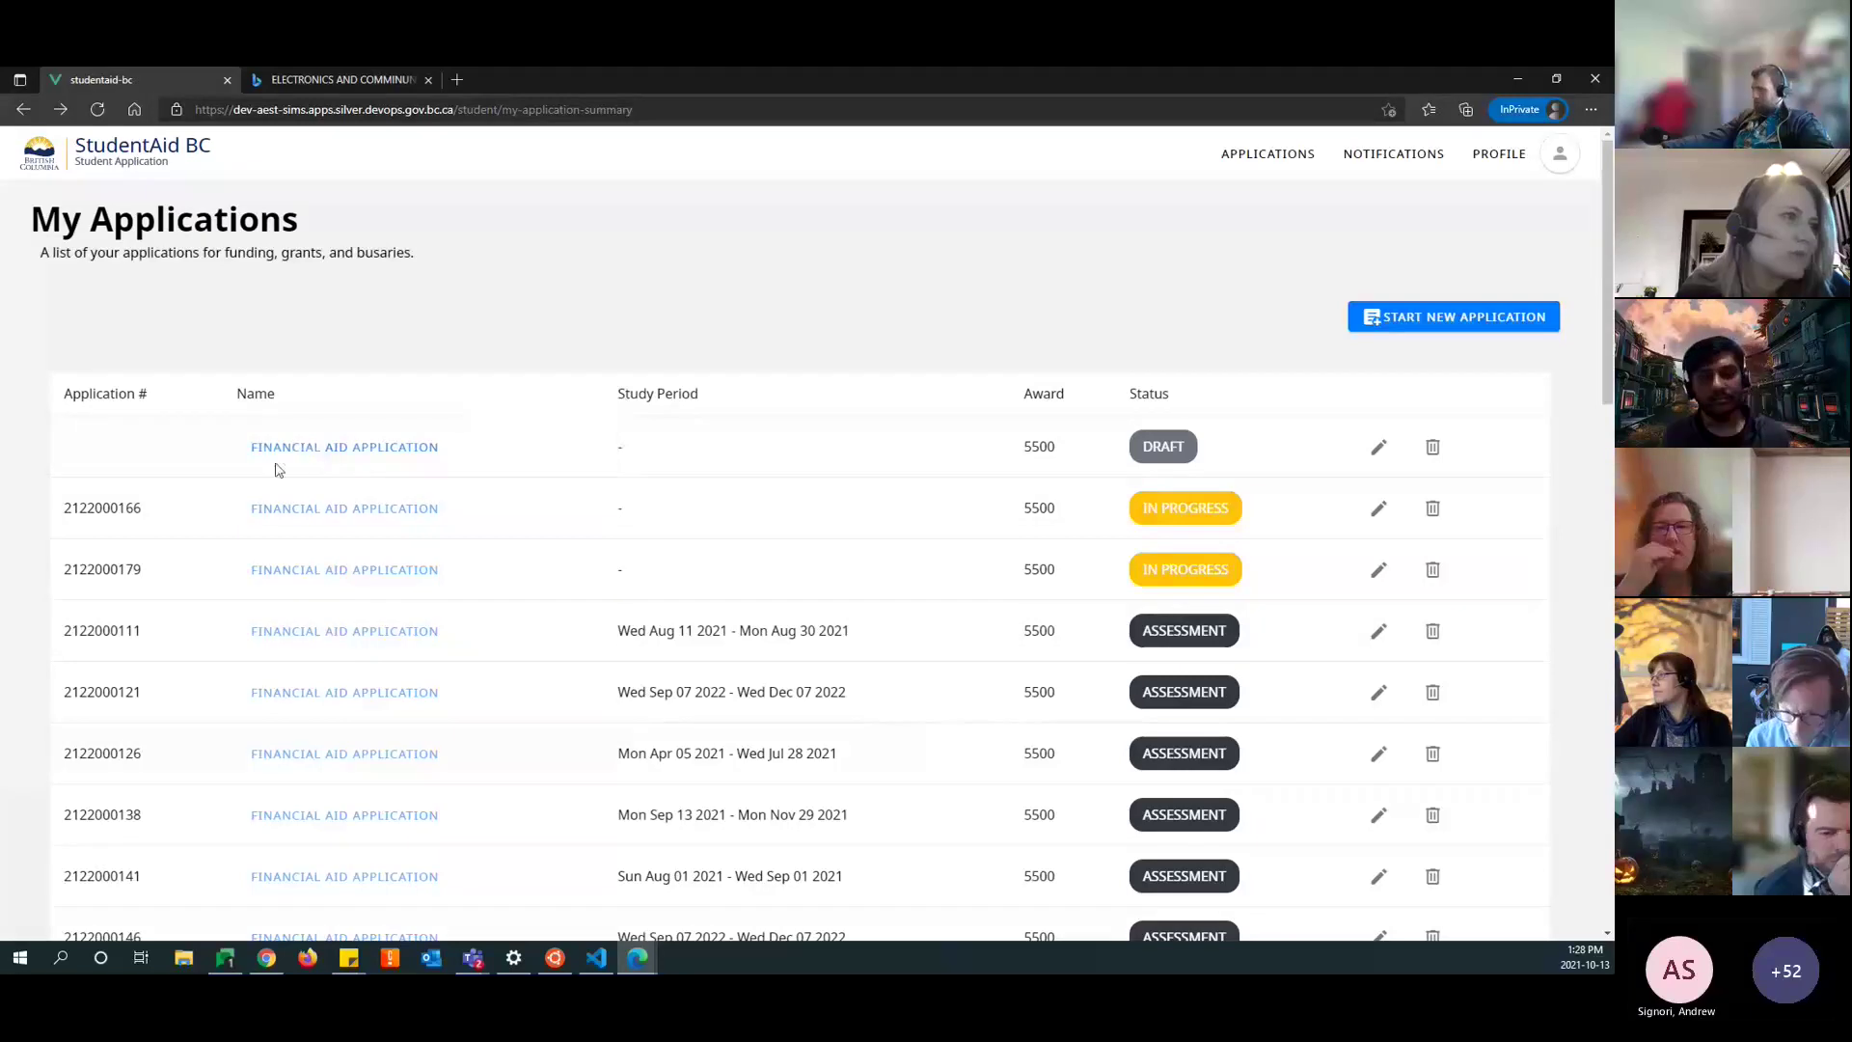
Open the draft application for editing and set the school in its Program section to Location 4 - Golden.
{"action": "left_click", "coordinate": [1379, 448]}
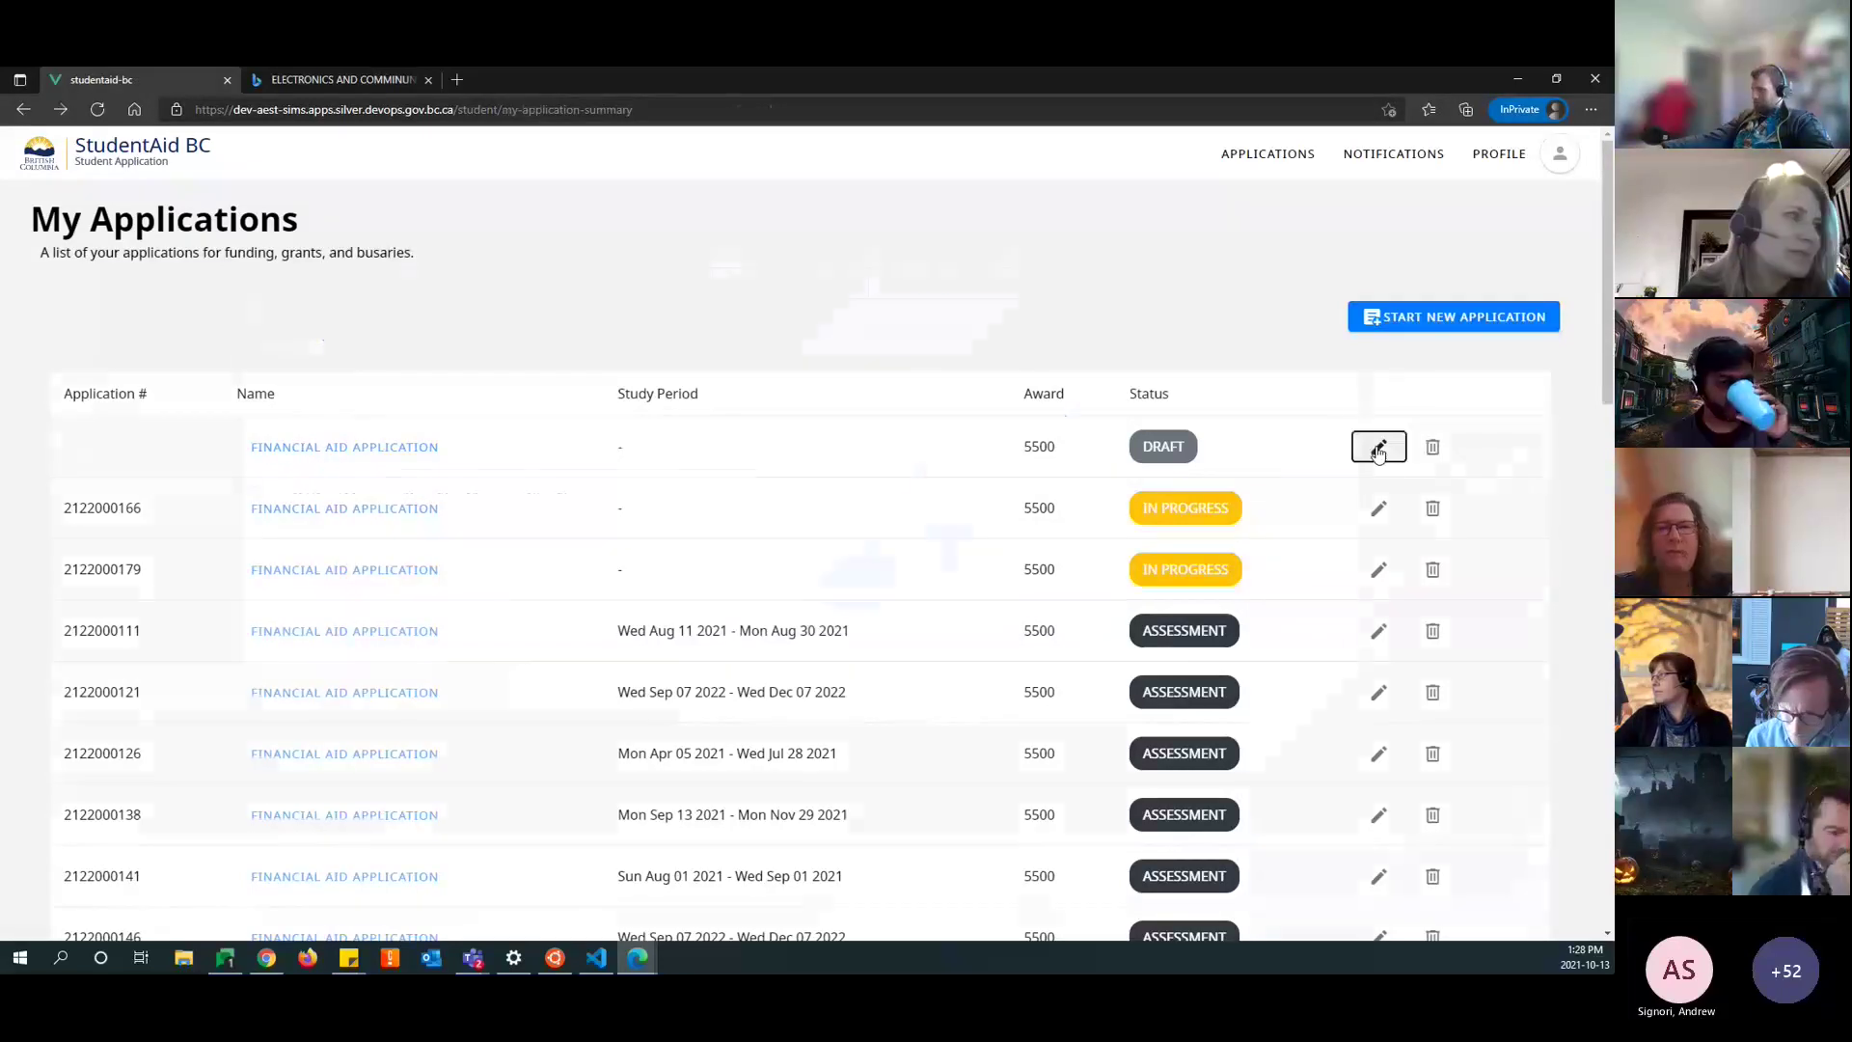
{"action": "left_click", "coordinate": [378, 284]}
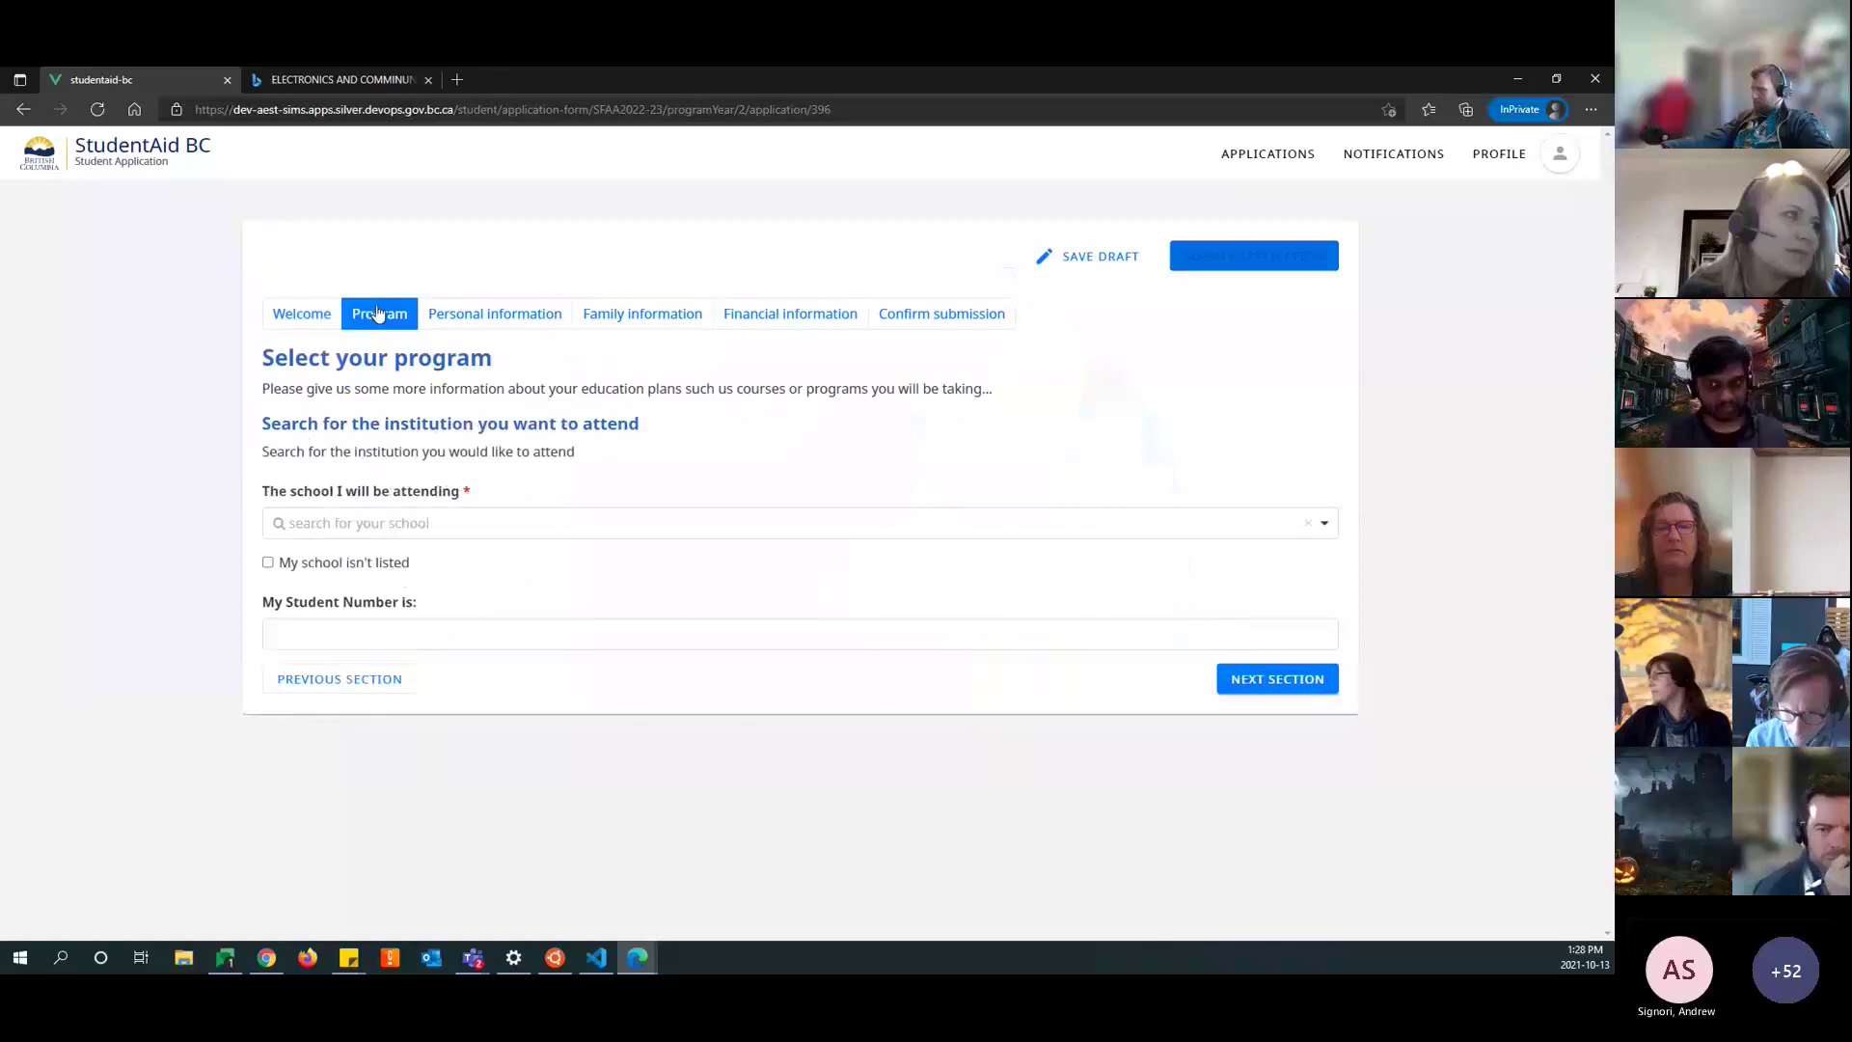
{"action": "left_click", "coordinate": [349, 525]}
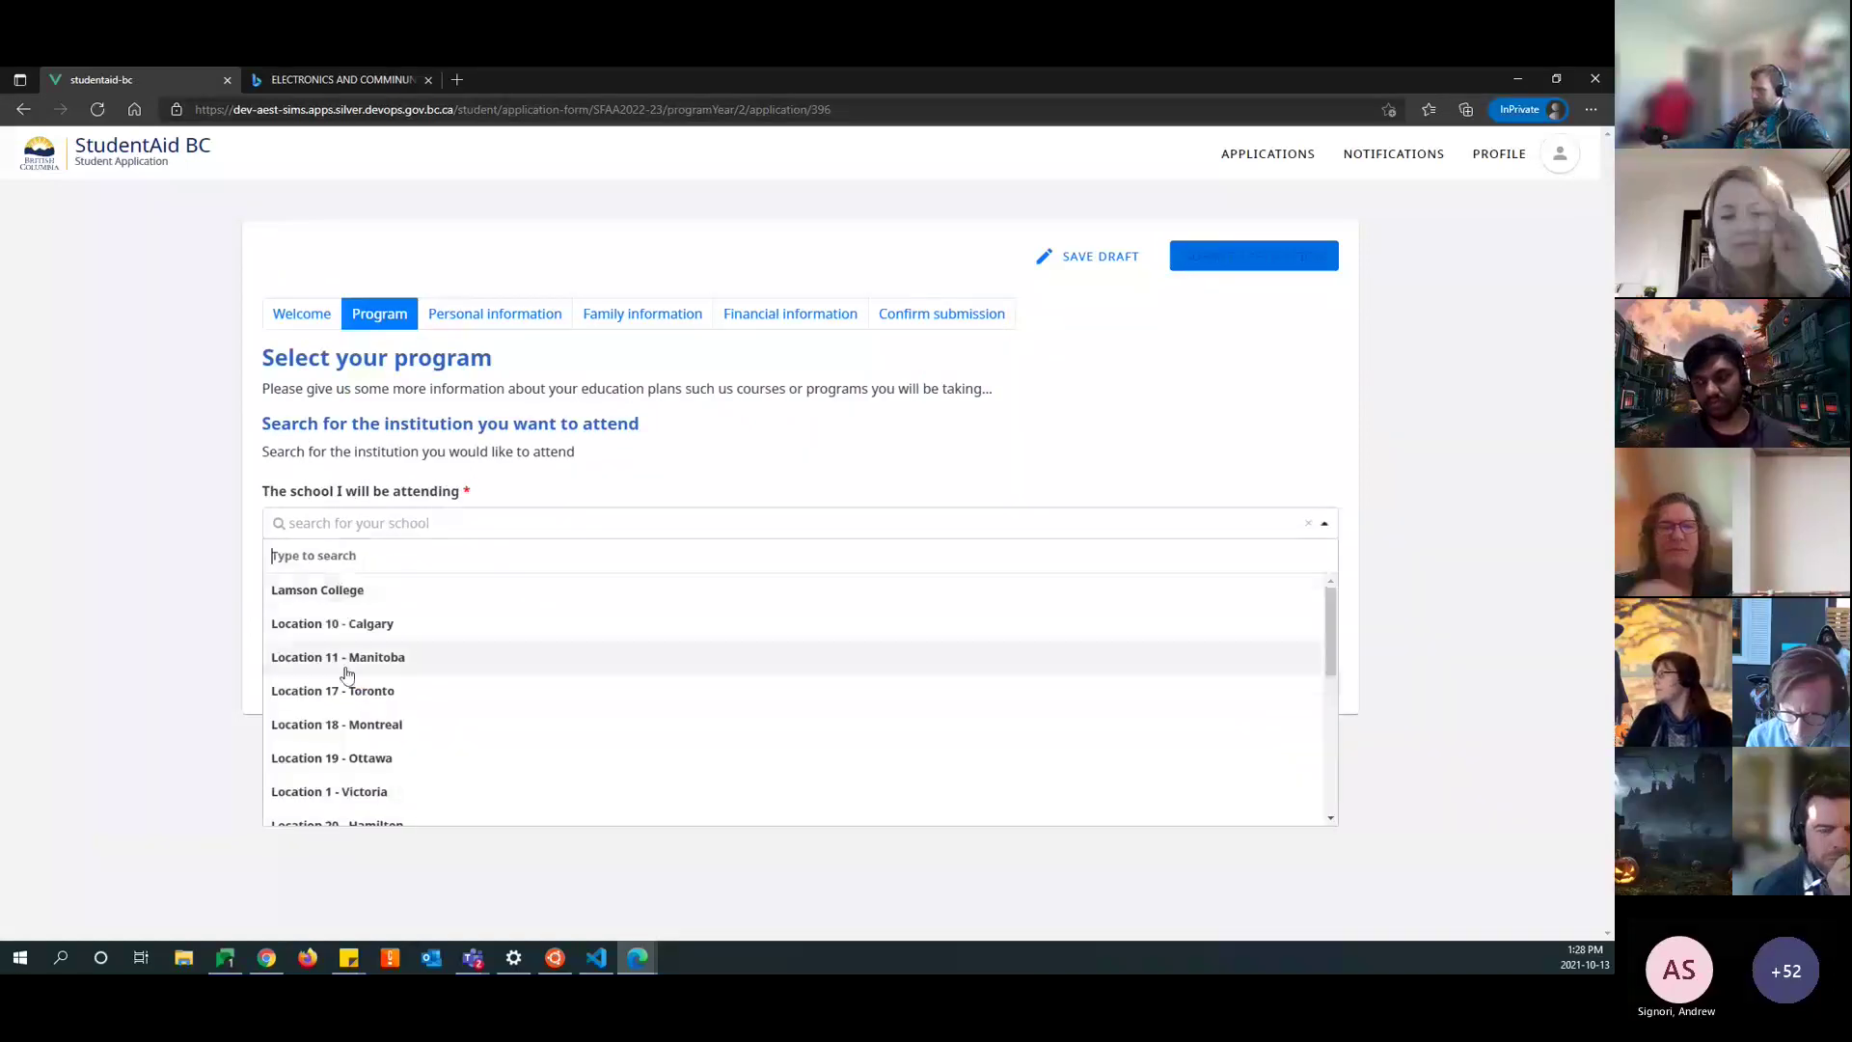
{"action": "scroll", "coordinate": [364, 724], "scroll_direction": "down", "scroll_amount": 5}
{"action": "scroll", "coordinate": [371, 805], "scroll_direction": "down", "scroll_amount": 1}
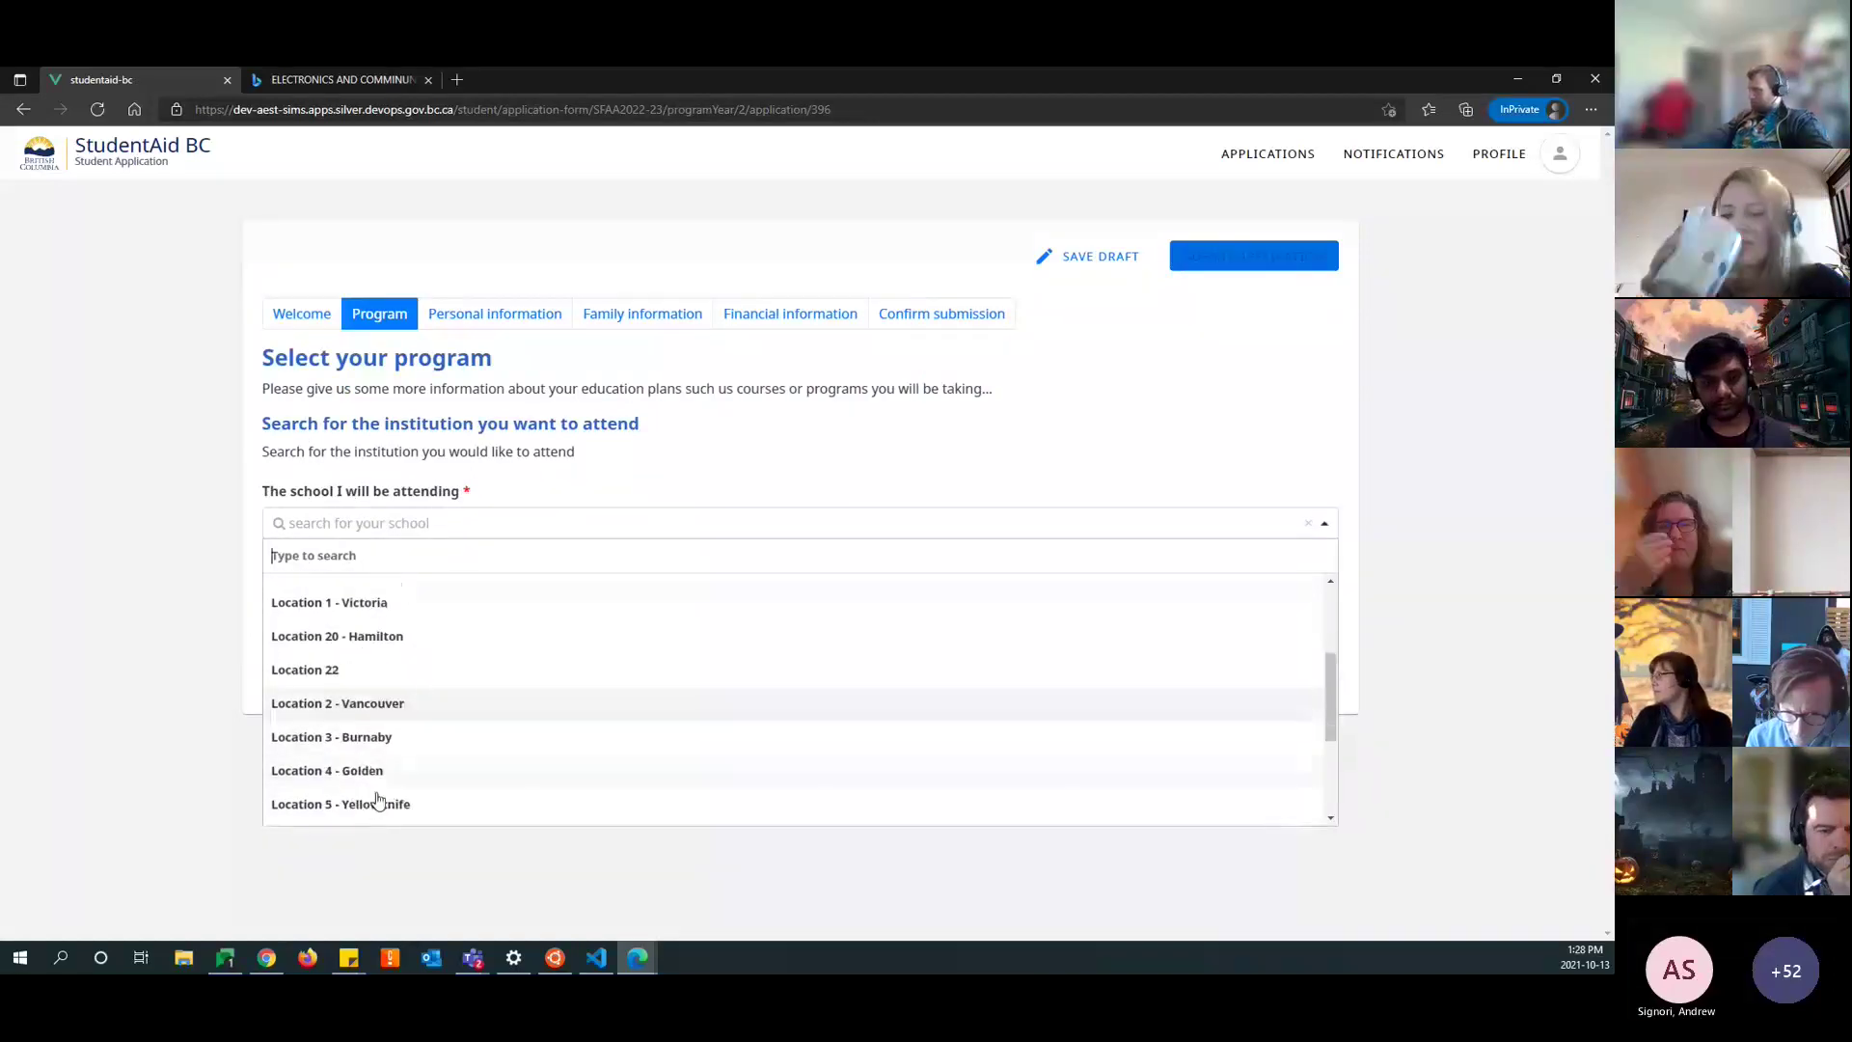
{"action": "left_click", "coordinate": [367, 769]}
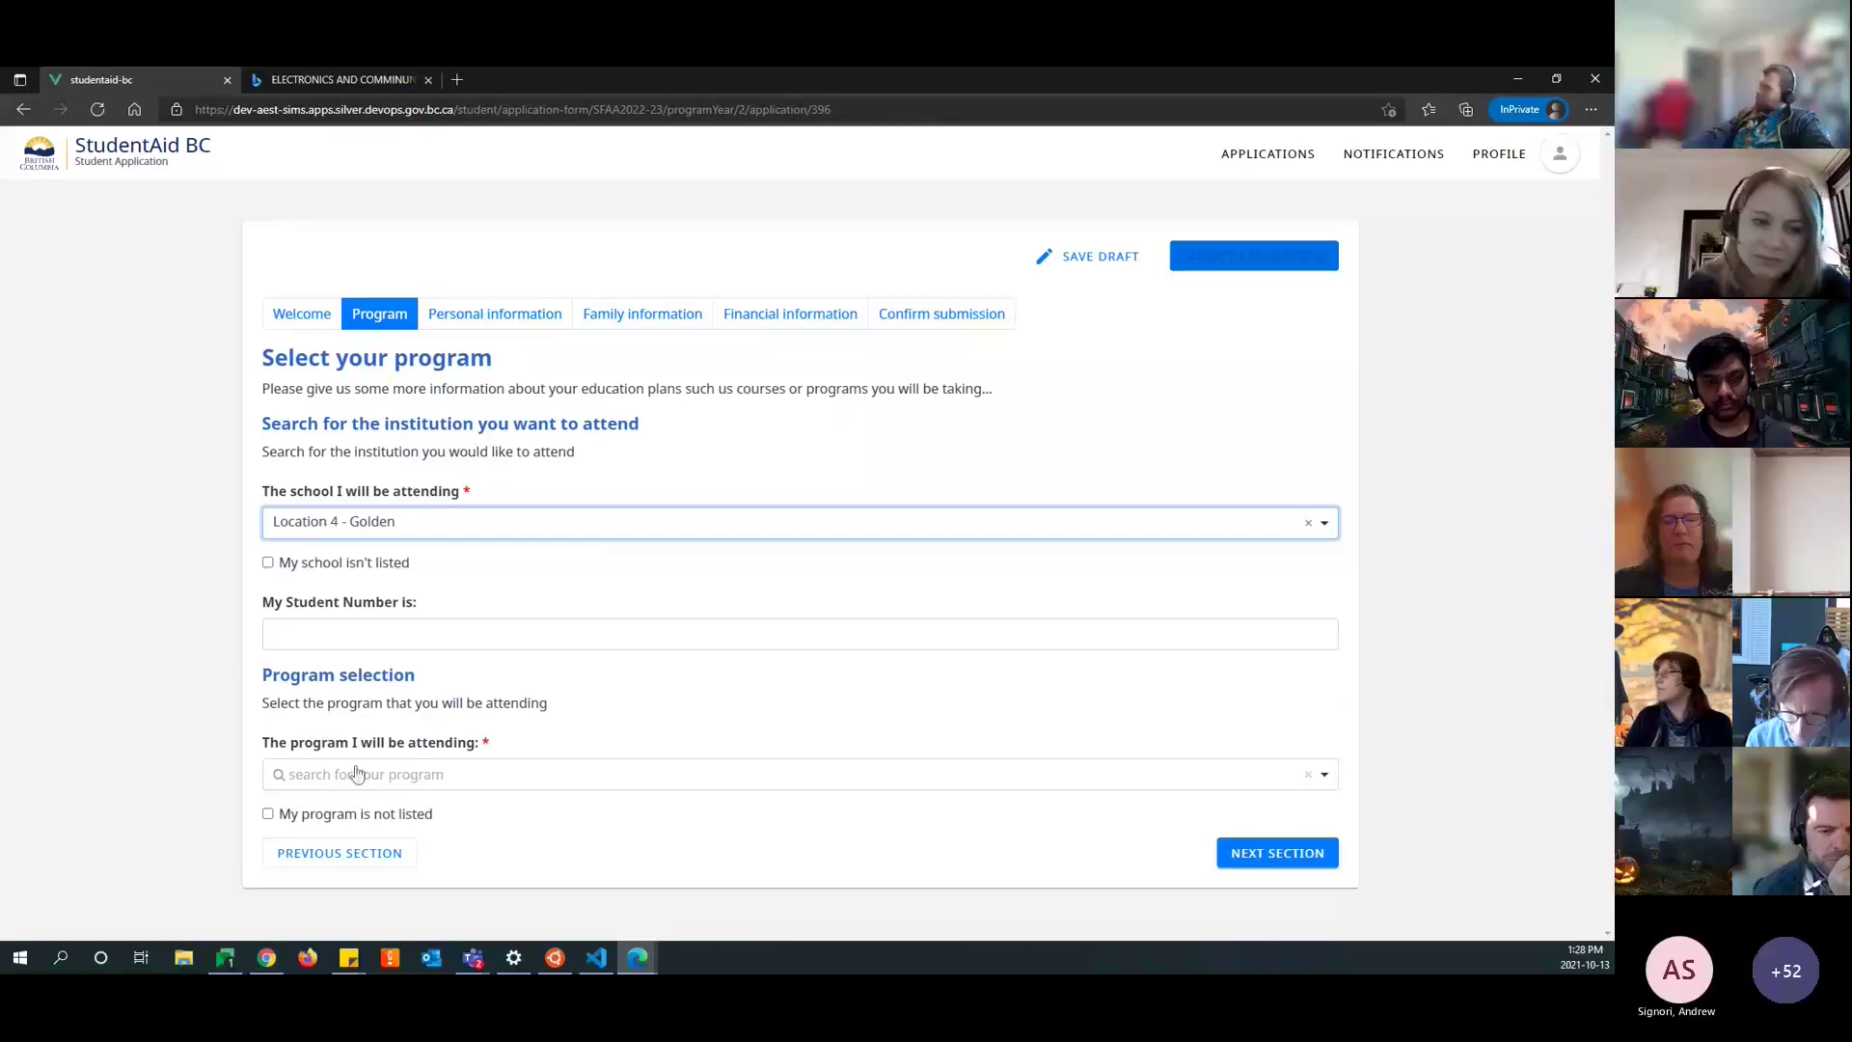
Choose ARTS AND SCIENCE STUDIES as the program and highlight part of its description.
{"action": "left_click", "coordinate": [414, 776]}
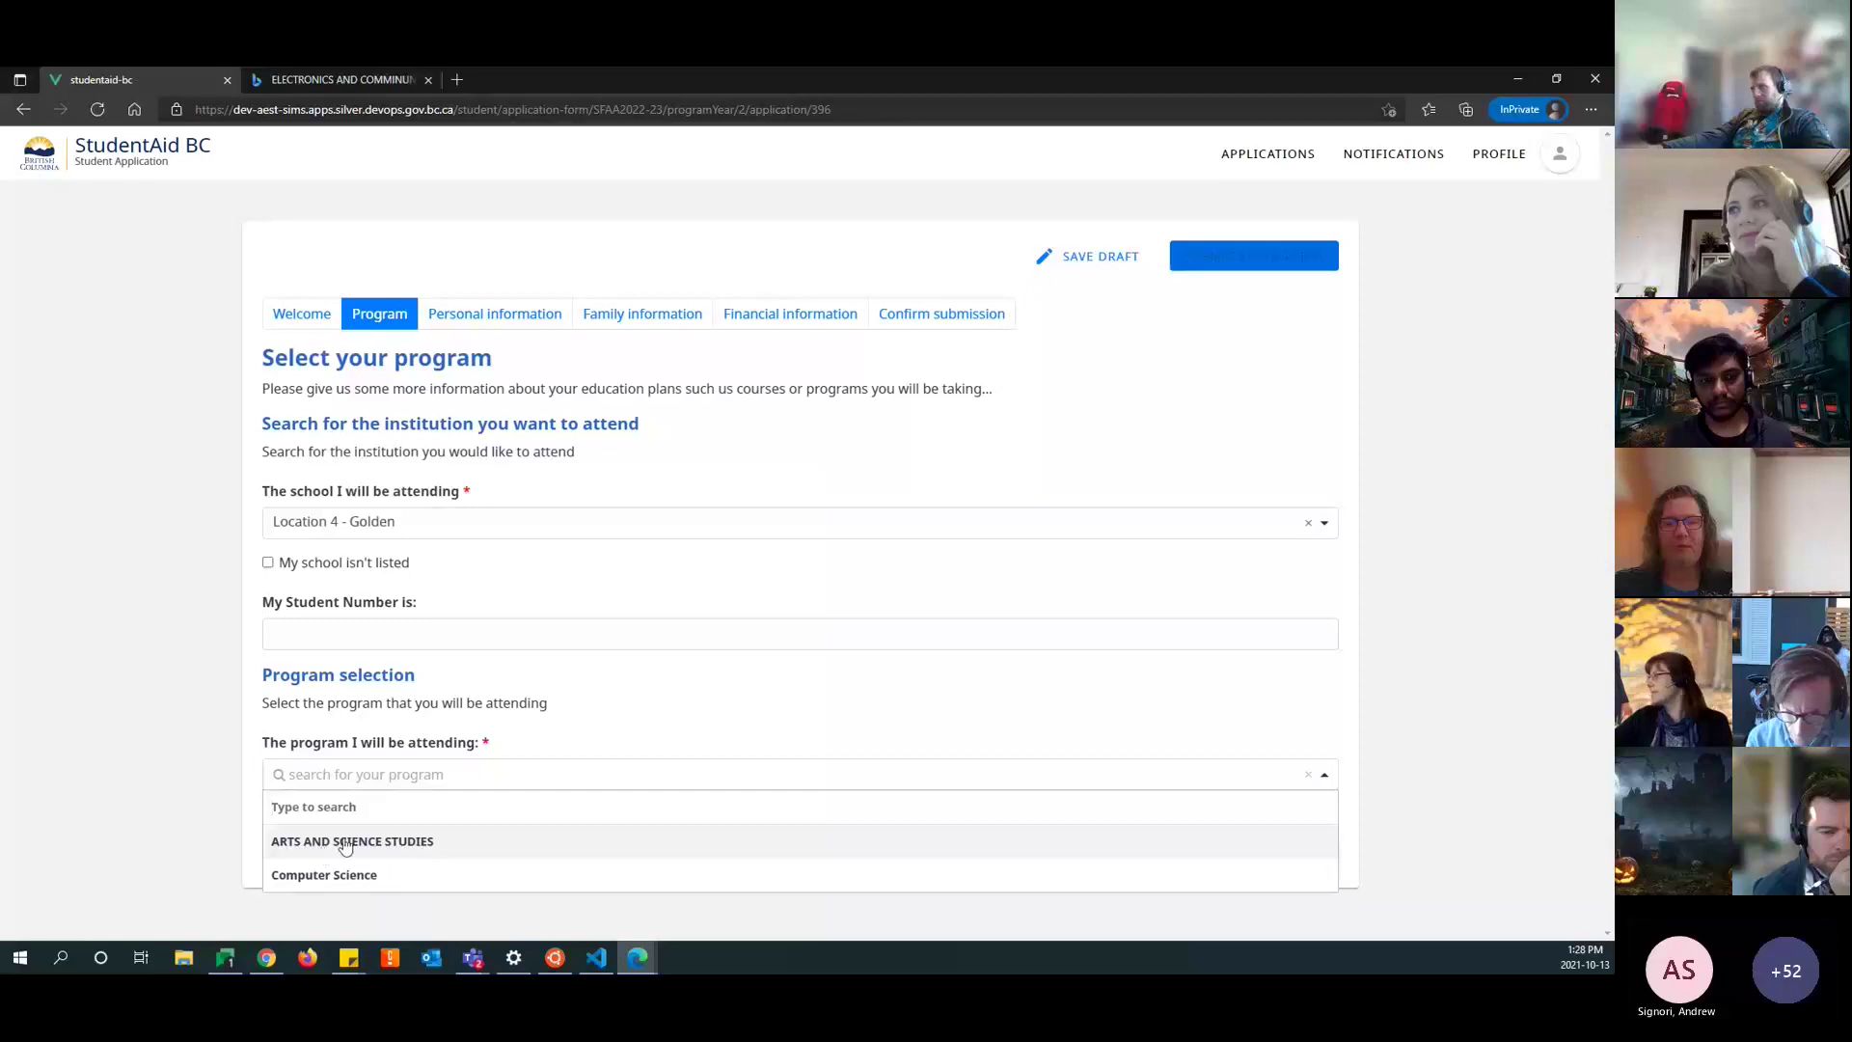
{"action": "left_click", "coordinate": [407, 841]}
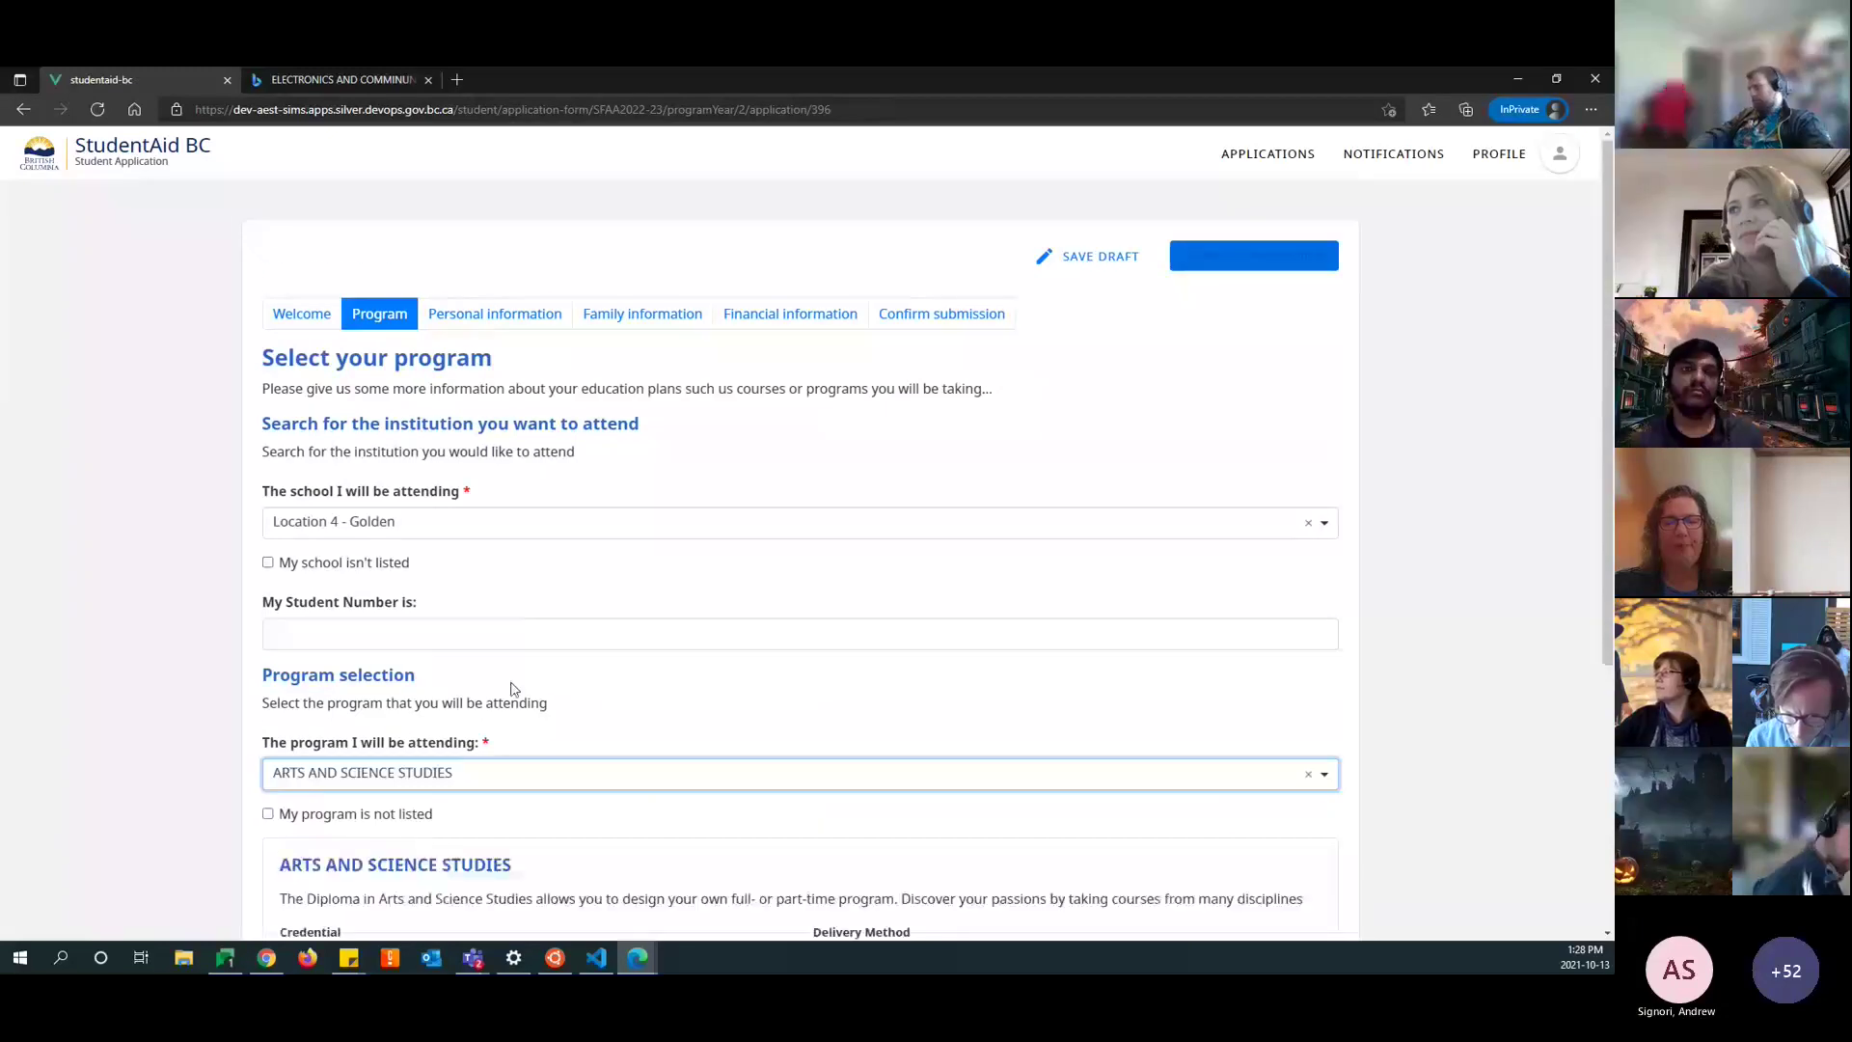
{"action": "scroll", "coordinate": [509, 687], "scroll_direction": "down", "scroll_amount": 4}
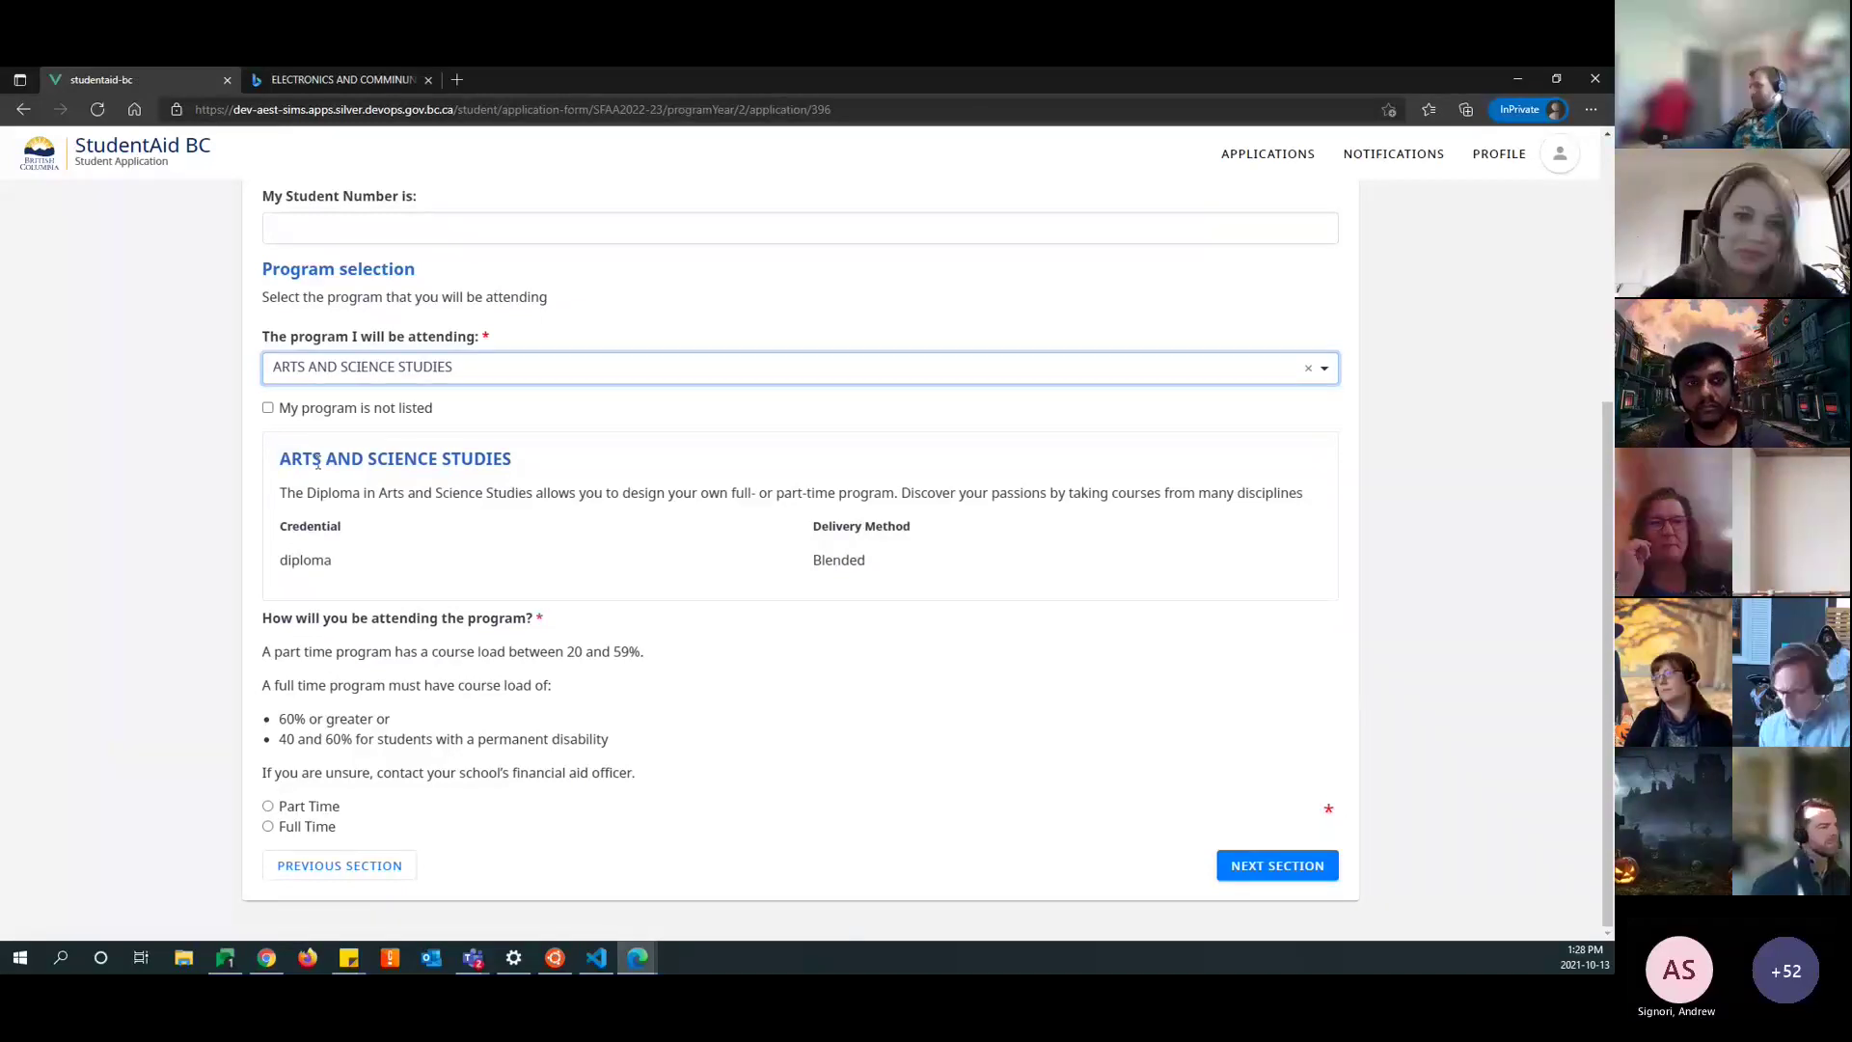
{"action": "left_click_drag", "start_coordinate": [364, 498], "coordinate": [405, 500]}
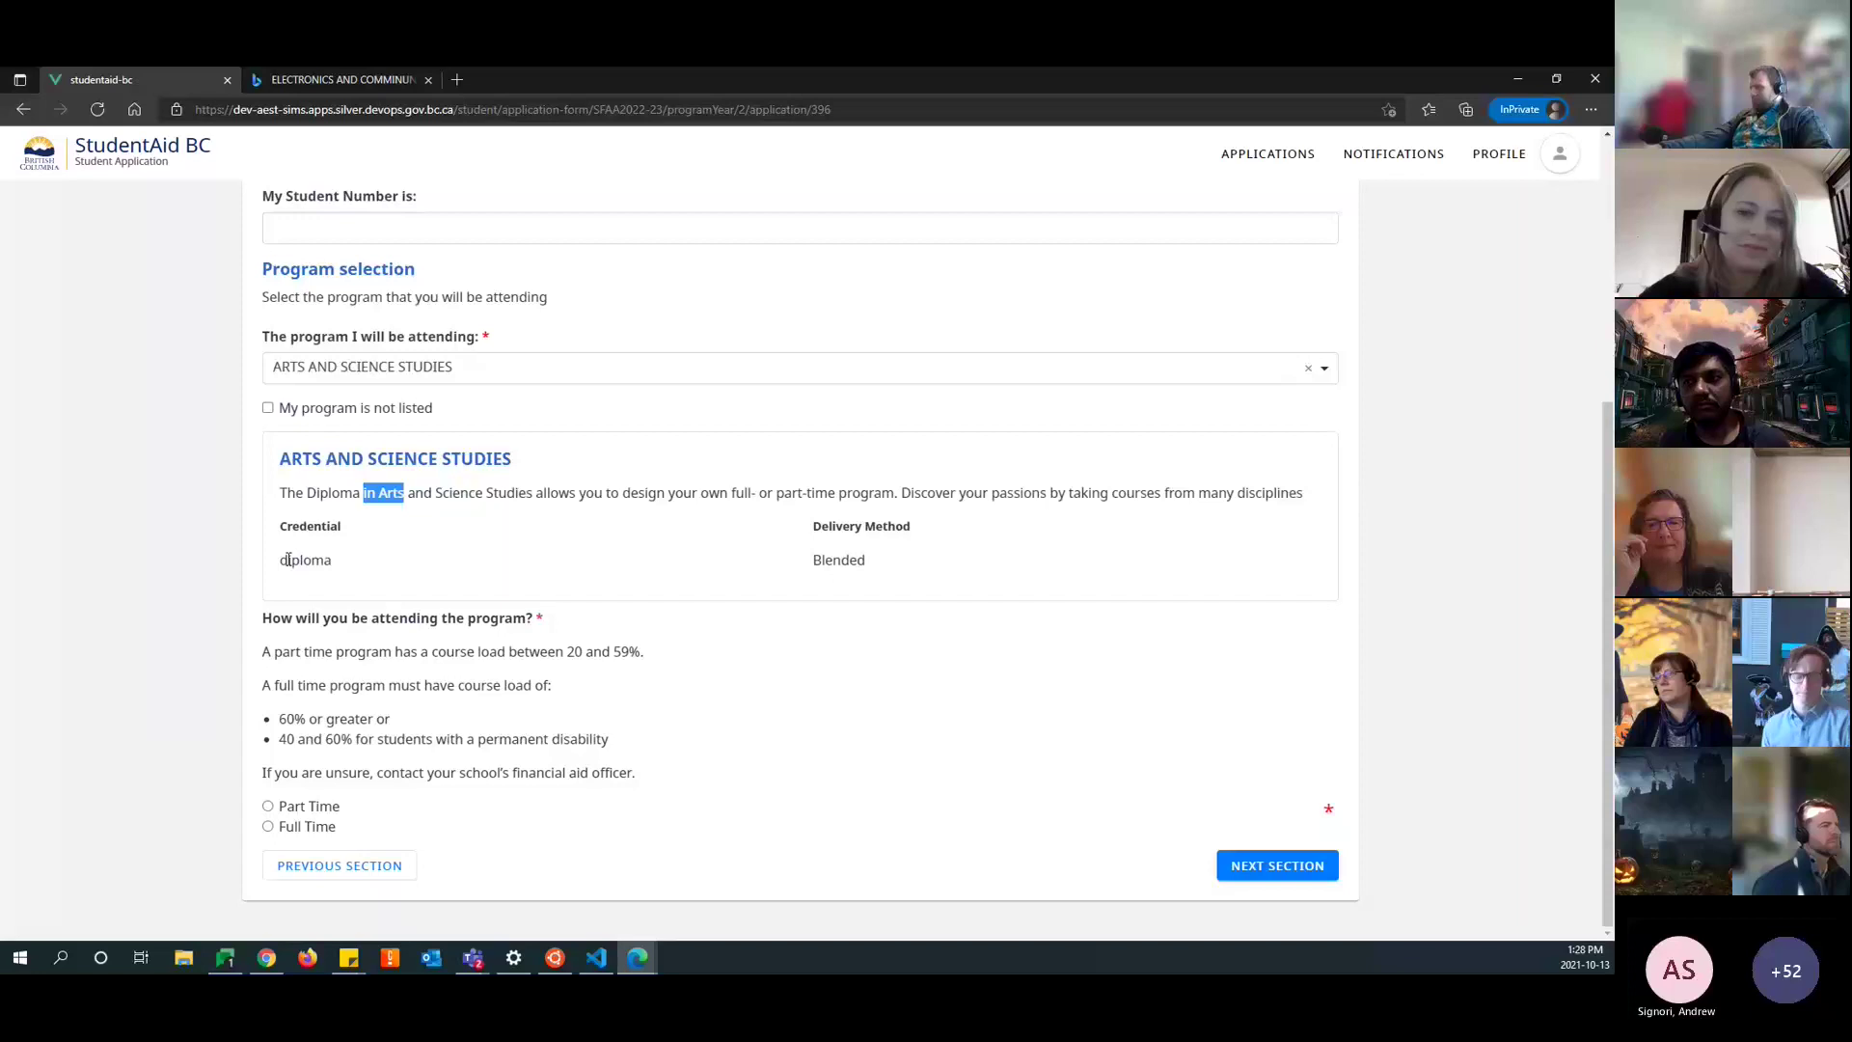
Switch the program to Computer Science for comparison, then set it back to ARTS AND SCIENCE STUDIES.
{"action": "left_click", "coordinate": [489, 376]}
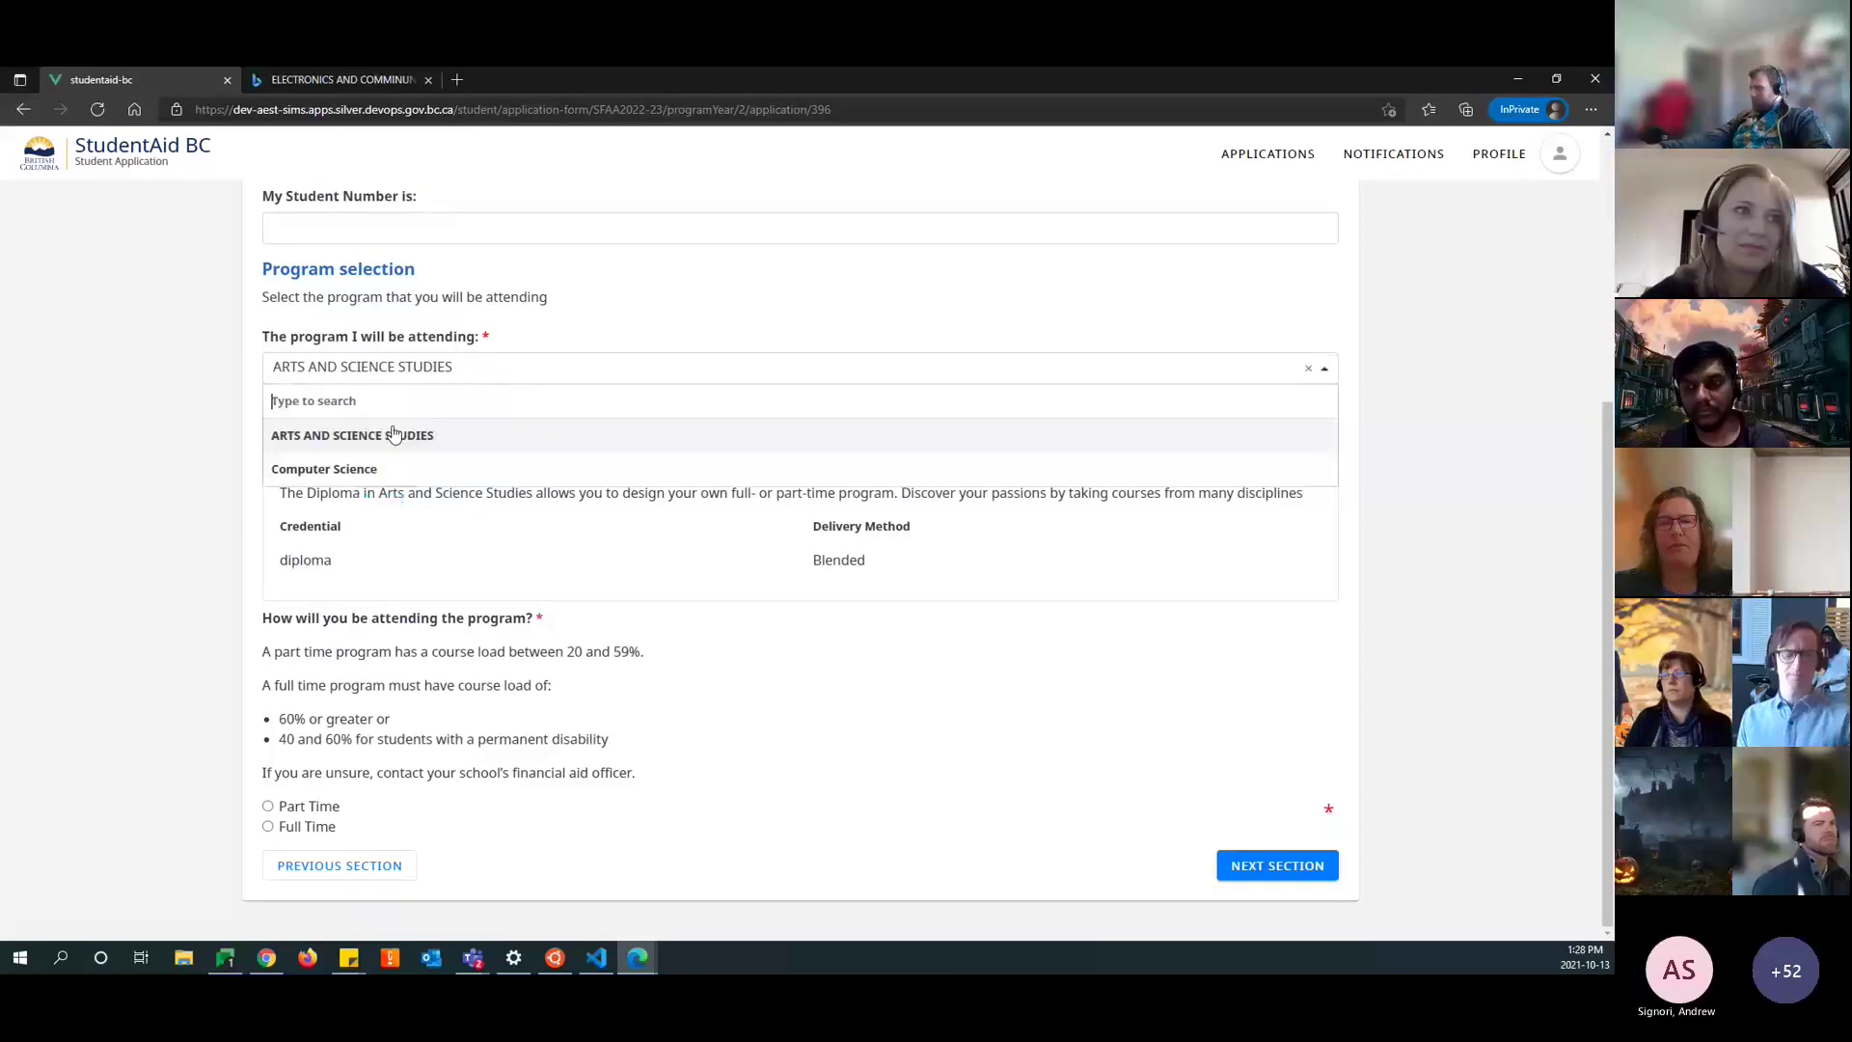
{"action": "left_click", "coordinate": [333, 464]}
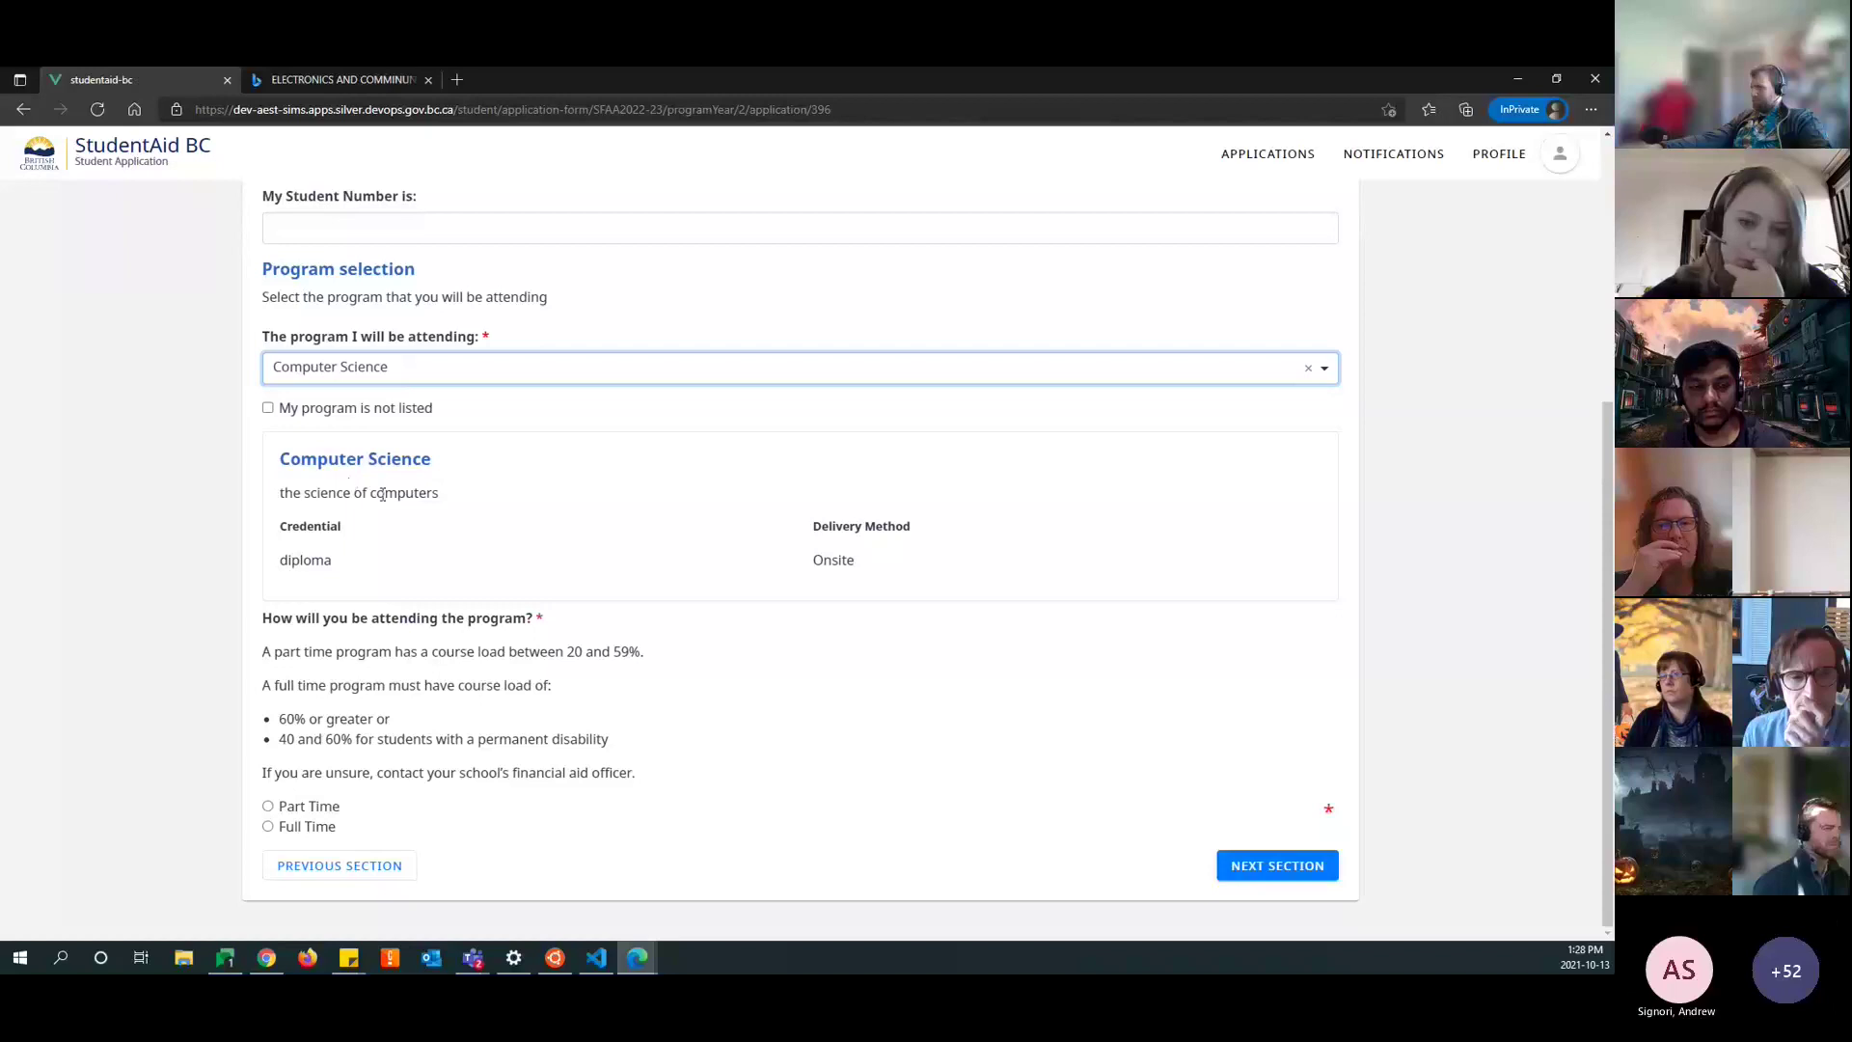
{"action": "left_click", "coordinate": [359, 384]}
{"action": "left_click", "coordinate": [351, 430]}
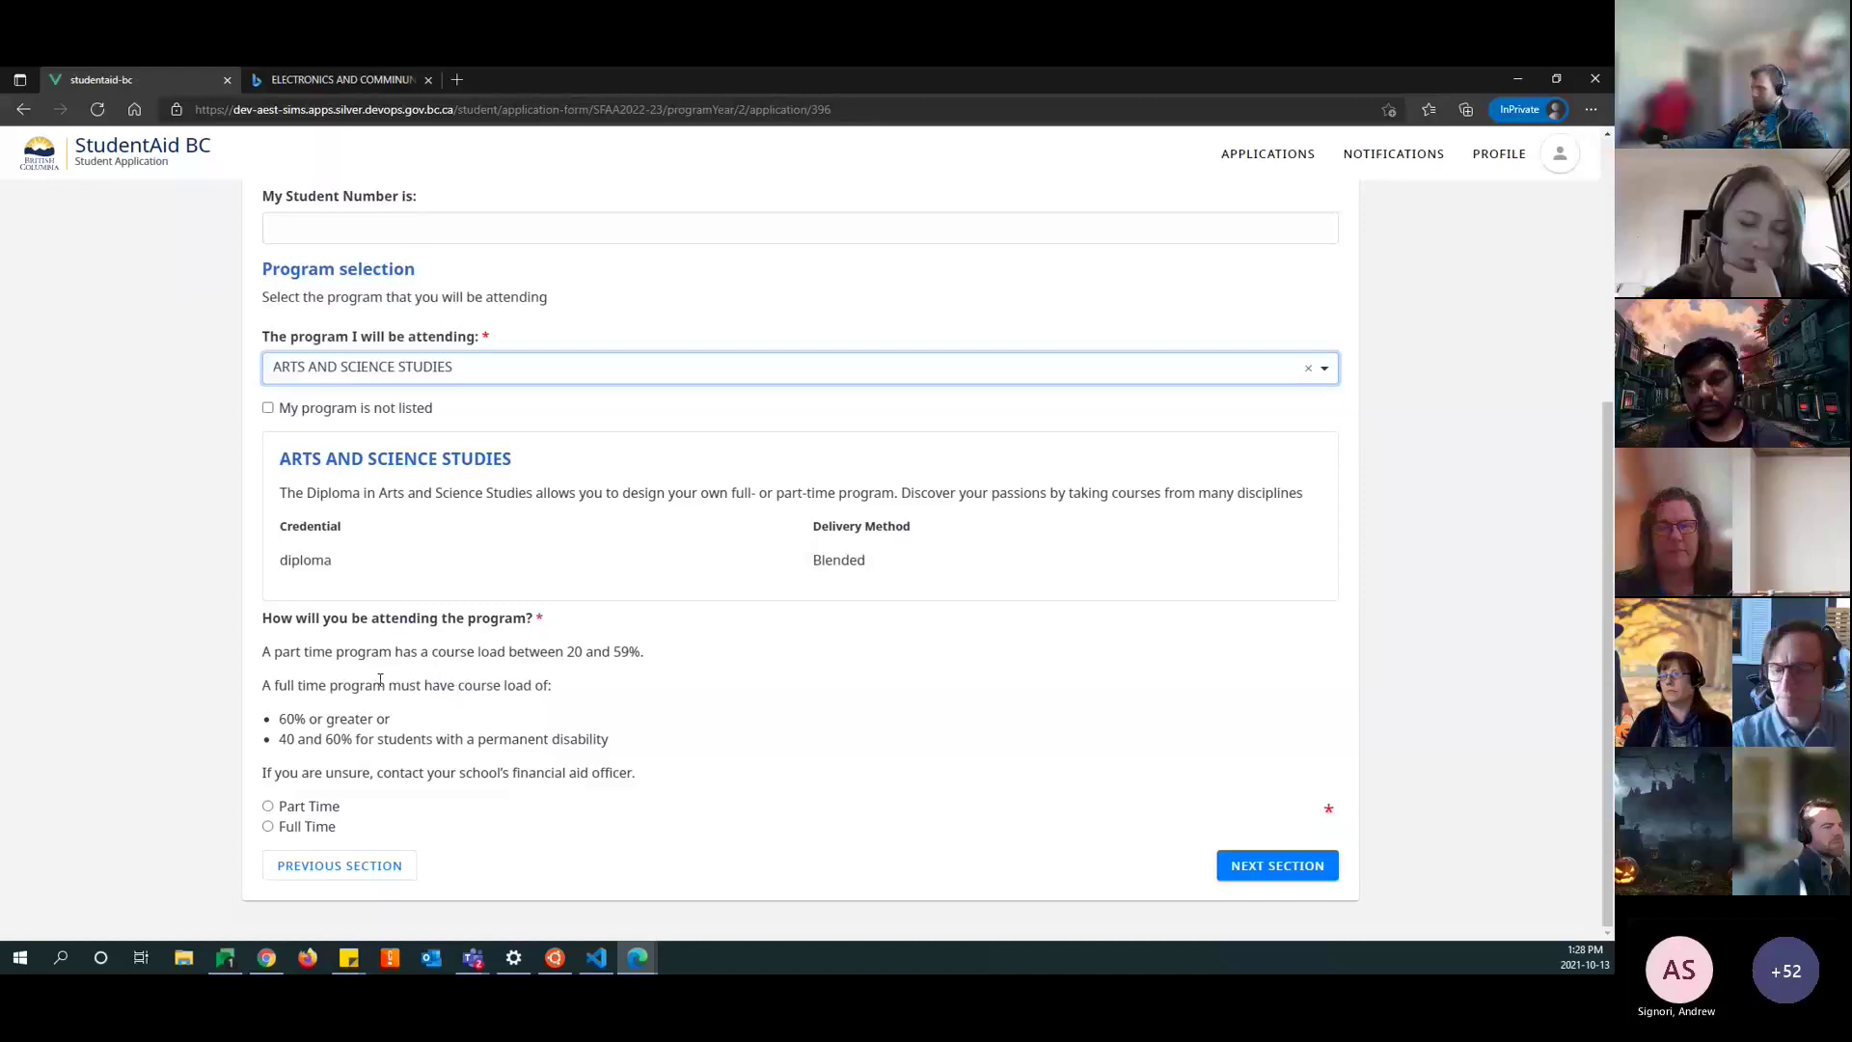
Set the program attendance to Part Time and list the offerings available for it.
{"action": "left_click", "coordinate": [268, 807]}
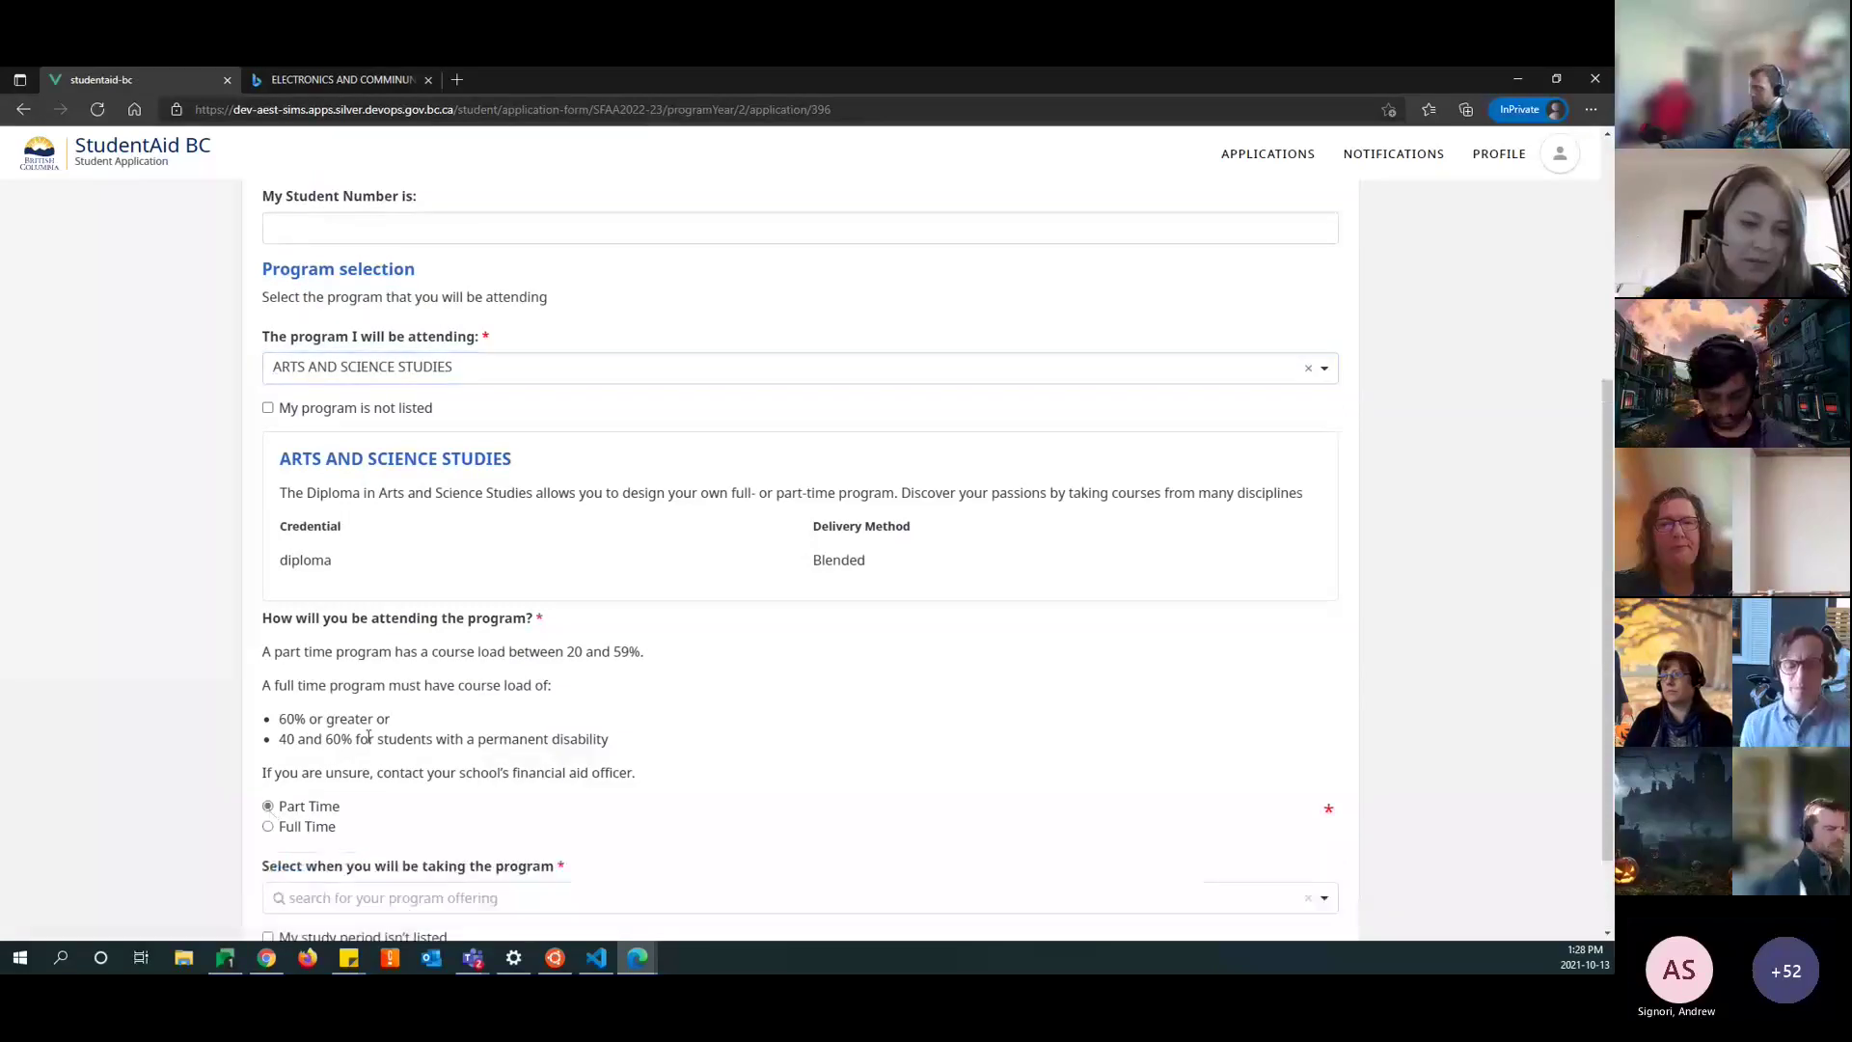
{"action": "scroll", "coordinate": [400, 668], "scroll_direction": "down", "scroll_amount": 1}
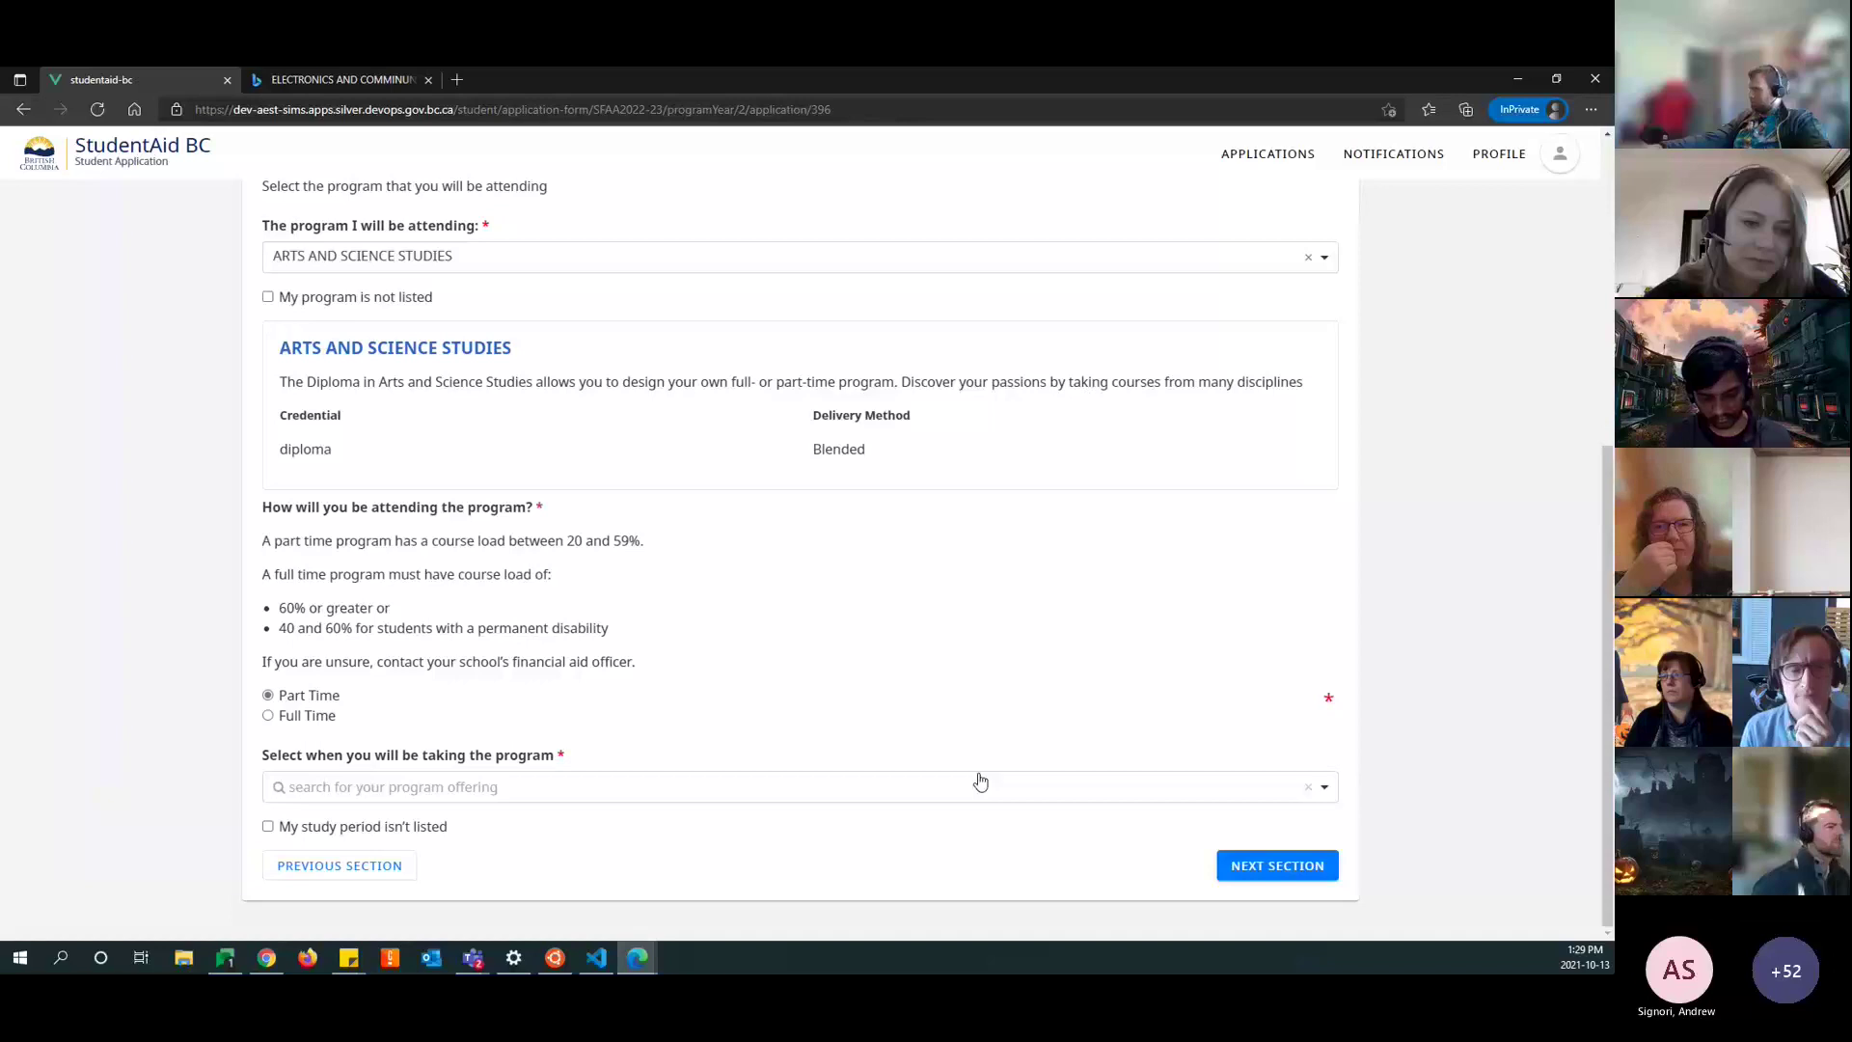
{"action": "left_click", "coordinate": [297, 793]}
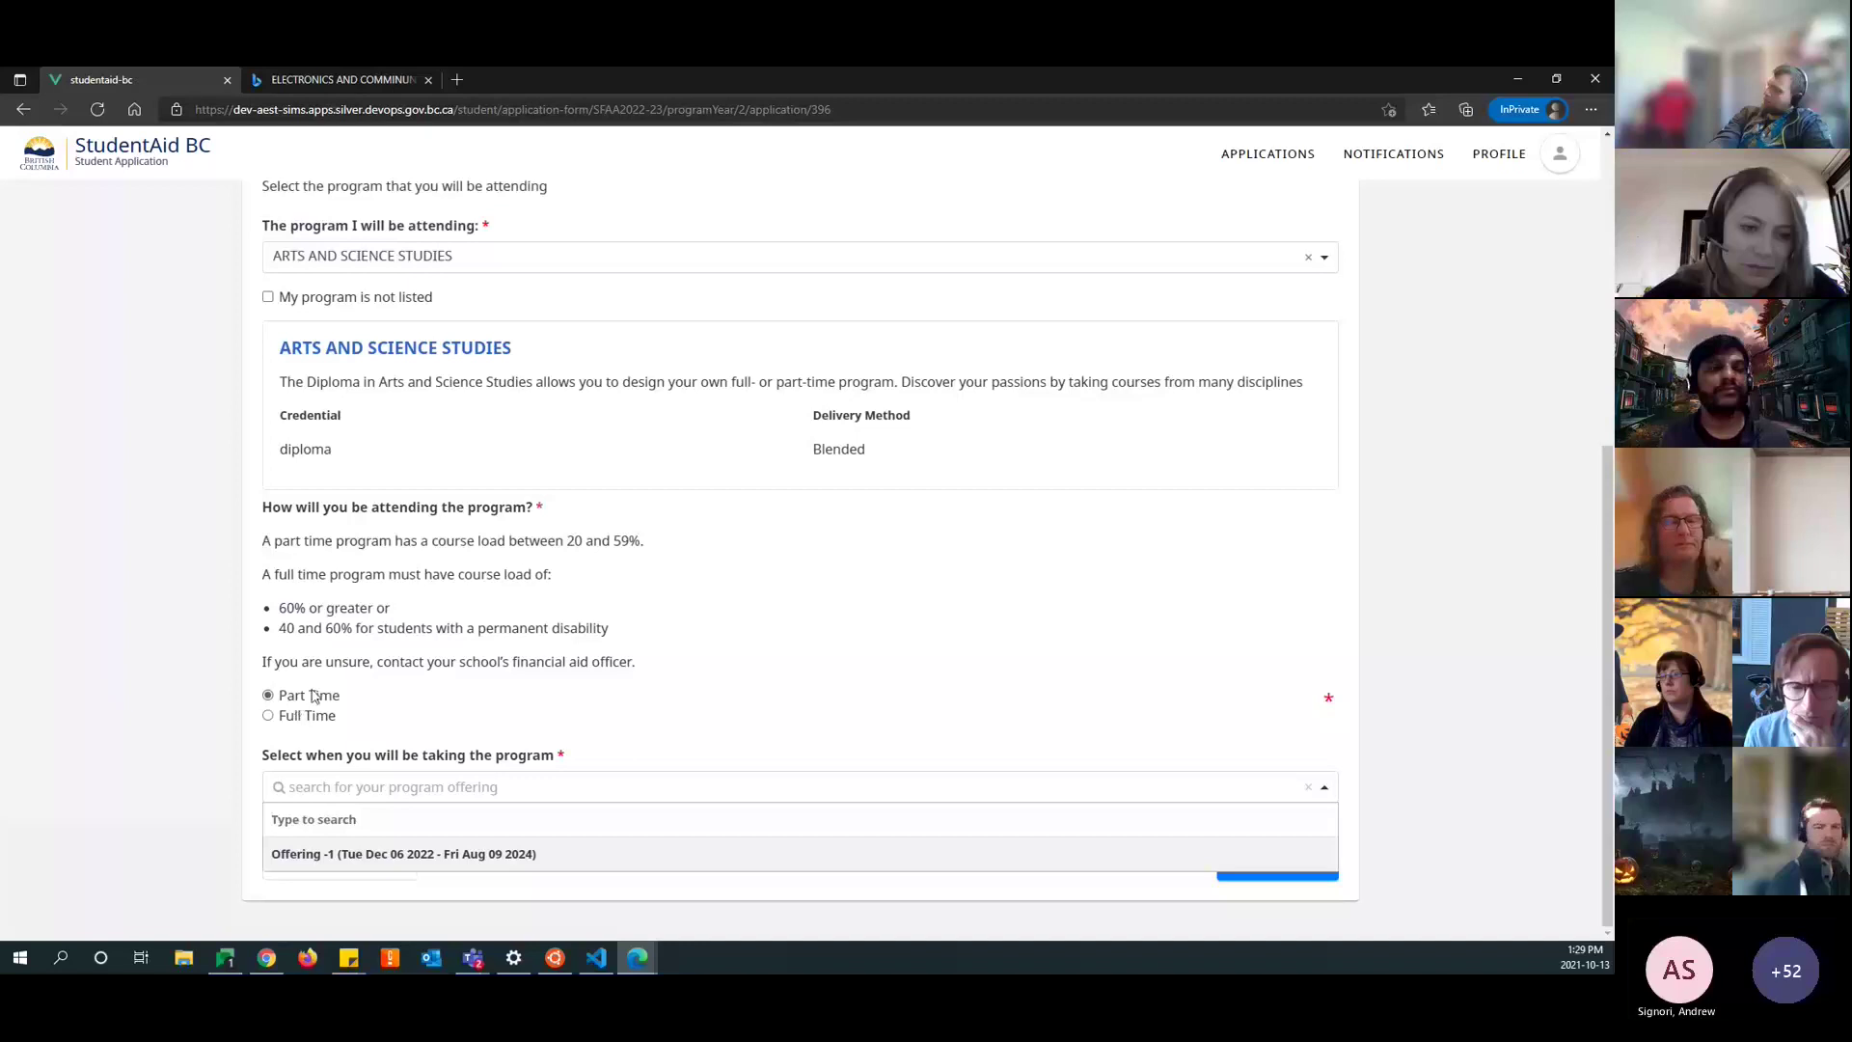
Set the attendance to Full Time and choose Offering -2 (Thu Sep 08 2022 - Thu Dec 08 2022) as the study period.
{"action": "left_click", "coordinate": [270, 722]}
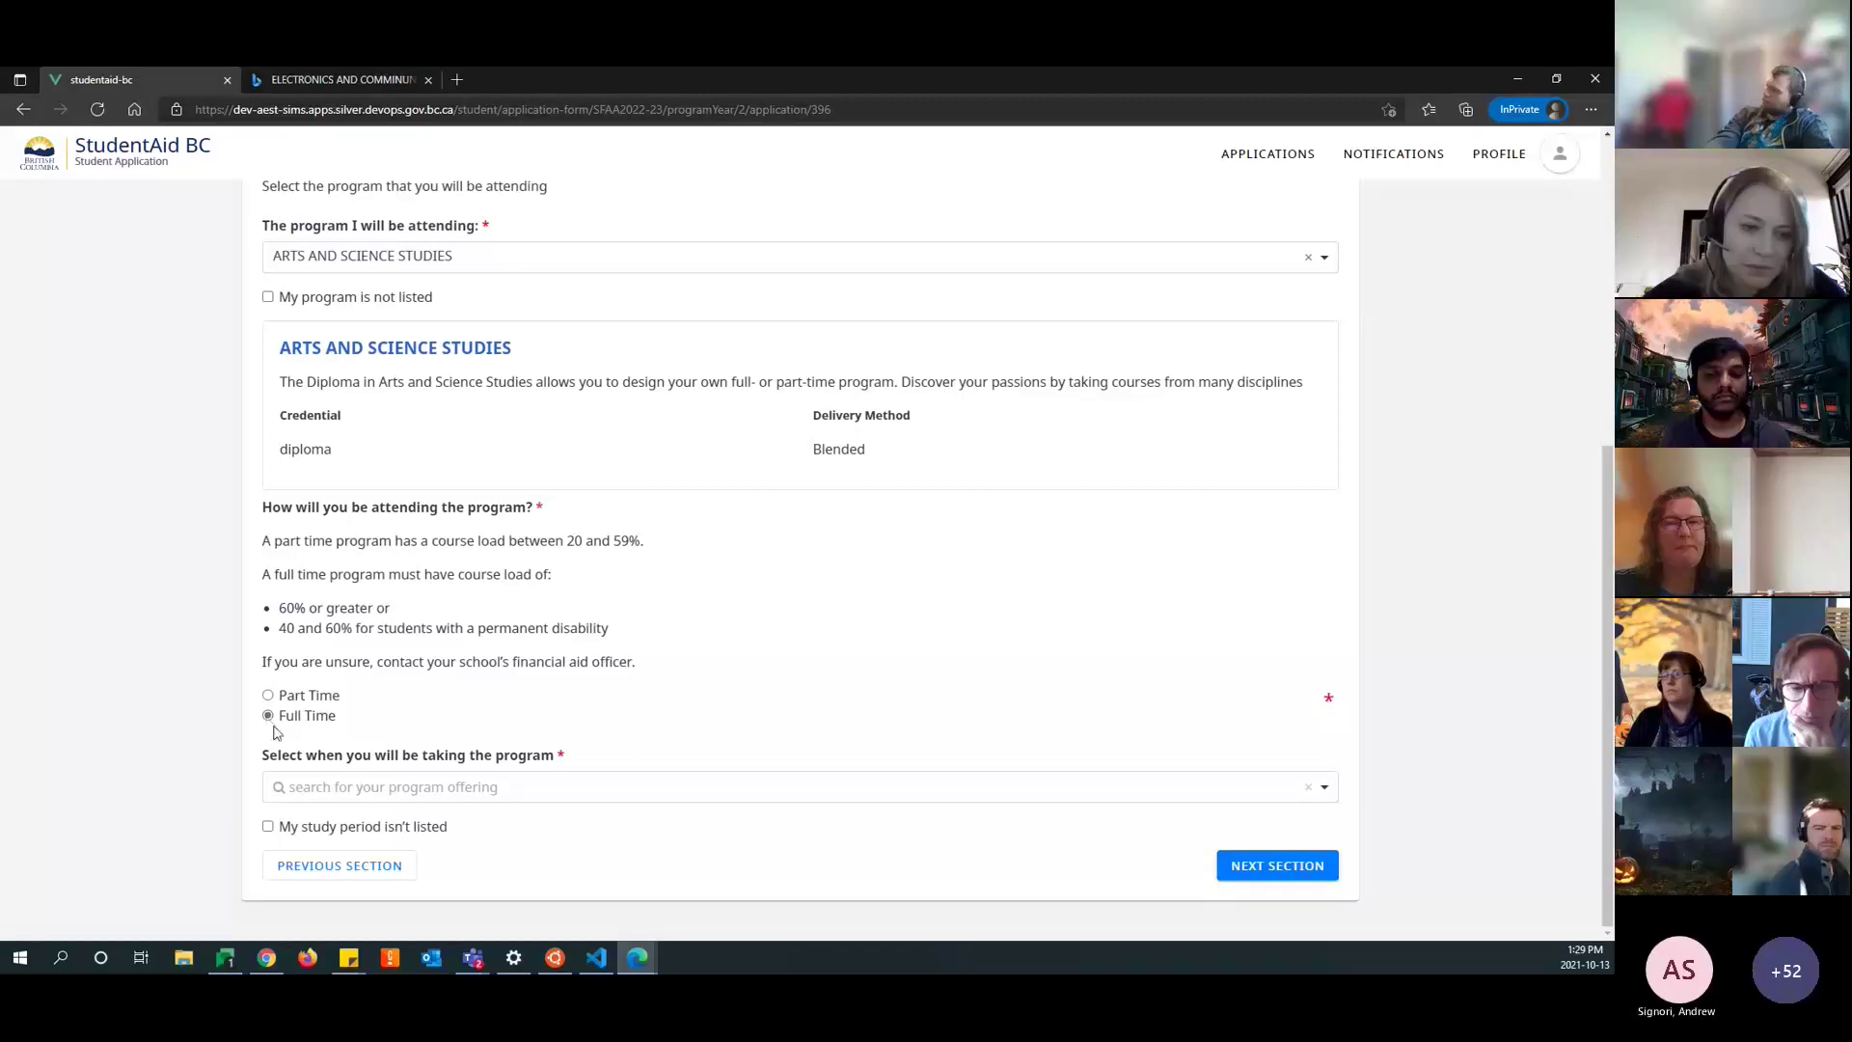
{"action": "left_click", "coordinate": [309, 793]}
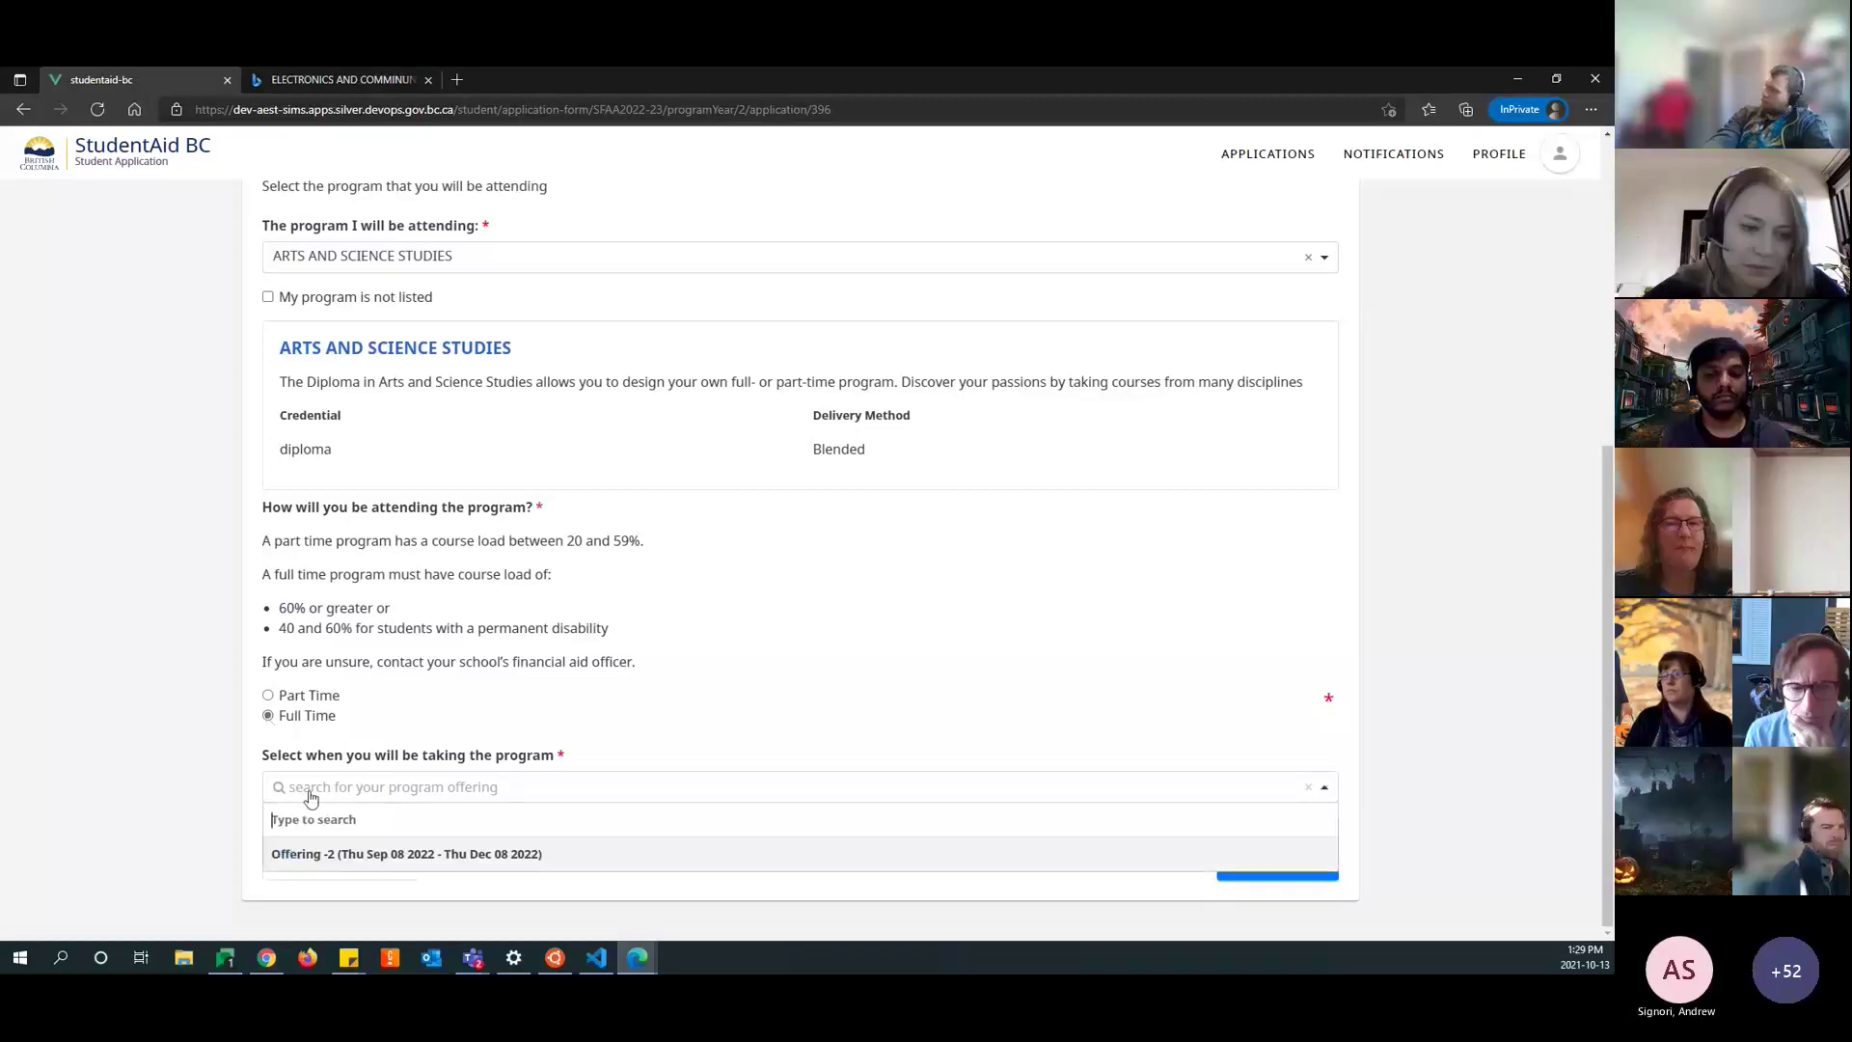
{"action": "left_click", "coordinate": [322, 855]}
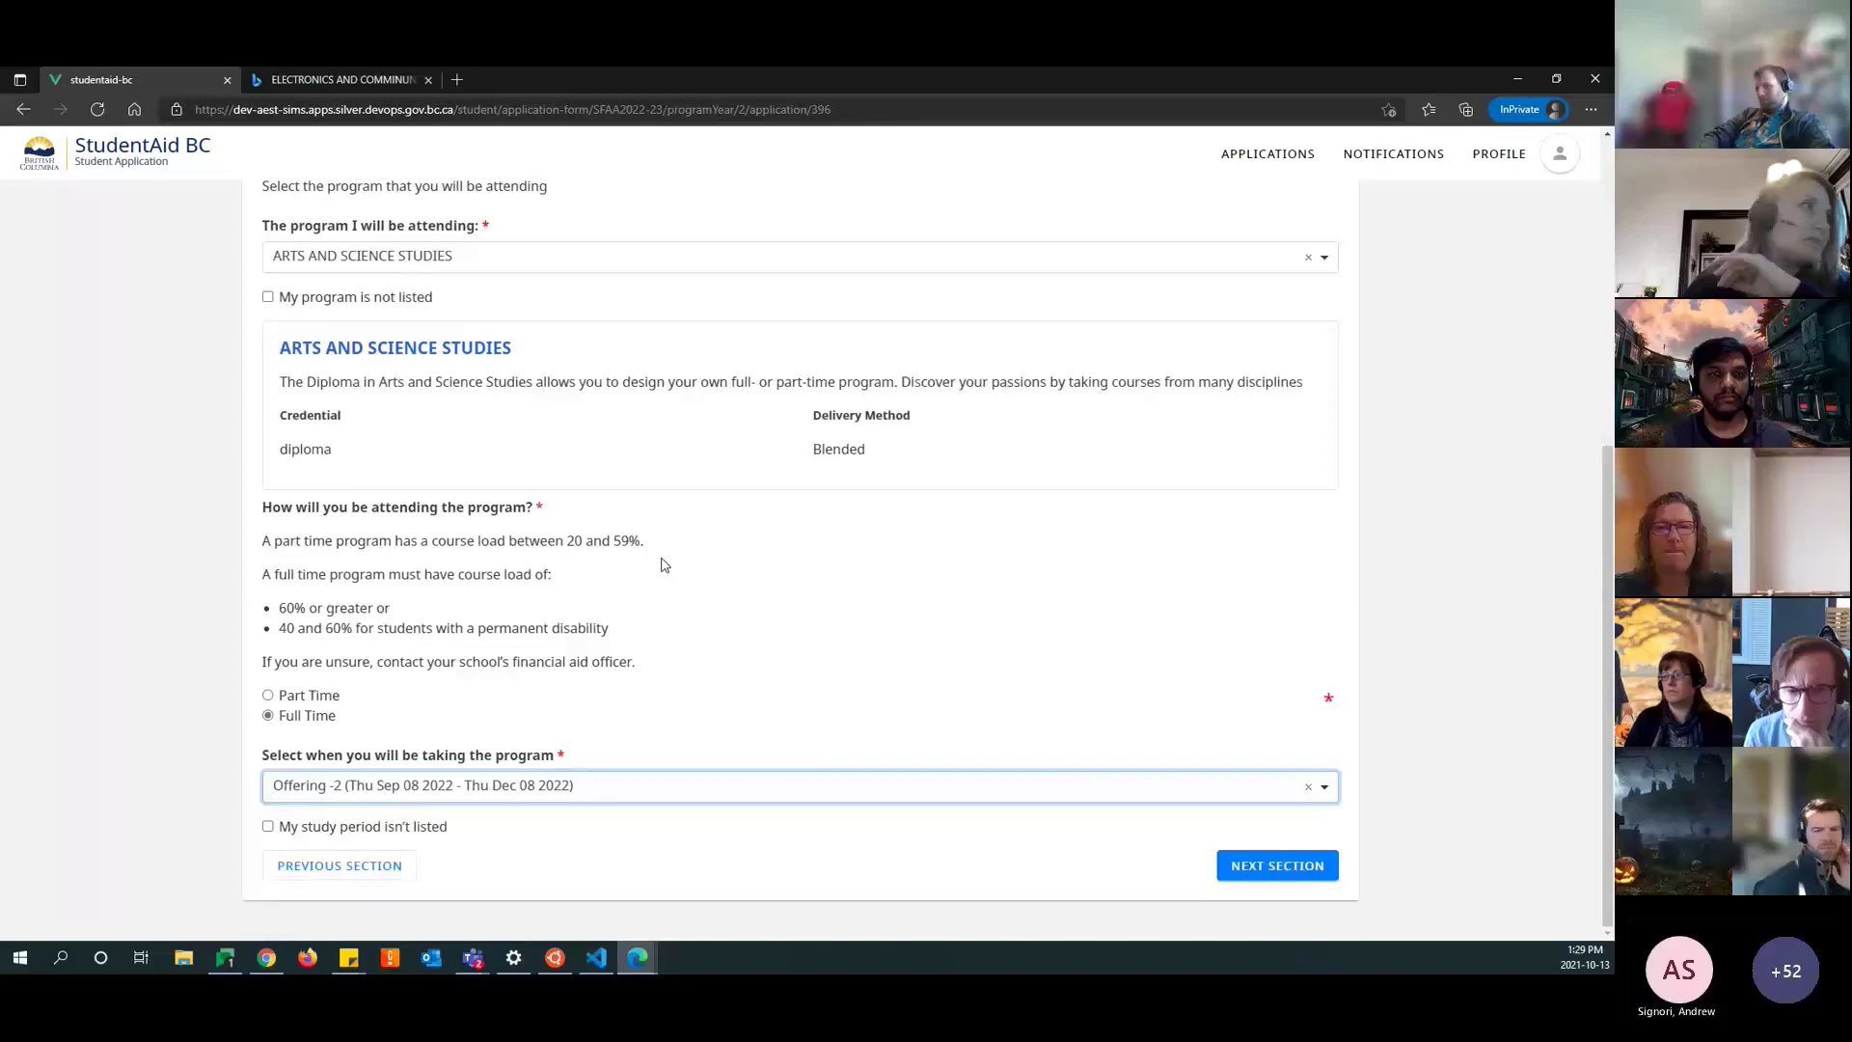
{"action": "scroll", "coordinate": [664, 565], "scroll_direction": "up", "scroll_amount": 3}
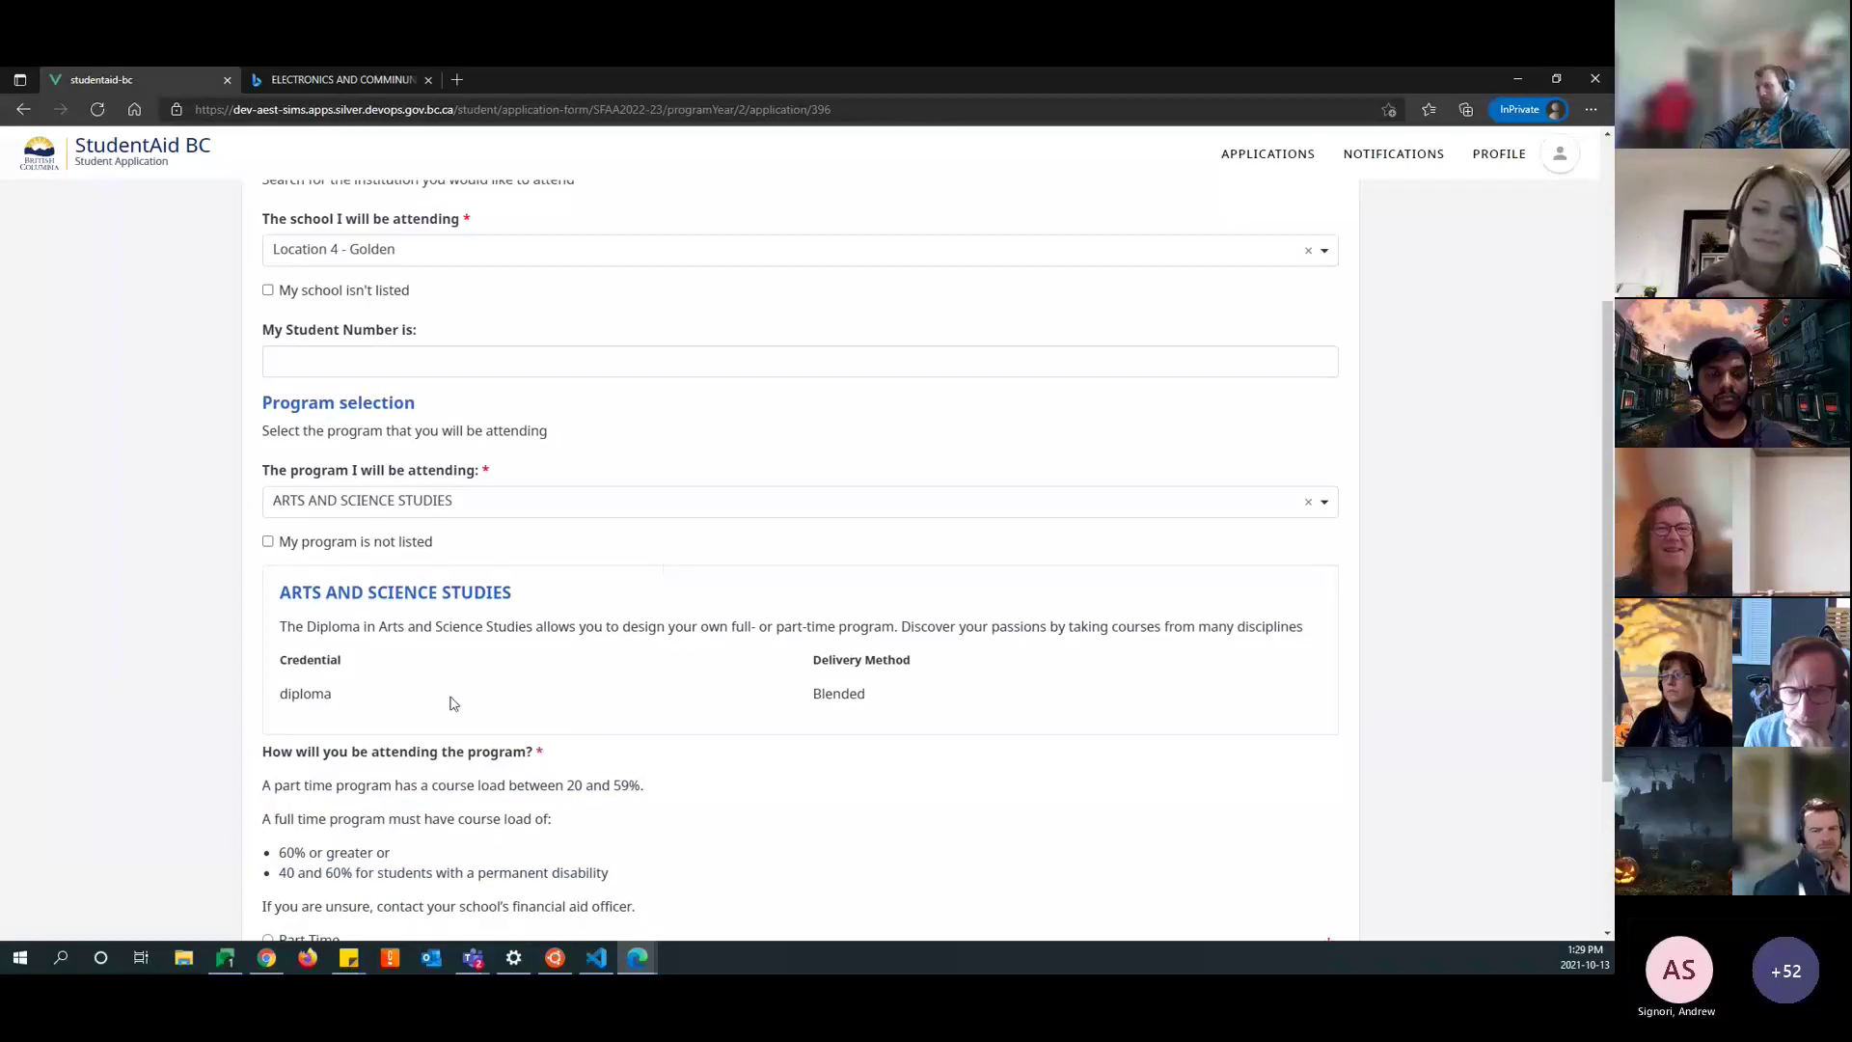
{"action": "key", "text": "alt+Tab"}
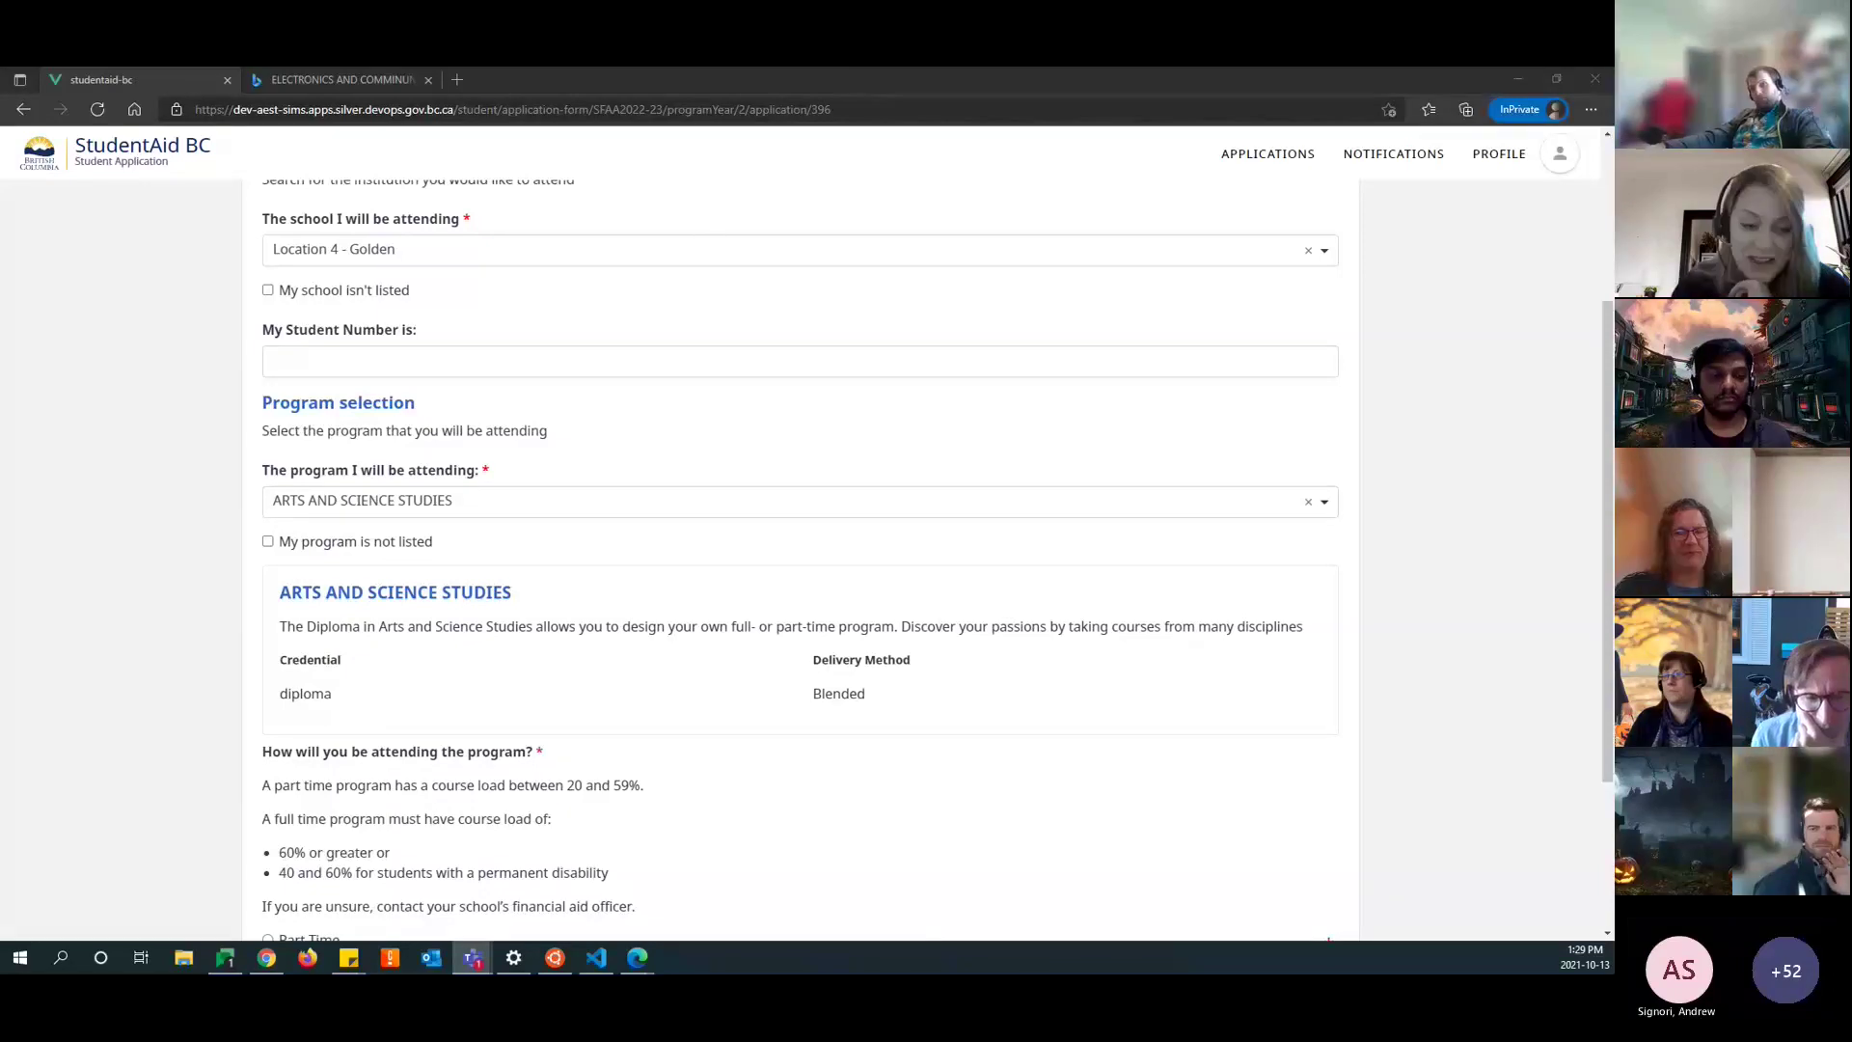
{"action": "scroll", "coordinate": [950, 644], "scroll_direction": "down", "scroll_amount": 3}
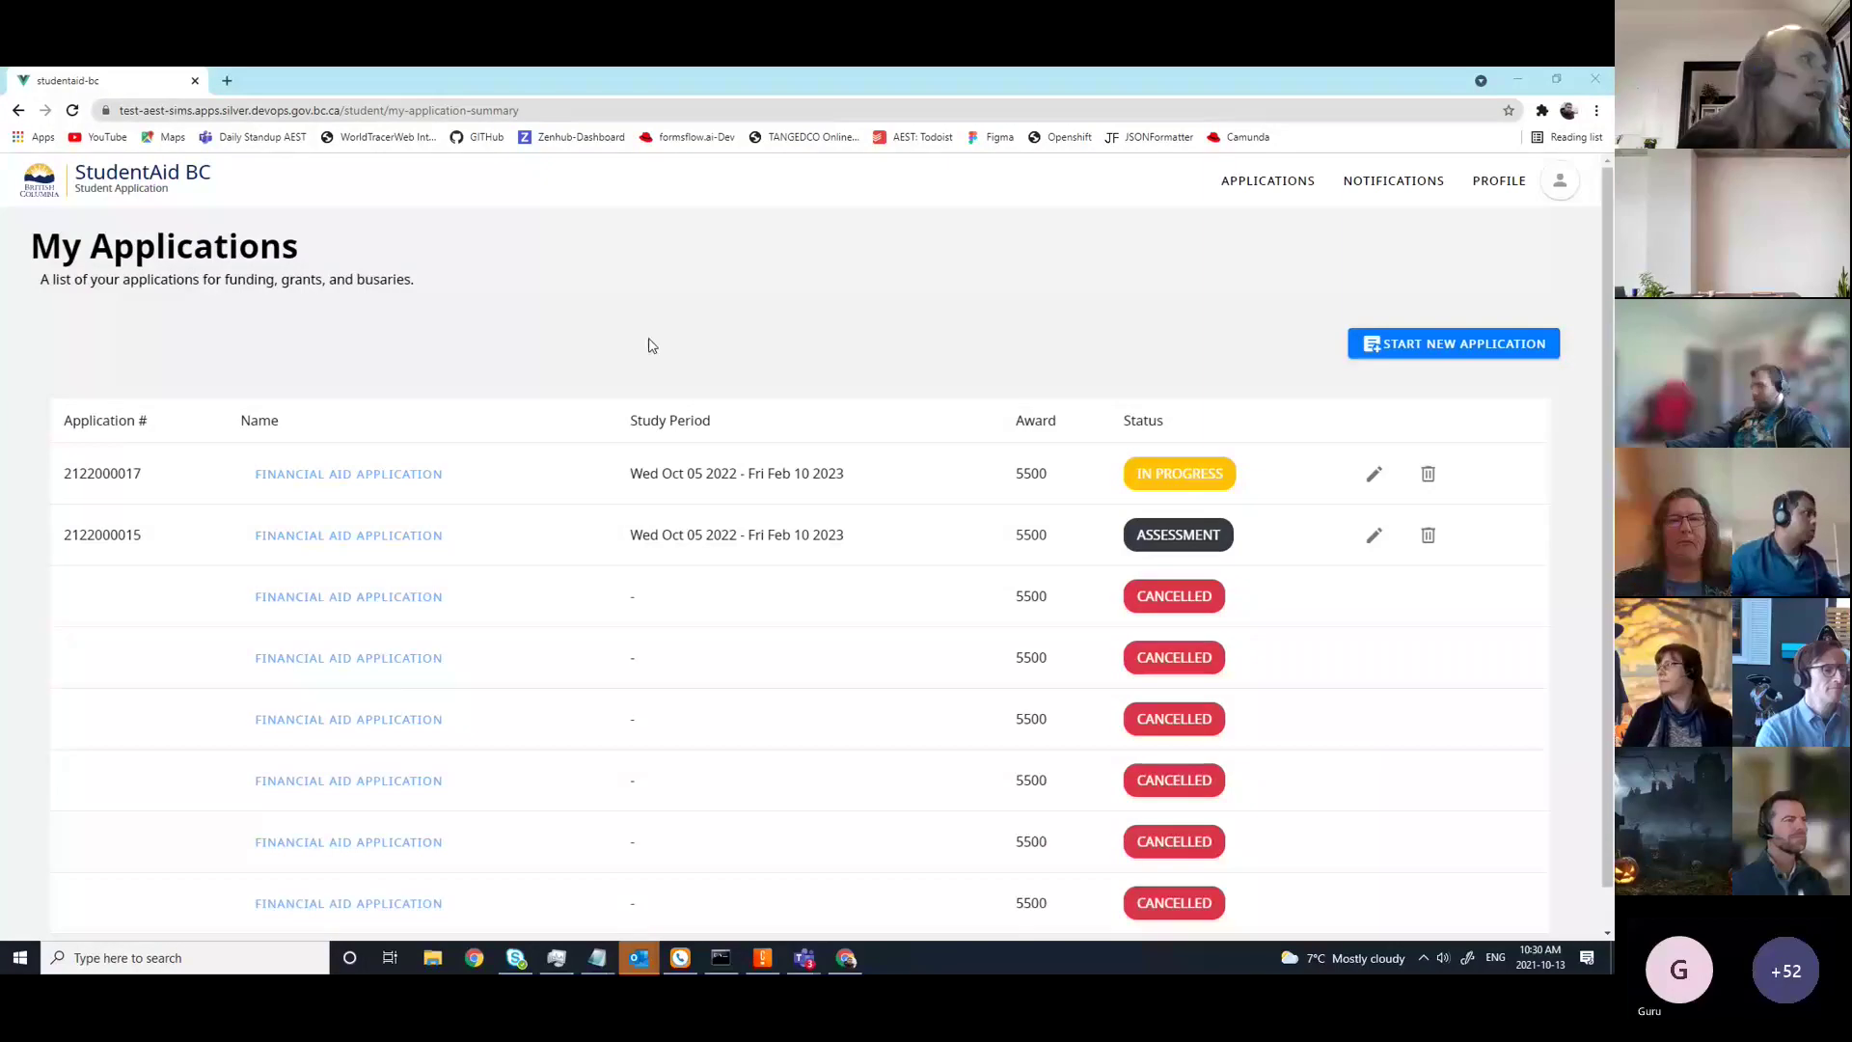
Start a new Full-time/Part-time application for the (2022-2023) study year, August 01, 2022 to July 31, 2023.
{"action": "left_click", "coordinate": [1373, 343]}
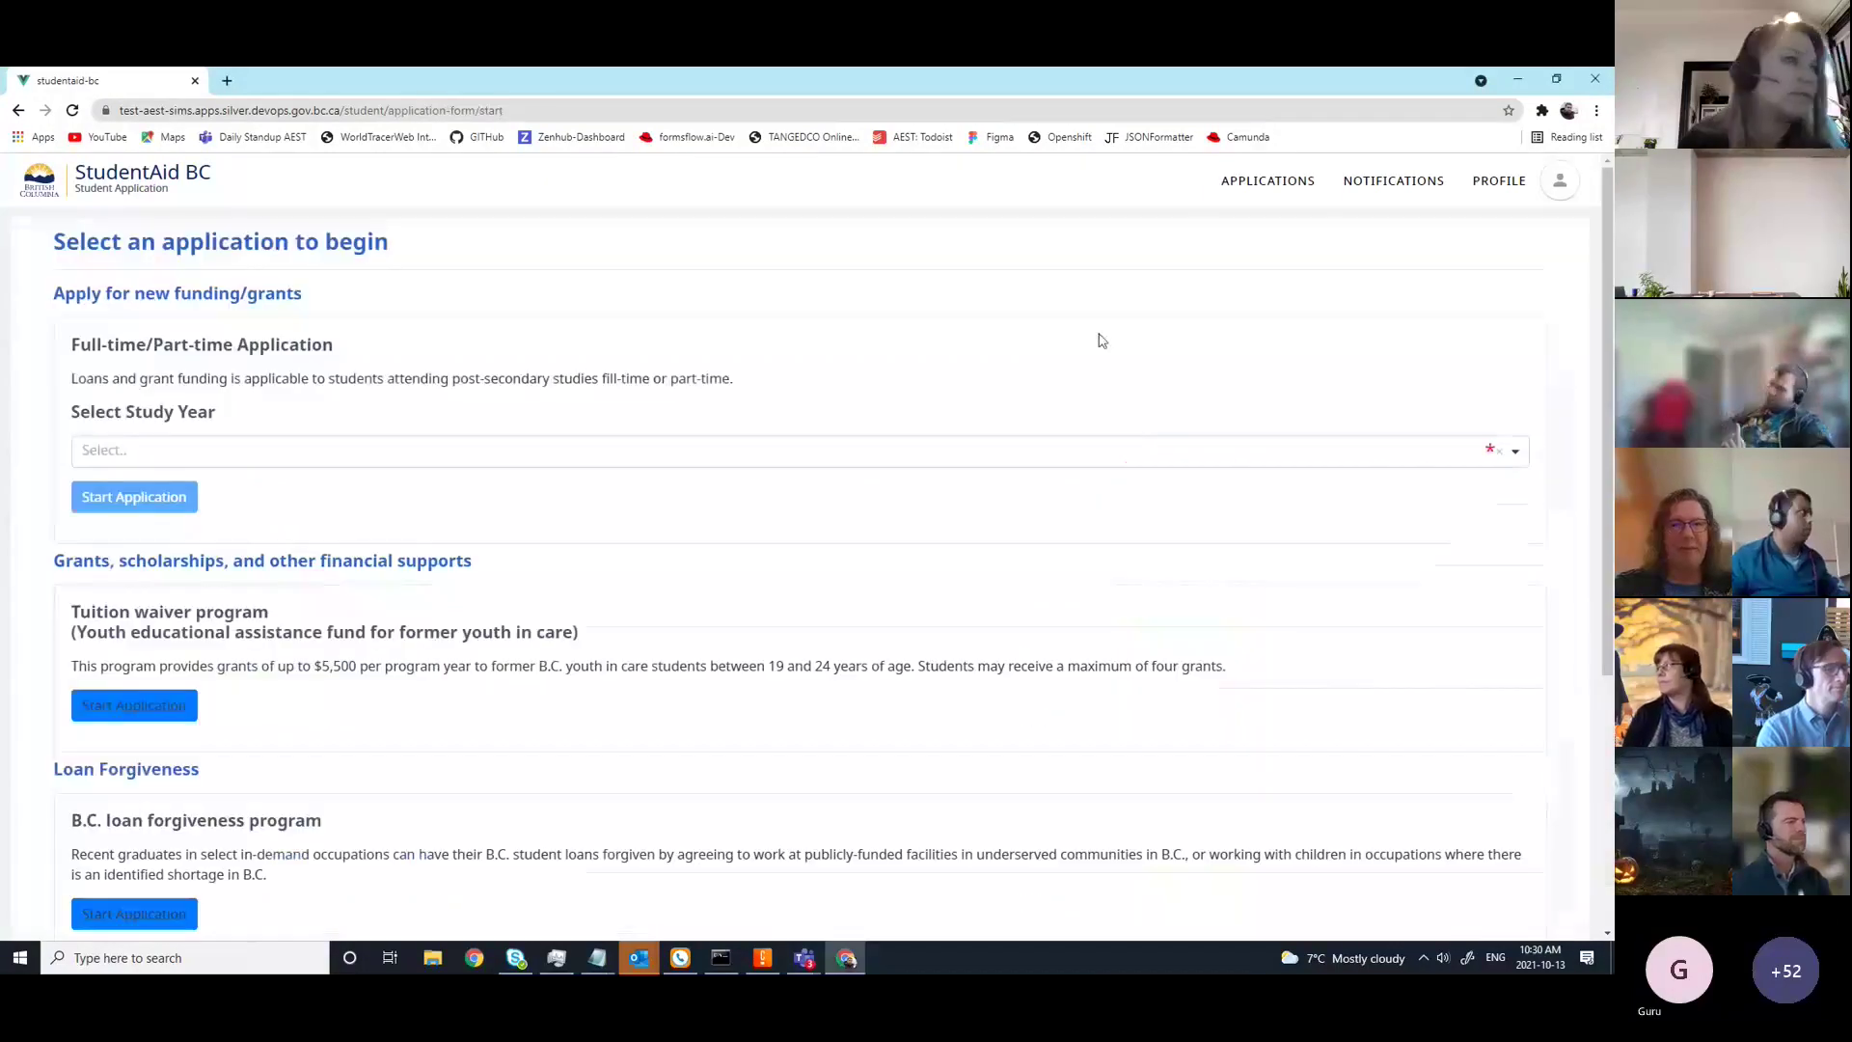
{"action": "left_click", "coordinate": [19, 110]}
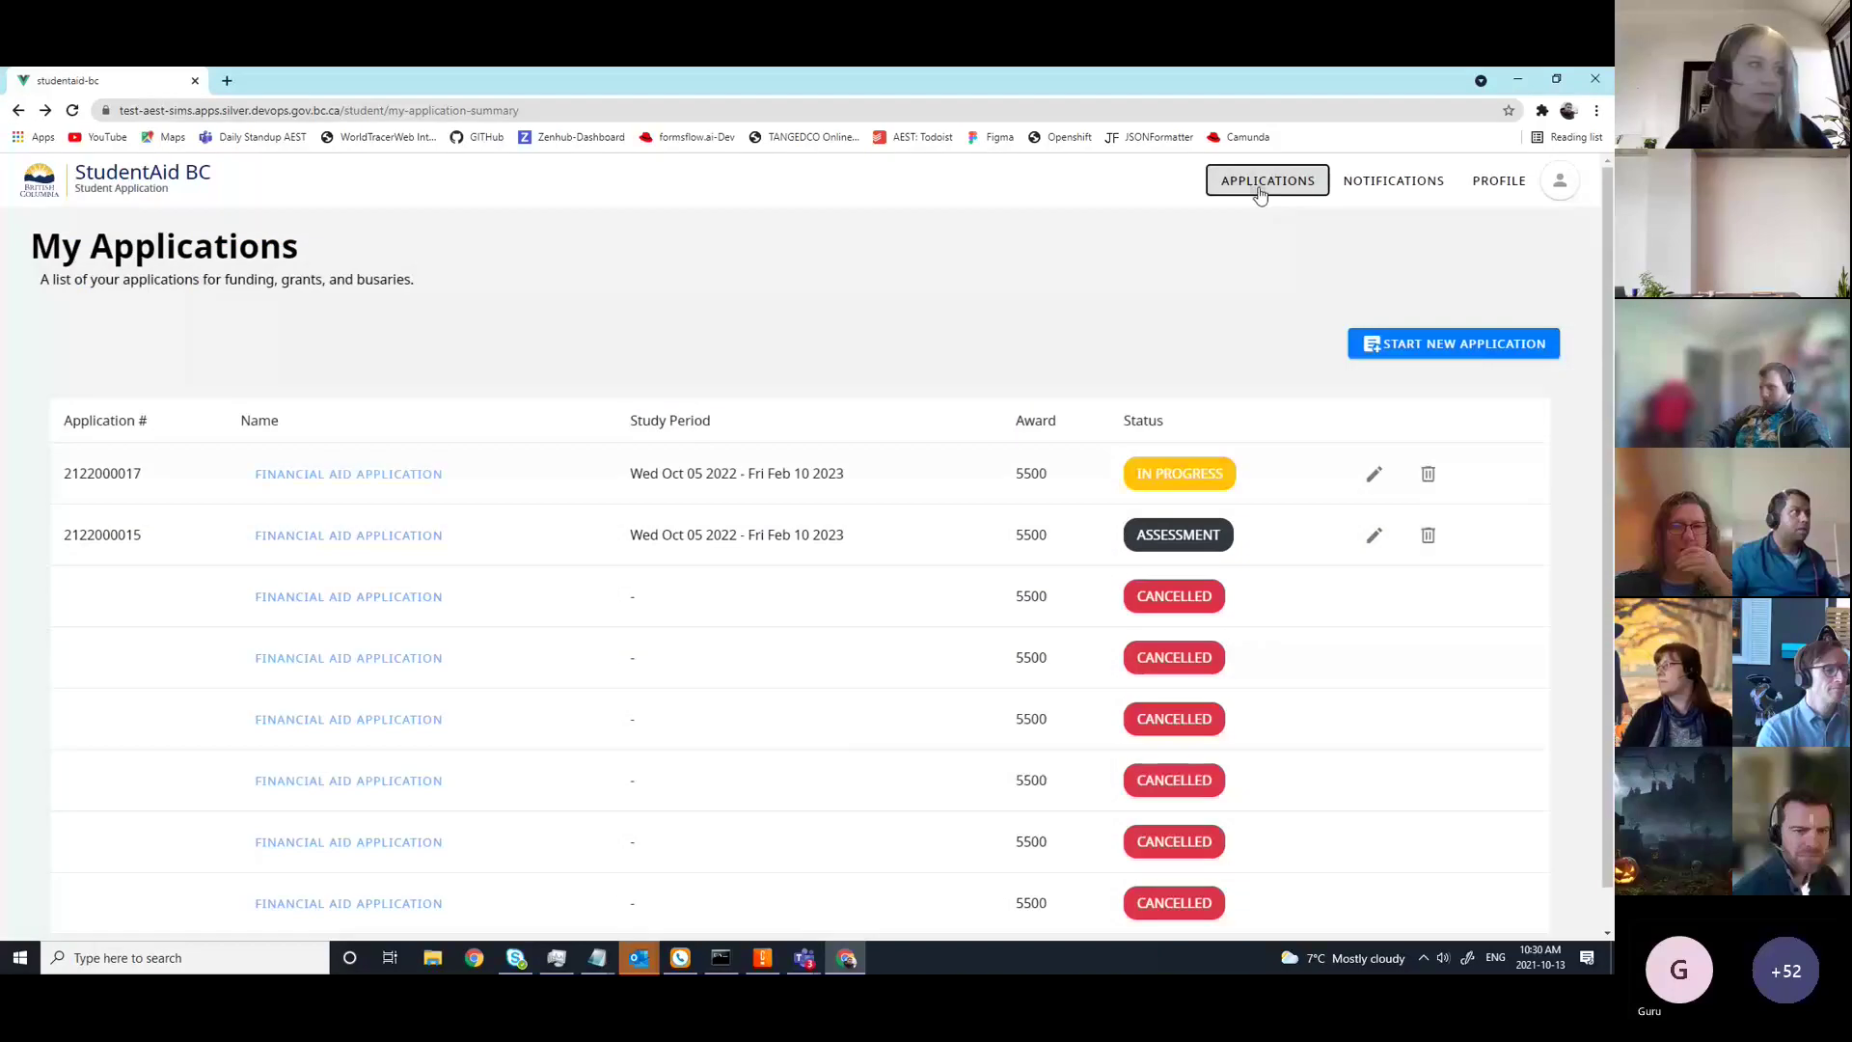
{"action": "left_click", "coordinate": [1458, 349]}
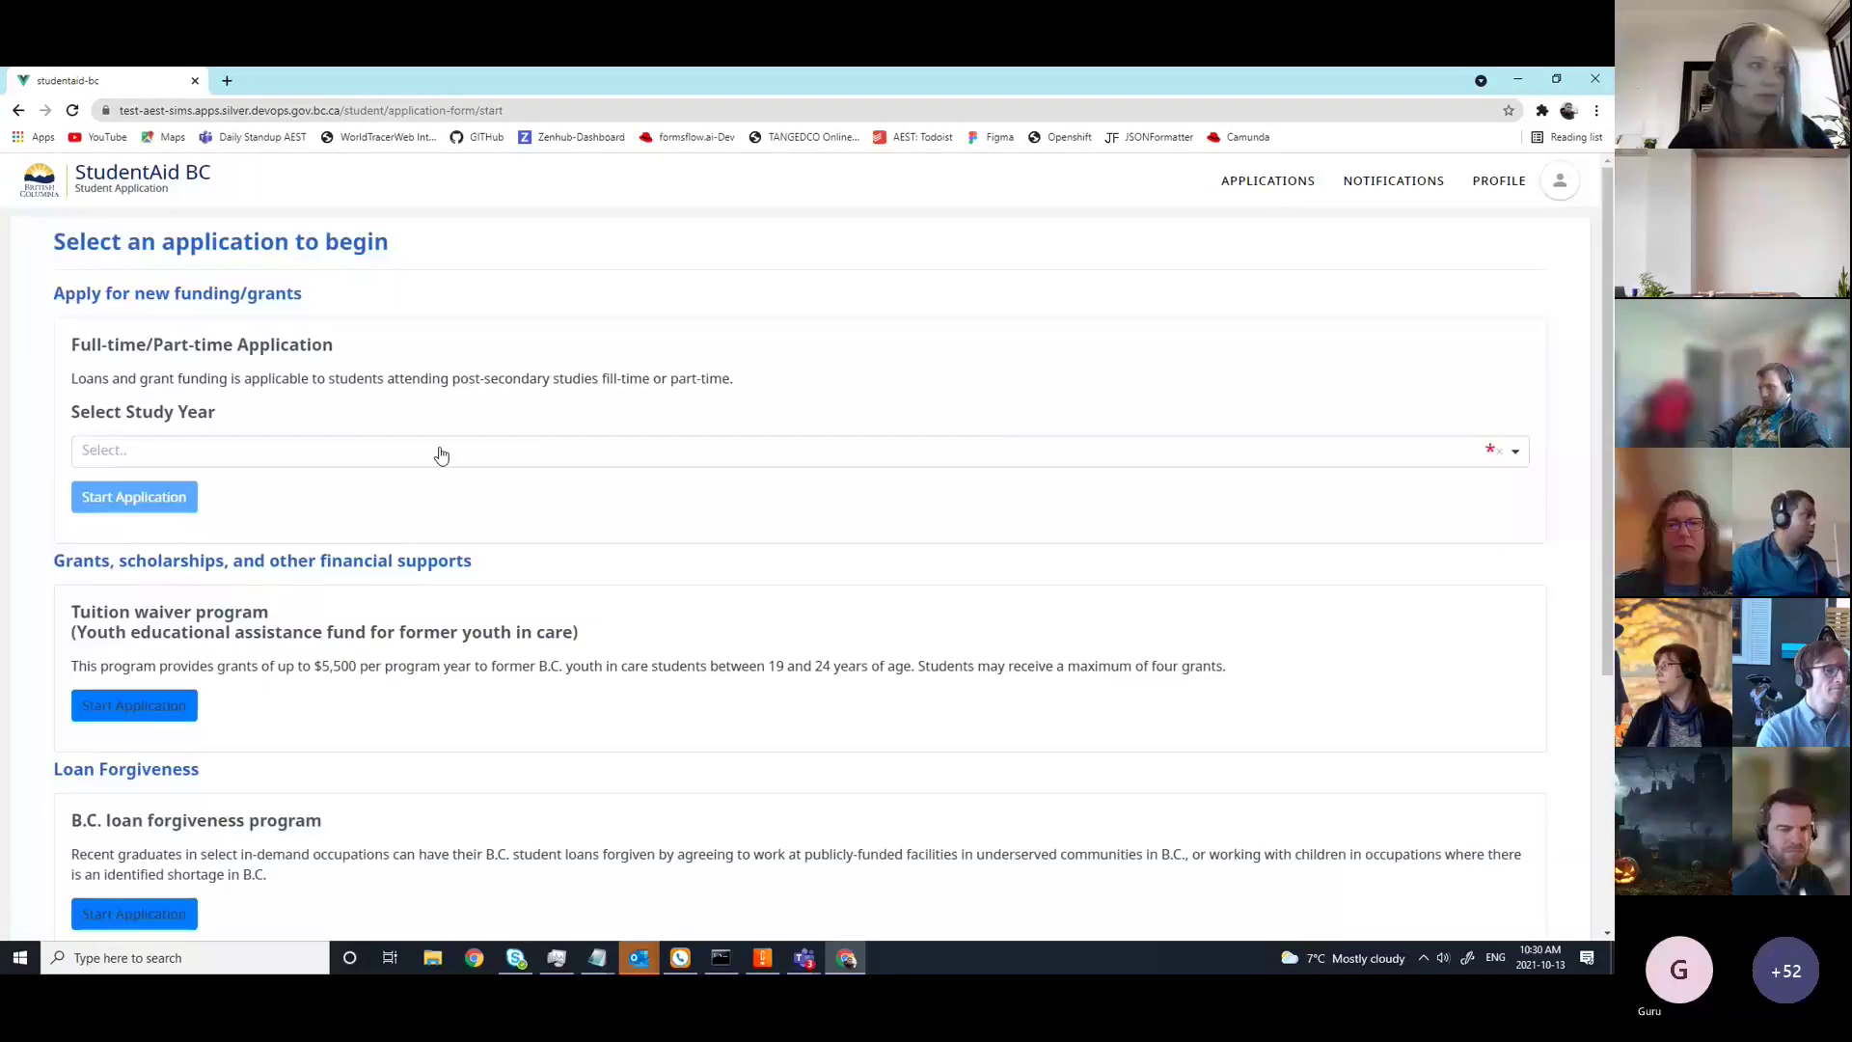
{"action": "left_click", "coordinate": [441, 452]}
{"action": "left_click", "coordinate": [266, 554]}
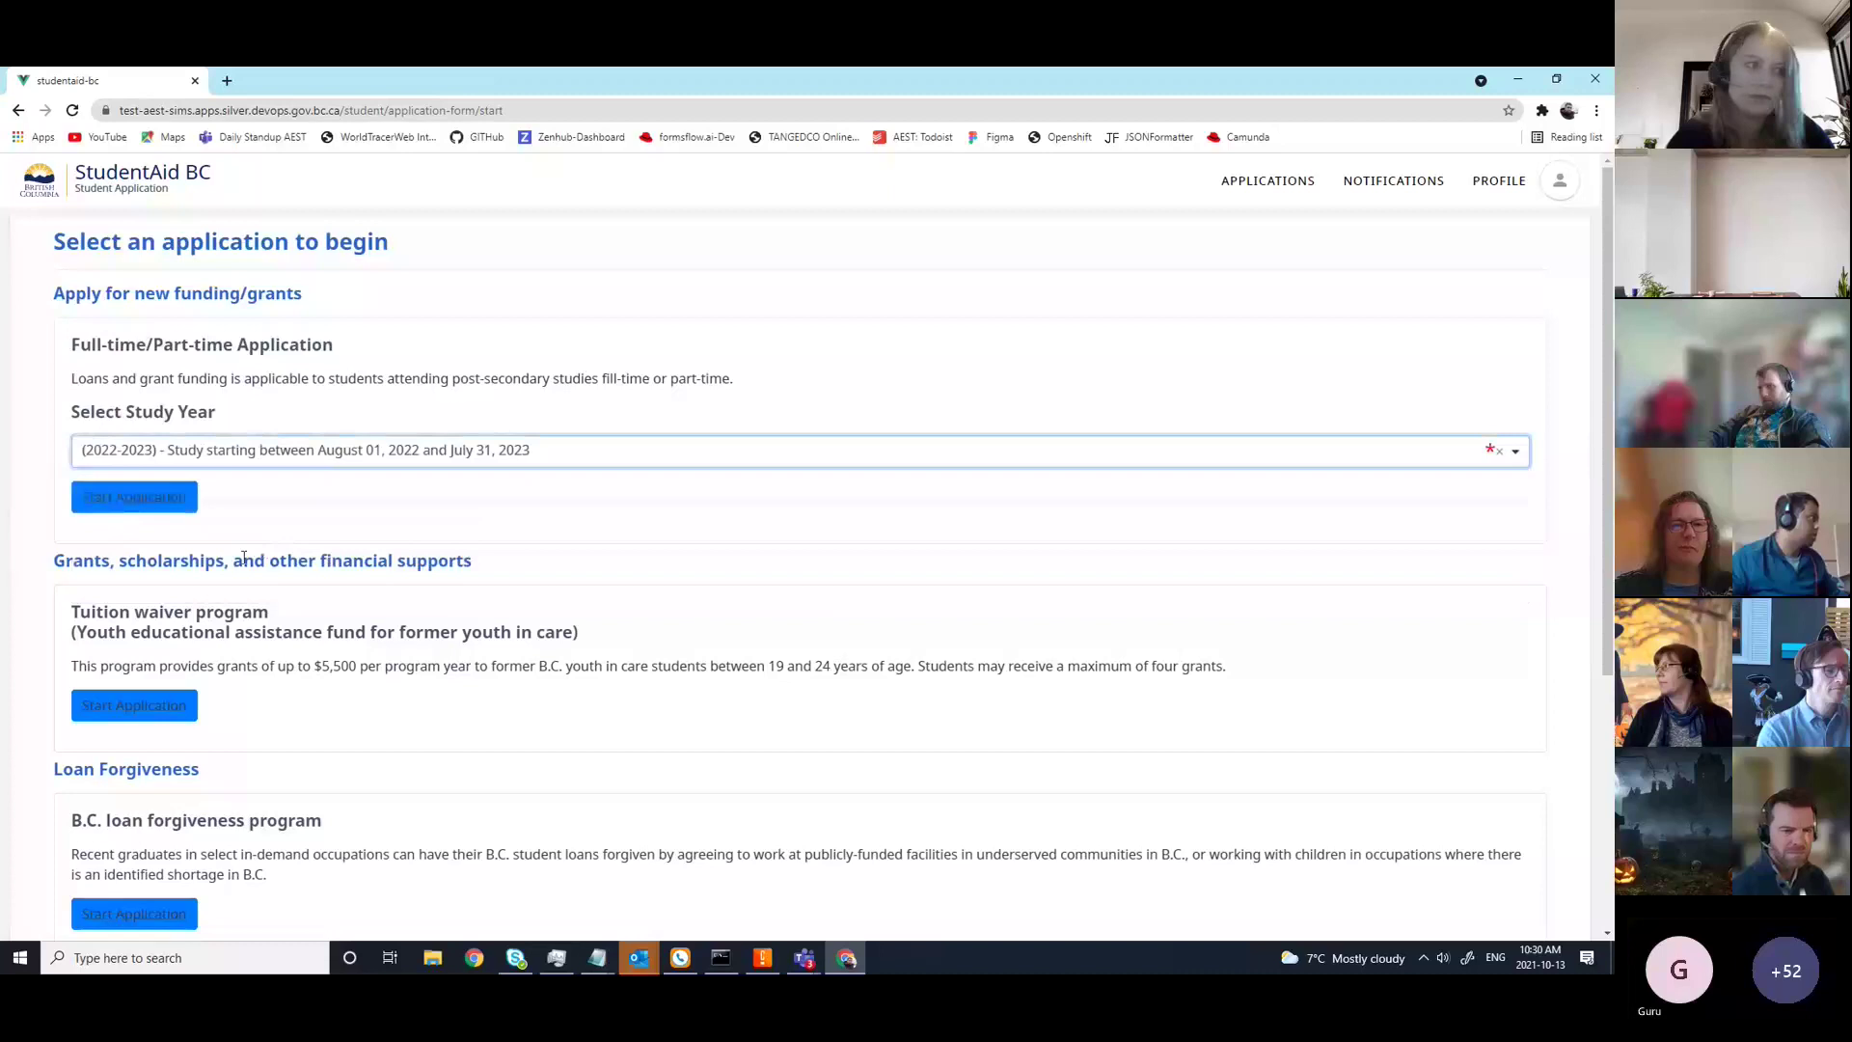
{"action": "left_click", "coordinate": [134, 496]}
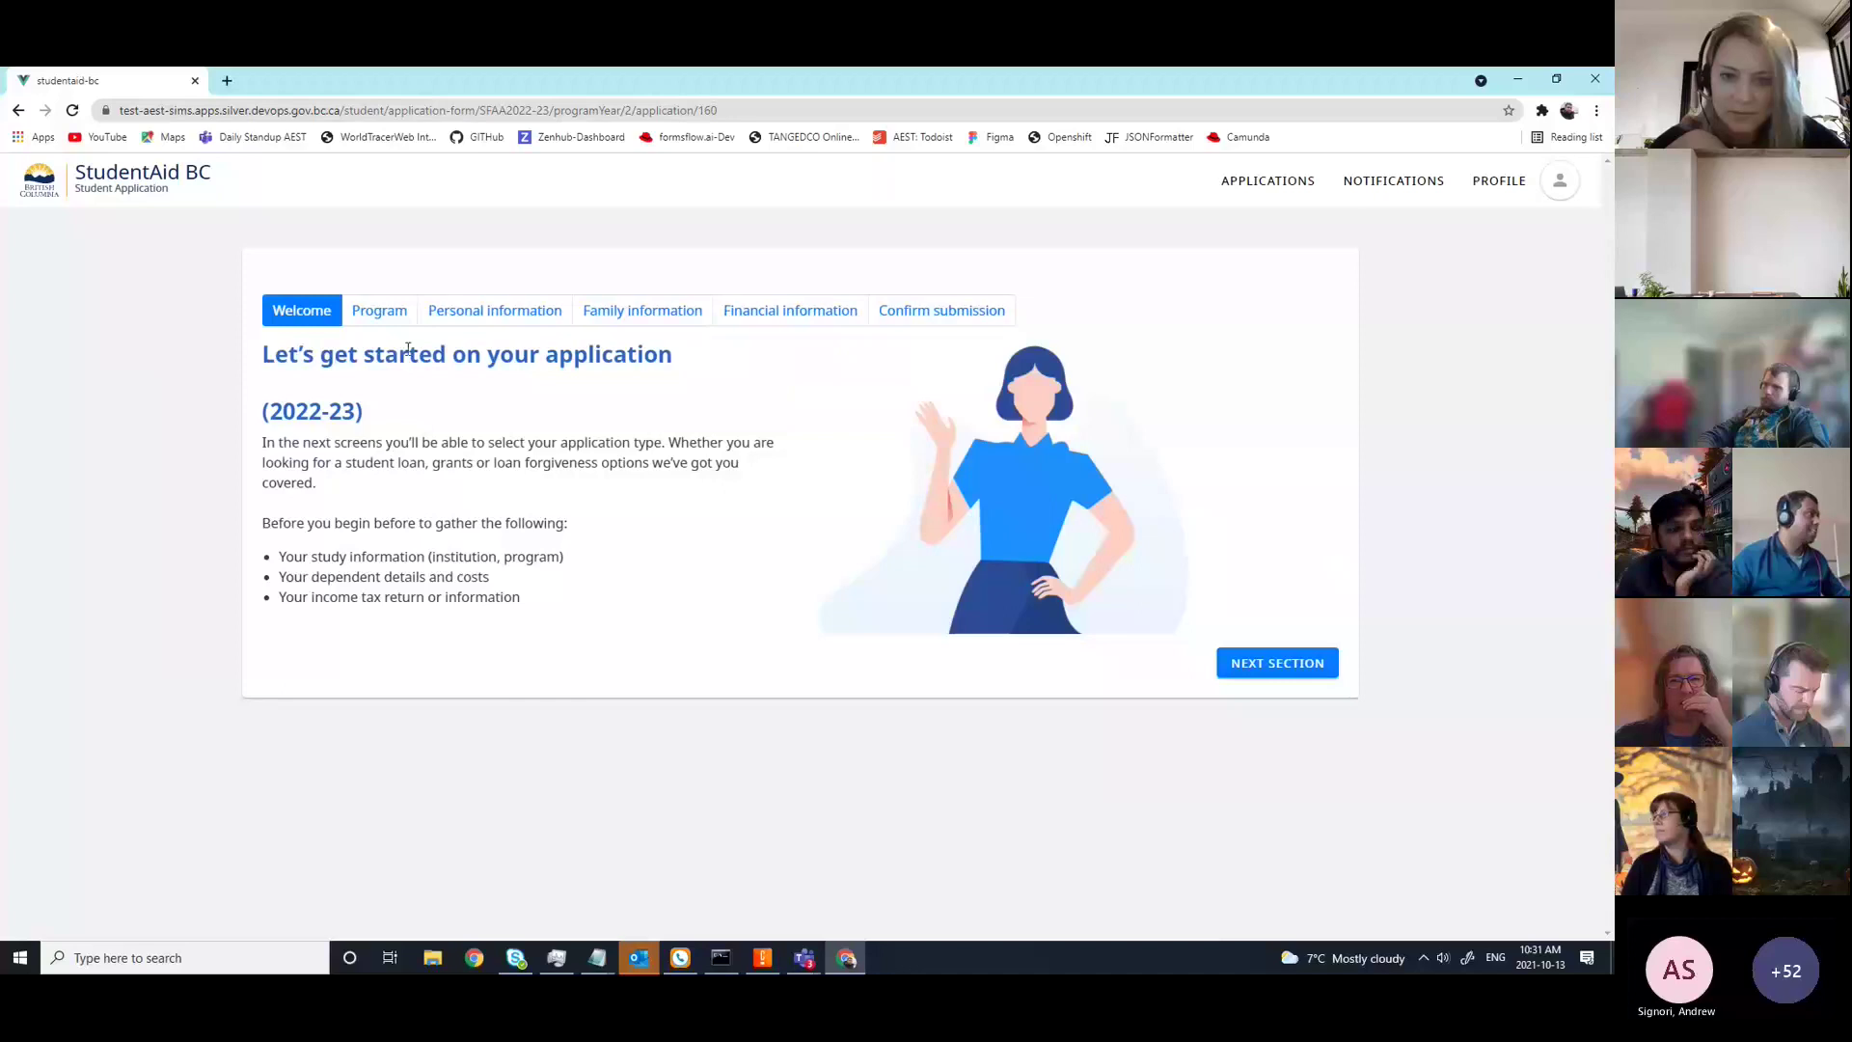
Set the citizenship status to Permanent resident in the new application's Personal information section.
{"action": "left_click", "coordinate": [380, 314]}
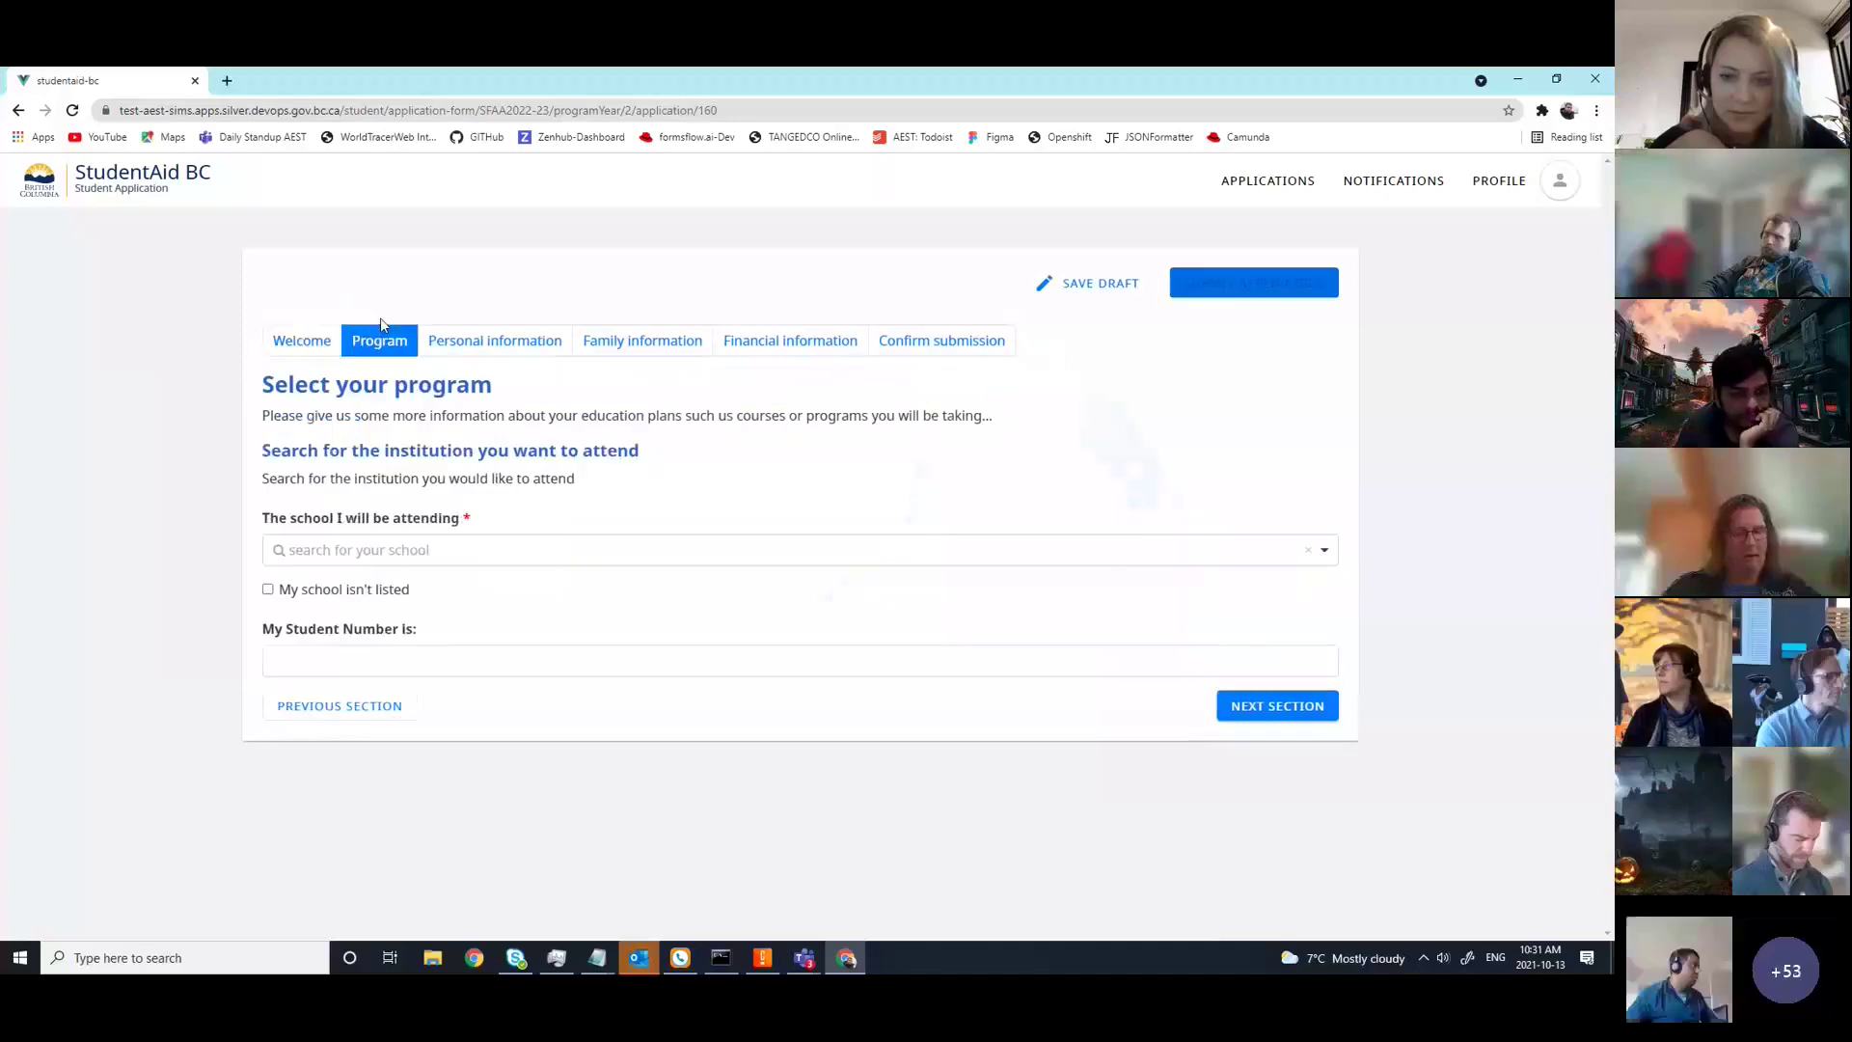
{"action": "left_click", "coordinate": [461, 350]}
{"action": "scroll", "coordinate": [534, 397], "scroll_direction": "down", "scroll_amount": 2}
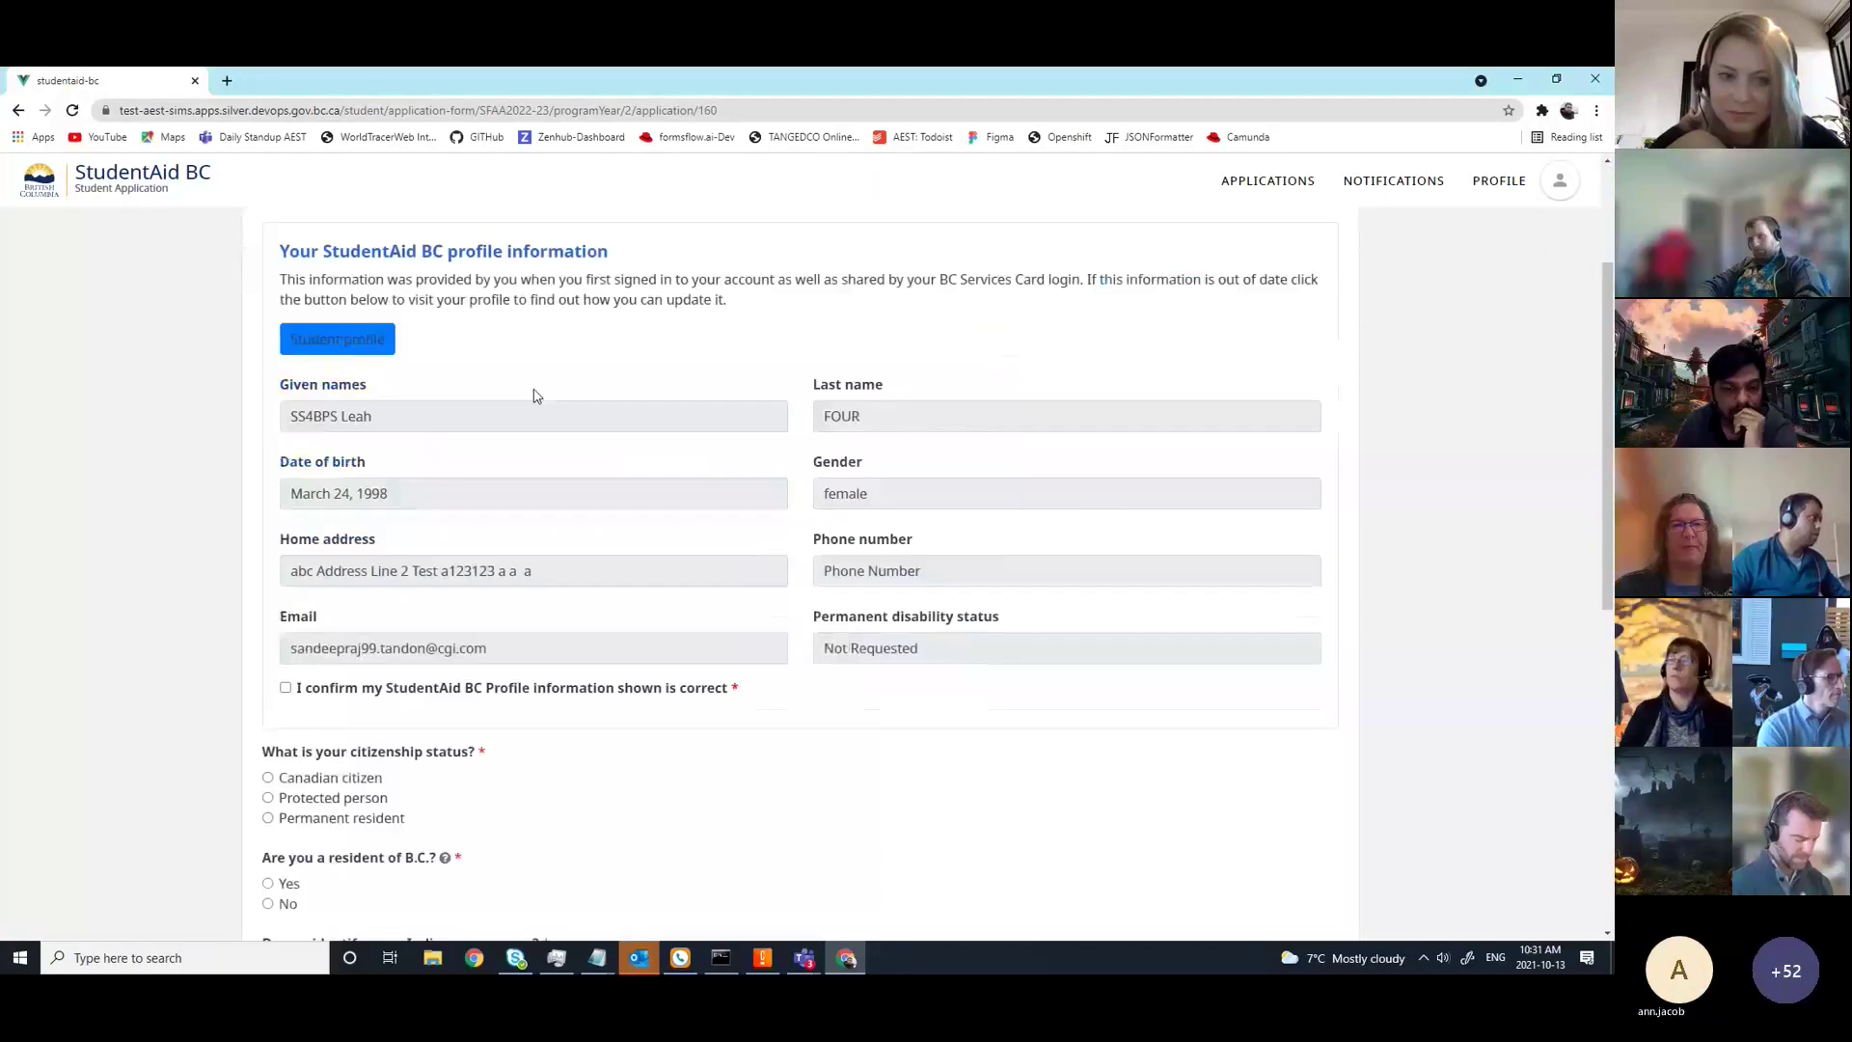
{"action": "scroll", "coordinate": [533, 396], "scroll_direction": "down", "scroll_amount": 1}
{"action": "scroll", "coordinate": [534, 396], "scroll_direction": "down", "scroll_amount": 1}
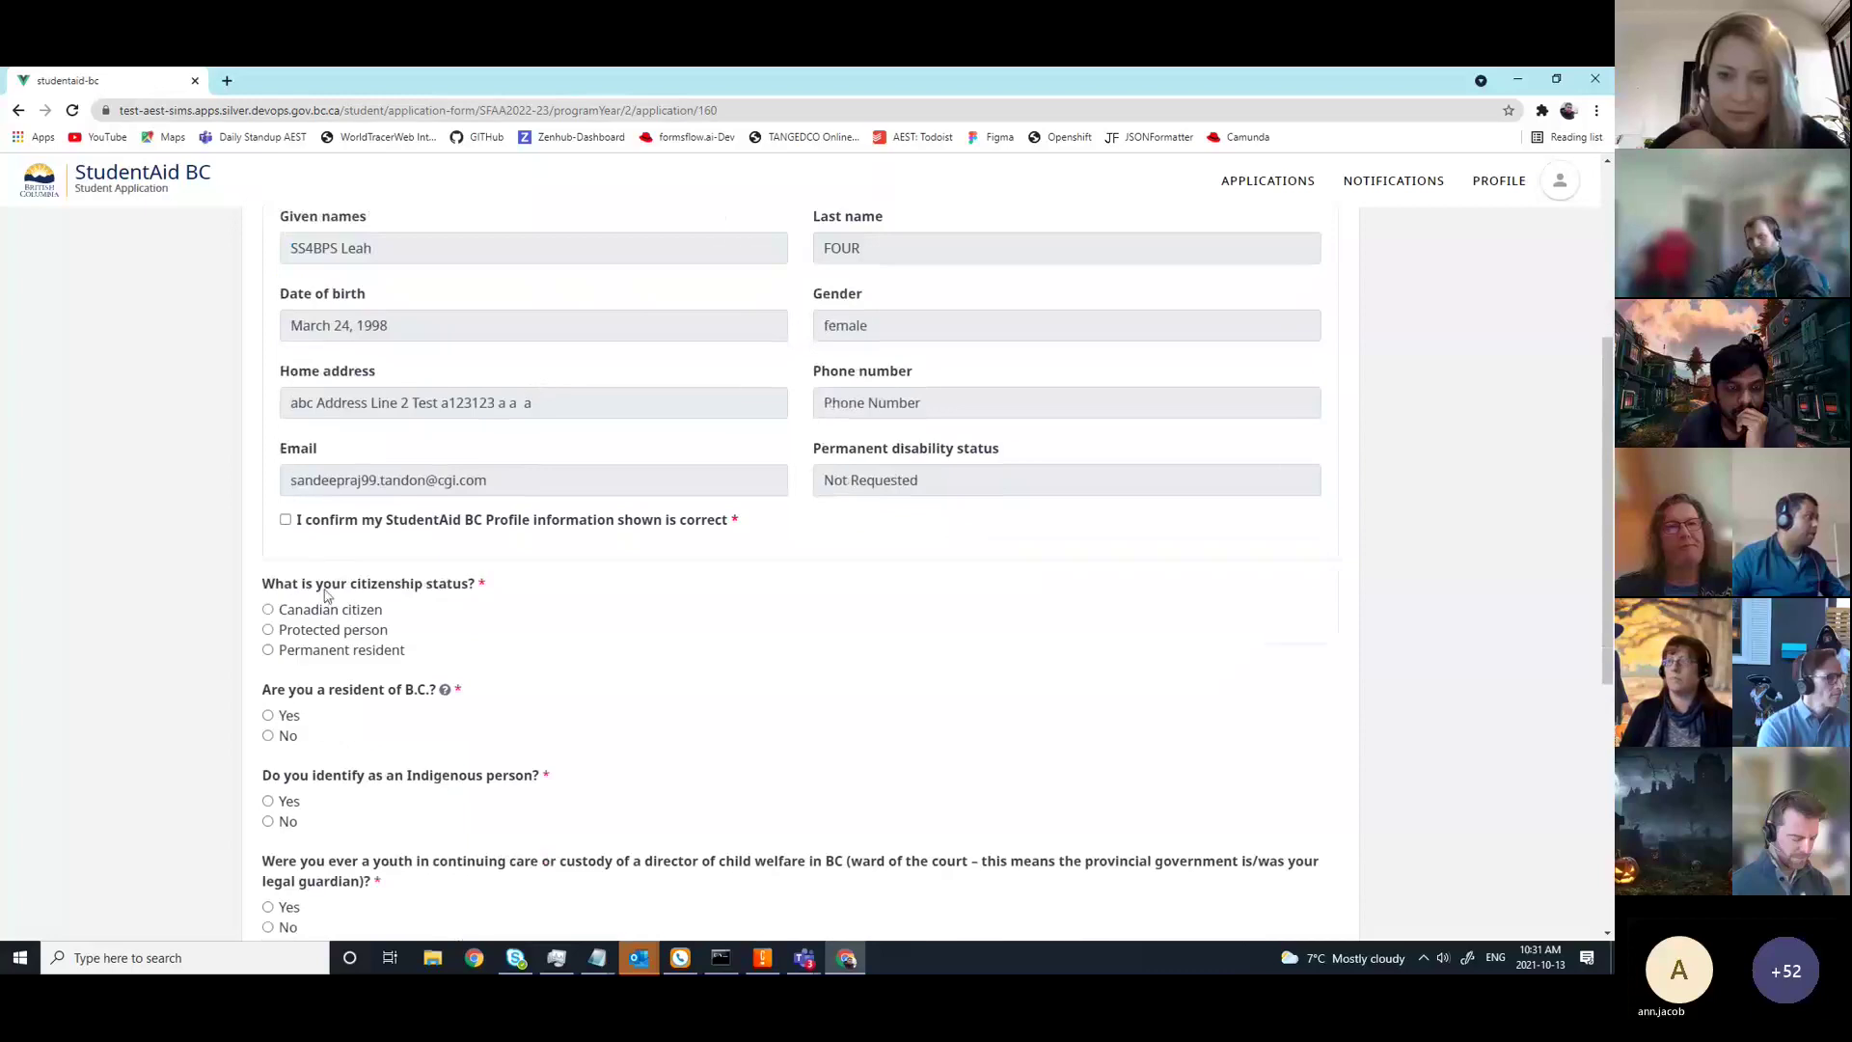
{"action": "scroll", "coordinate": [509, 598], "scroll_direction": "down", "scroll_amount": 2}
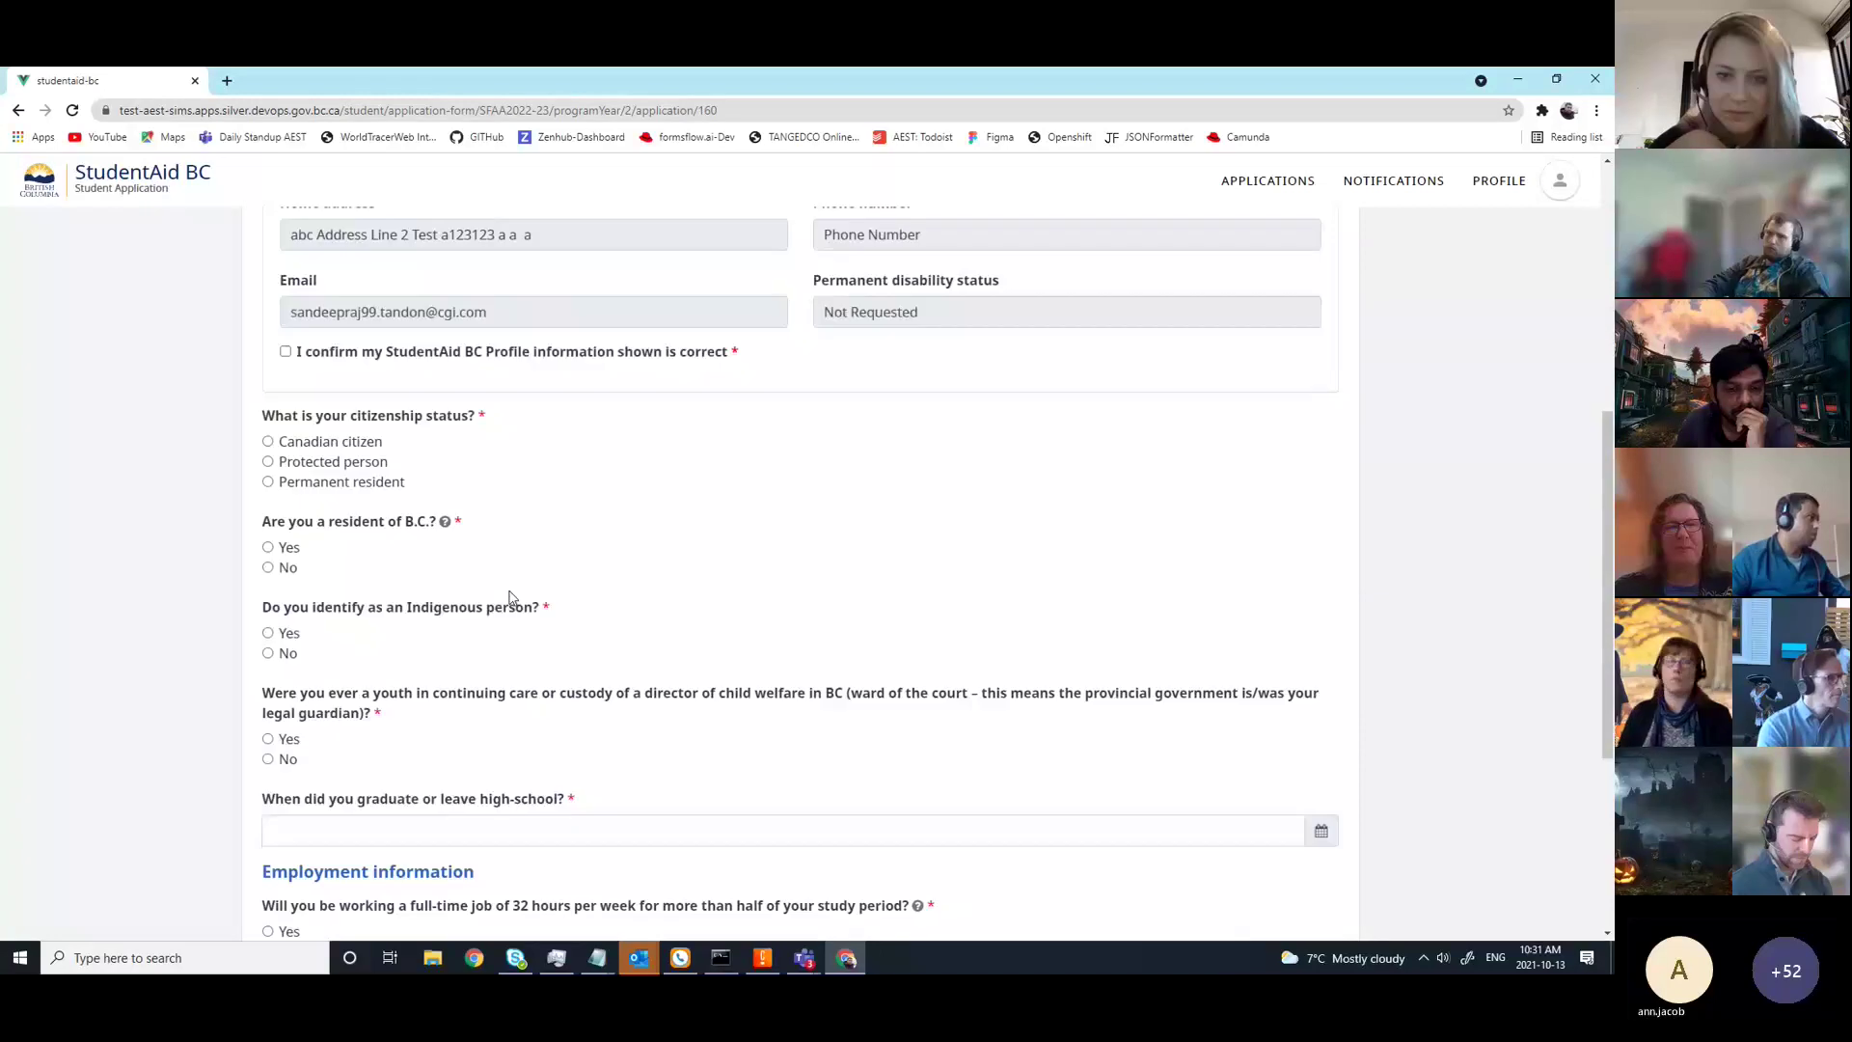
{"action": "left_click", "coordinate": [268, 482]}
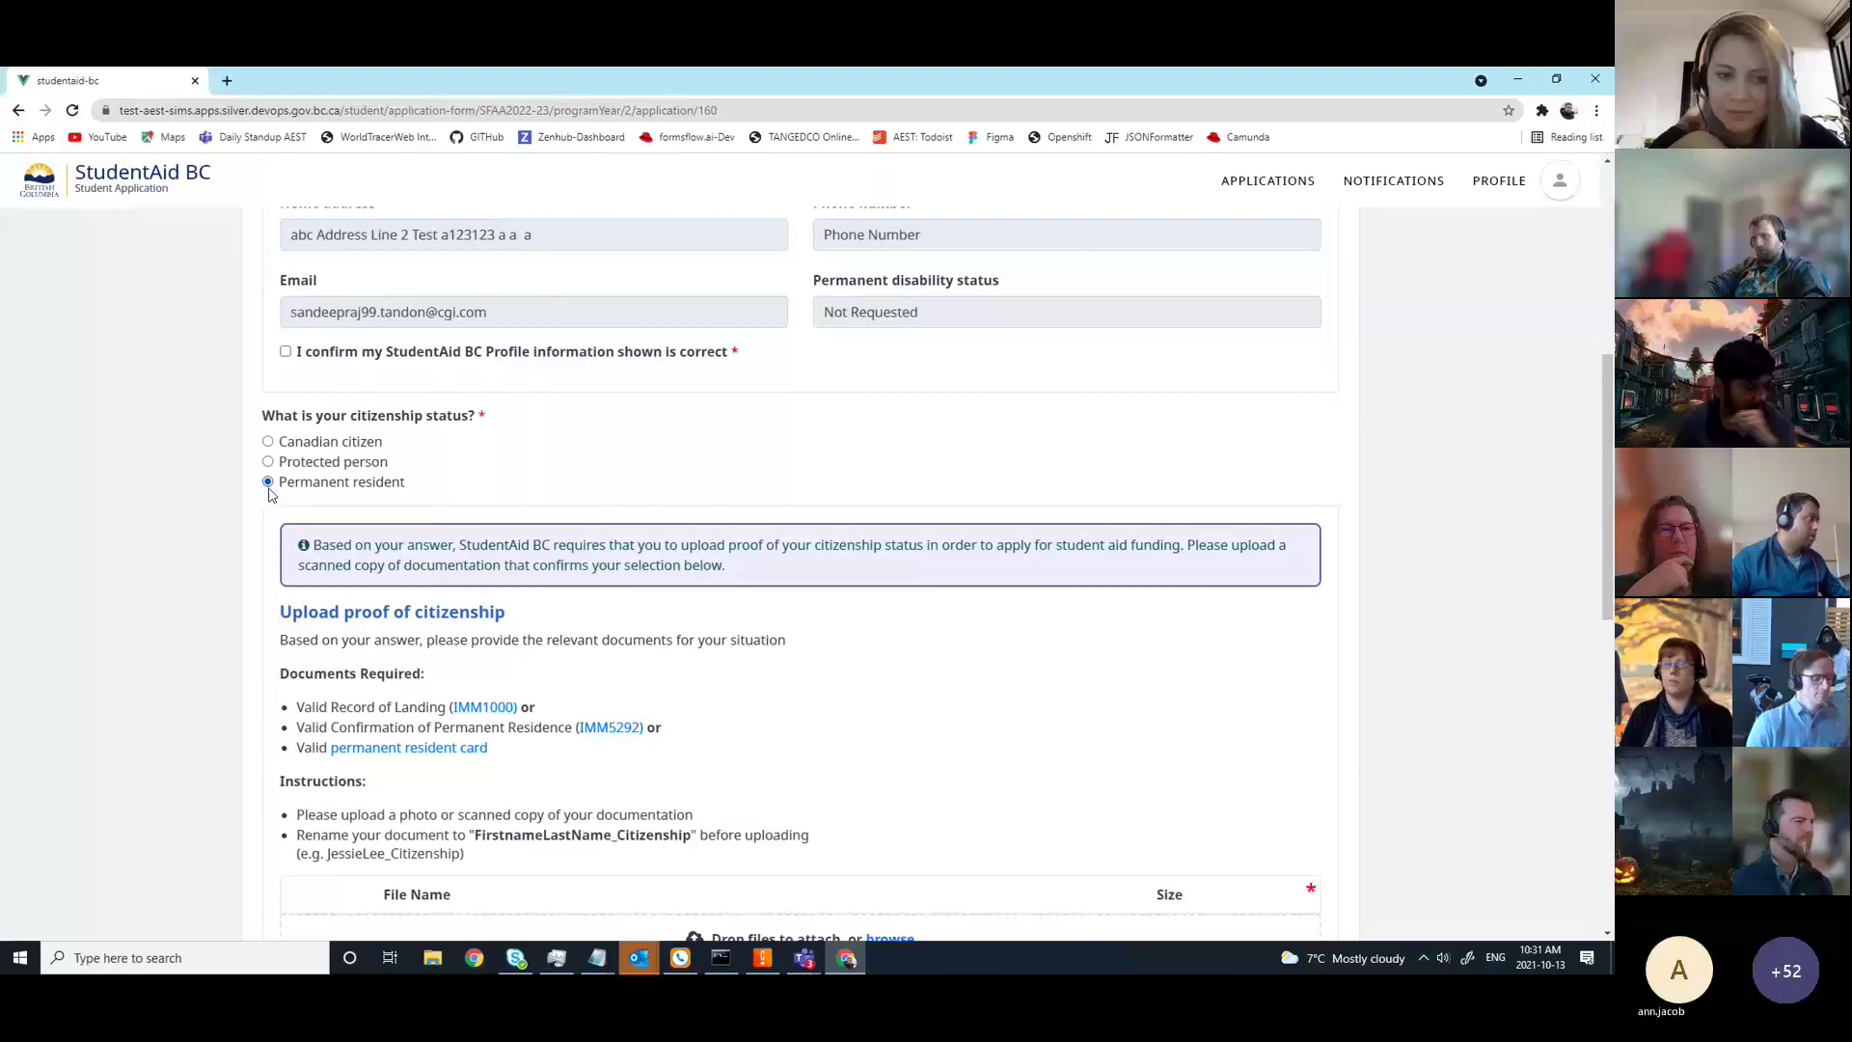
Examine the proof of citizenship requirements for a permanent resident, including required documents, file naming, accepted formats and size limit.
{"action": "scroll", "coordinate": [430, 520], "scroll_direction": "down", "scroll_amount": 2}
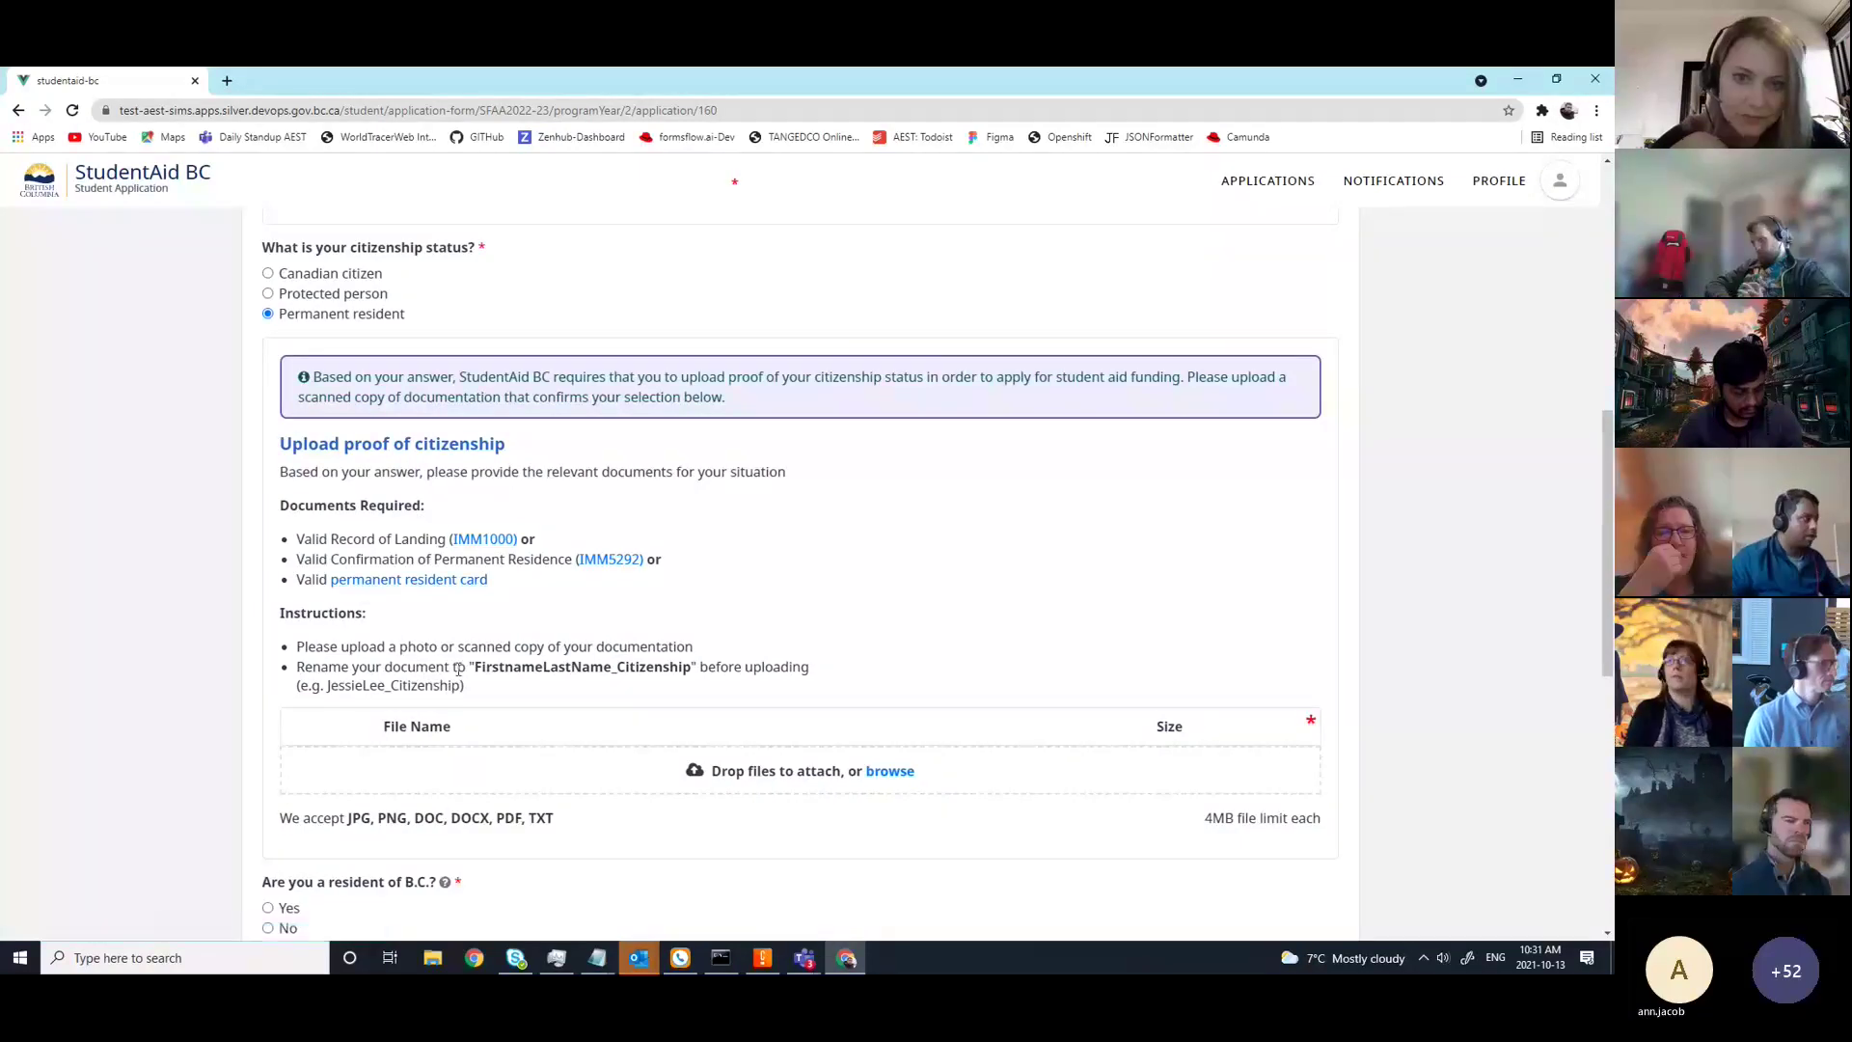
{"action": "left_click_drag", "start_coordinate": [512, 659], "coordinate": [689, 672]}
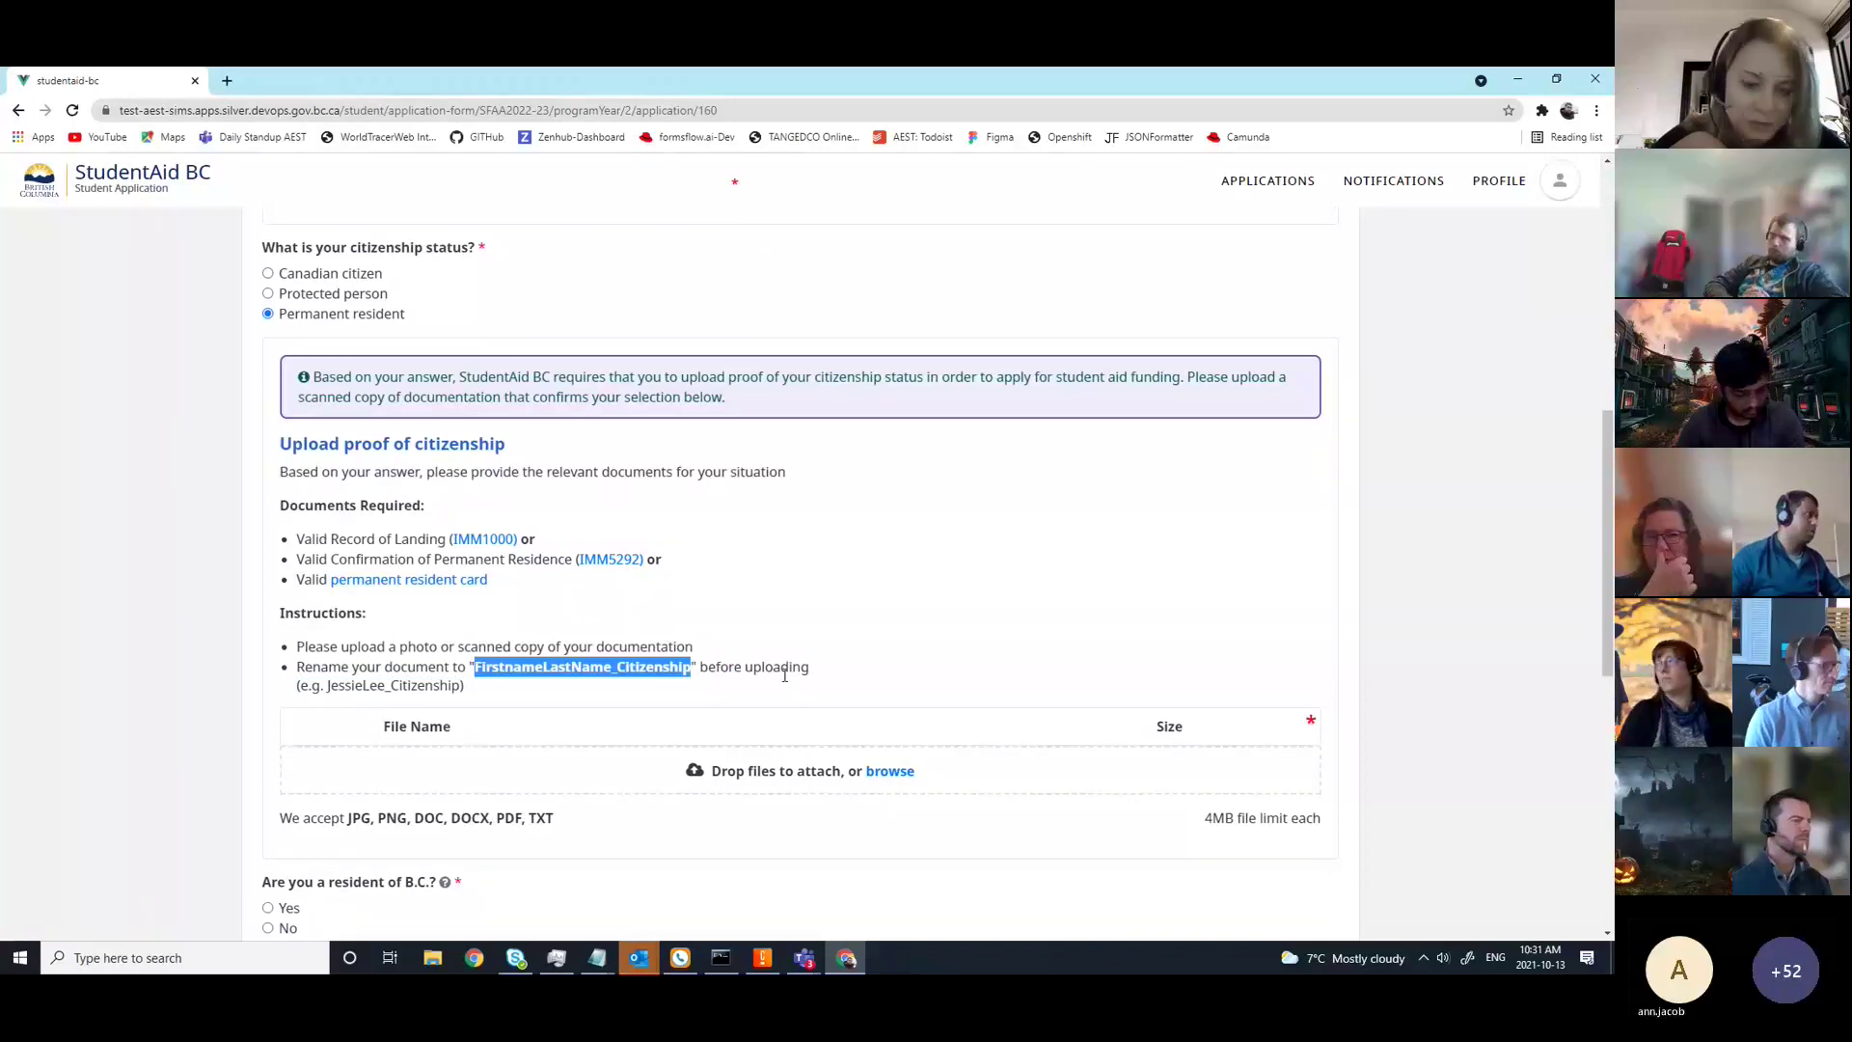
{"action": "left_click", "coordinate": [536, 640]}
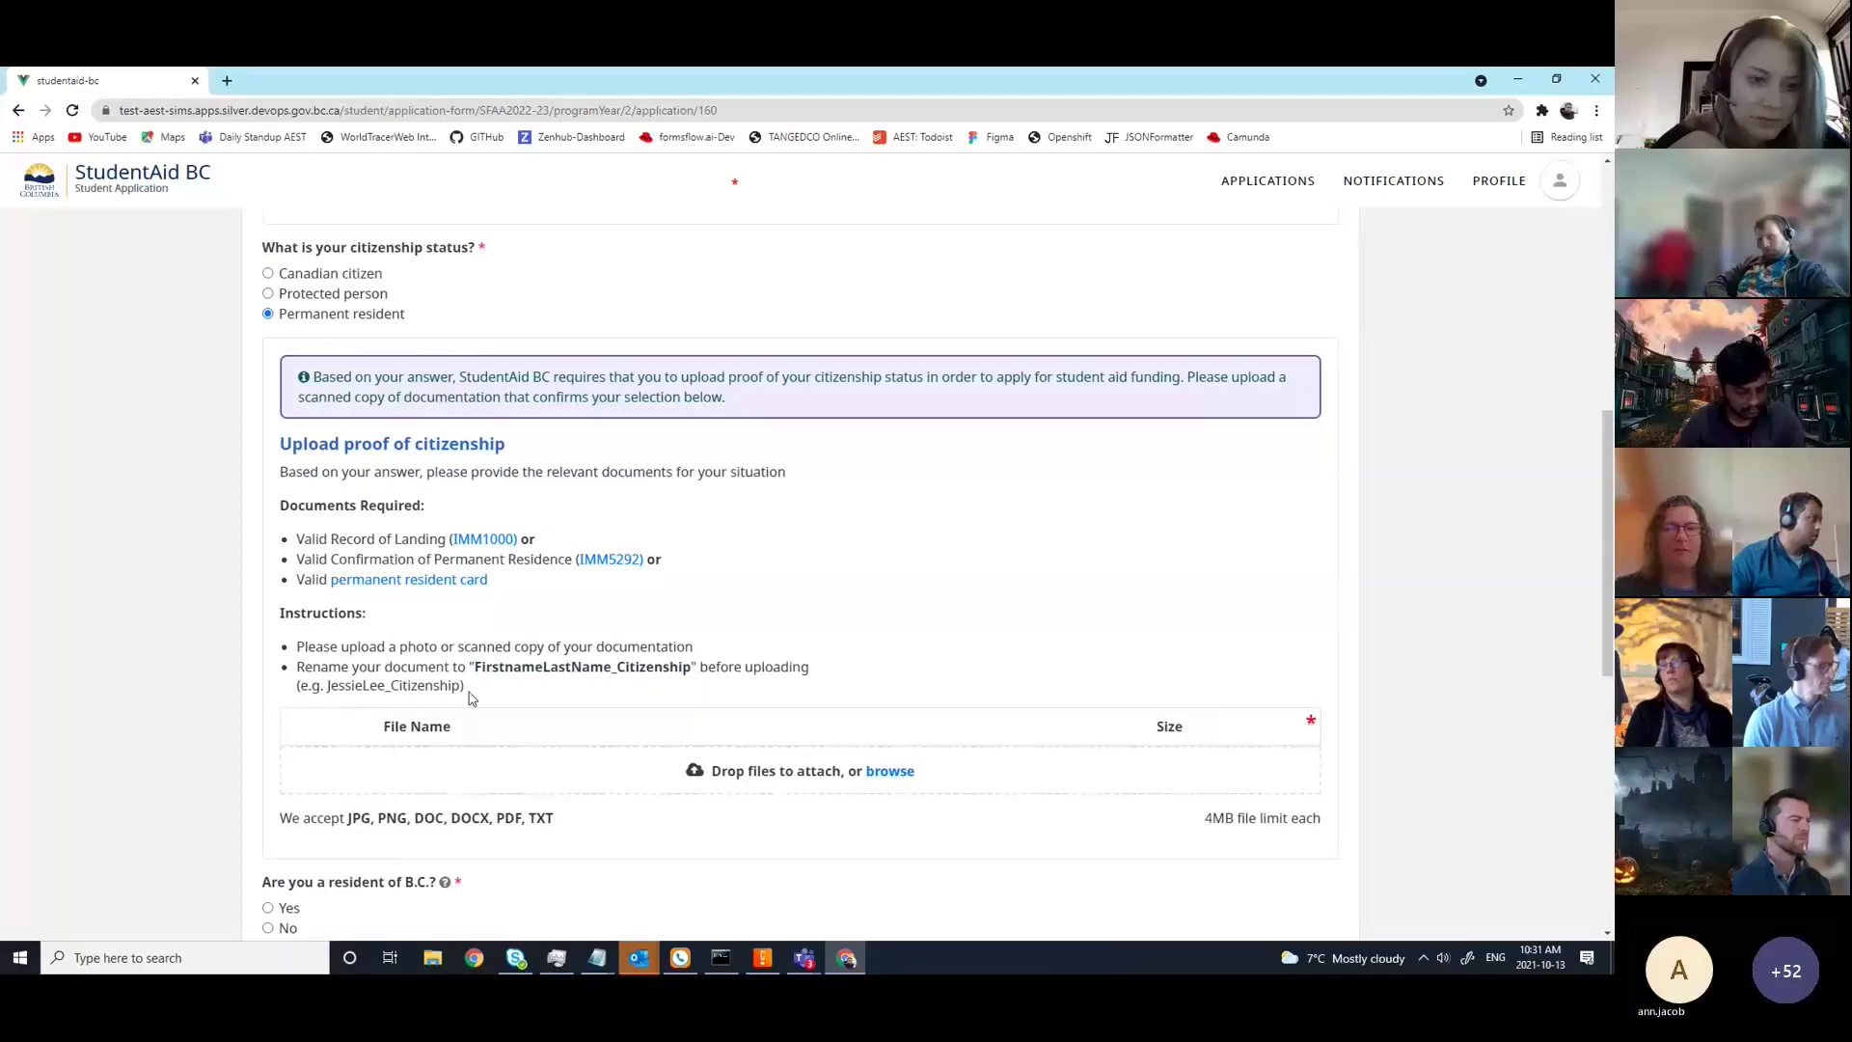
{"action": "scroll", "coordinate": [471, 698], "scroll_direction": "down", "scroll_amount": 1}
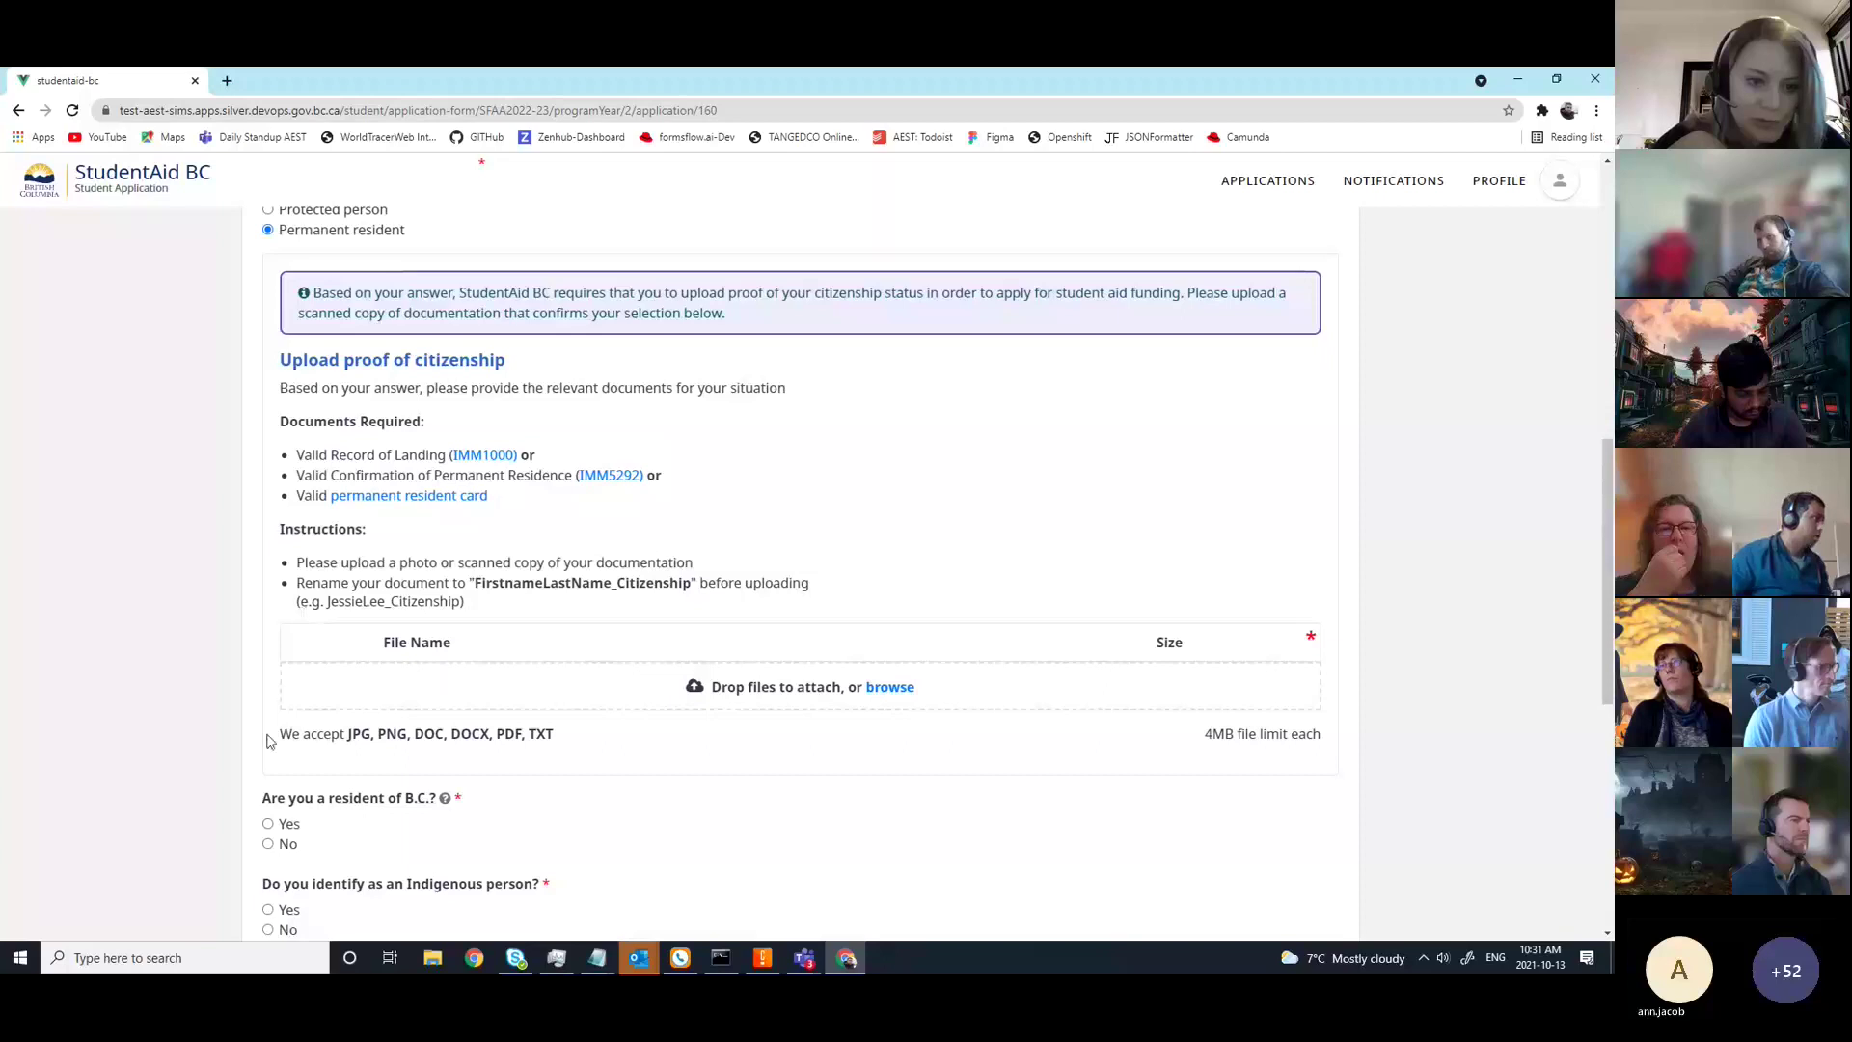
{"action": "left_click_drag", "start_coordinate": [280, 742], "coordinate": [549, 737]}
{"action": "left_click", "coordinate": [552, 753]}
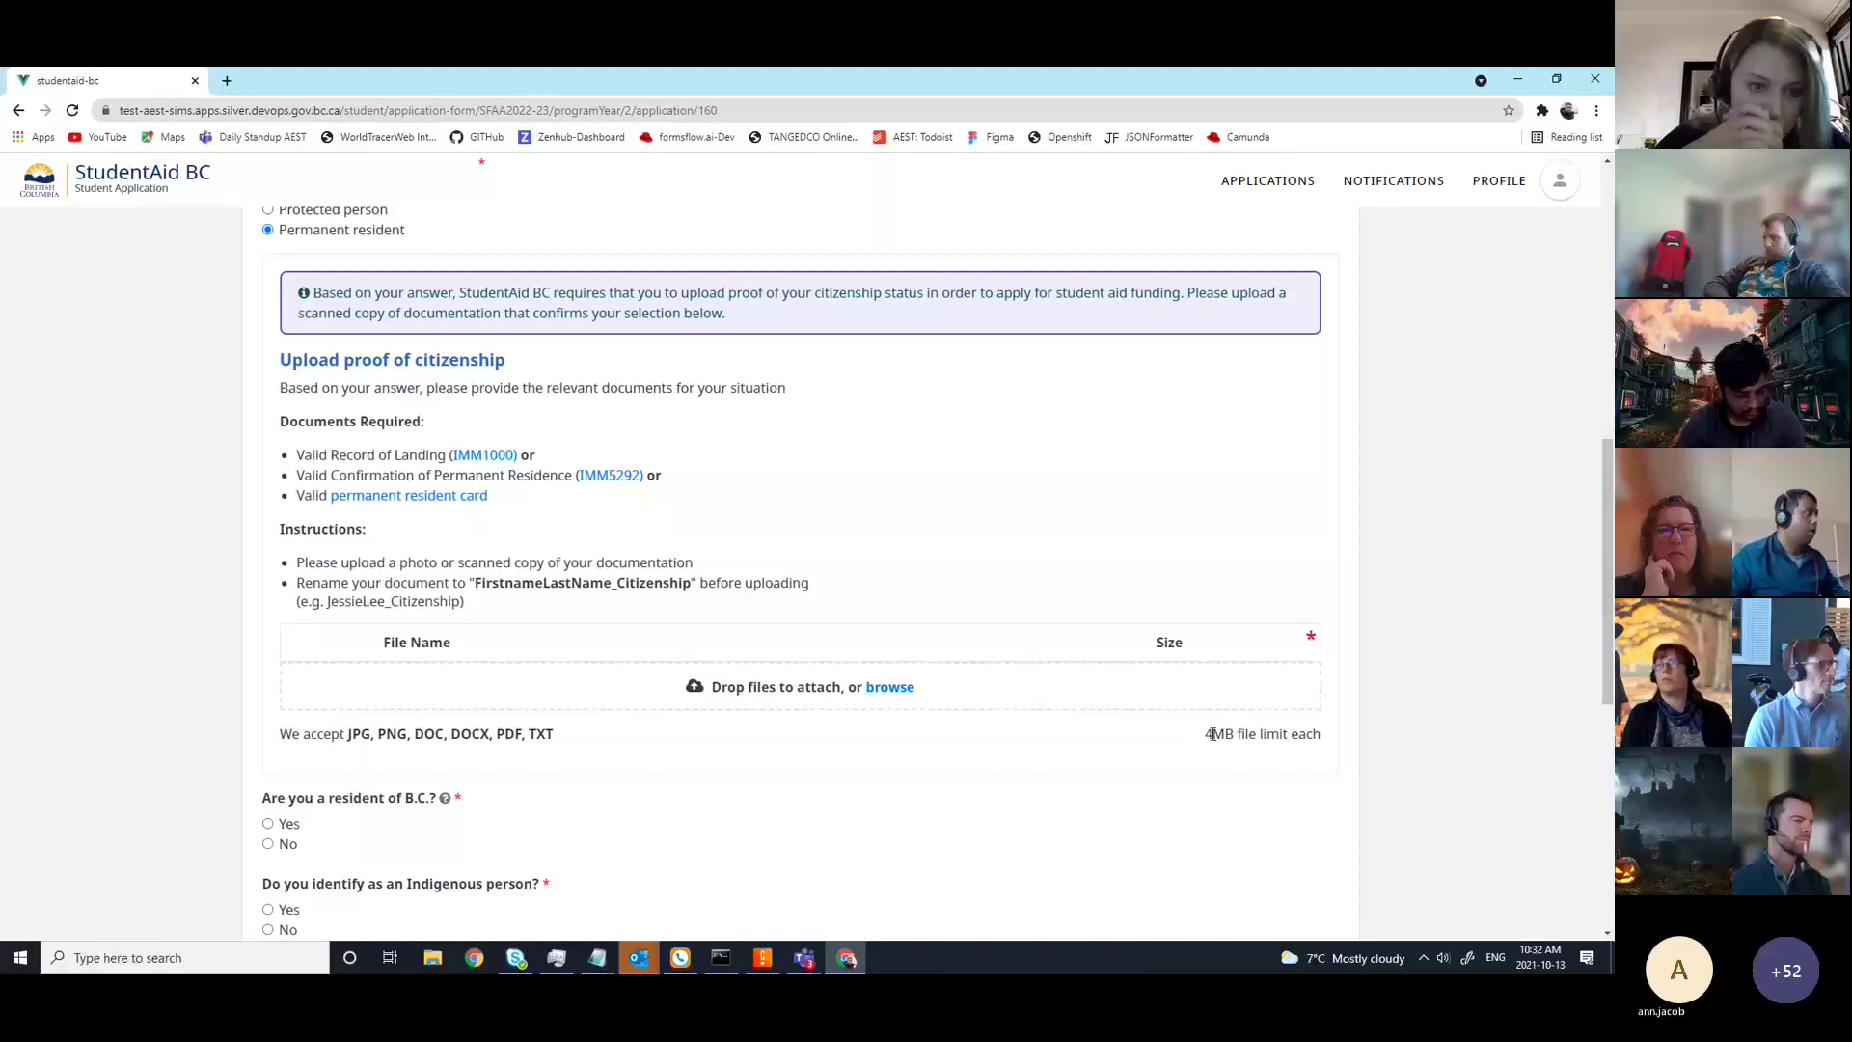
{"action": "scroll", "coordinate": [1013, 690], "scroll_direction": "up", "scroll_amount": 2}
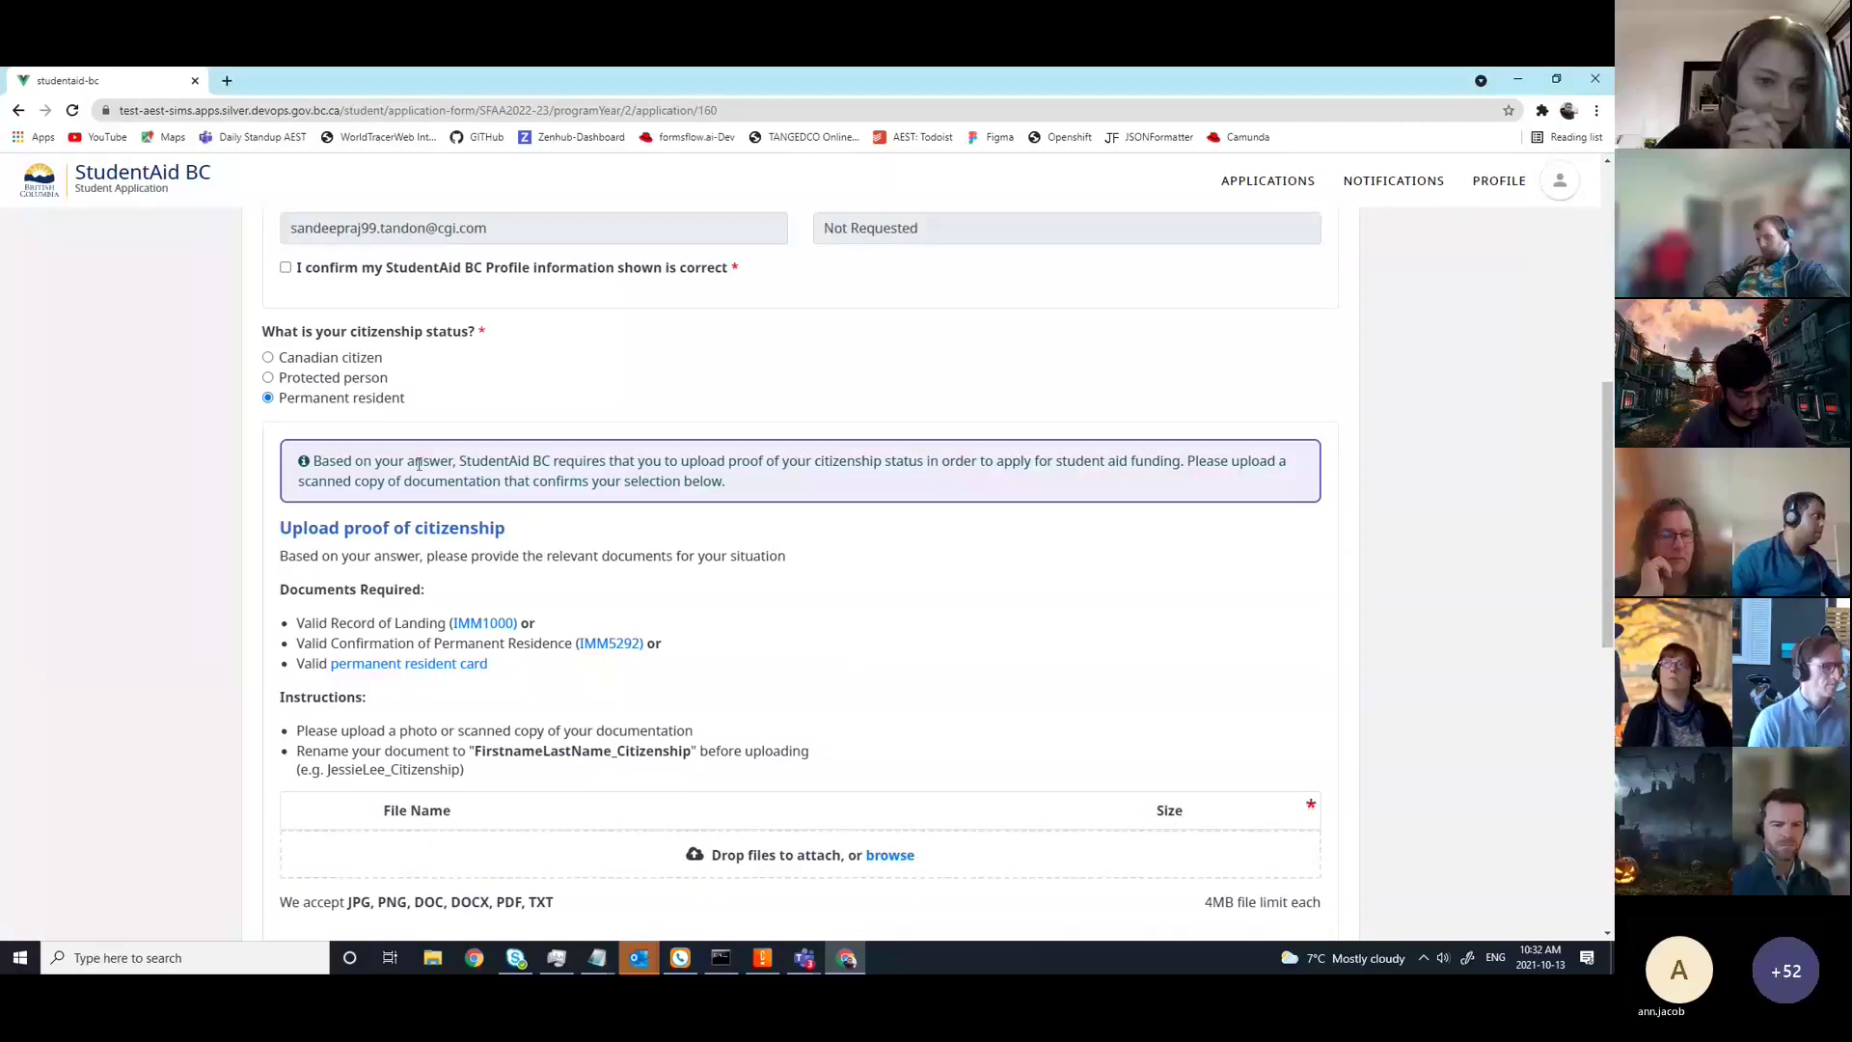
{"action": "scroll", "coordinate": [434, 478], "scroll_direction": "down", "scroll_amount": 2}
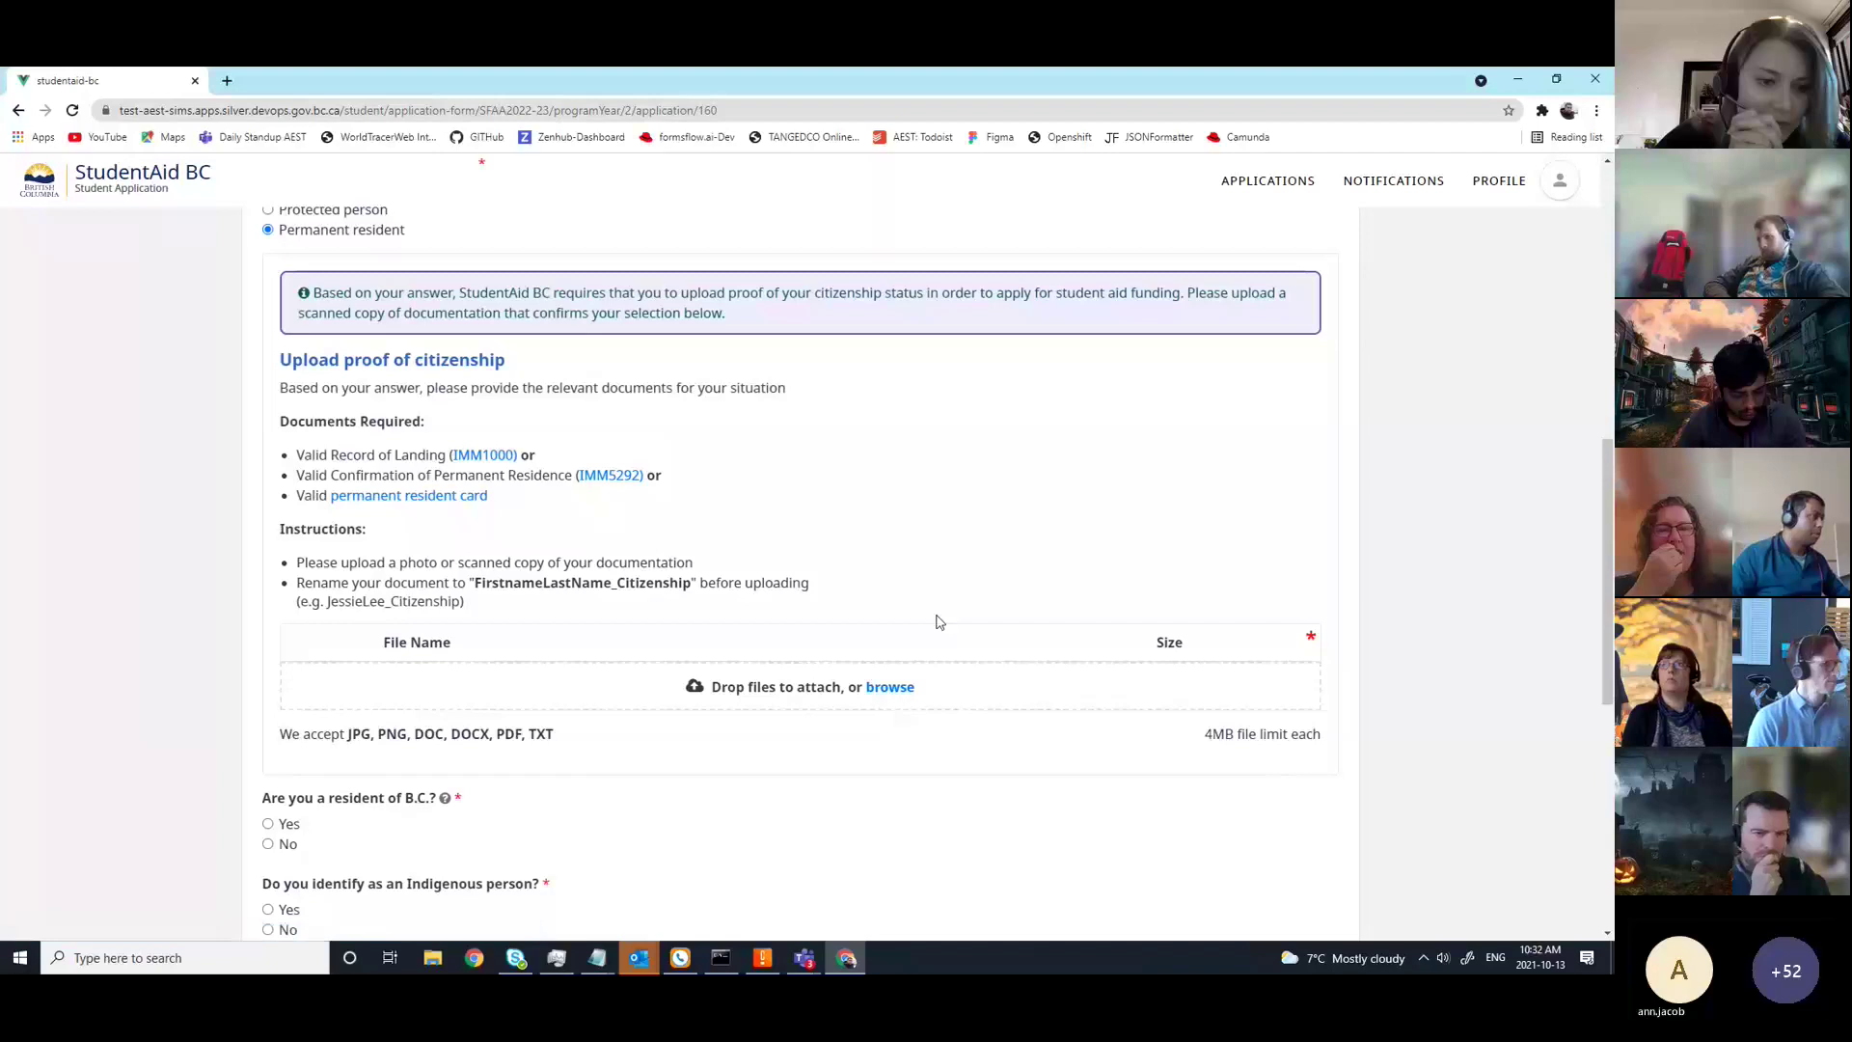
Set the citizenship status to Protected person and review the proof documents required for it.
{"action": "scroll", "coordinate": [772, 598], "scroll_direction": "up", "scroll_amount": 2}
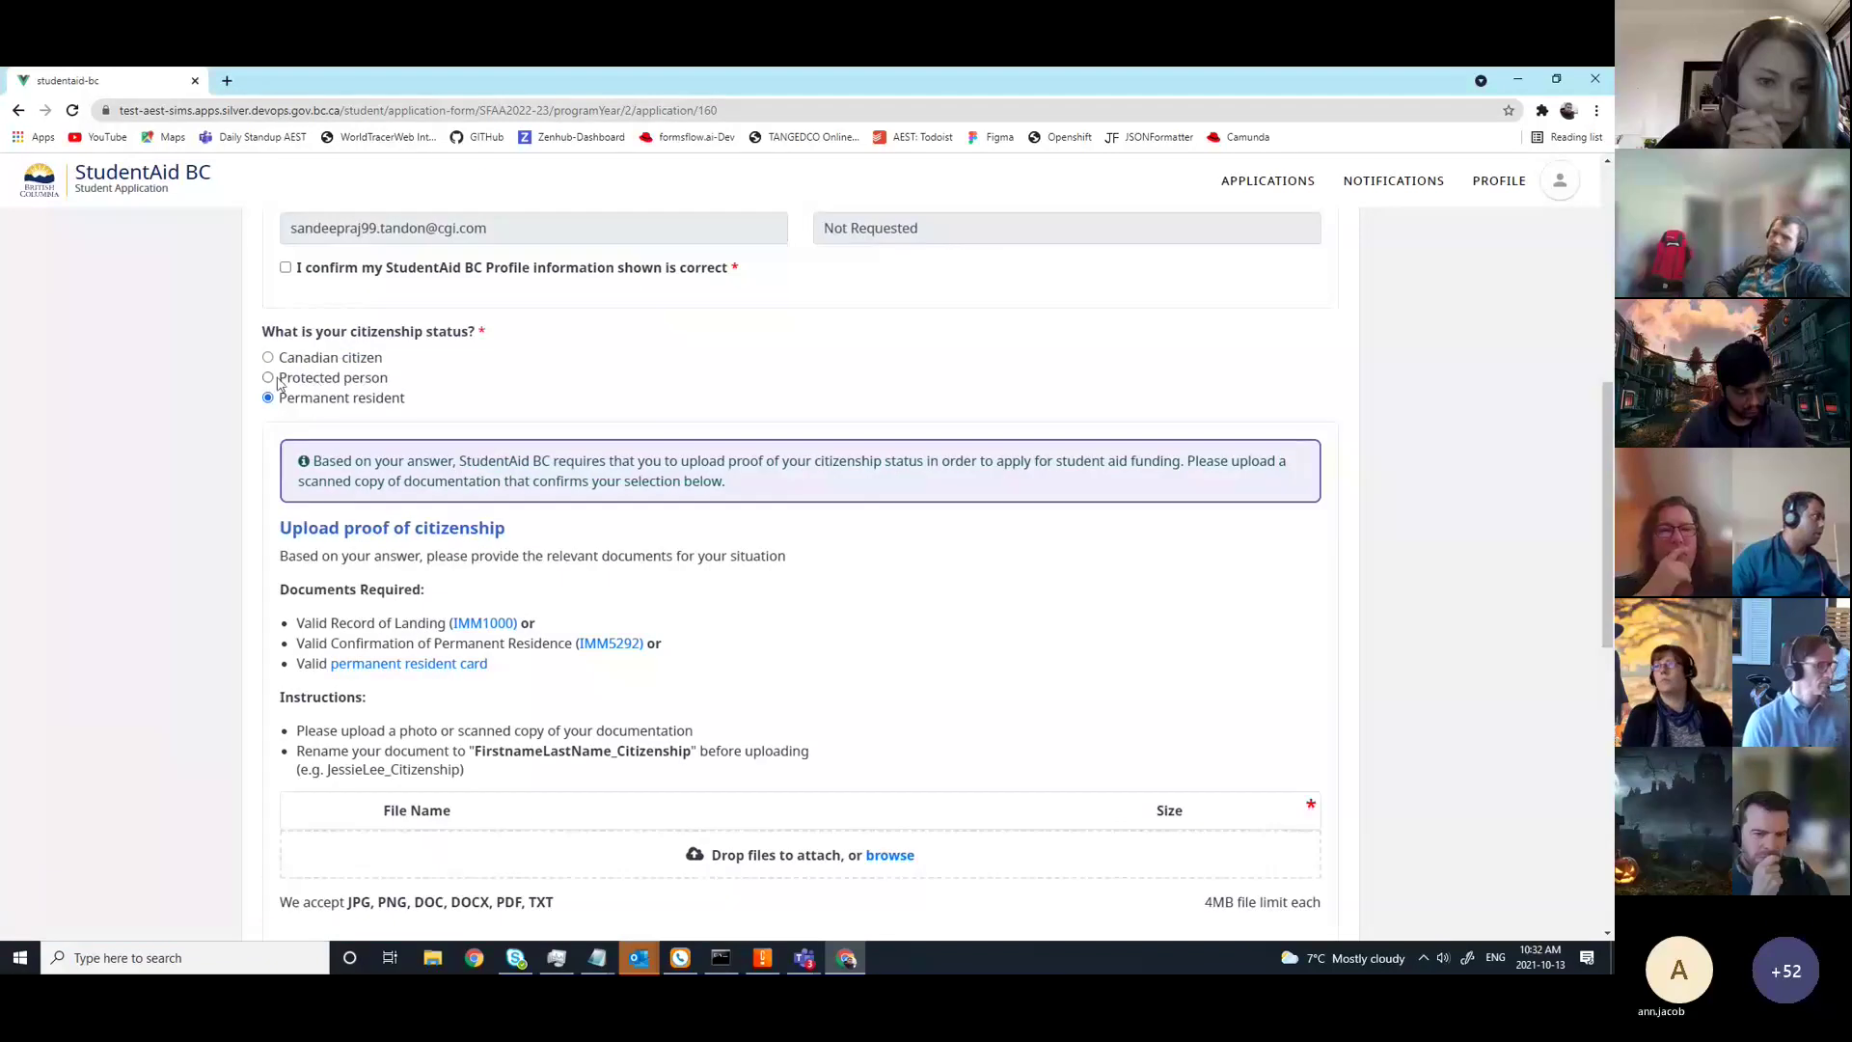
{"action": "left_click", "coordinate": [270, 378]}
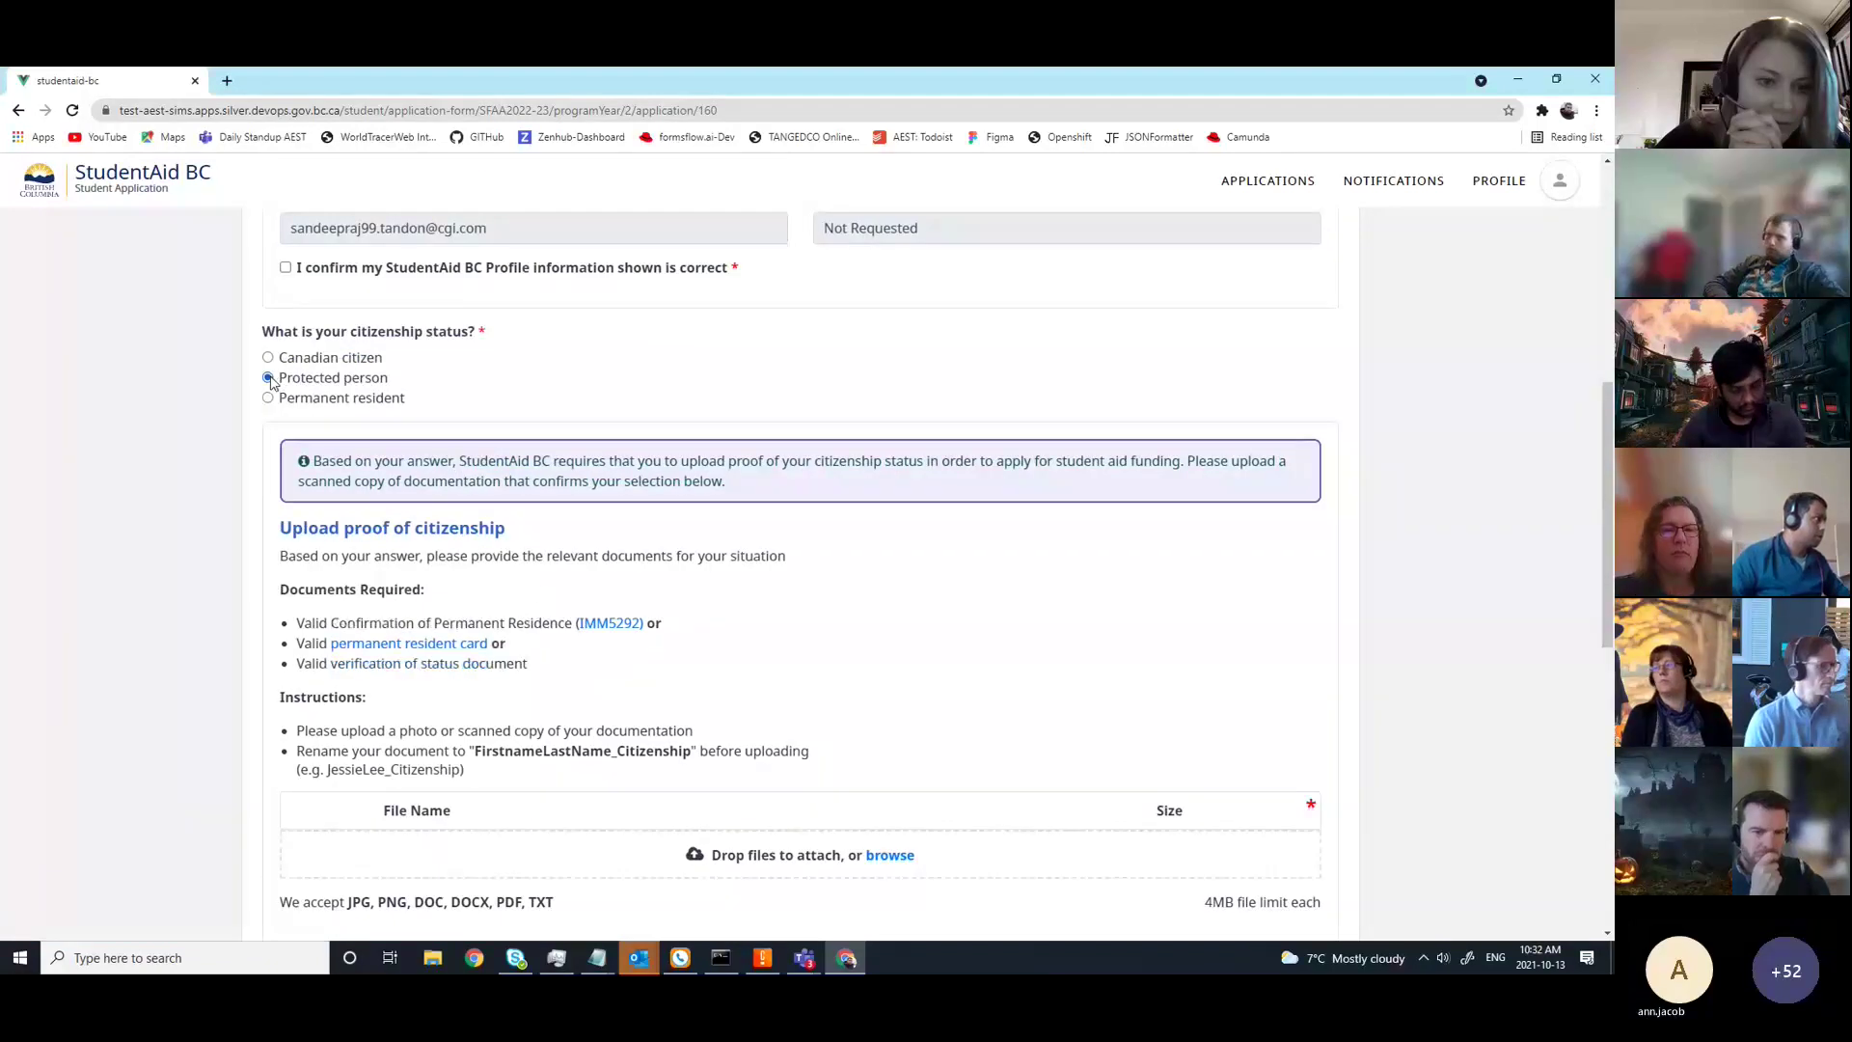
{"action": "left_click_drag", "start_coordinate": [279, 590], "coordinate": [543, 673]}
{"action": "left_click", "coordinate": [543, 673]}
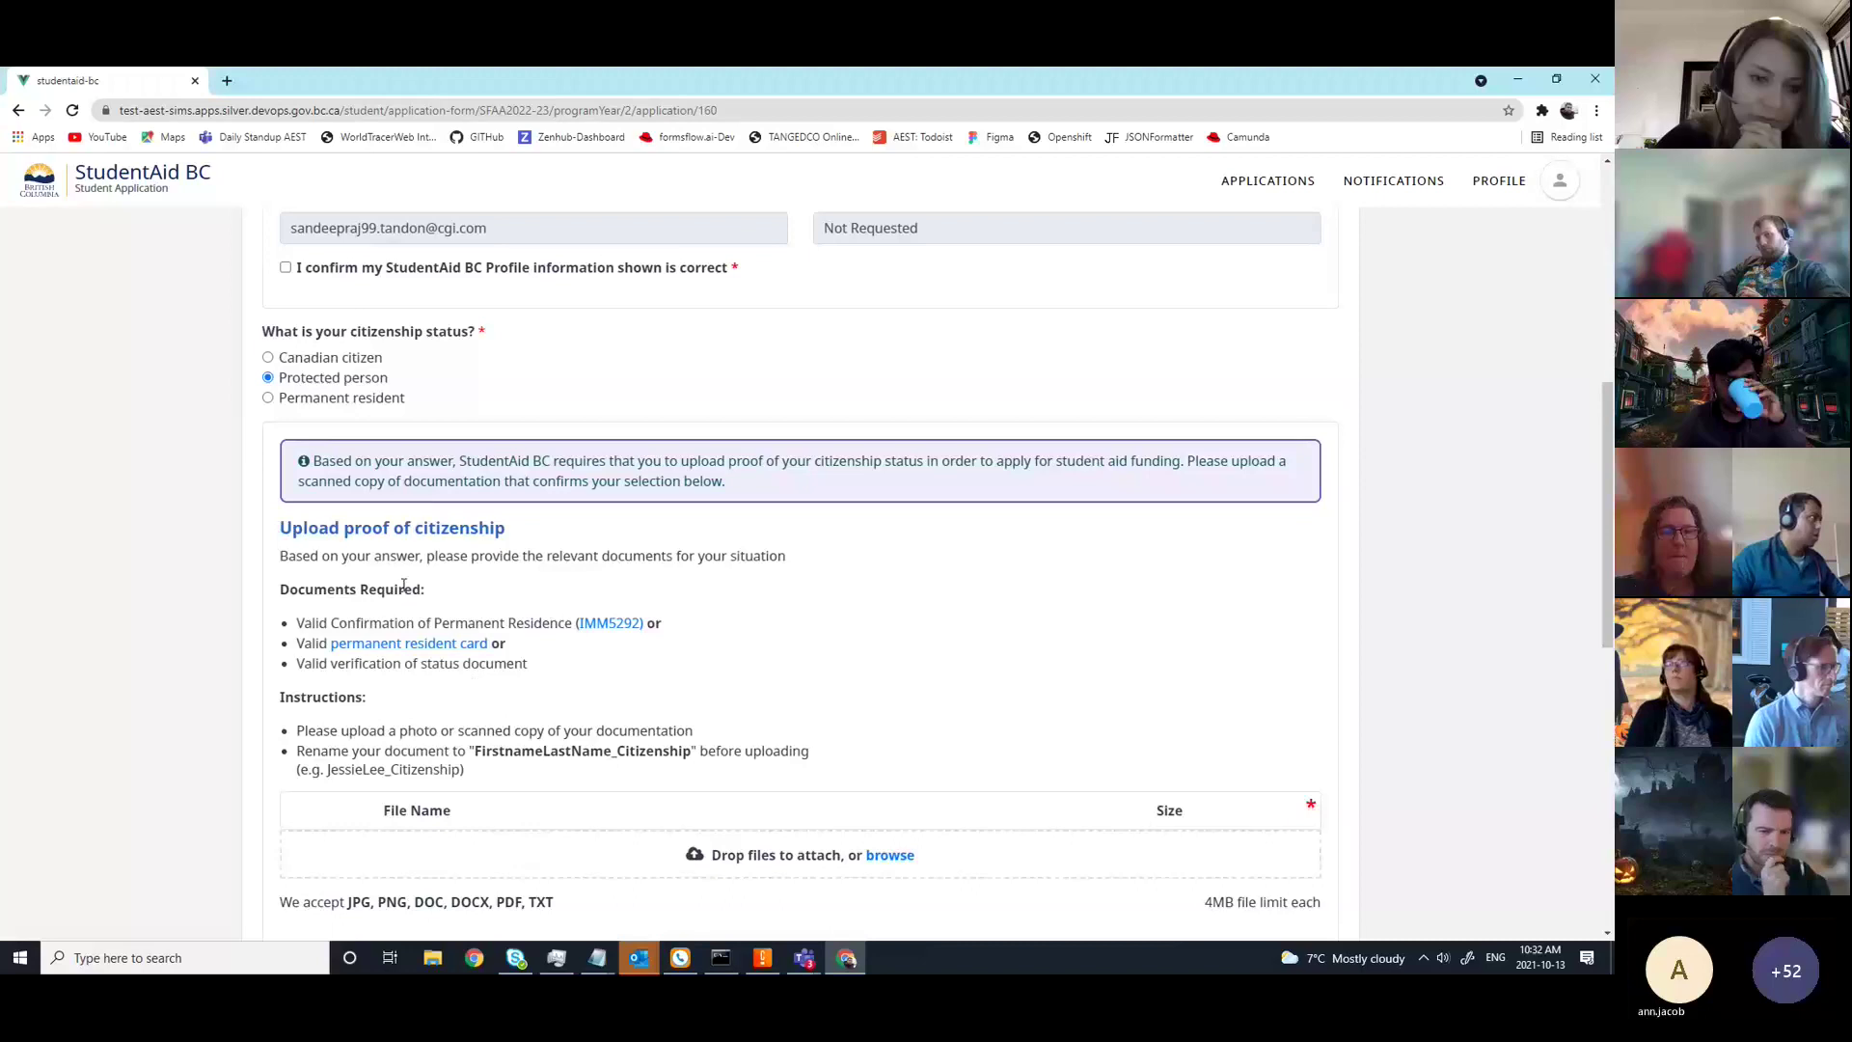
Set the citizenship status to Canadian citizen and answer No to being a resident of B.C.
{"action": "left_click", "coordinate": [268, 358]}
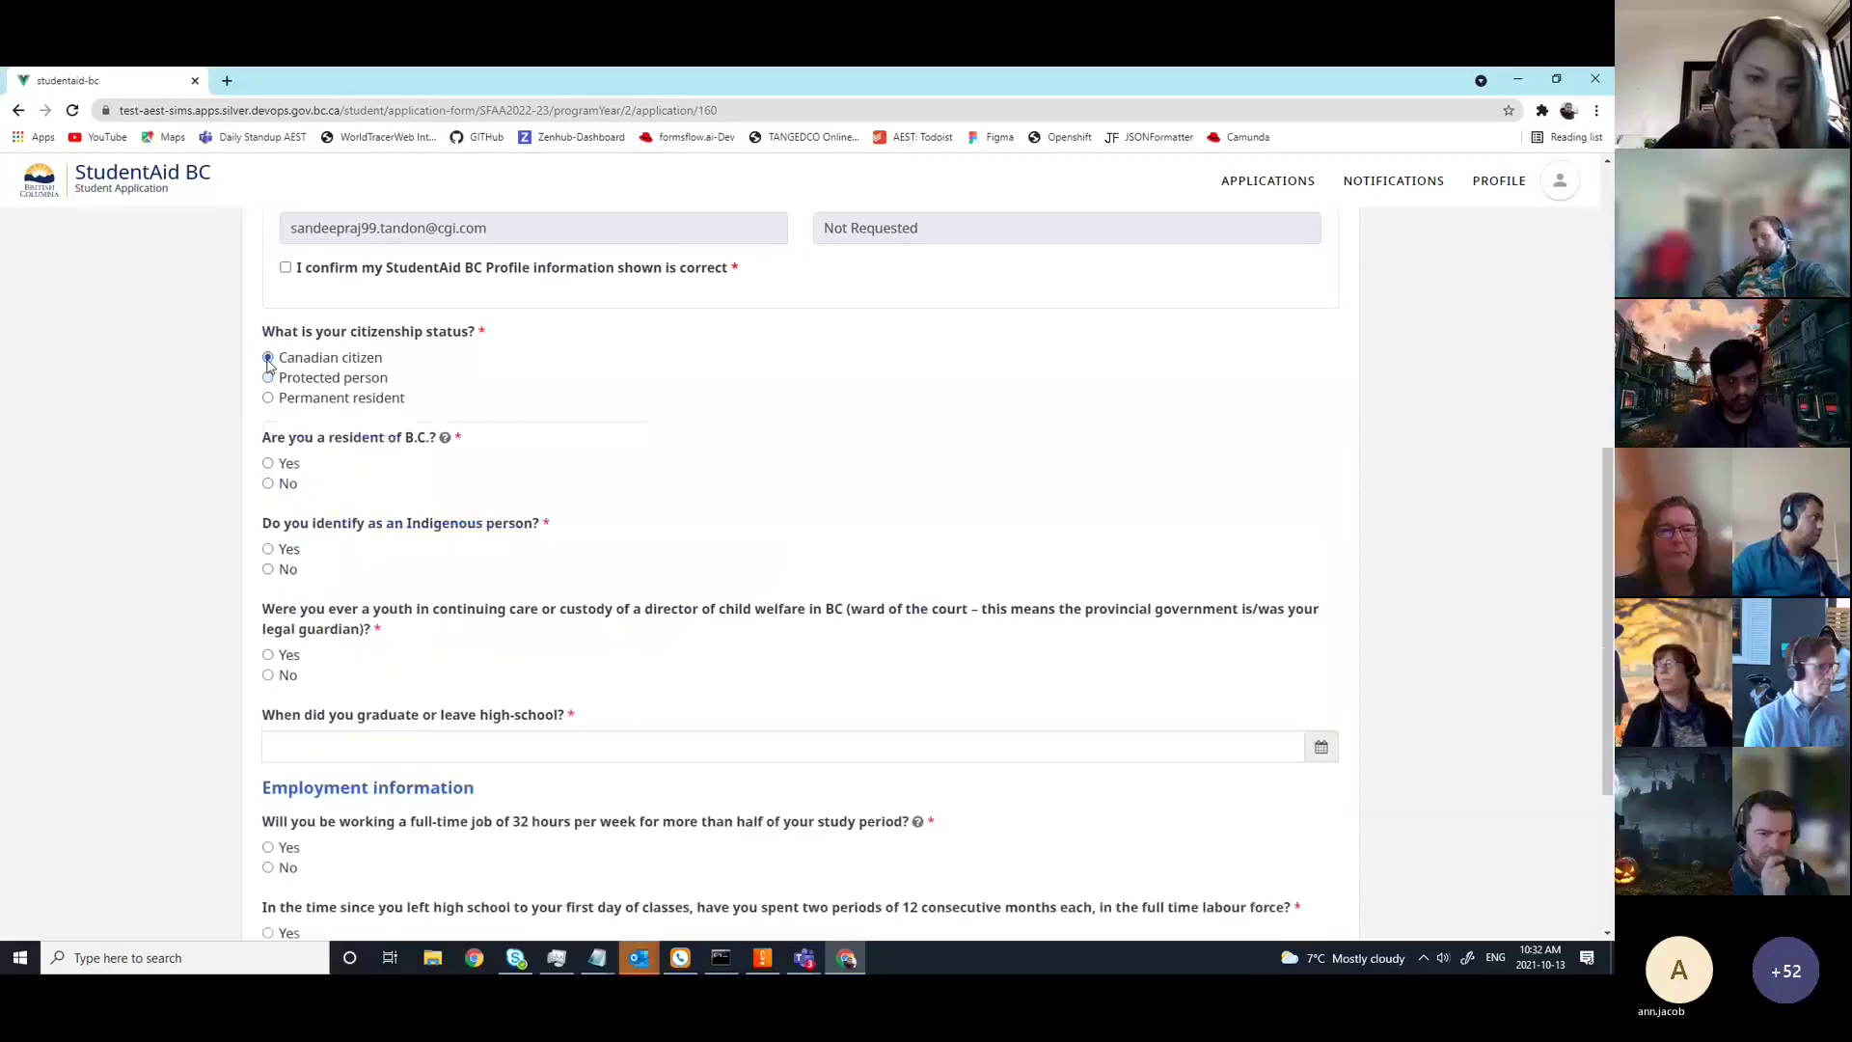
{"action": "scroll", "coordinate": [386, 629], "scroll_direction": "down", "scroll_amount": 1}
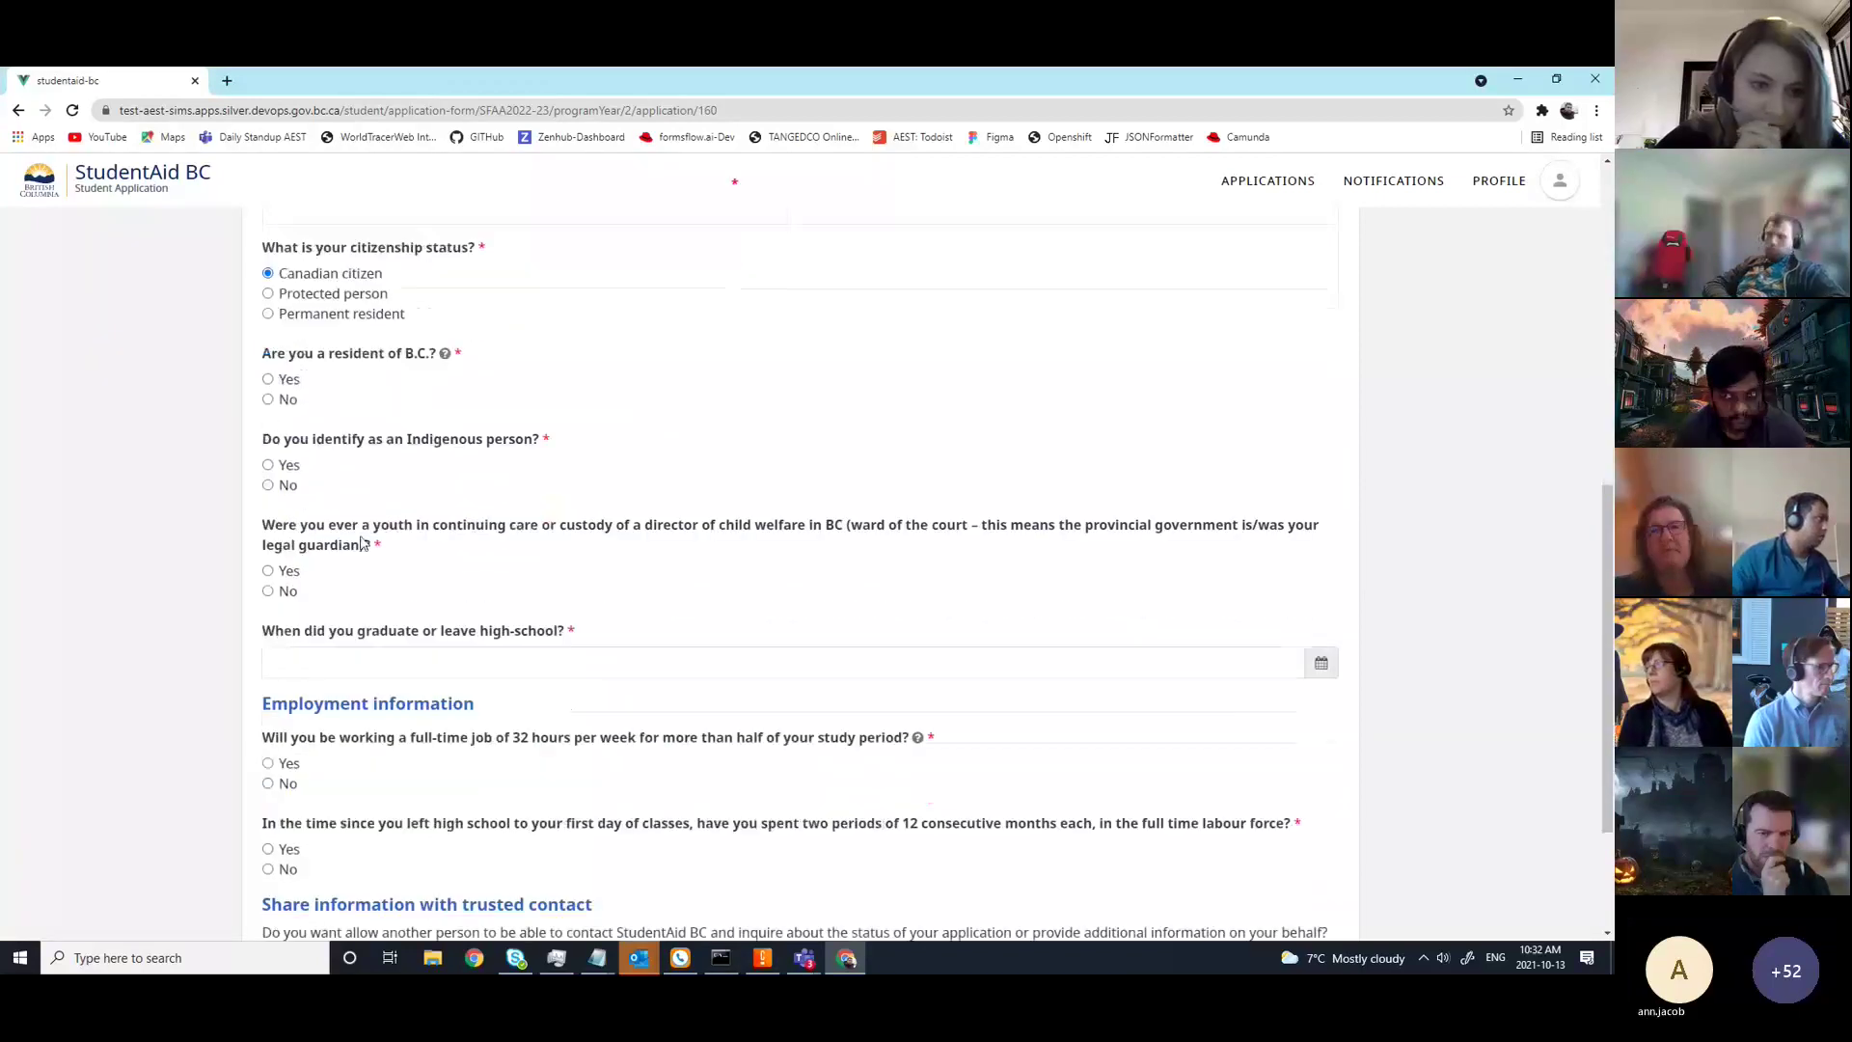
{"action": "left_click", "coordinate": [269, 380]}
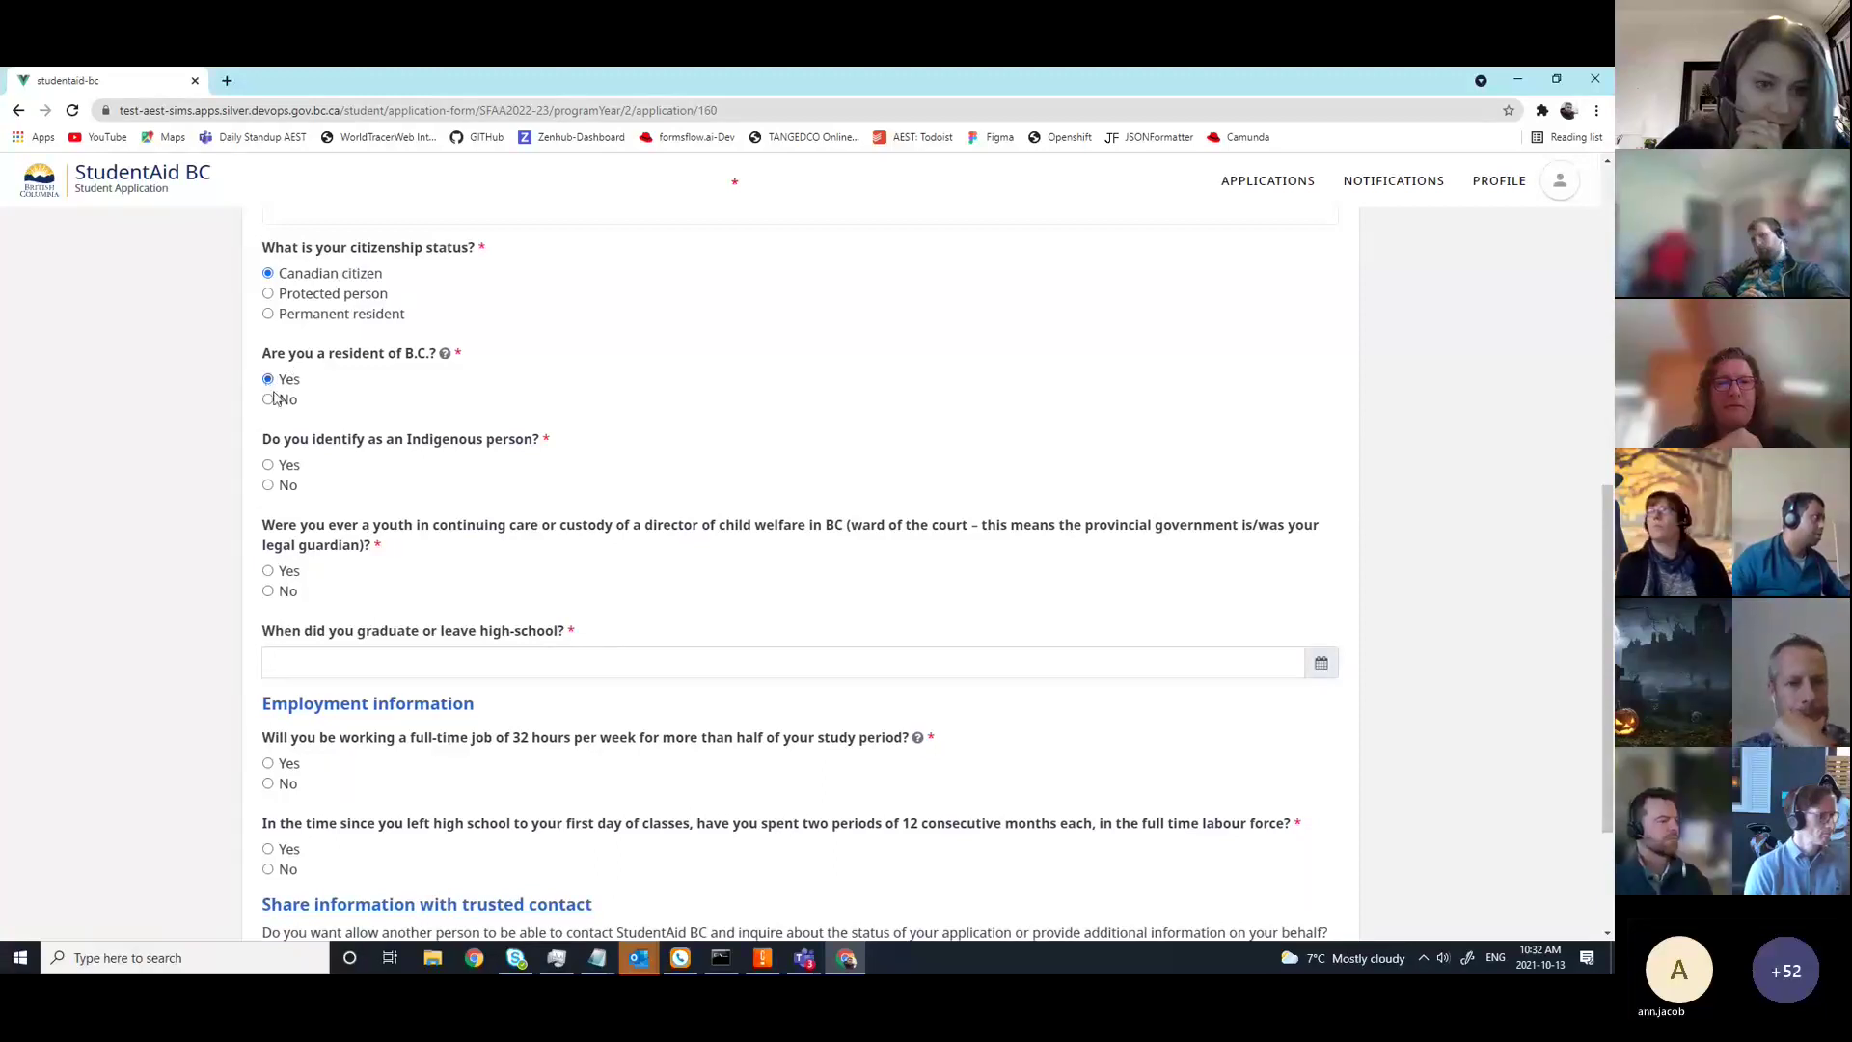
{"action": "left_click", "coordinate": [269, 400]}
Read the non-resident eligibility notice and choose None of the Above as the best description of the situation.
{"action": "scroll", "coordinate": [506, 431], "scroll_direction": "down", "scroll_amount": 2}
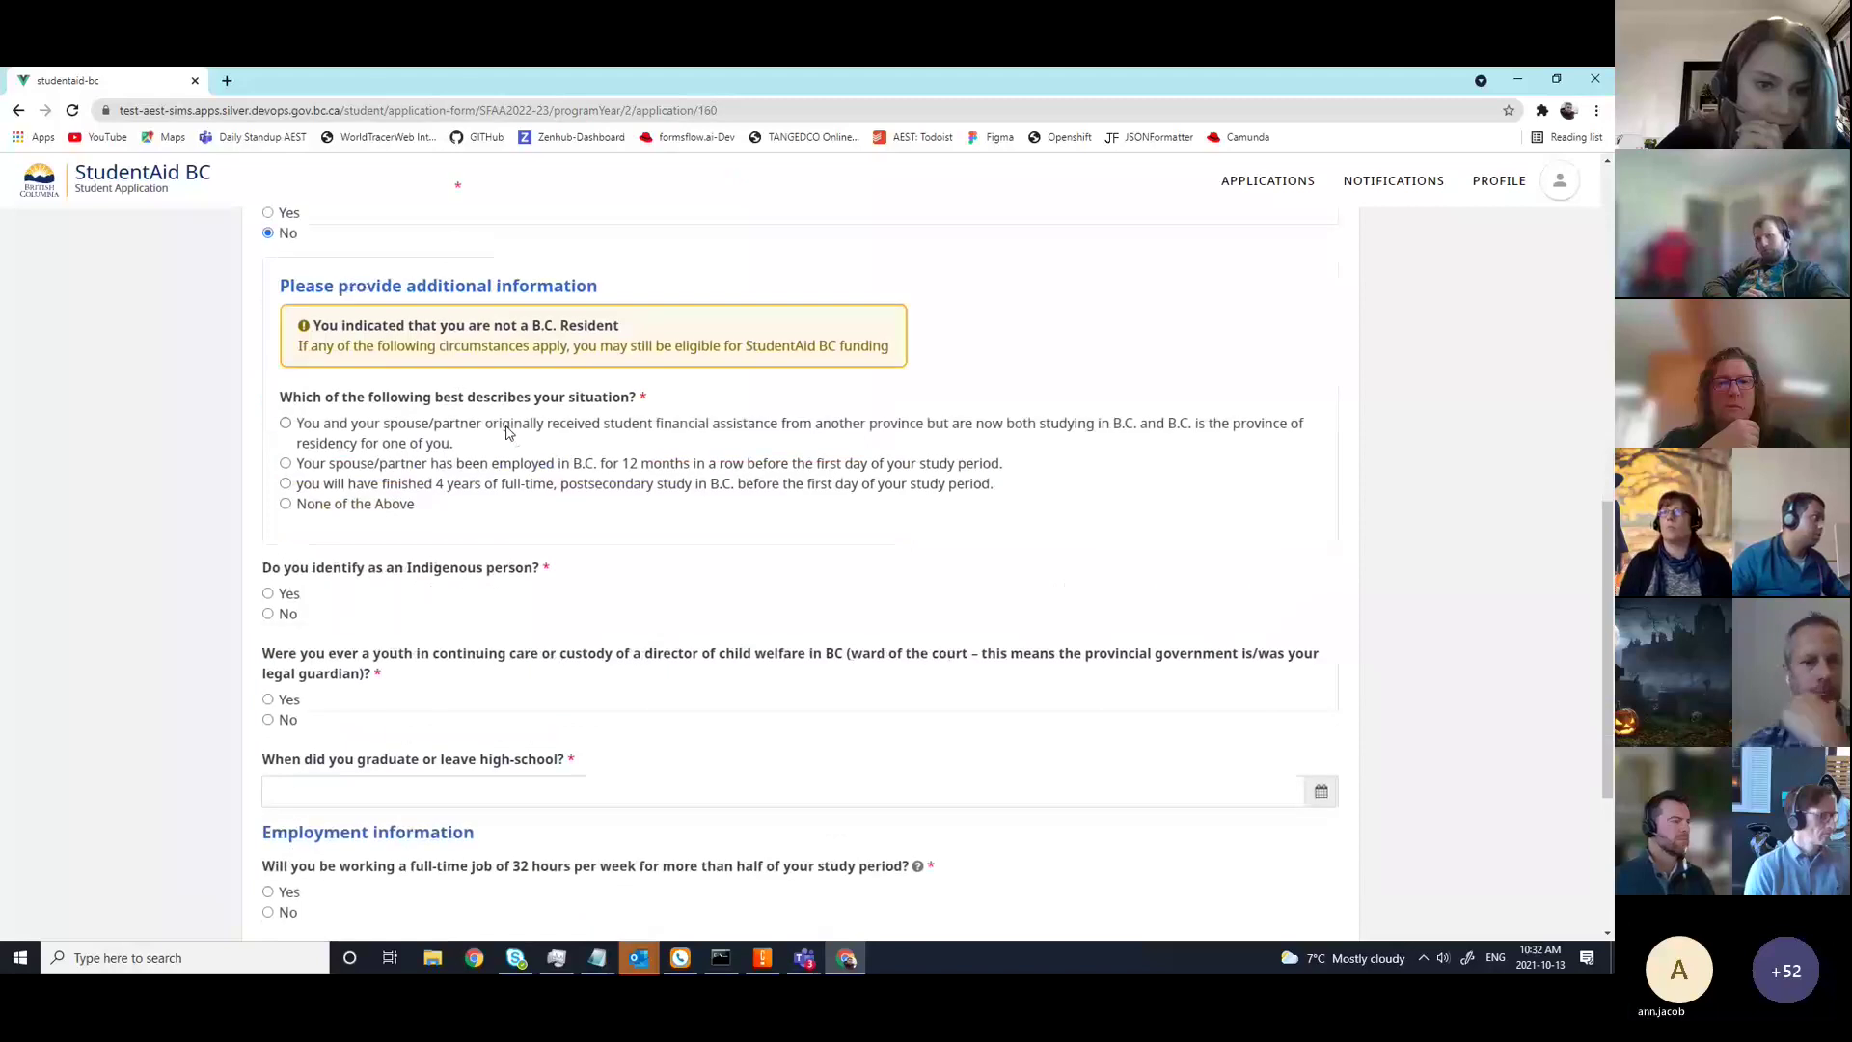
{"action": "left_click_drag", "start_coordinate": [307, 326], "coordinate": [496, 344]}
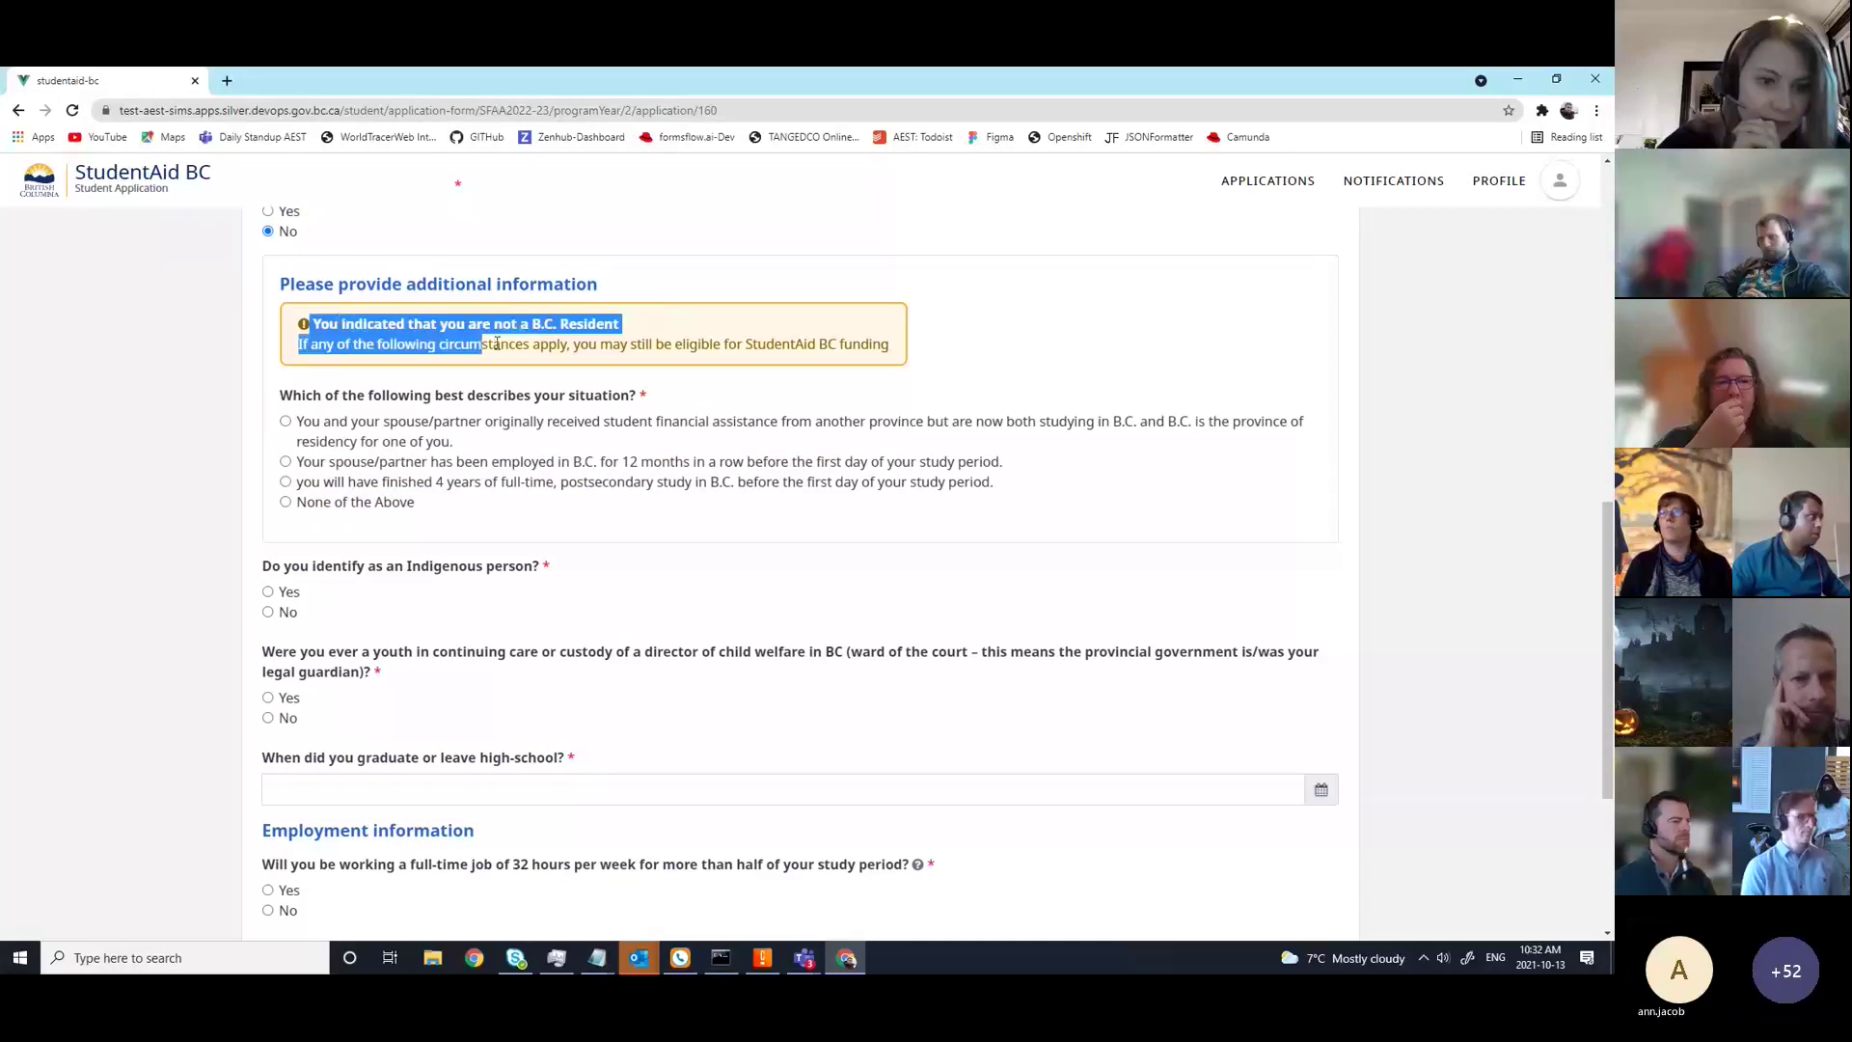
{"action": "left_click", "coordinate": [455, 345]}
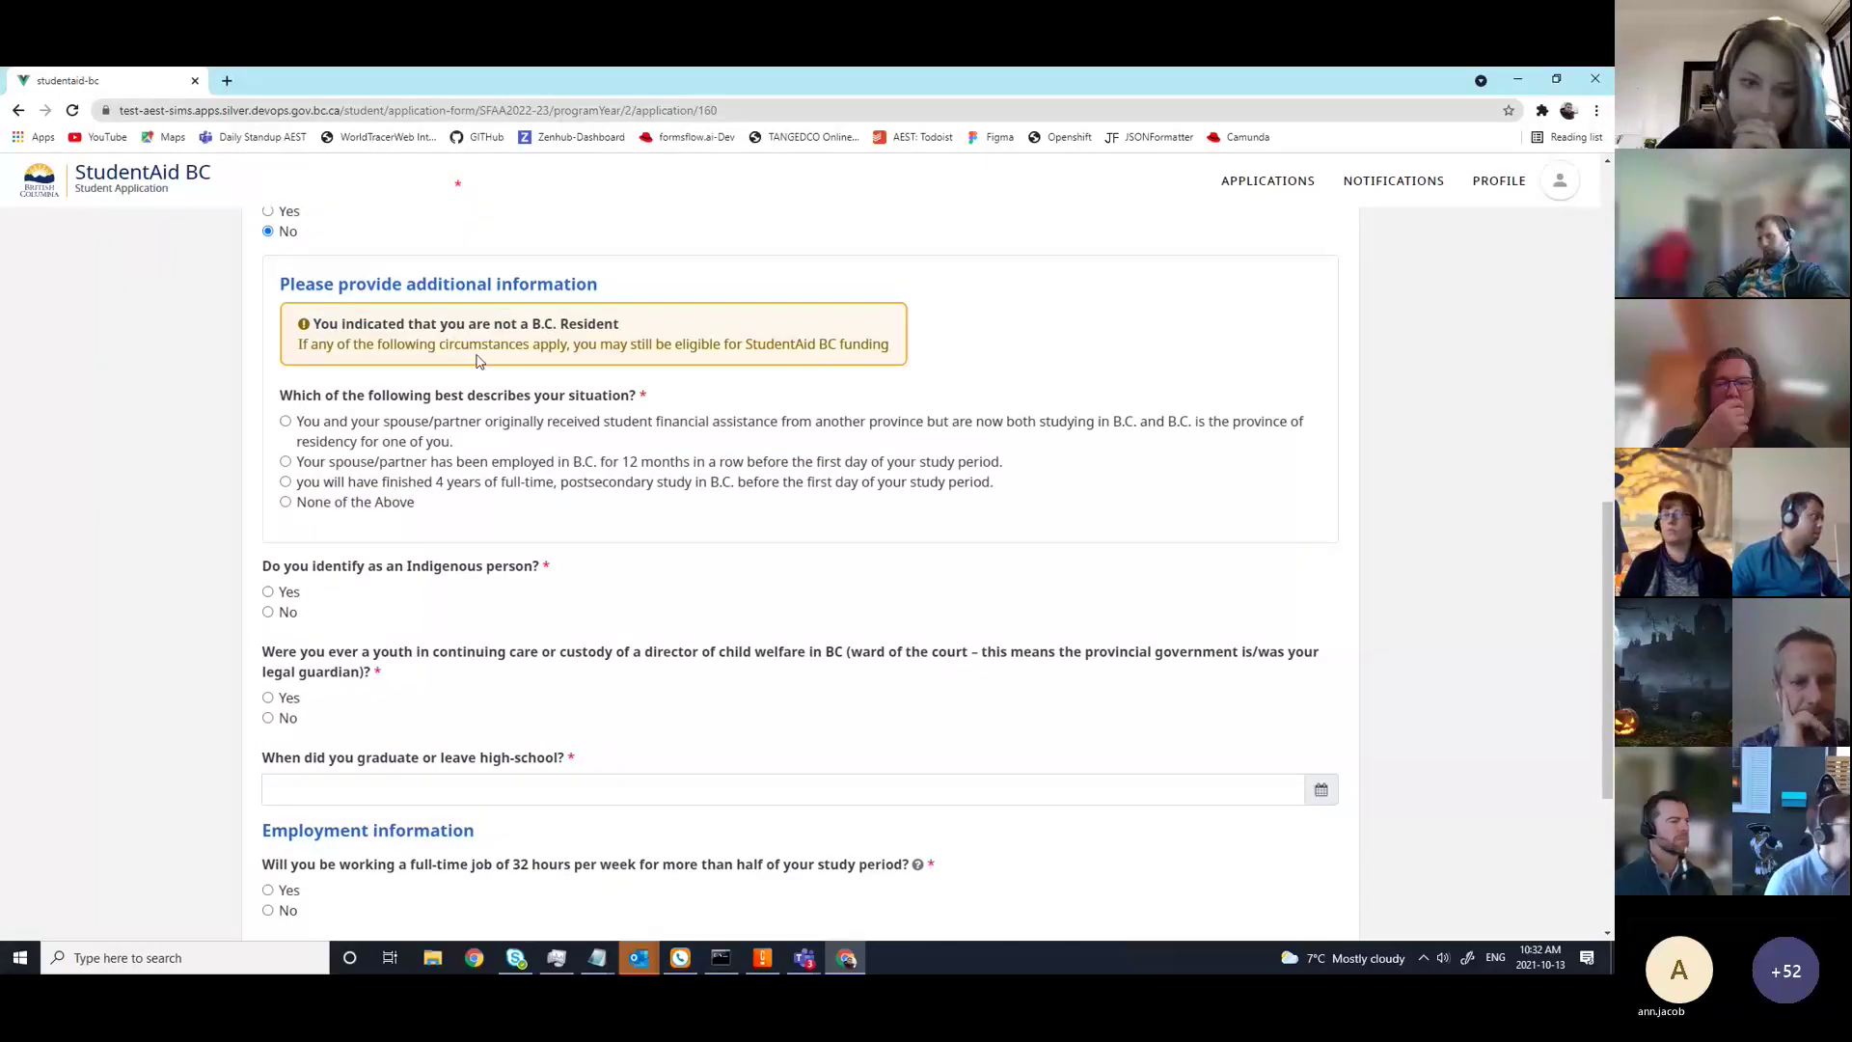
{"action": "left_click_drag", "start_coordinate": [883, 344], "coordinate": [302, 331]}
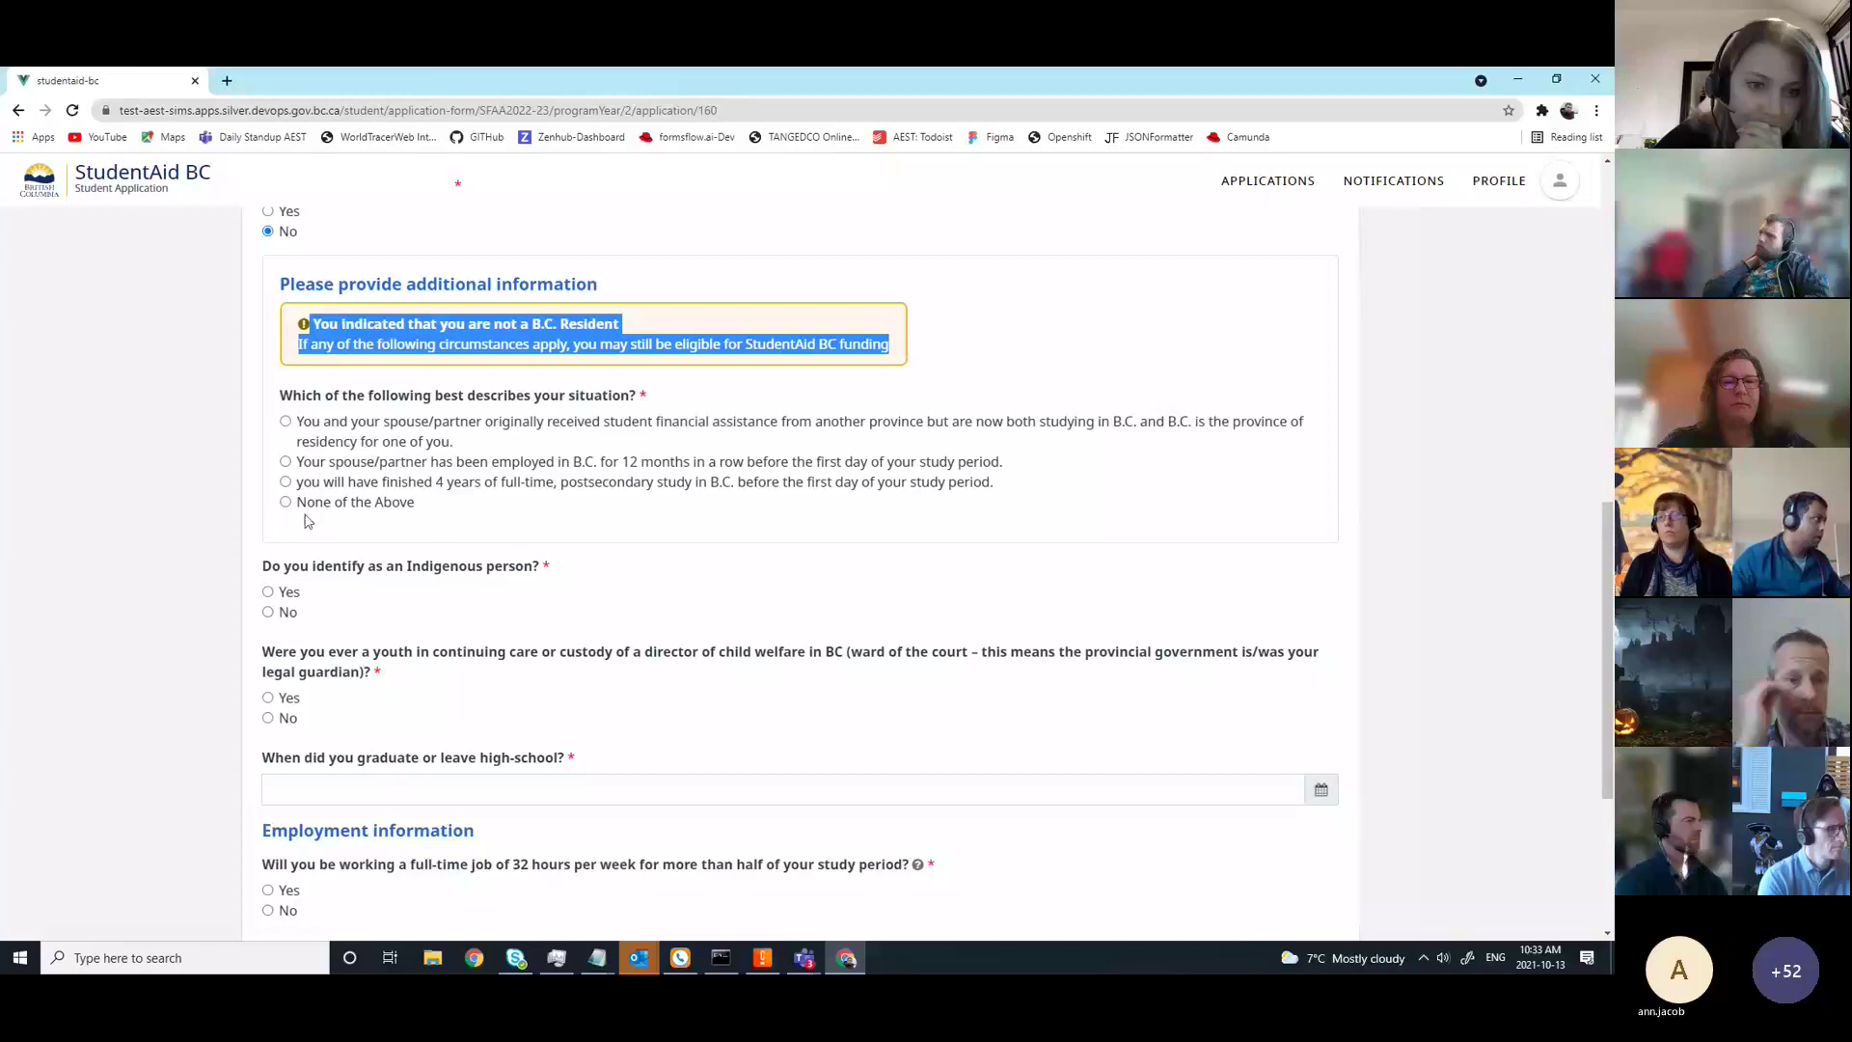
{"action": "left_click", "coordinate": [286, 504]}
{"action": "scroll", "coordinate": [286, 510], "scroll_direction": "down", "scroll_amount": 1}
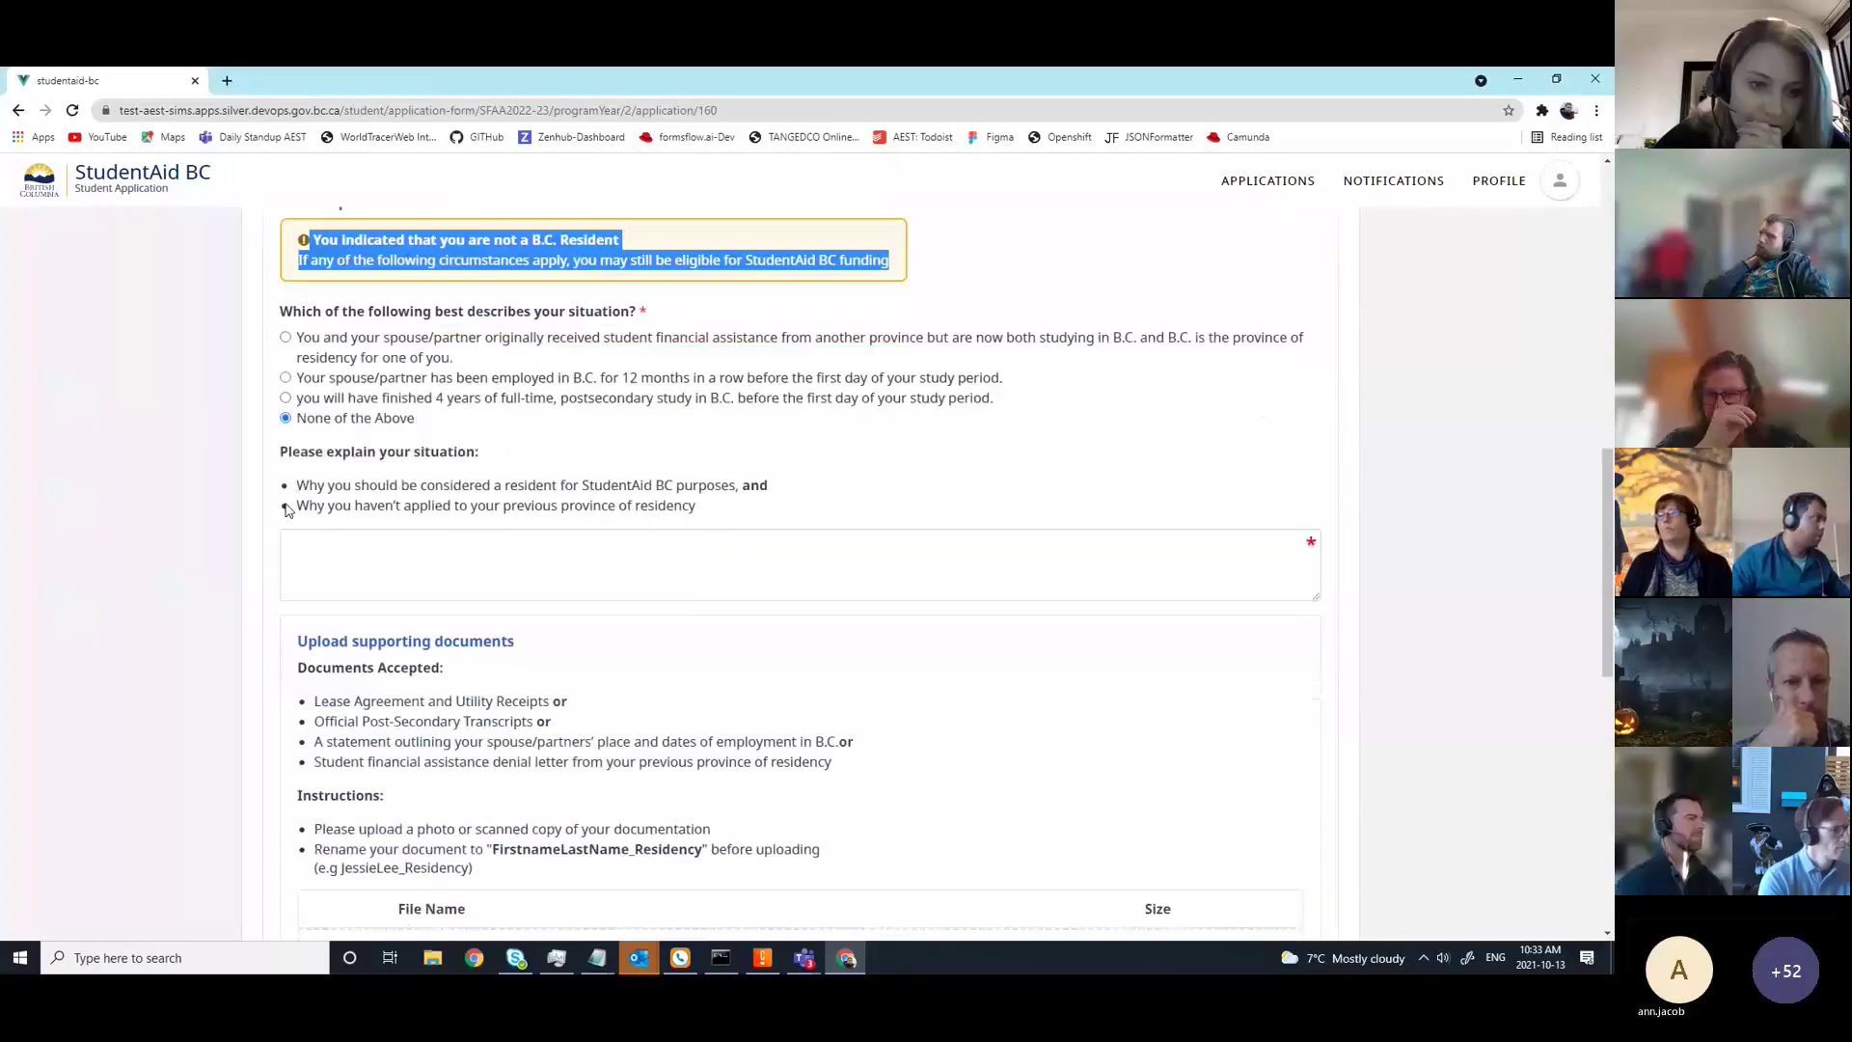
Examine the residency explanation prompts and the supporting document requirements, including accepted documents, file naming, formats and size limit.
{"action": "left_click", "coordinate": [316, 537]}
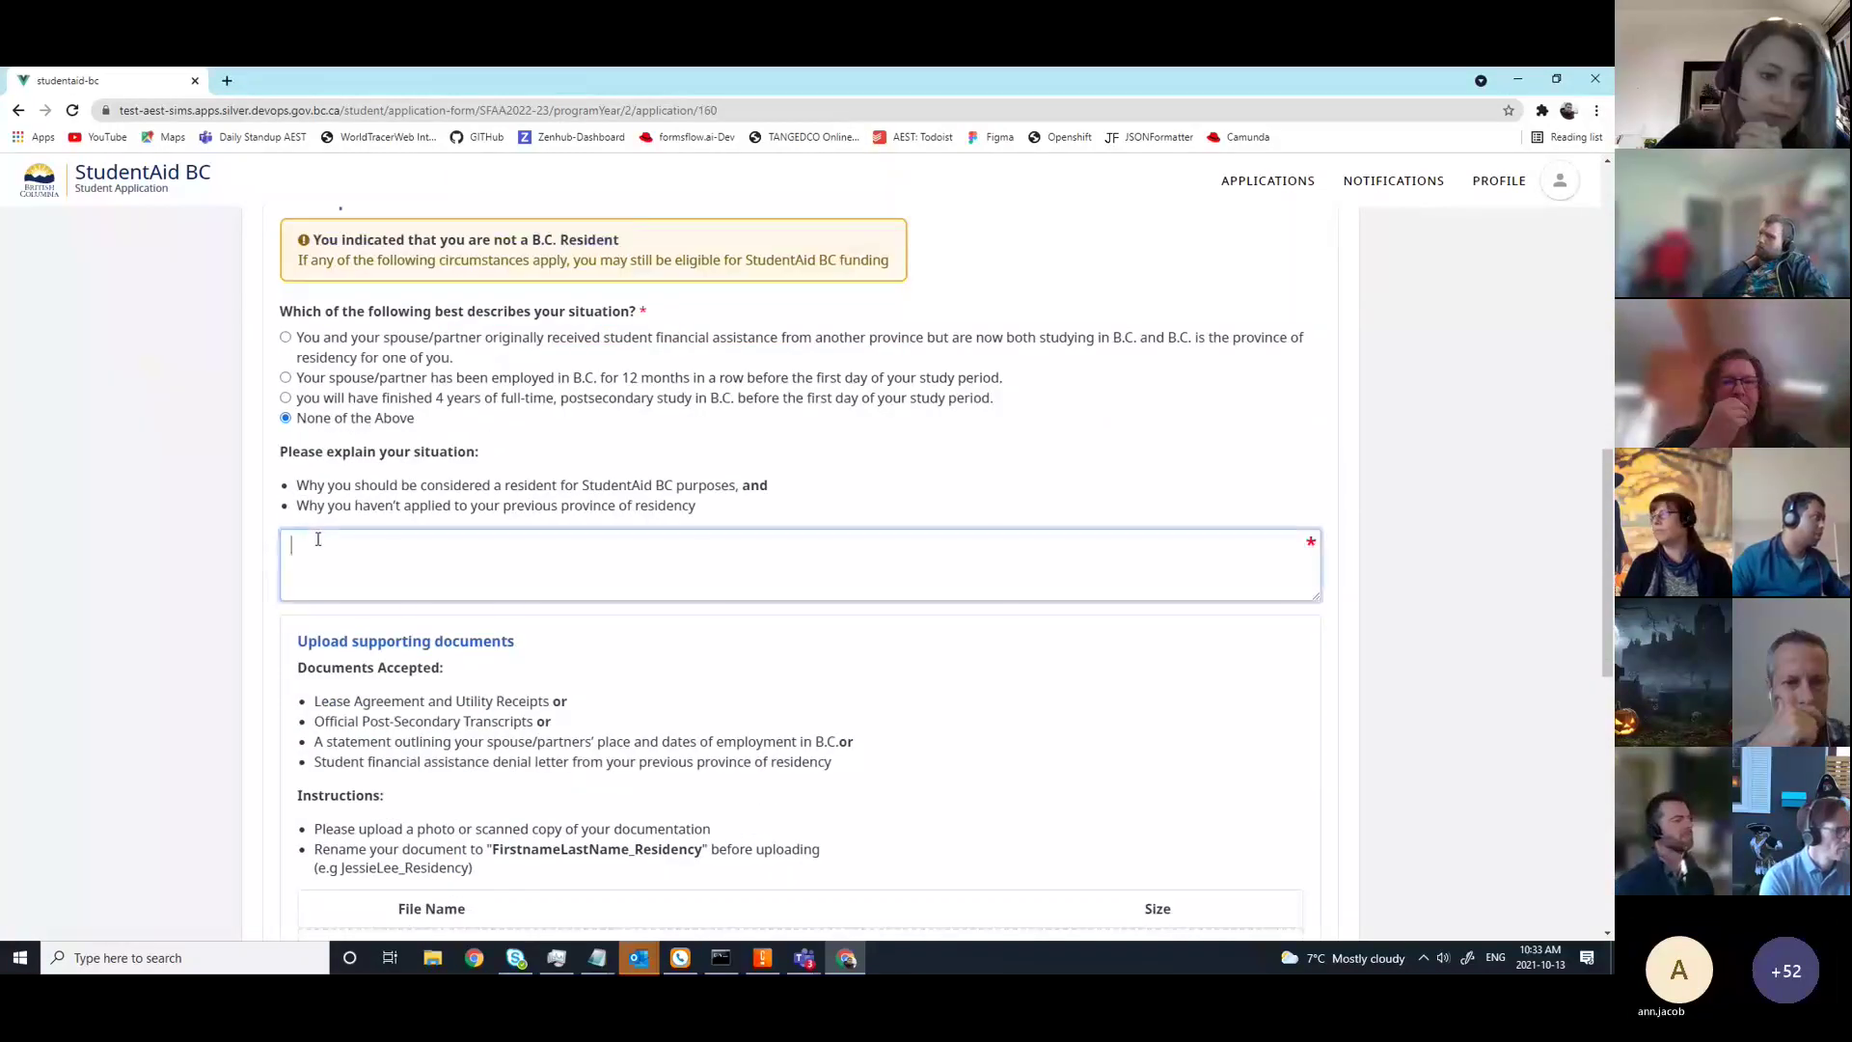
{"action": "scroll", "coordinate": [816, 497], "scroll_direction": "down", "scroll_amount": 1}
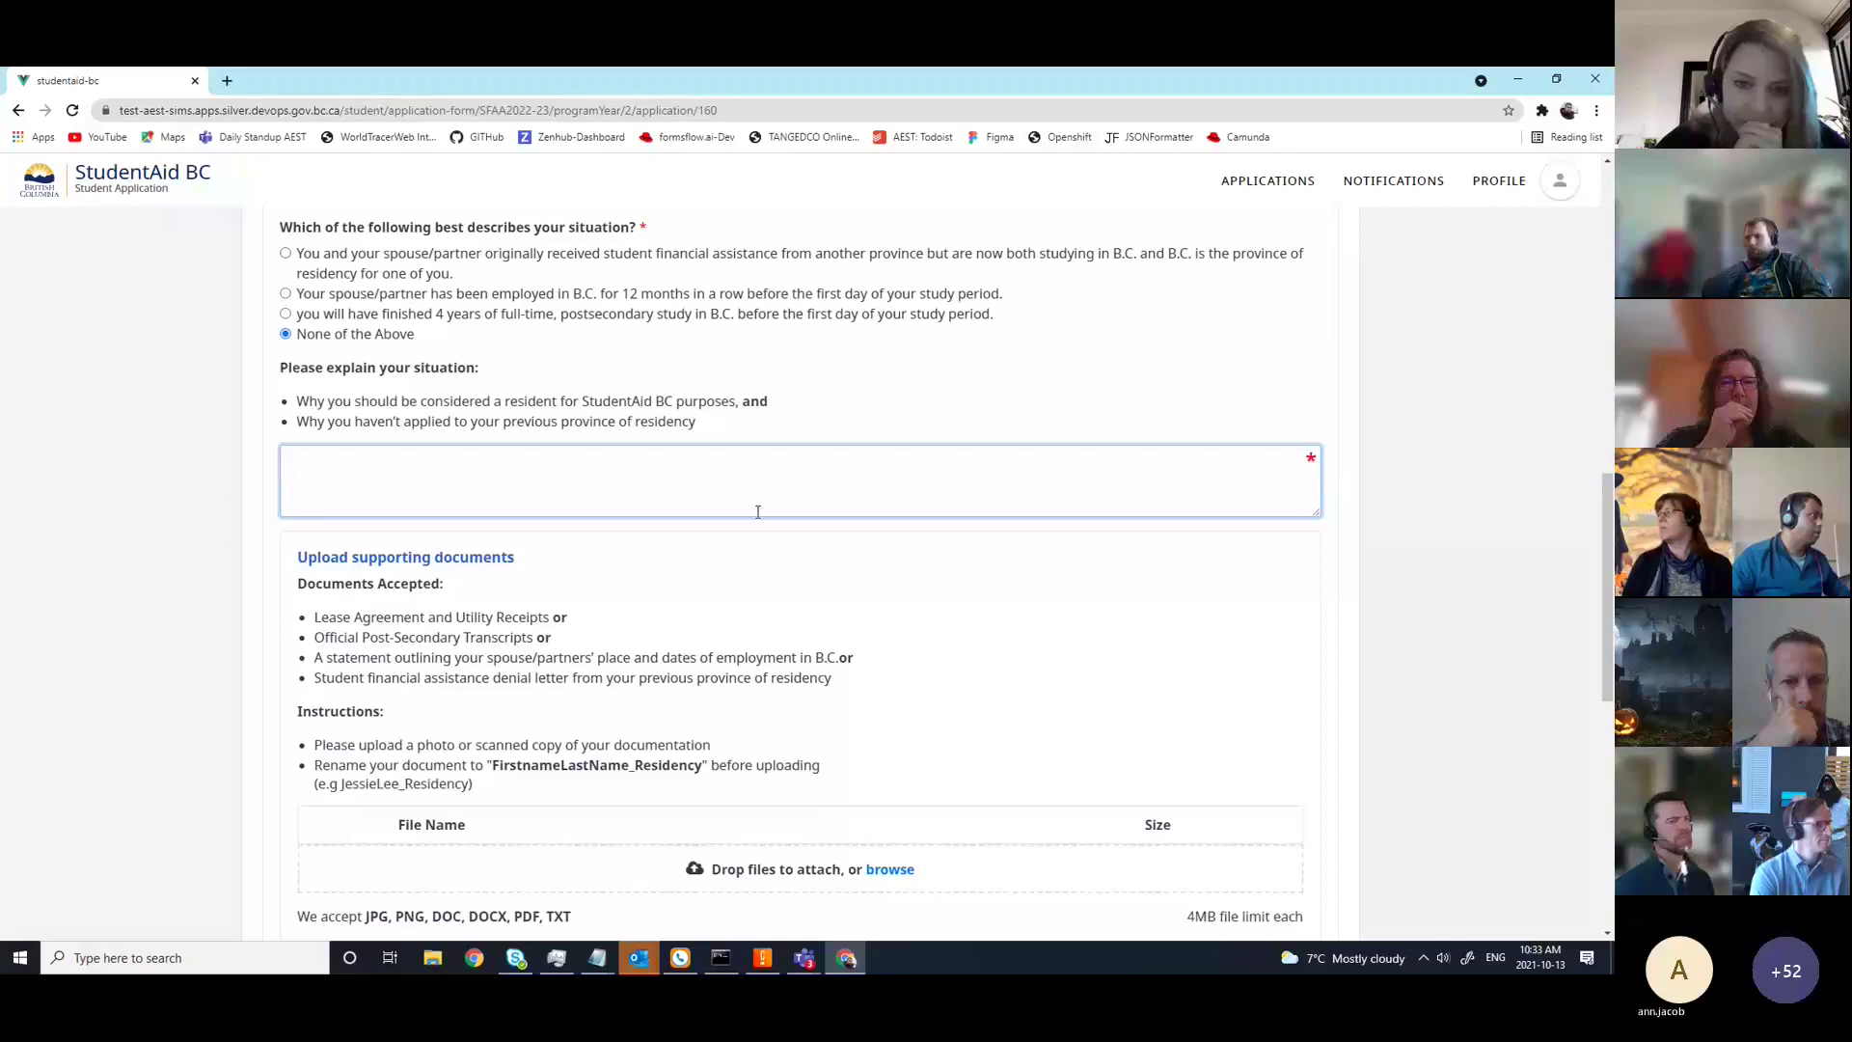
{"action": "left_click", "coordinate": [317, 408]}
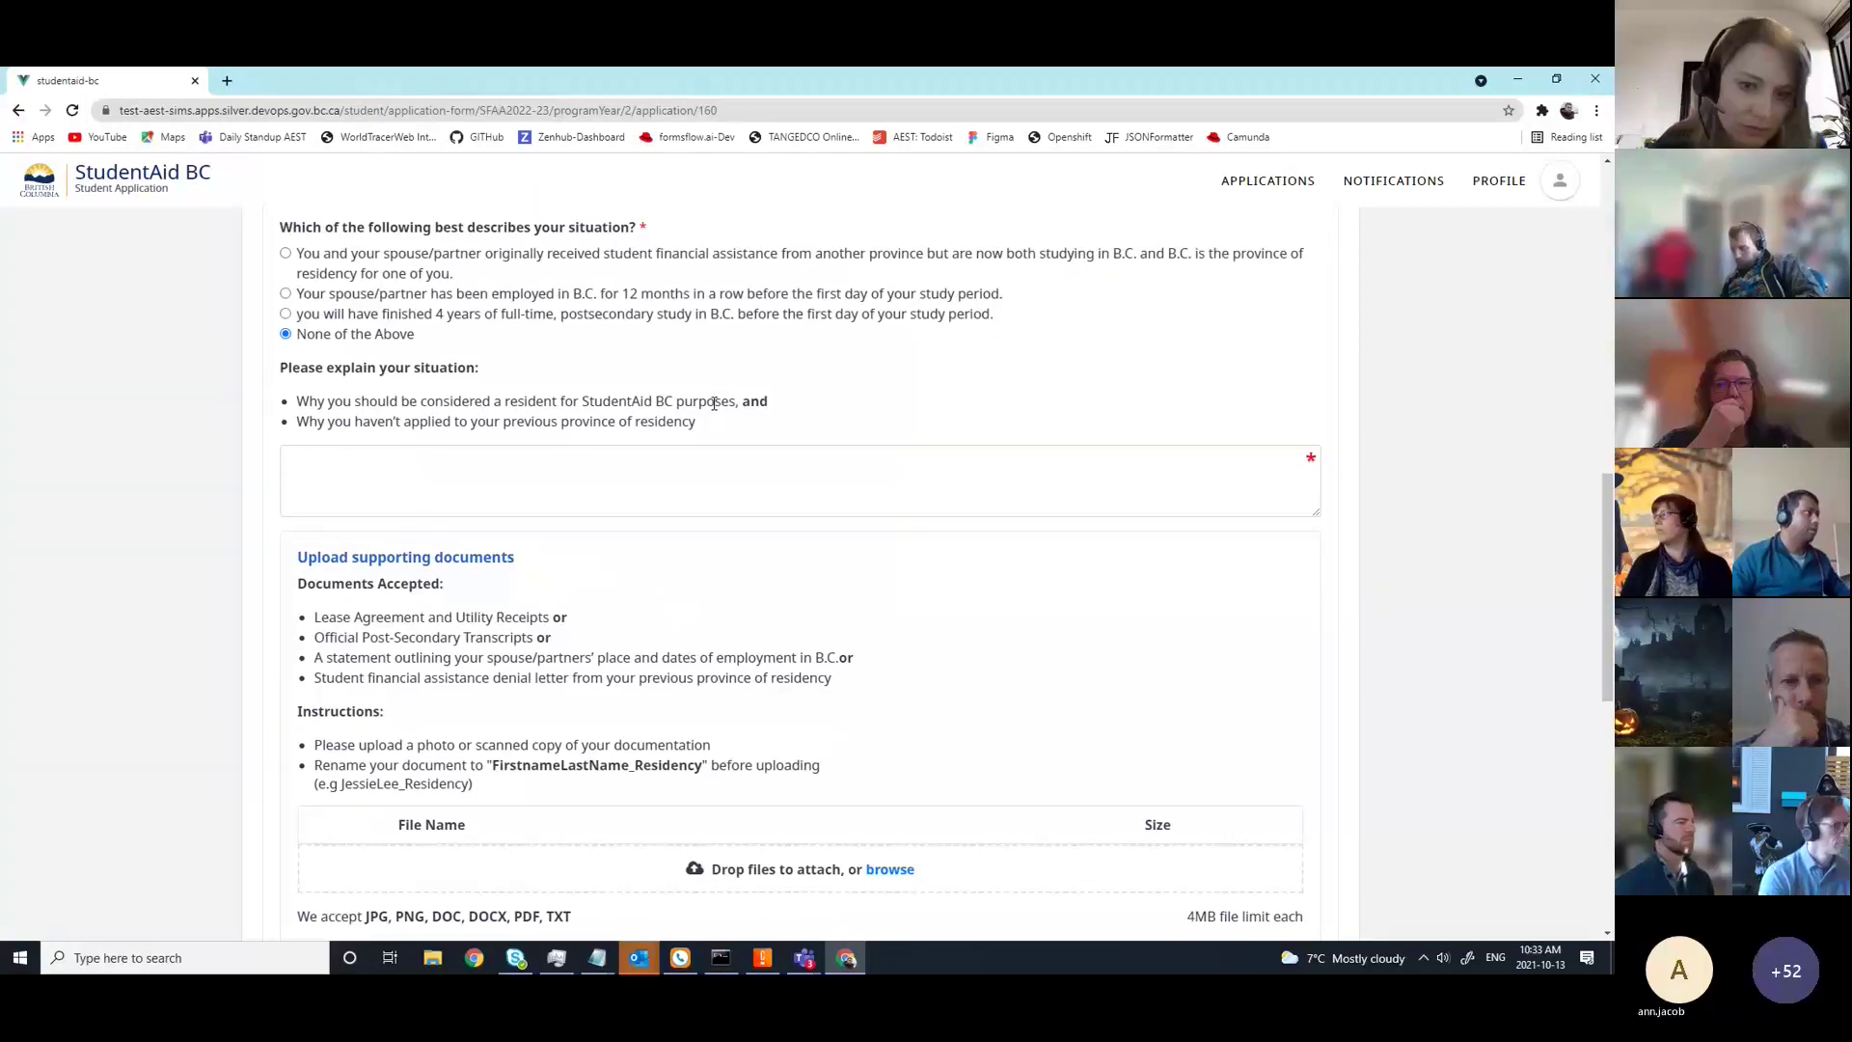
{"action": "left_click_drag", "start_coordinate": [691, 415], "coordinate": [582, 422]}
{"action": "left_click", "coordinate": [568, 475]}
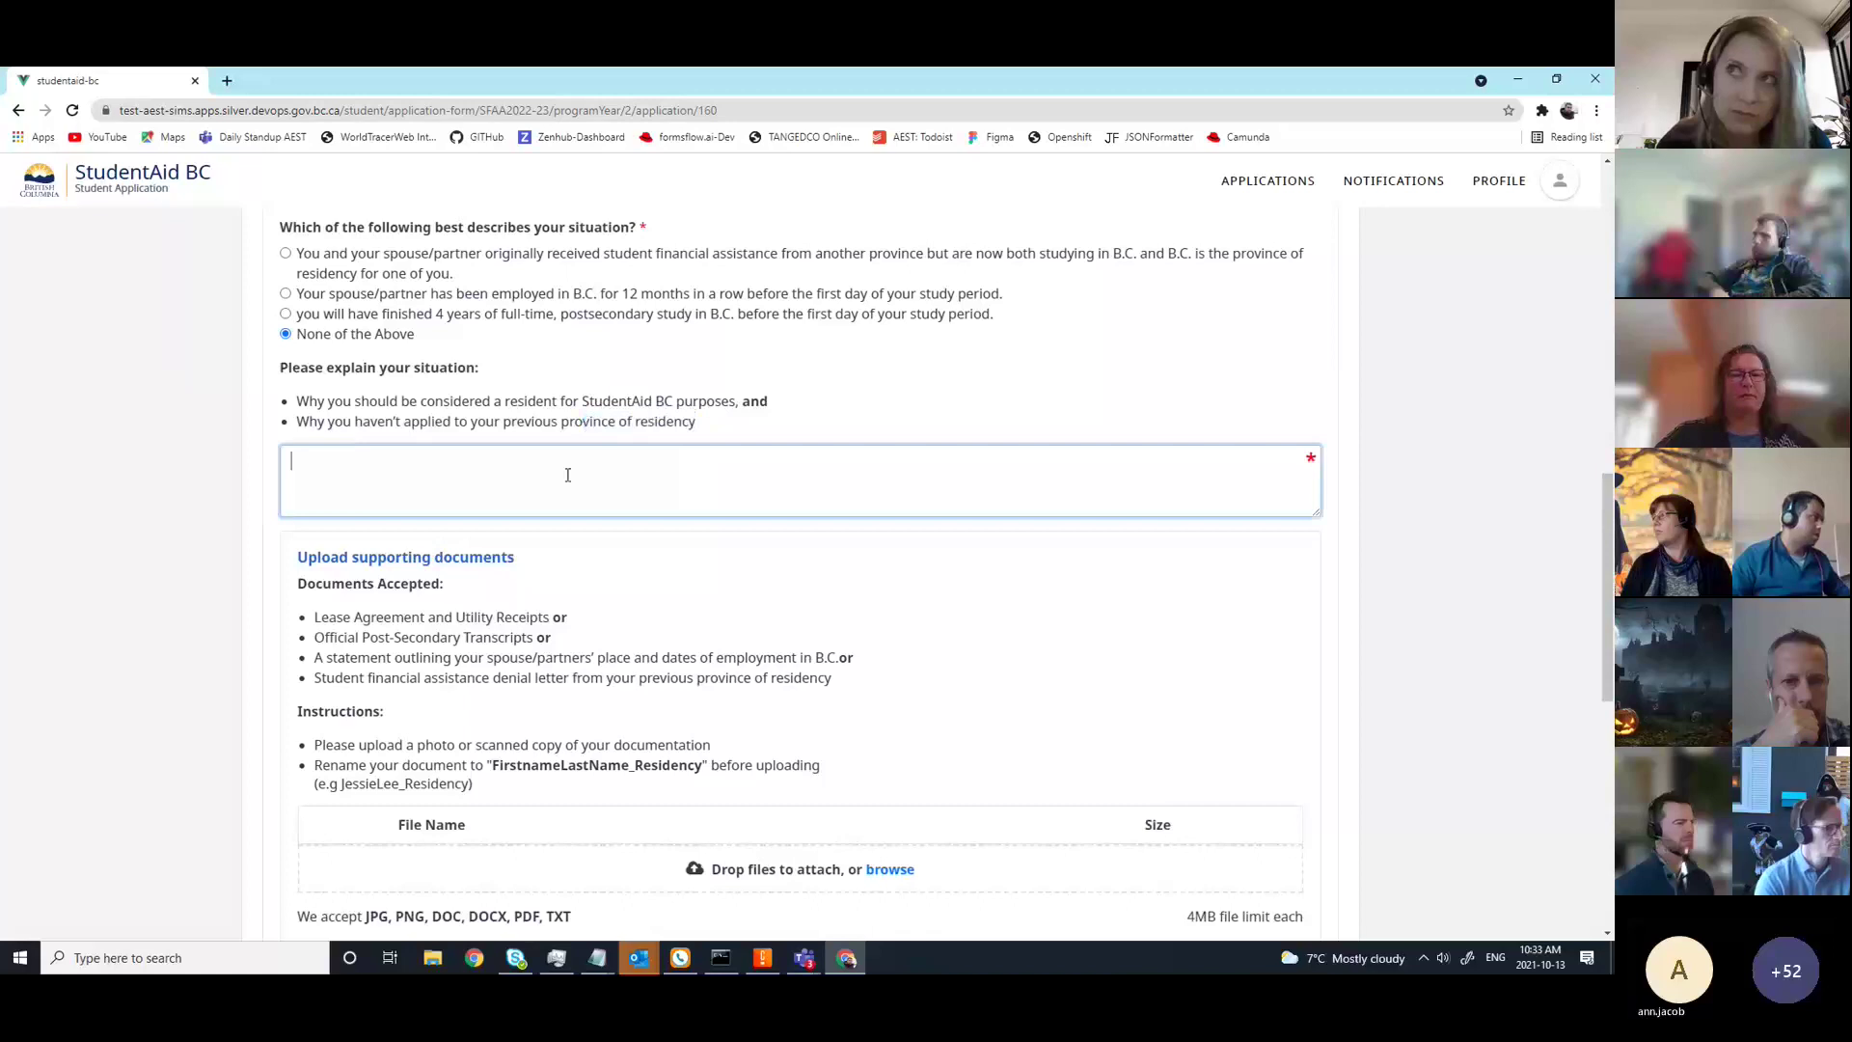
{"action": "scroll", "coordinate": [568, 475], "scroll_direction": "down", "scroll_amount": 2}
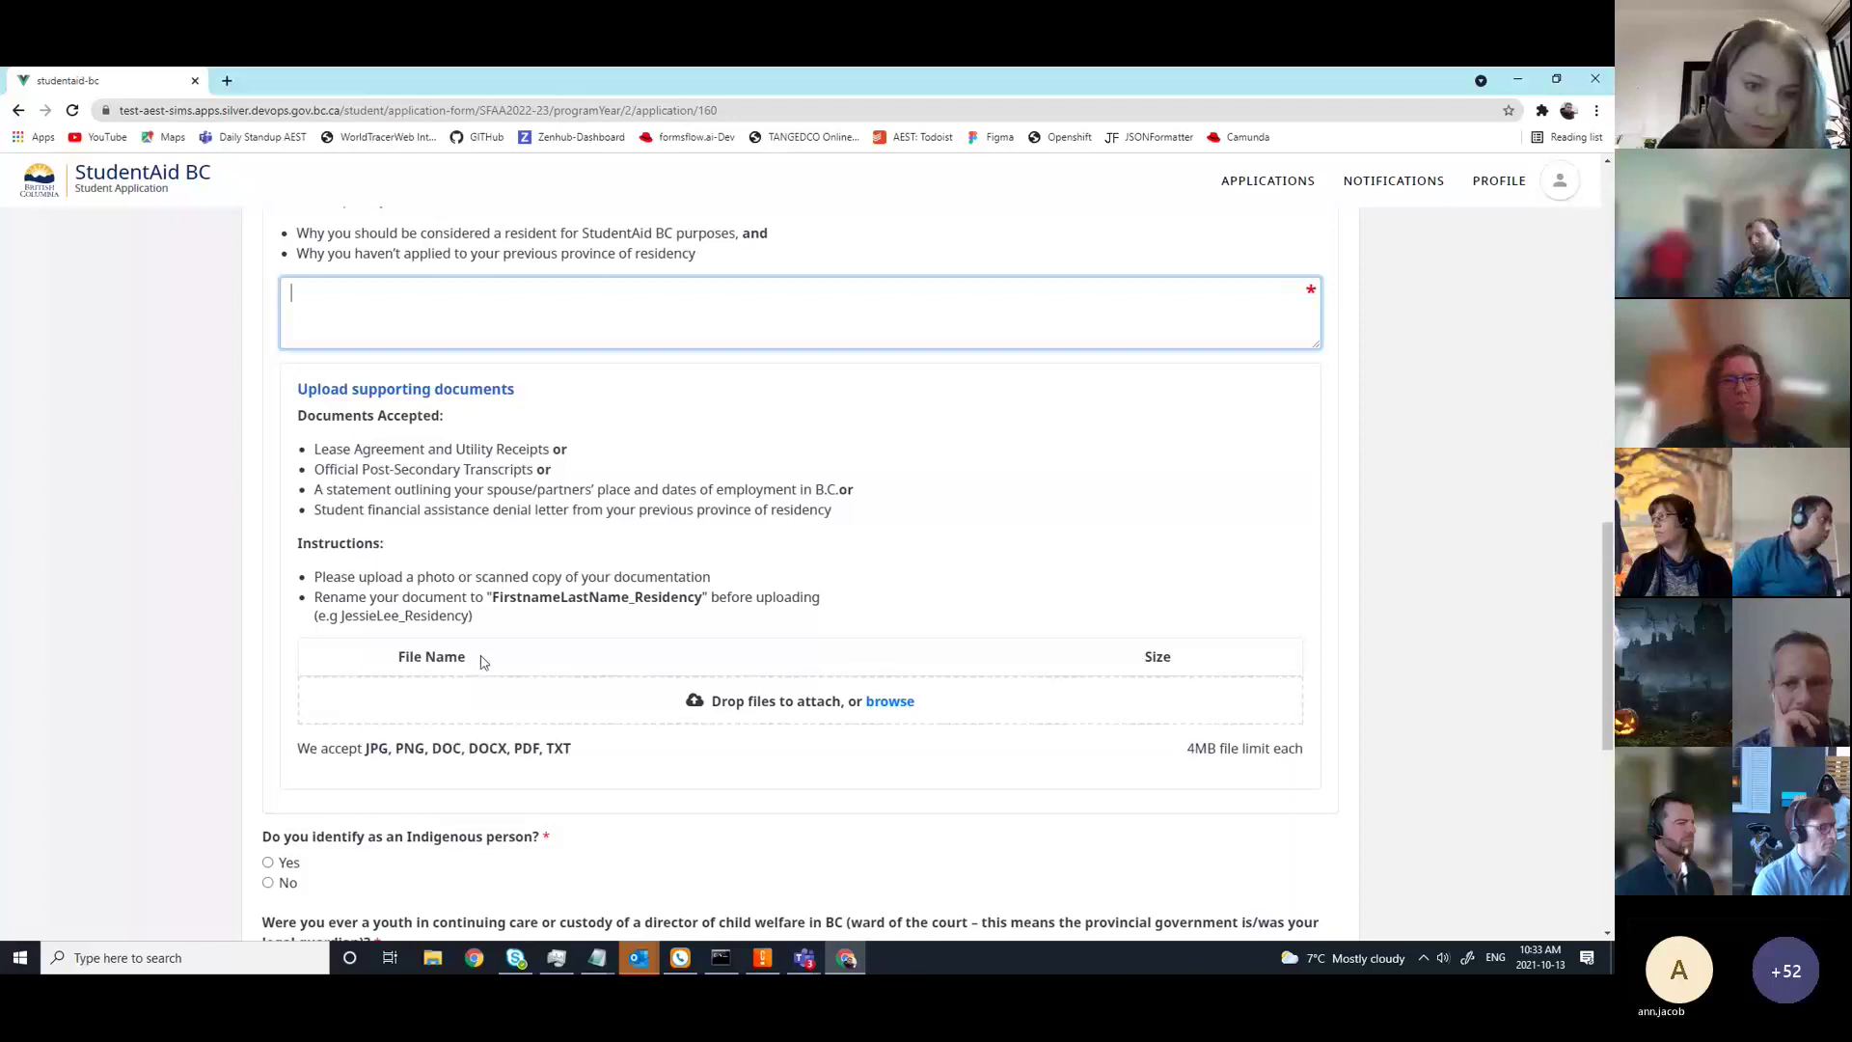
{"action": "left_click_drag", "start_coordinate": [322, 451], "coordinate": [650, 495]}
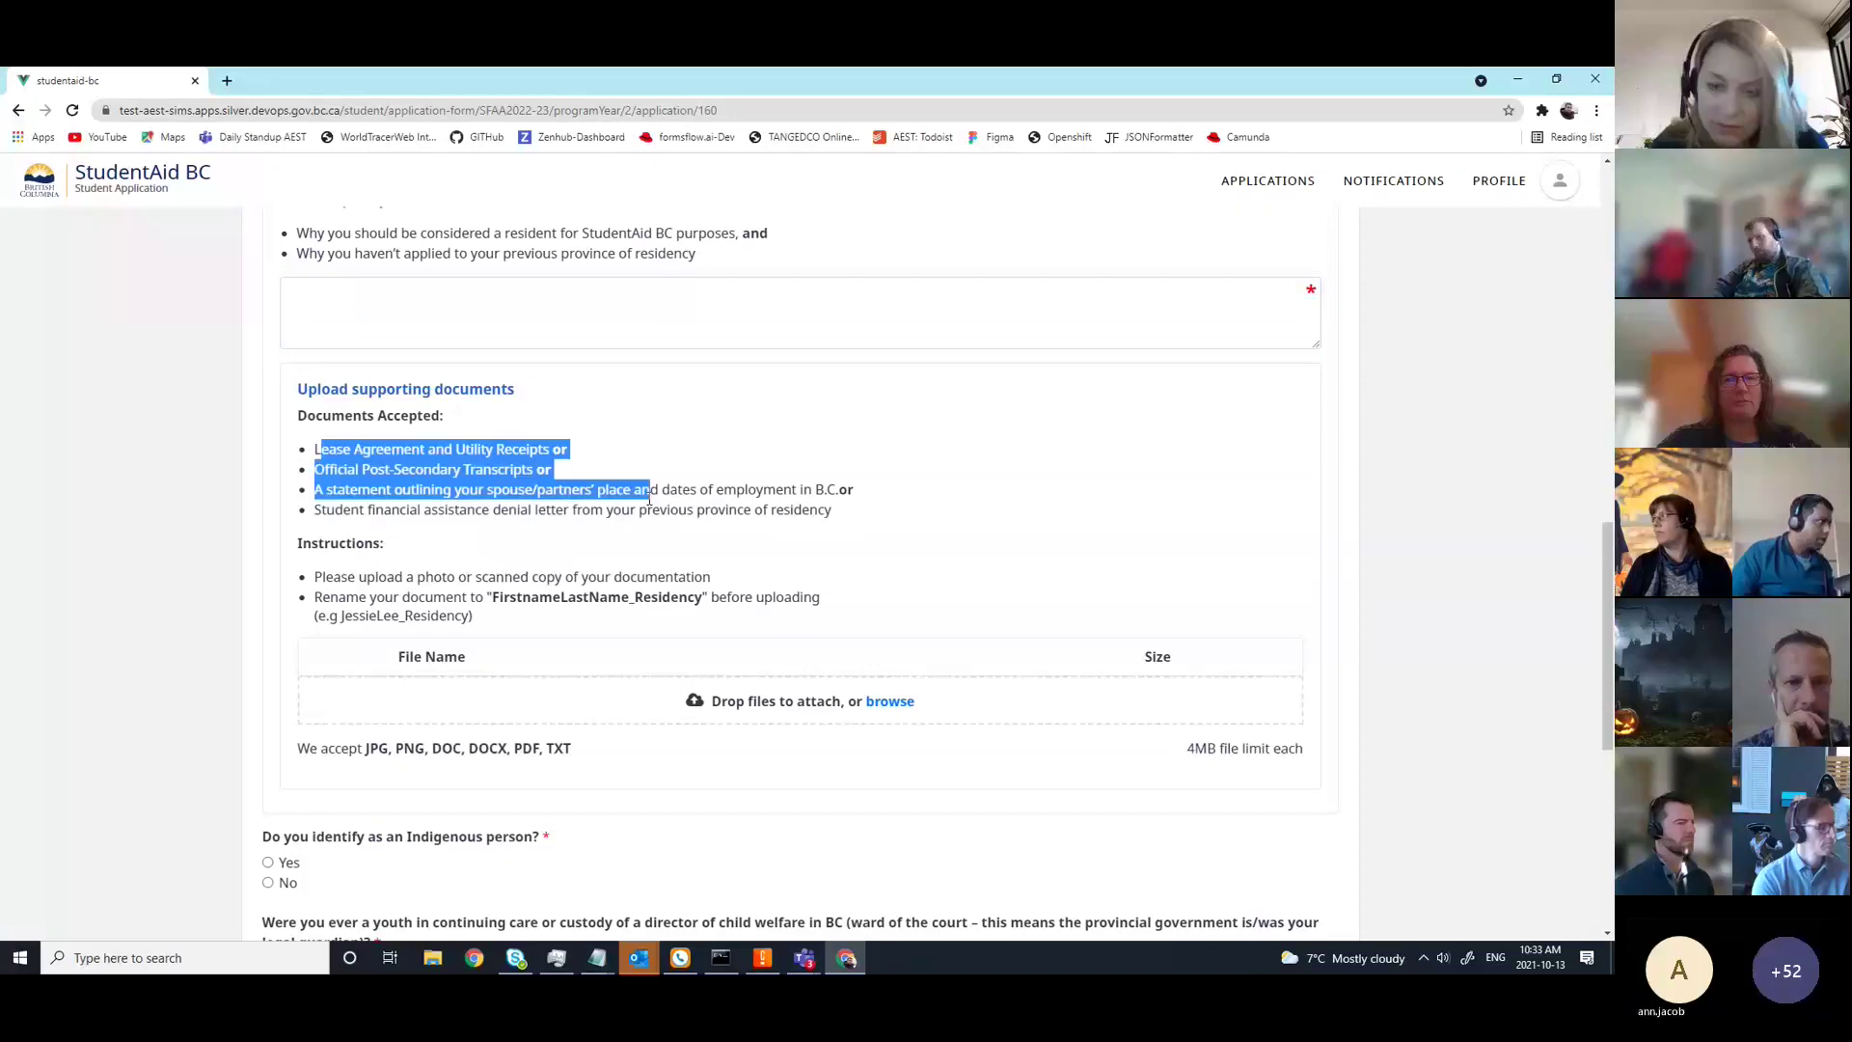
{"action": "left_click_drag", "start_coordinate": [318, 580], "coordinate": [449, 597]}
{"action": "left_click", "coordinate": [489, 618]}
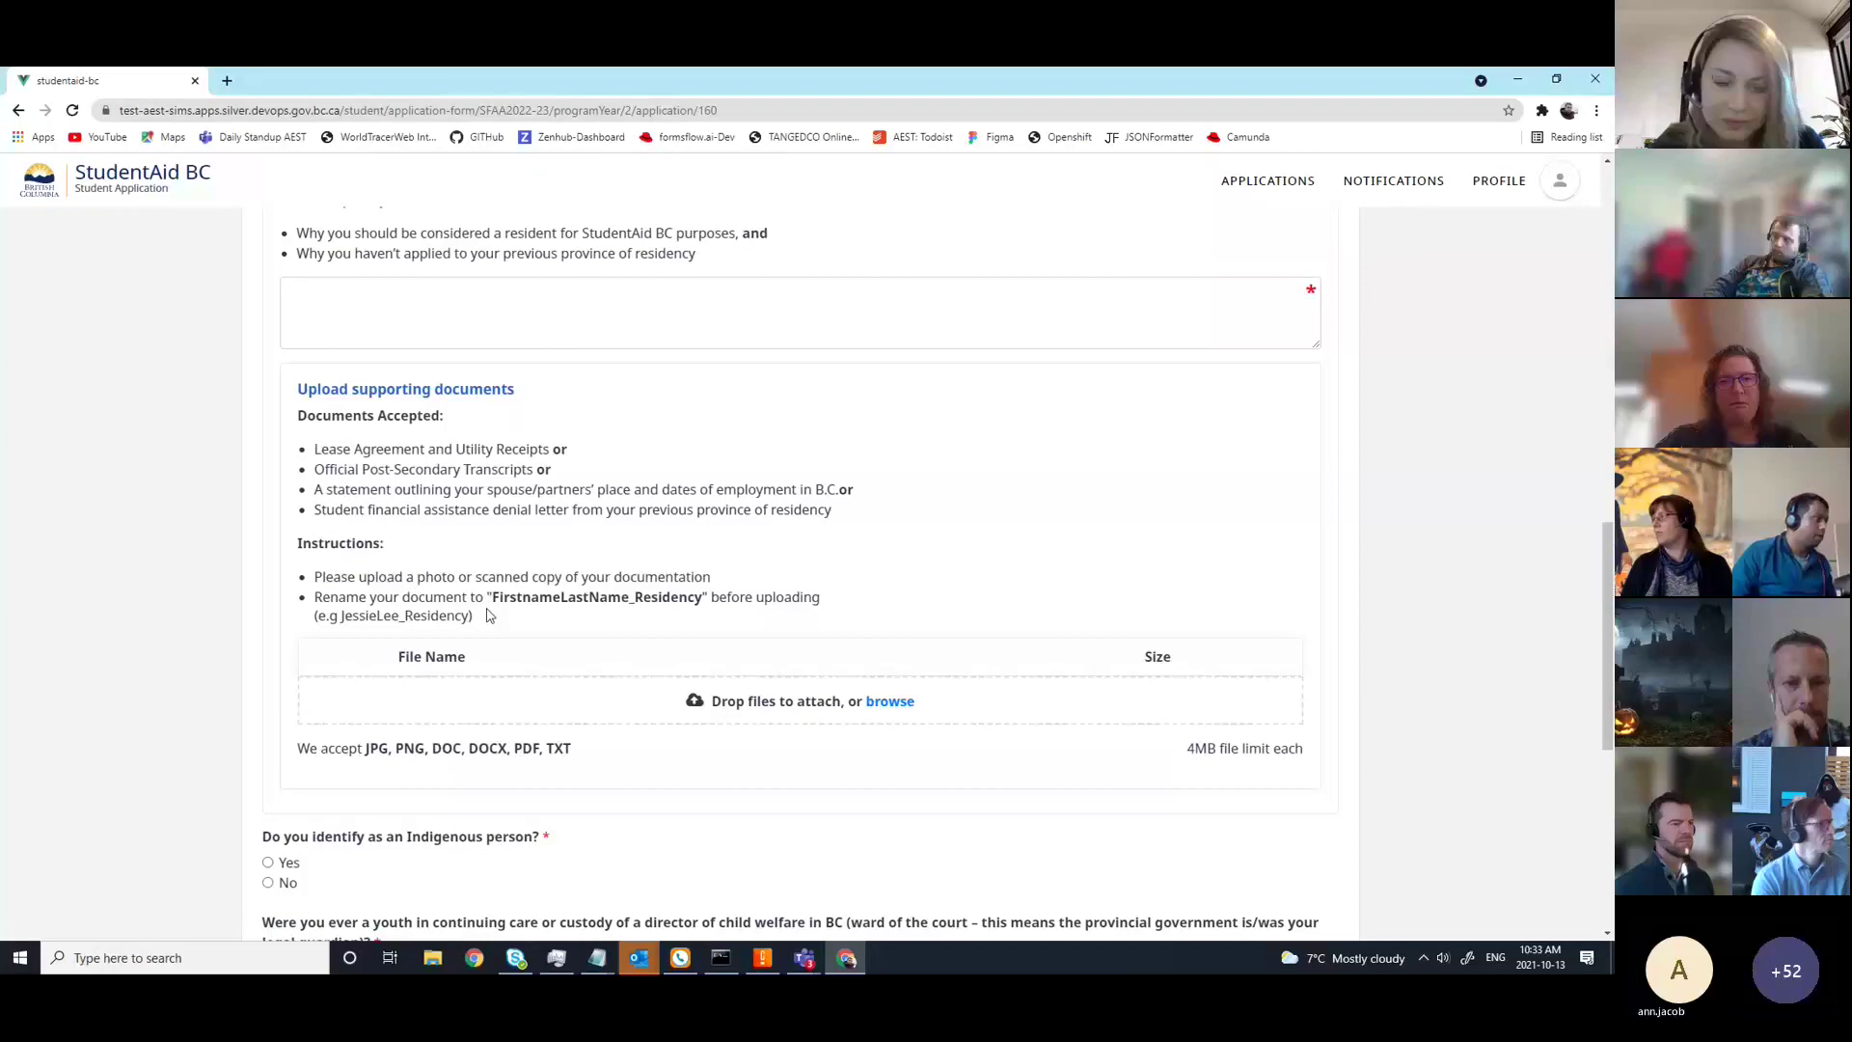
{"action": "left_click_drag", "start_coordinate": [323, 758], "coordinate": [539, 767]}
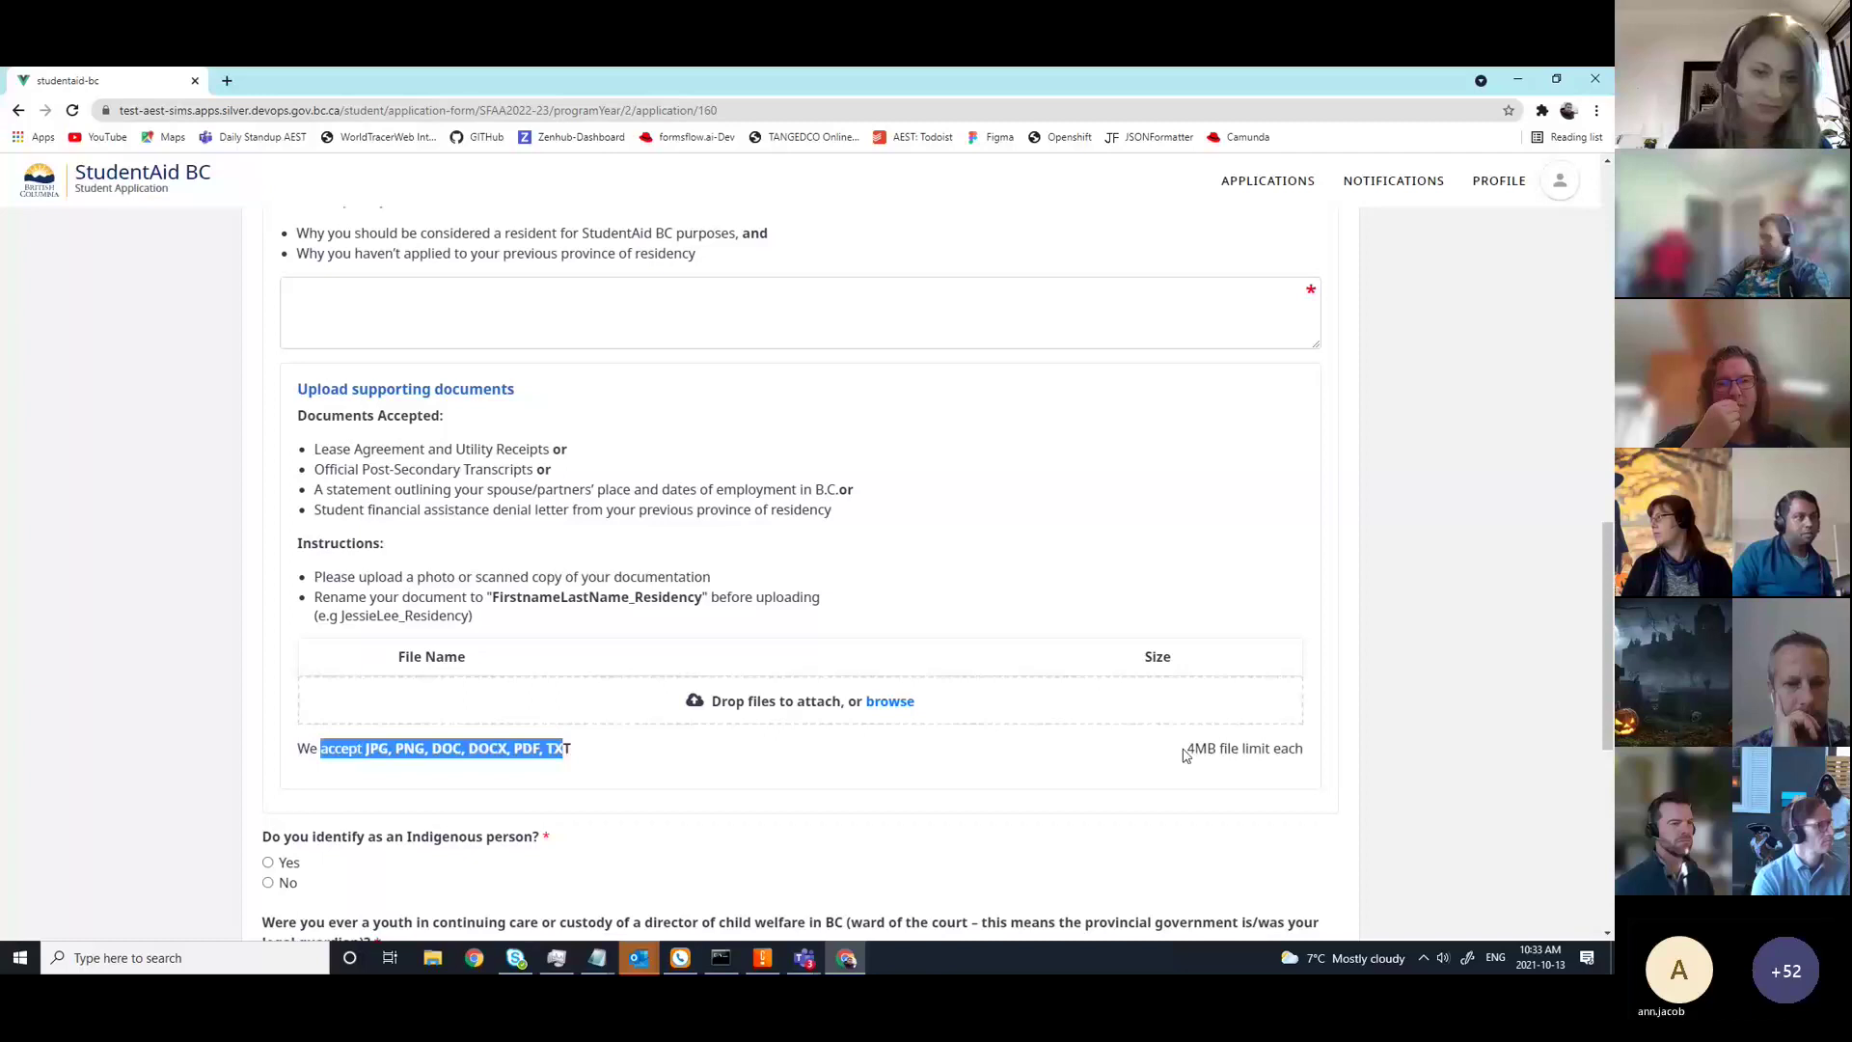
{"action": "left_click_drag", "start_coordinate": [1195, 747], "coordinate": [1312, 751]}
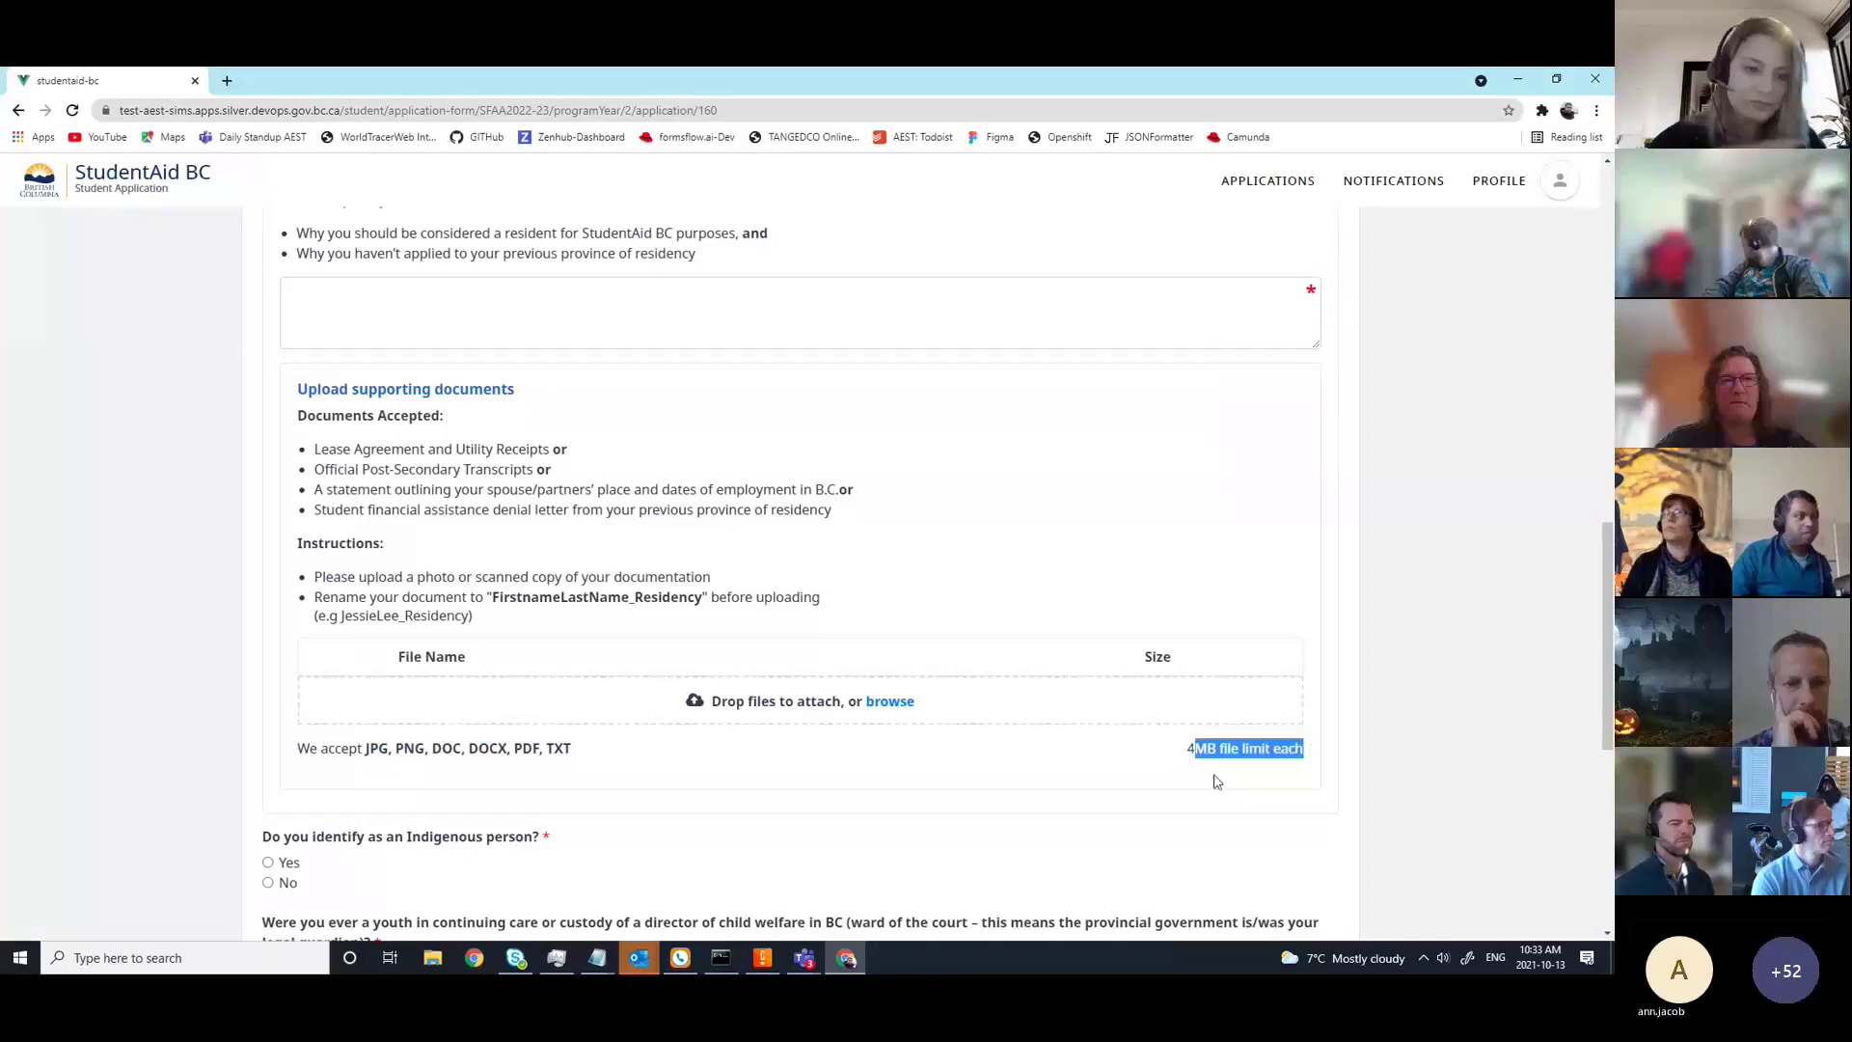
Open the Financial information section of the application.
{"action": "scroll", "coordinate": [1003, 849], "scroll_direction": "up", "scroll_amount": 6}
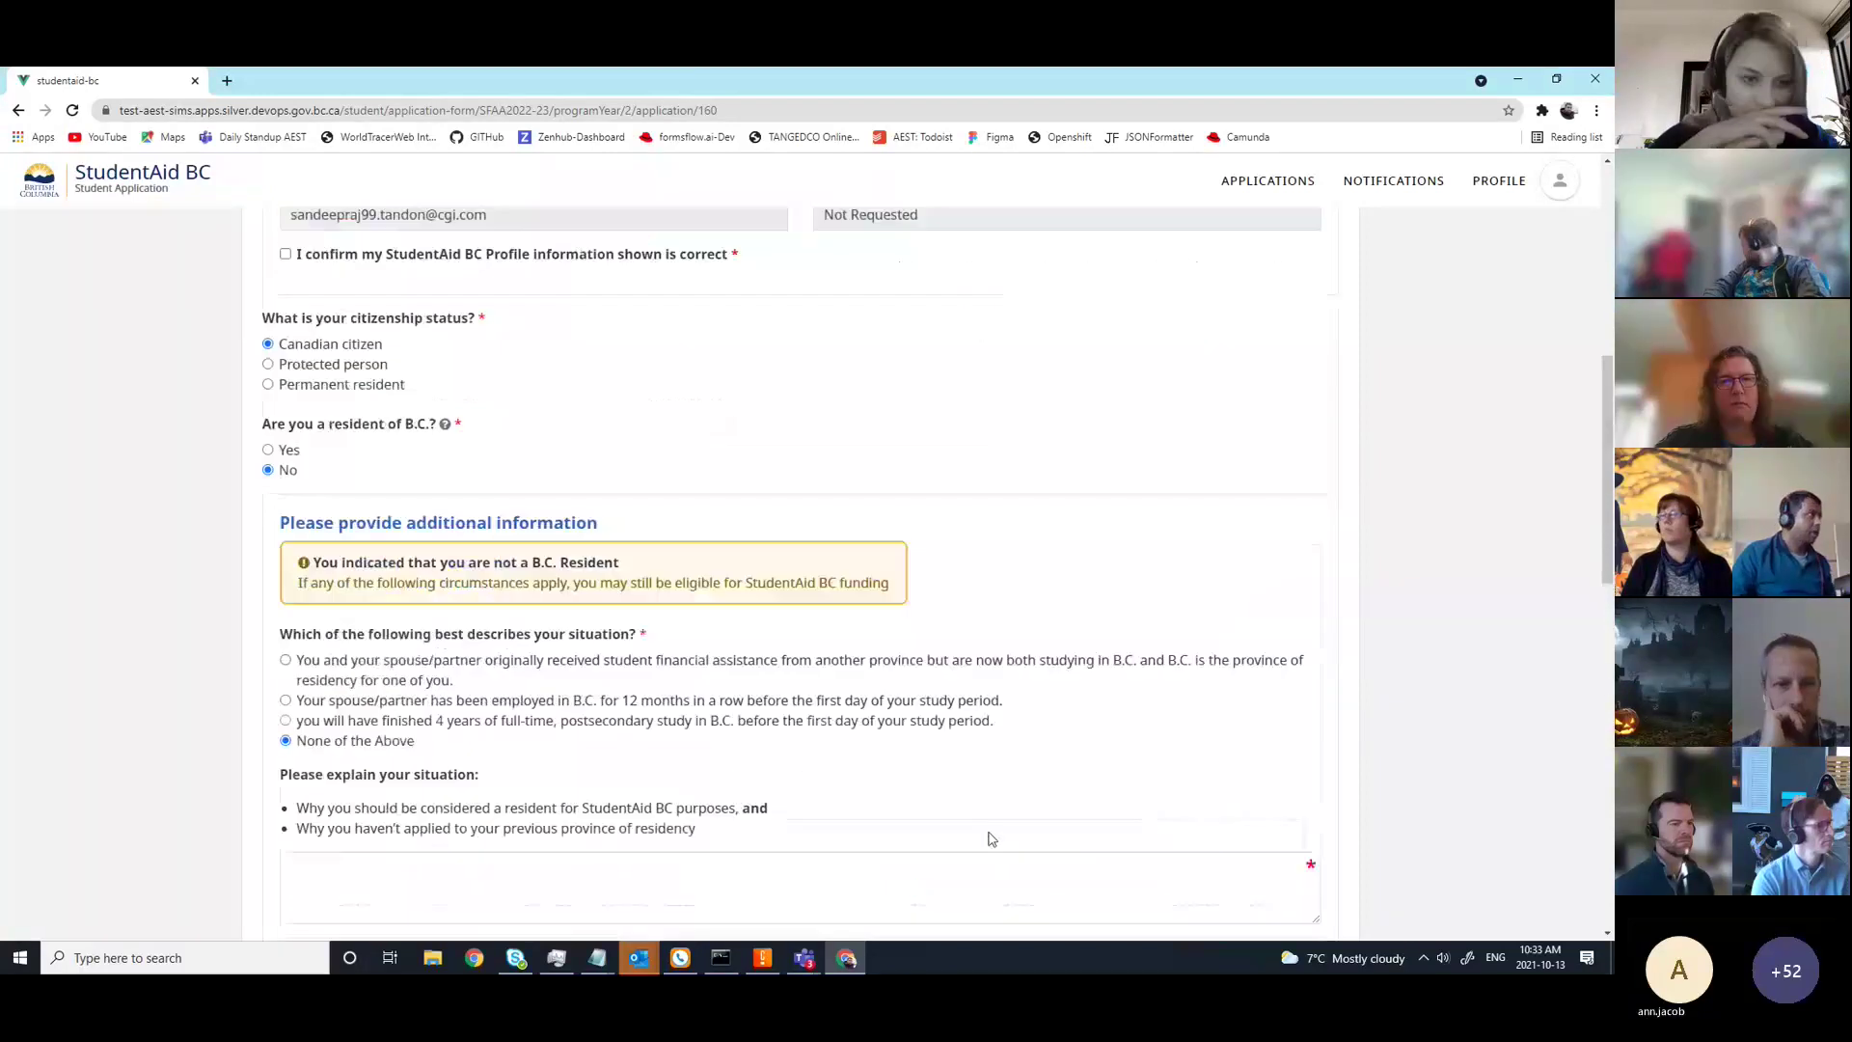
{"action": "scroll", "coordinate": [993, 838], "scroll_direction": "up", "scroll_amount": 7}
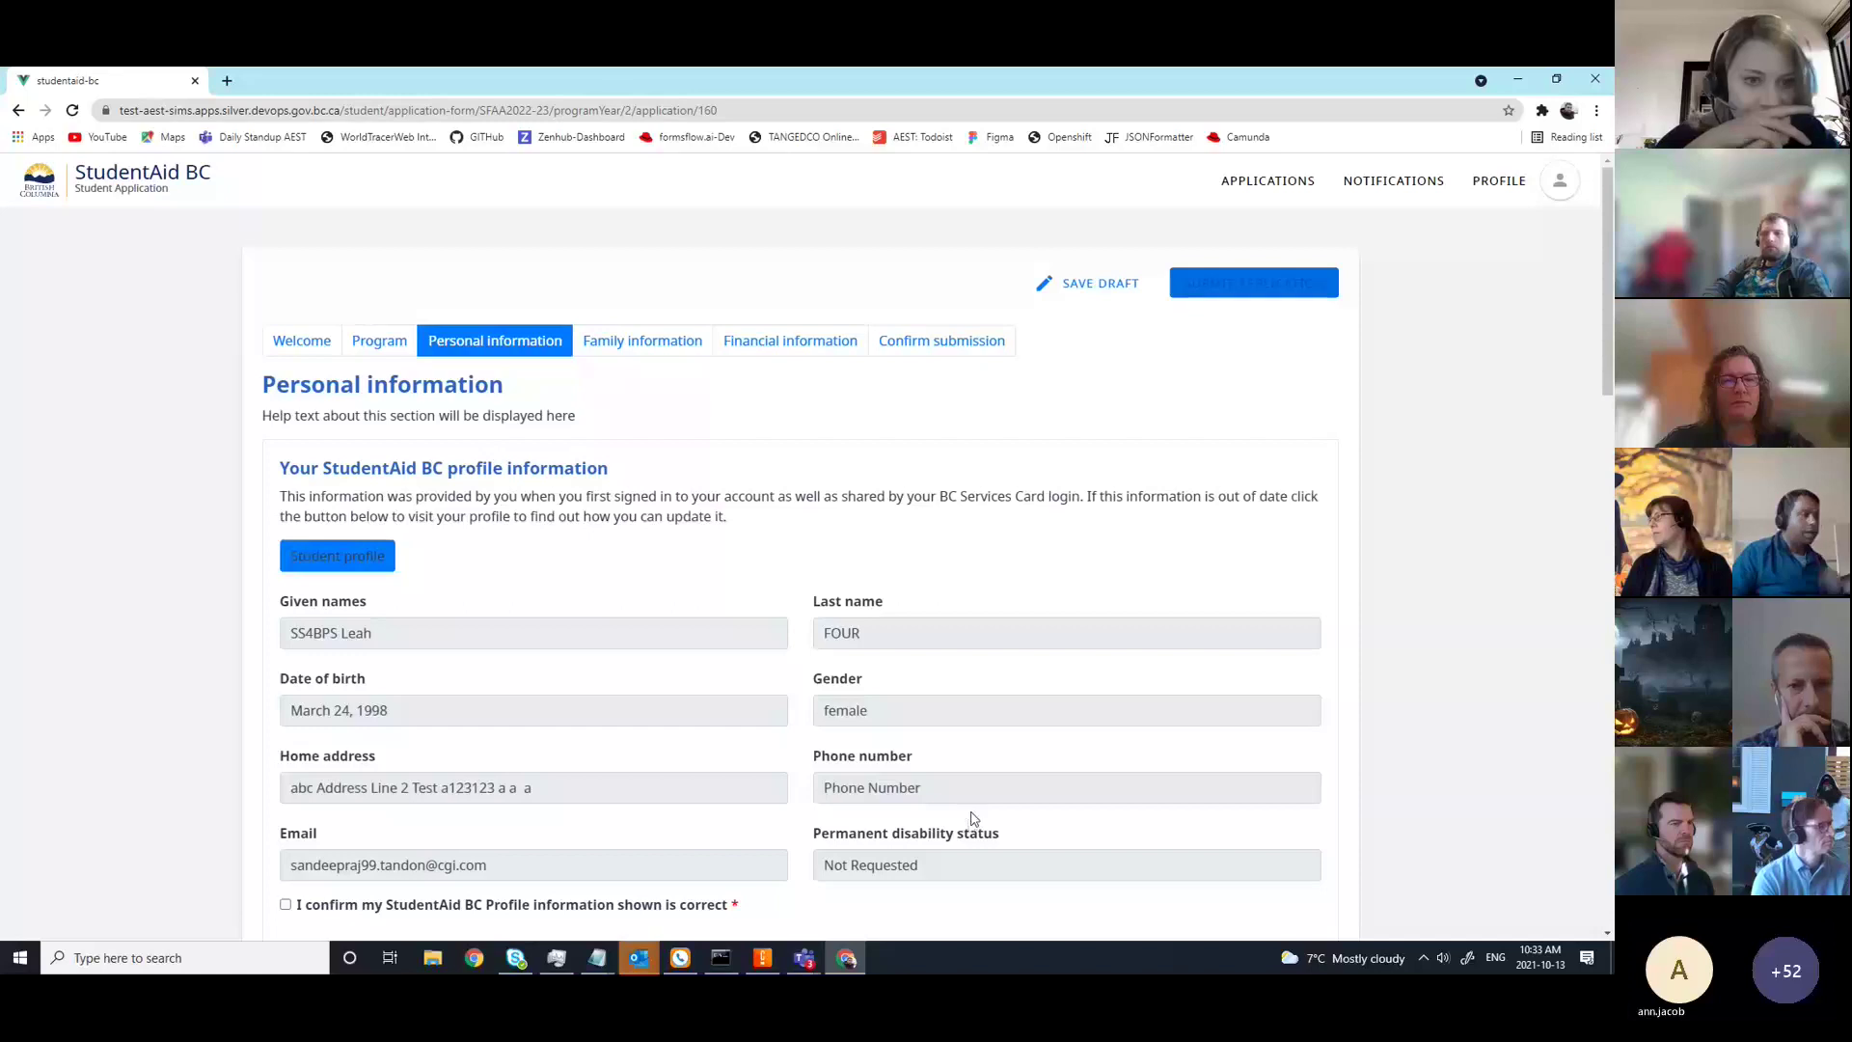
{"action": "left_click", "coordinate": [789, 343]}
Answer Yes to submitting an exemption request for exceptional expenses and review the supporting information it asks for.
{"action": "scroll", "coordinate": [782, 466], "scroll_direction": "down", "scroll_amount": 2}
{"action": "scroll", "coordinate": [762, 569], "scroll_direction": "down", "scroll_amount": 1}
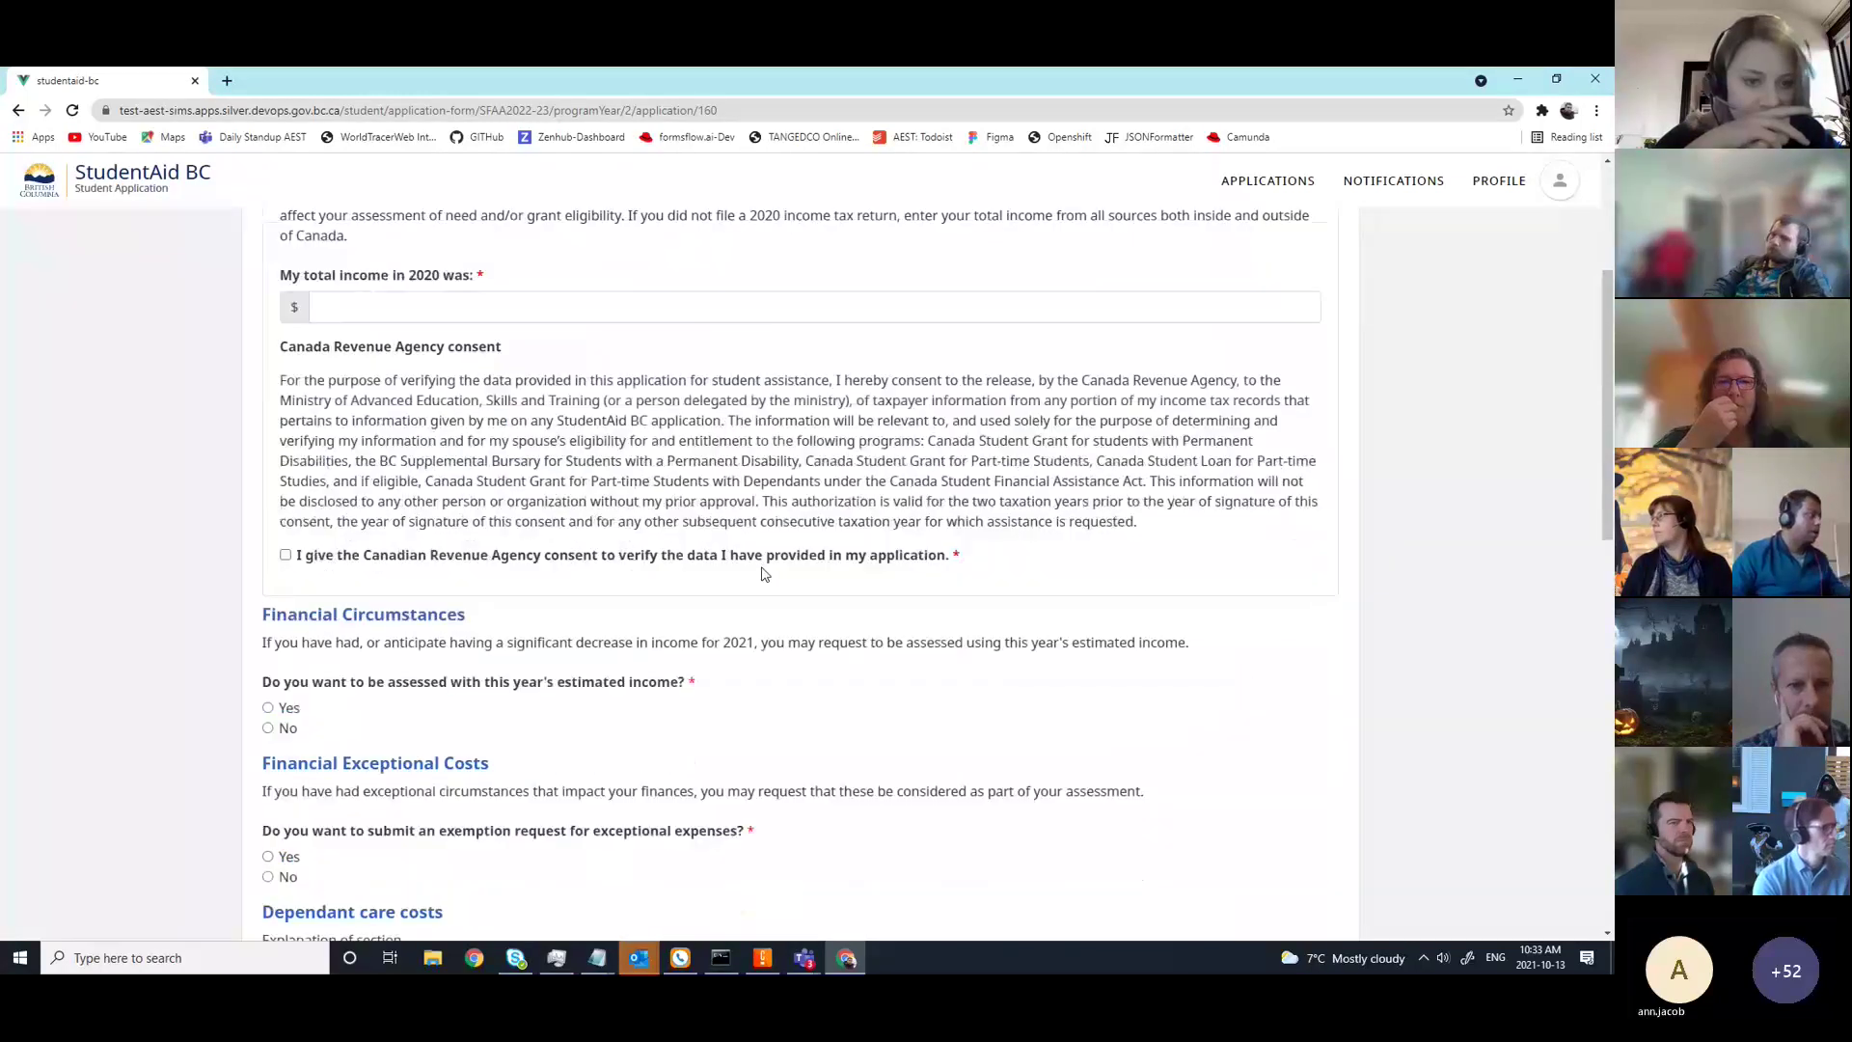
{"action": "scroll", "coordinate": [765, 574], "scroll_direction": "down", "scroll_amount": 2}
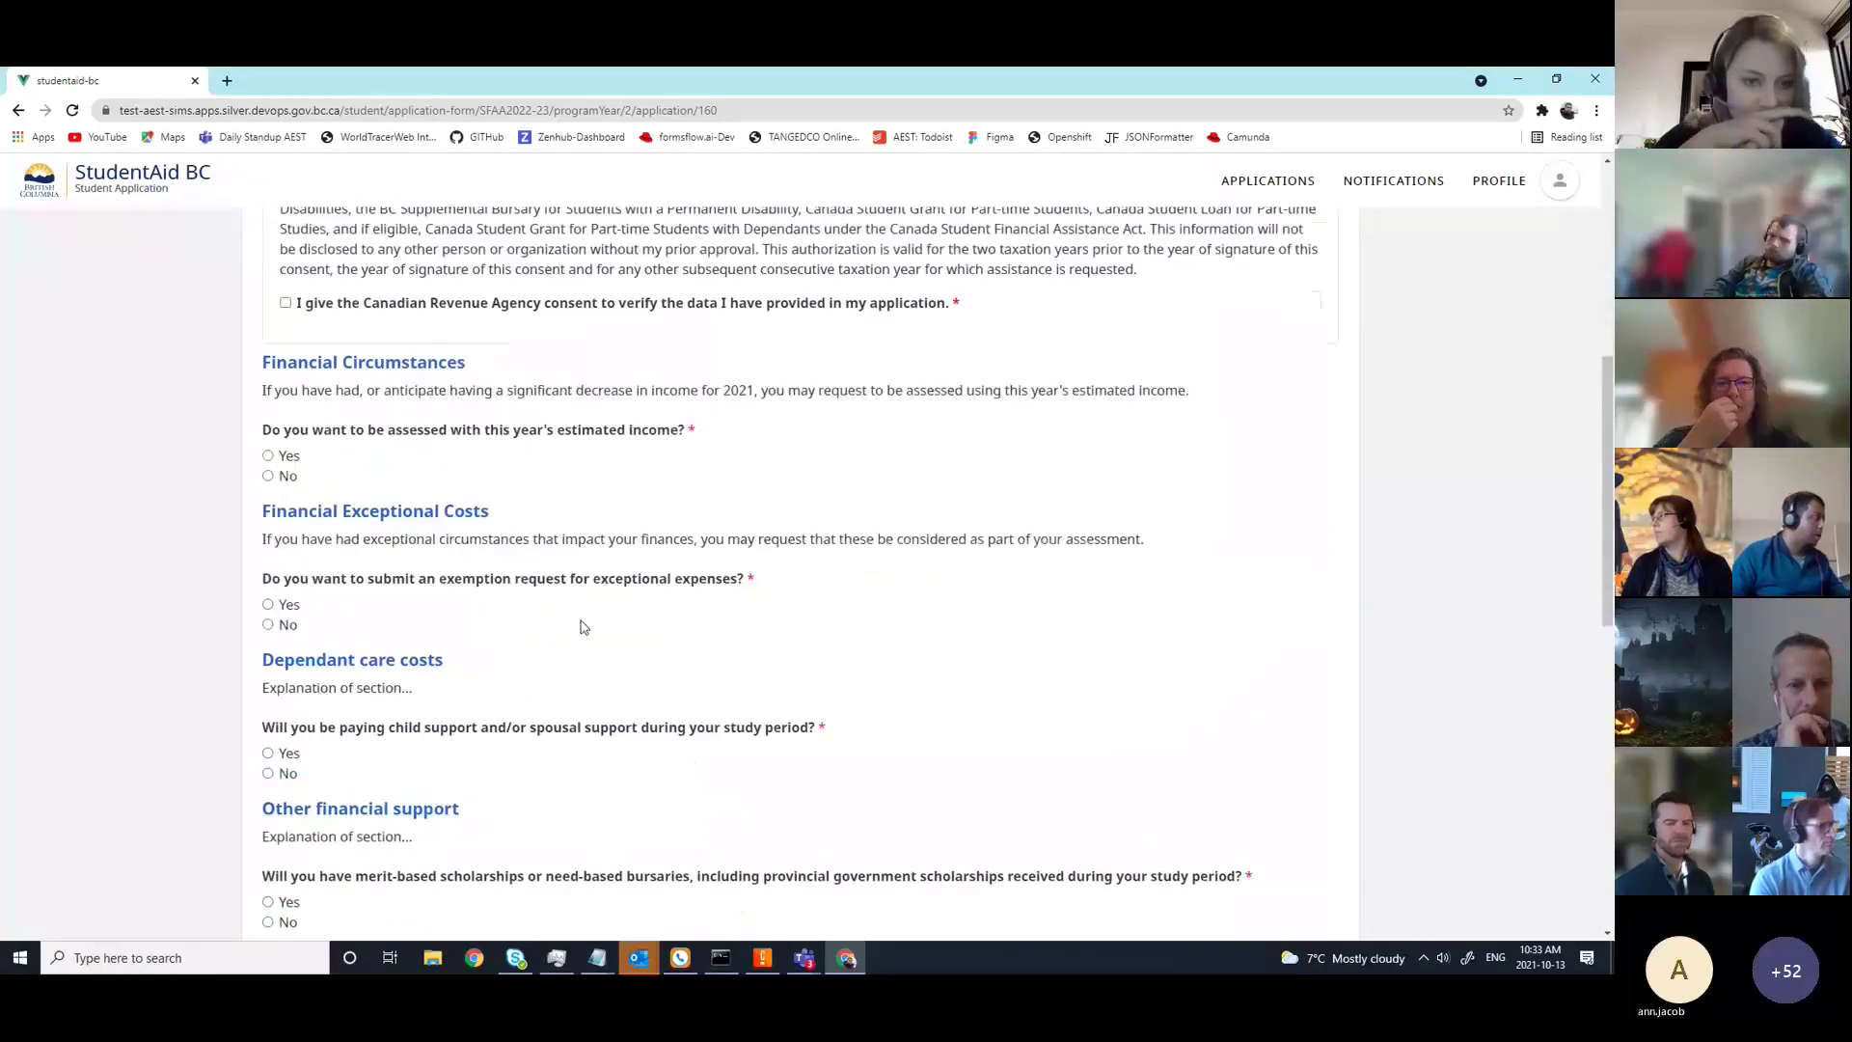
{"action": "left_click", "coordinate": [269, 605]}
{"action": "scroll", "coordinate": [283, 709], "scroll_direction": "up", "scroll_amount": 1}
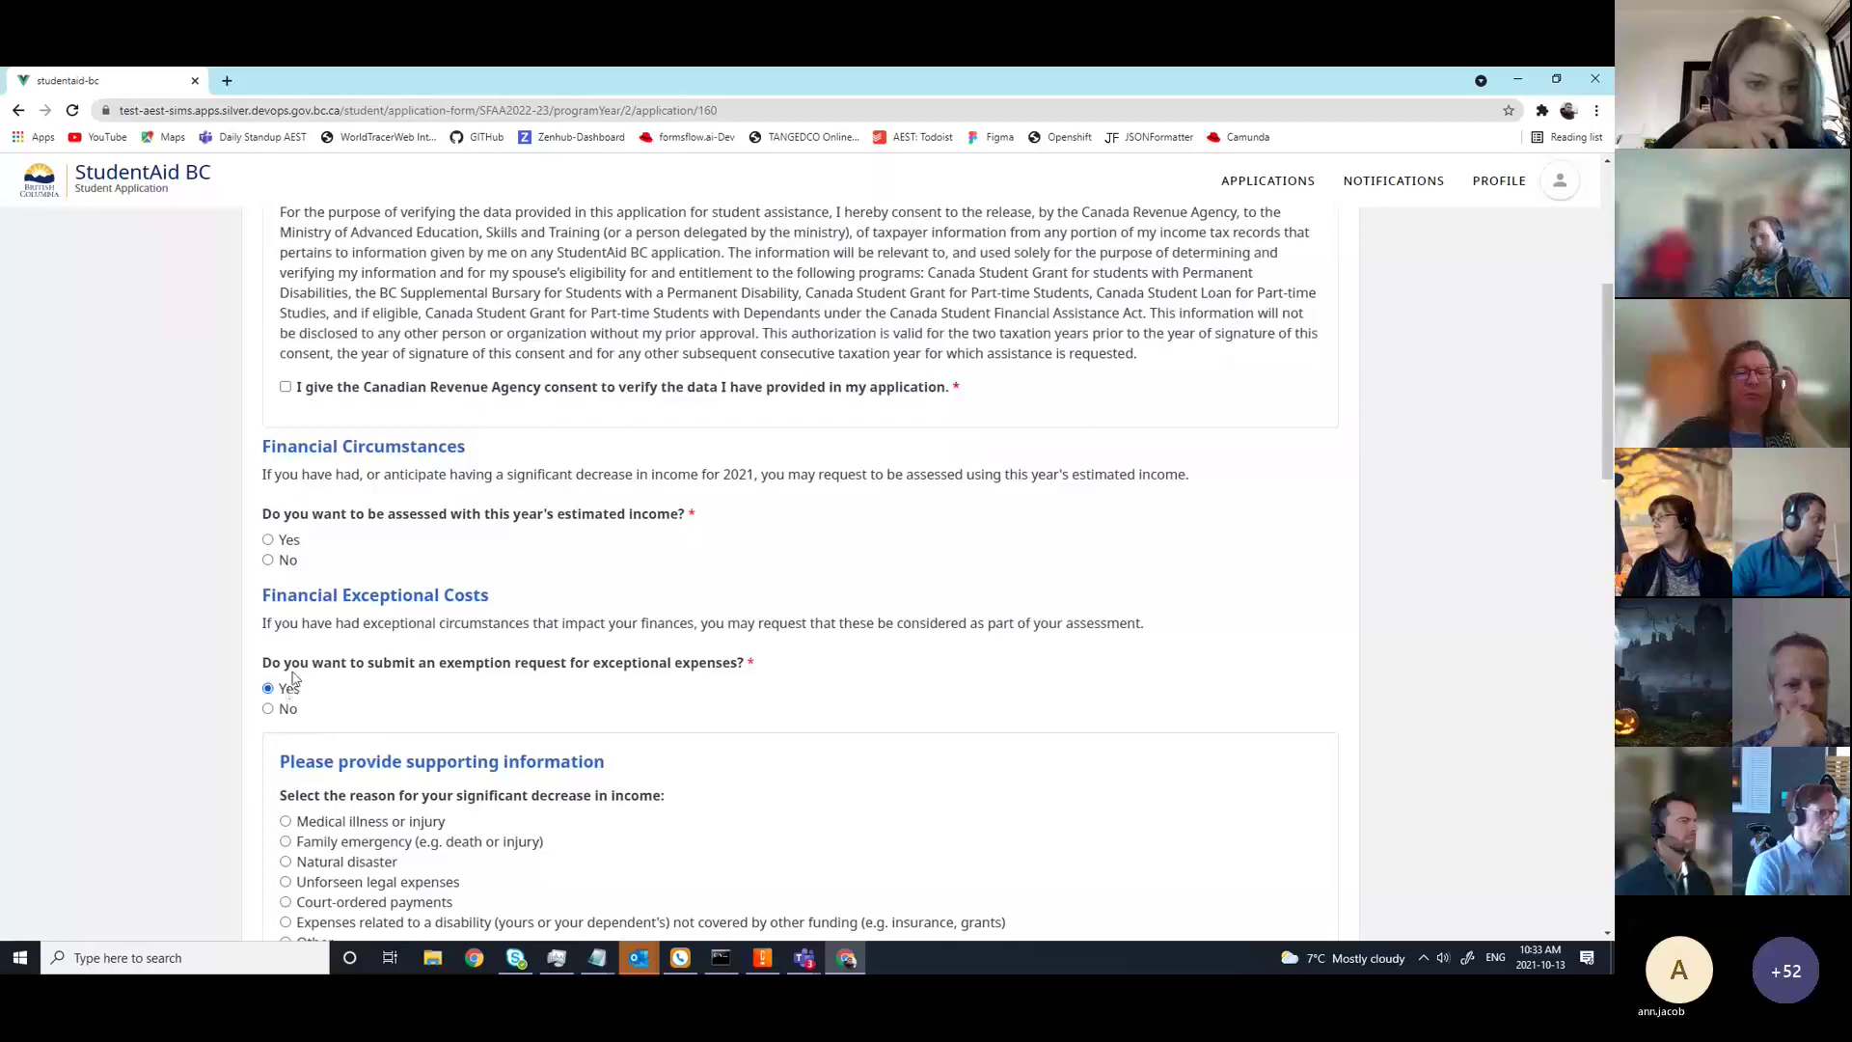
{"action": "scroll", "coordinate": [294, 679], "scroll_direction": "down", "scroll_amount": 1}
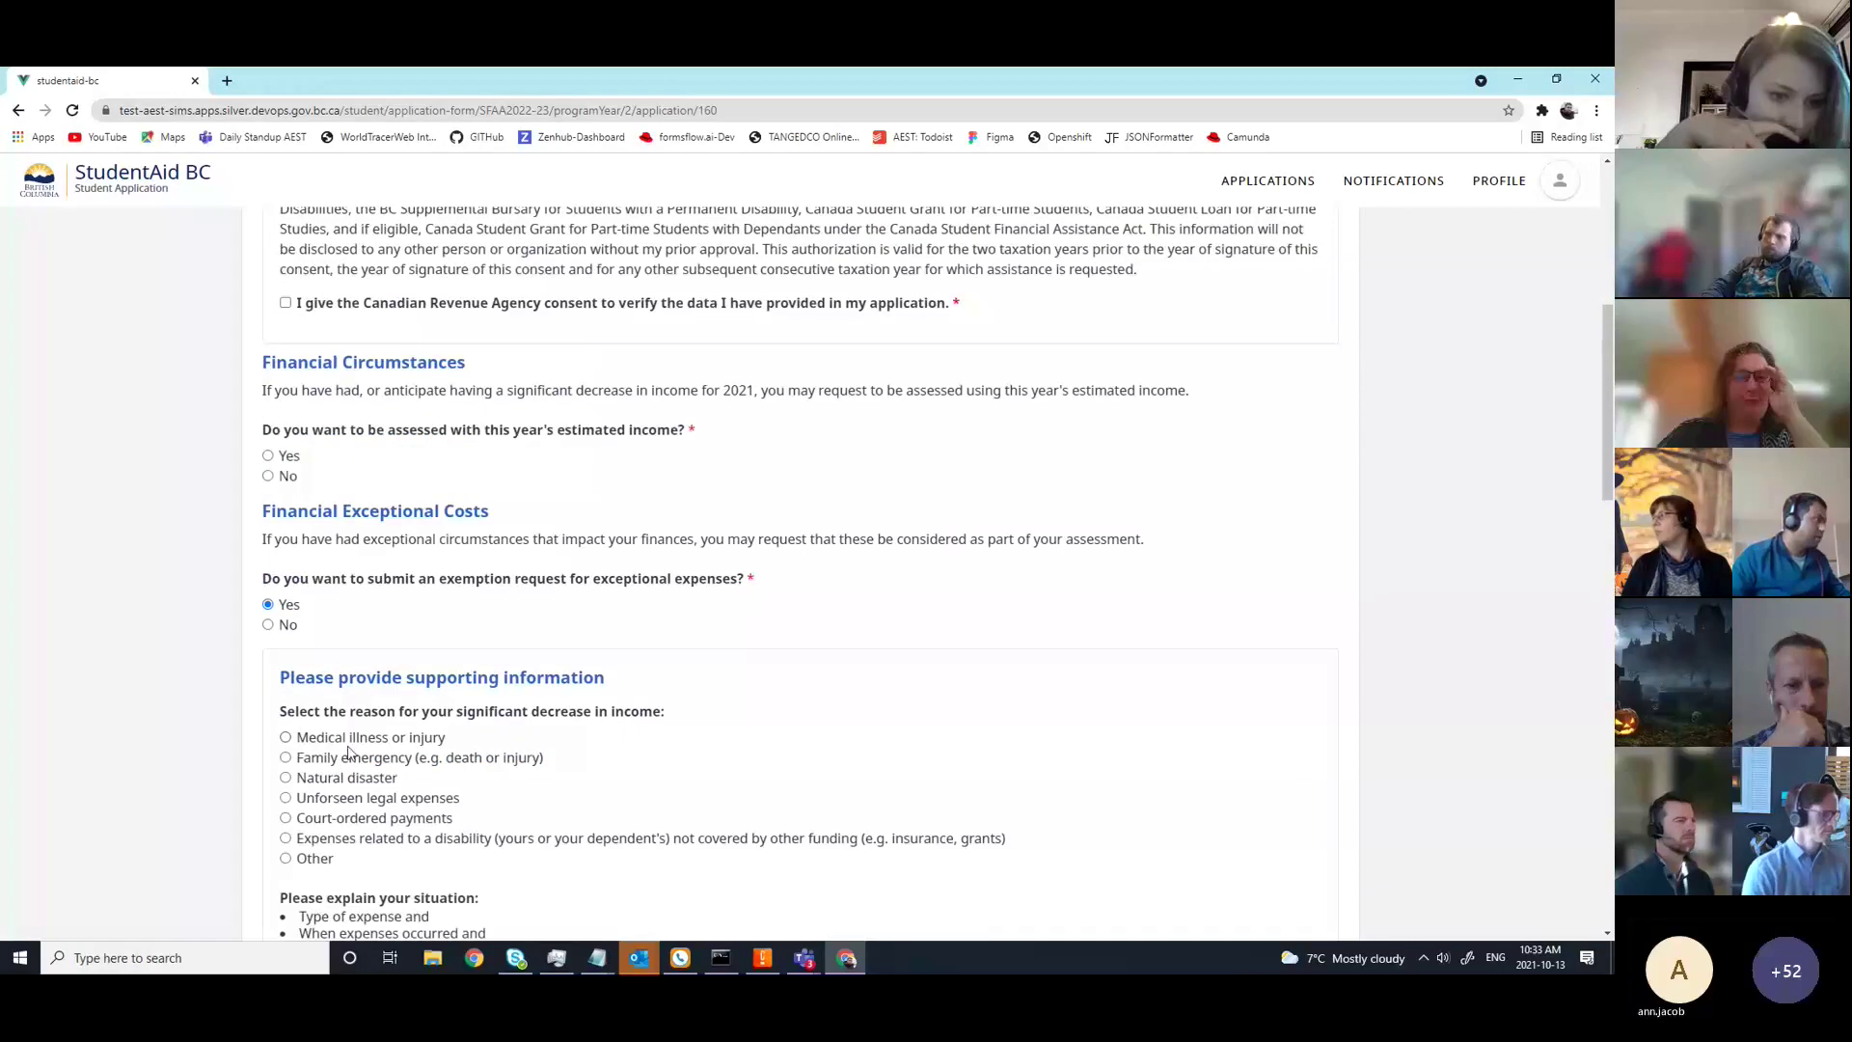
{"action": "scroll", "coordinate": [331, 773], "scroll_direction": "down", "scroll_amount": 1}
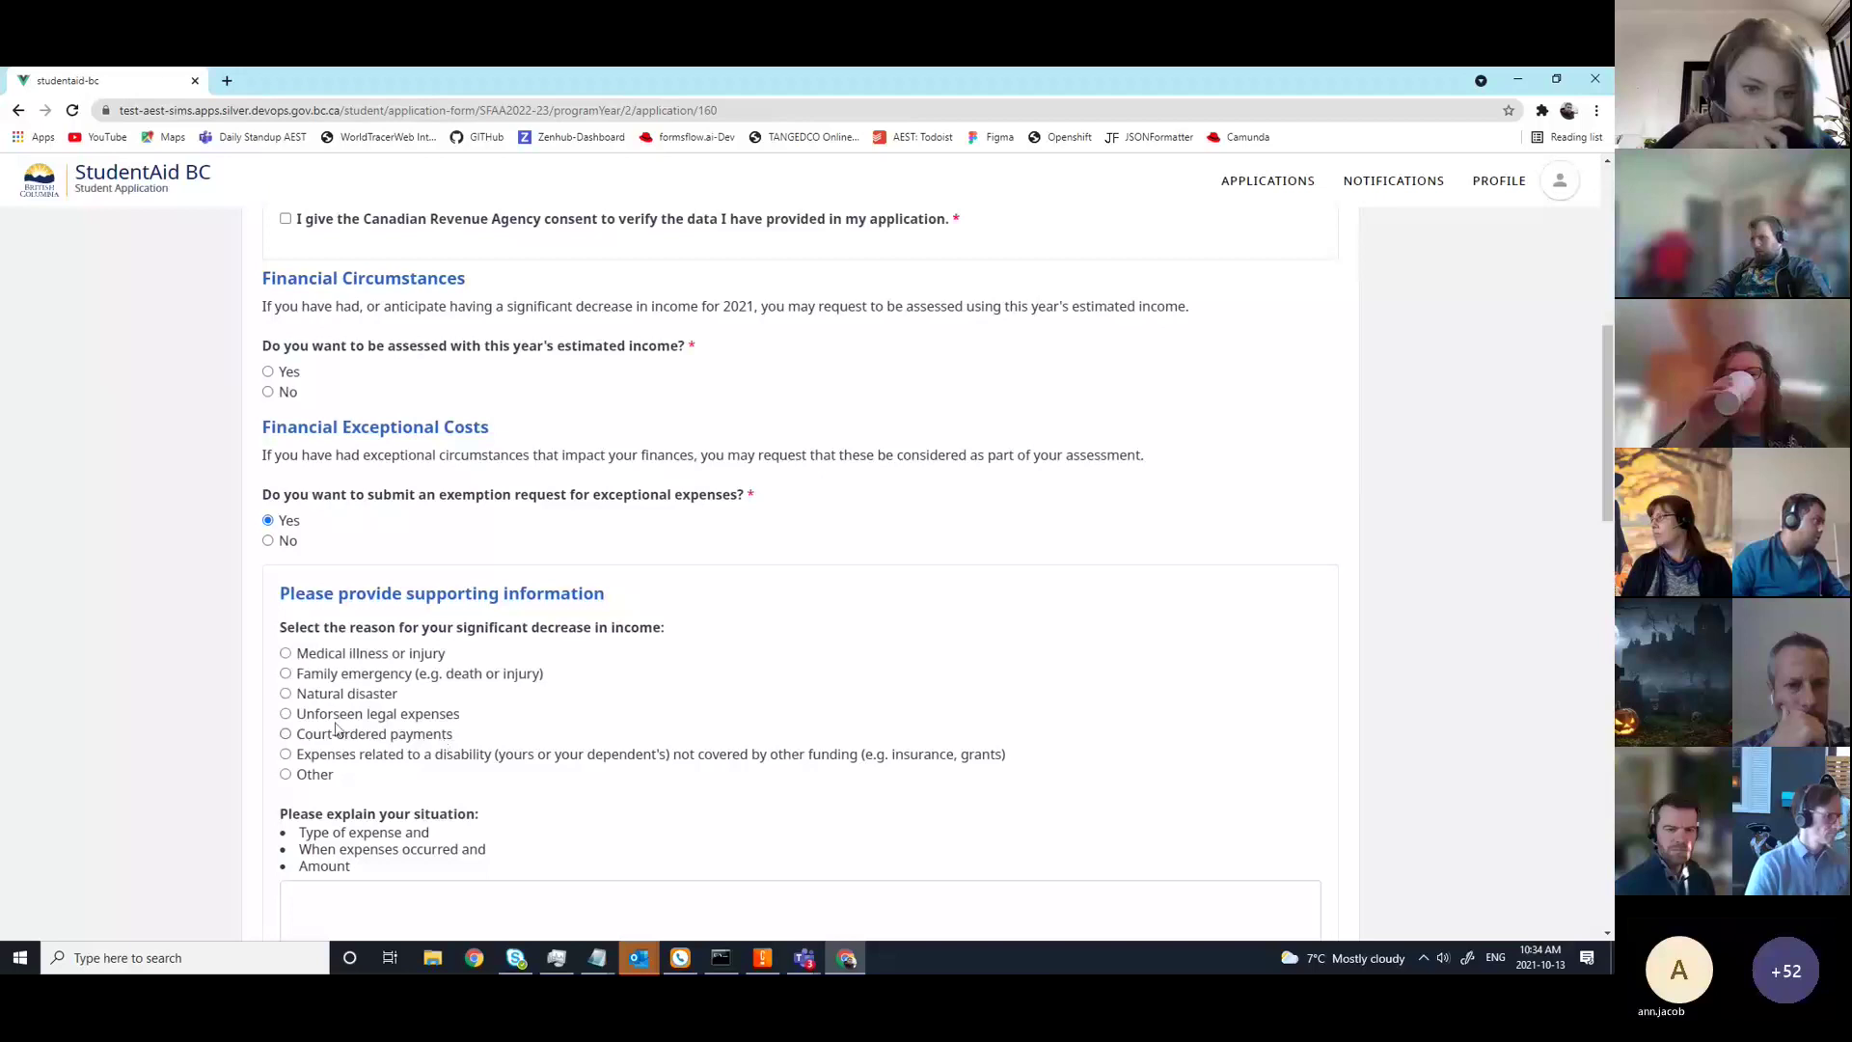
{"action": "scroll", "coordinate": [443, 741], "scroll_direction": "down", "scroll_amount": 1}
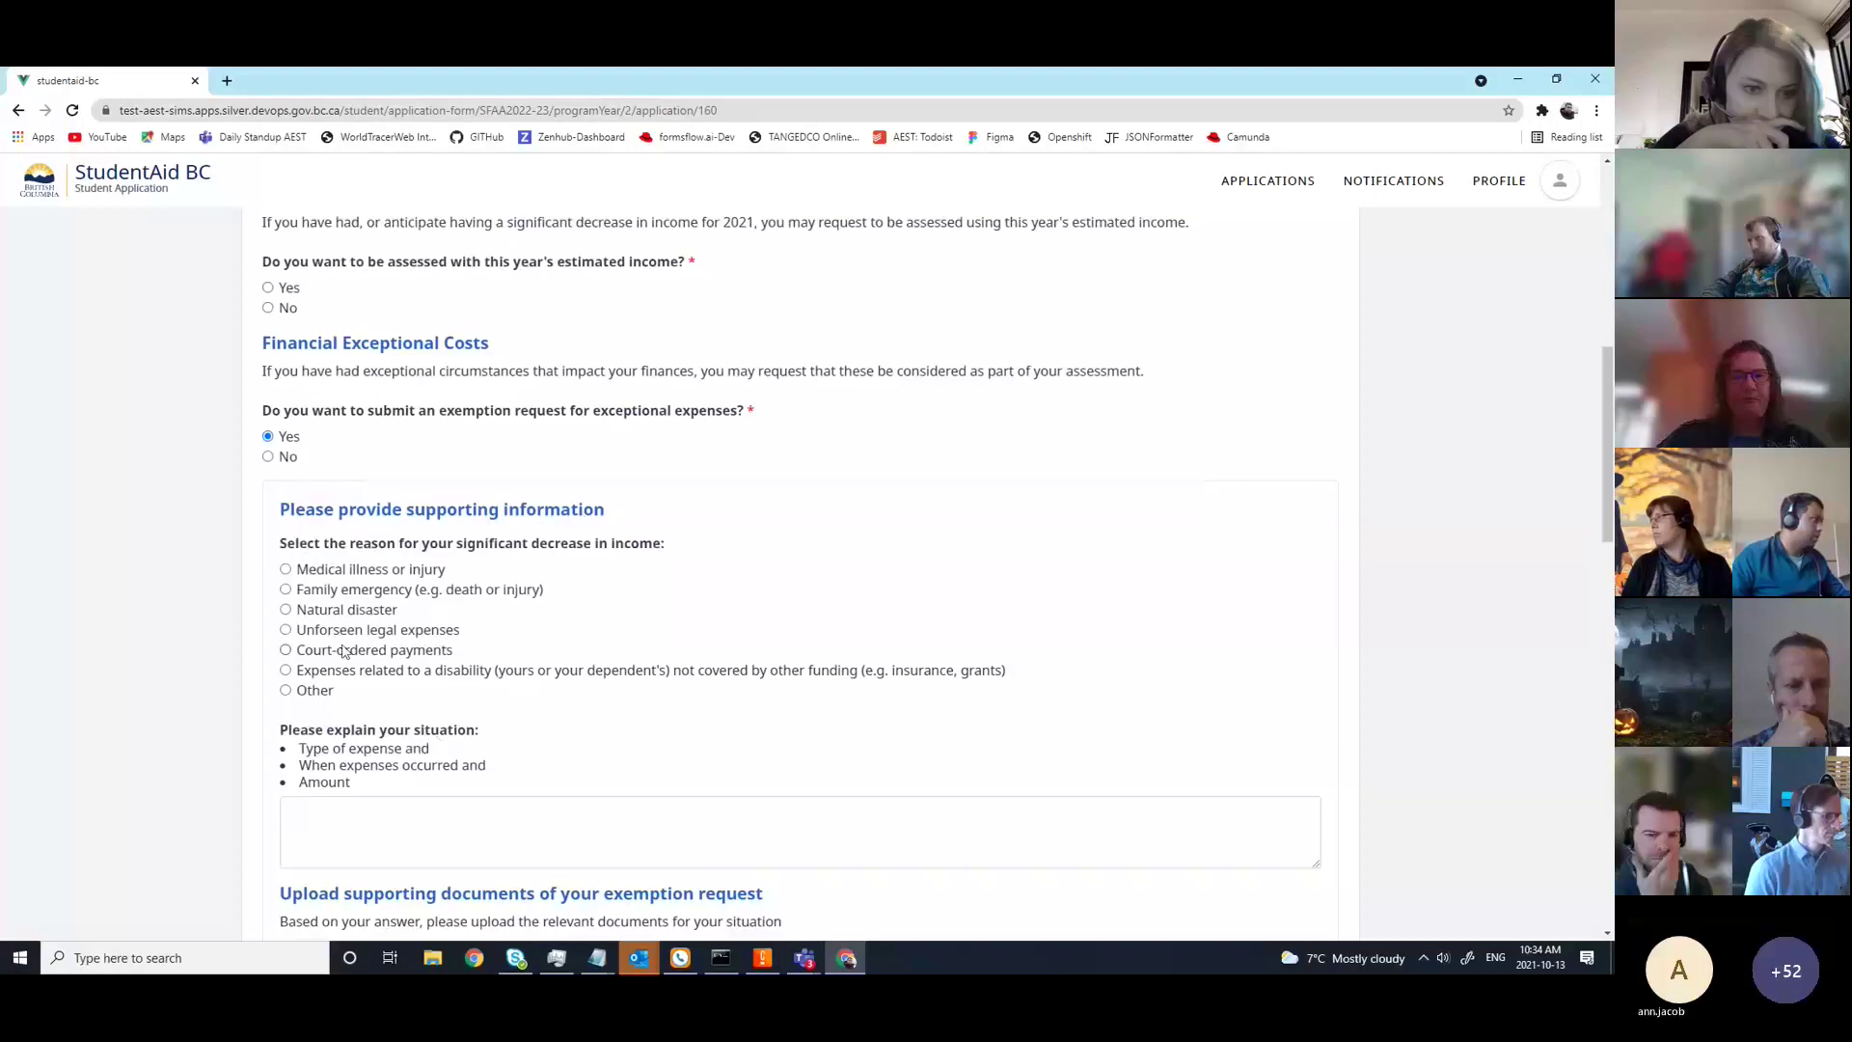
Choose Other as the exemption request reason and review the explanation prompts, required documents and file naming instruction for expenses.
{"action": "left_click", "coordinate": [286, 691]}
{"action": "scroll", "coordinate": [289, 694], "scroll_direction": "down", "scroll_amount": 2}
{"action": "scroll", "coordinate": [308, 497], "scroll_direction": "down", "scroll_amount": 1}
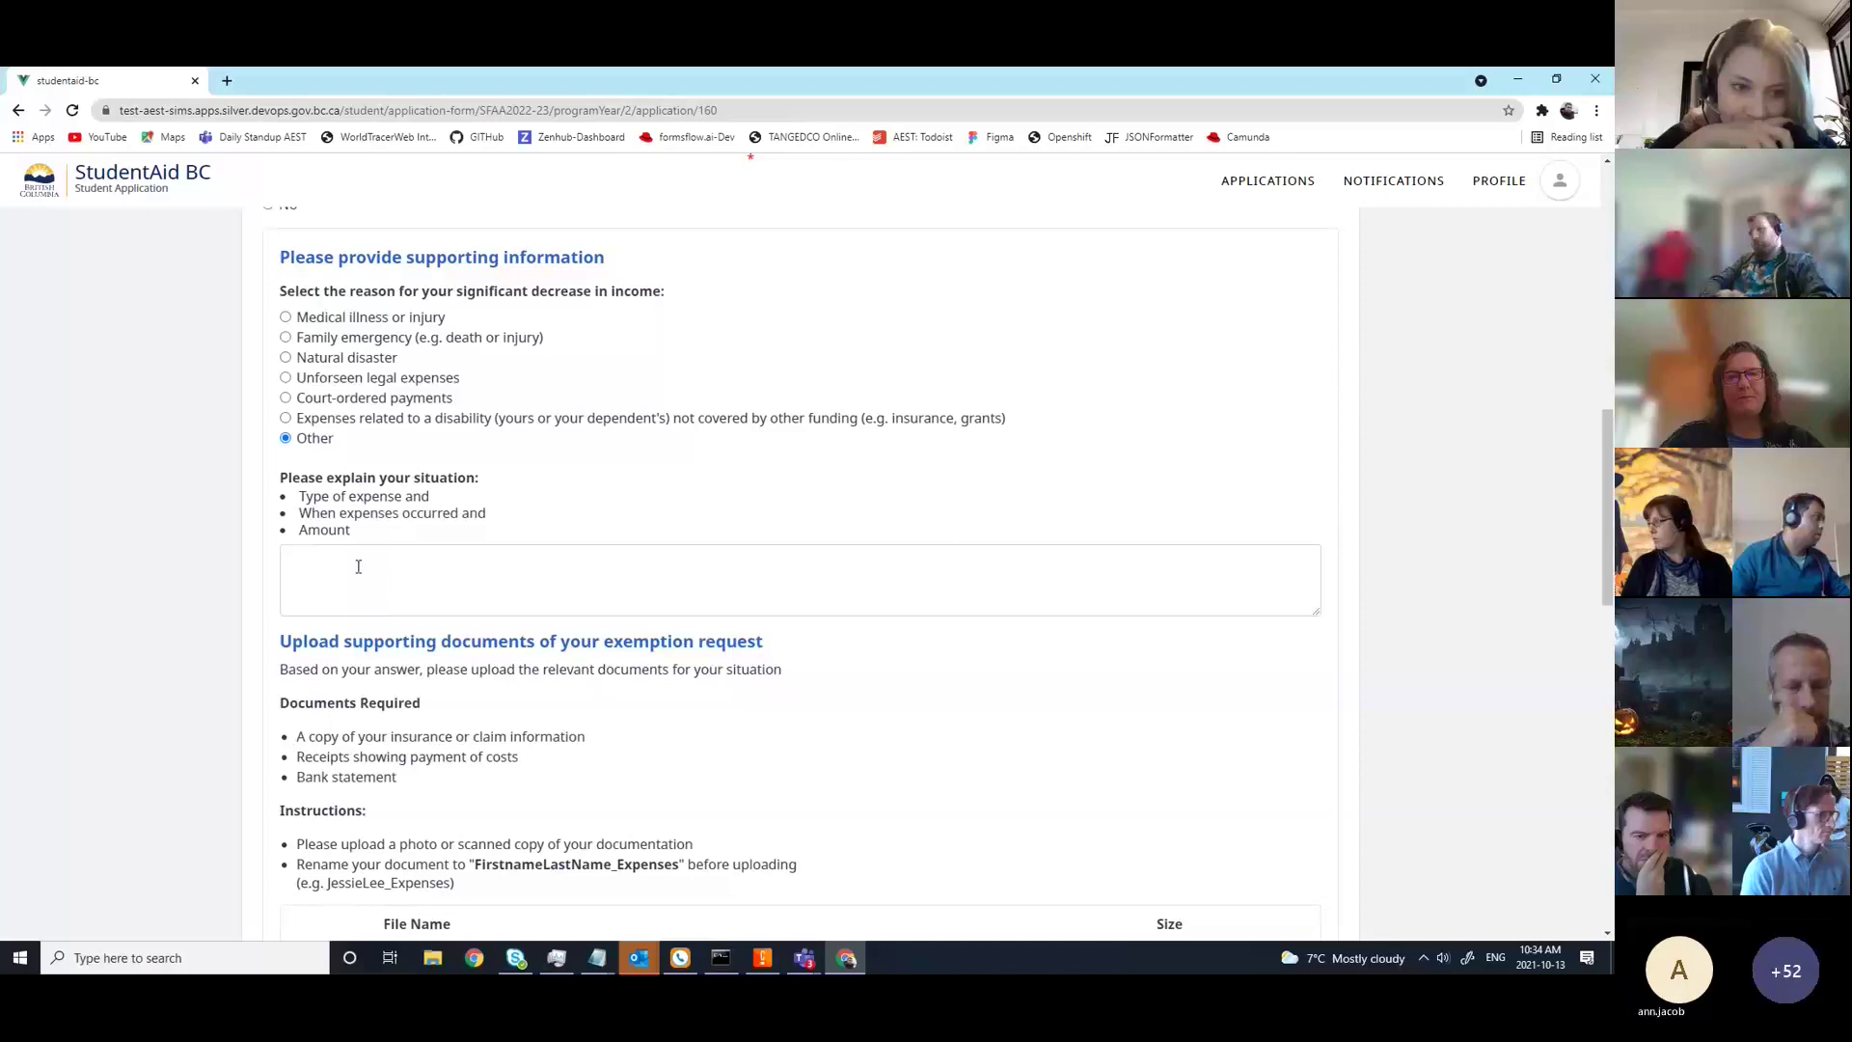
{"action": "scroll", "coordinate": [380, 600], "scroll_direction": "down", "scroll_amount": 1}
{"action": "scroll", "coordinate": [380, 606], "scroll_direction": "down", "scroll_amount": 1}
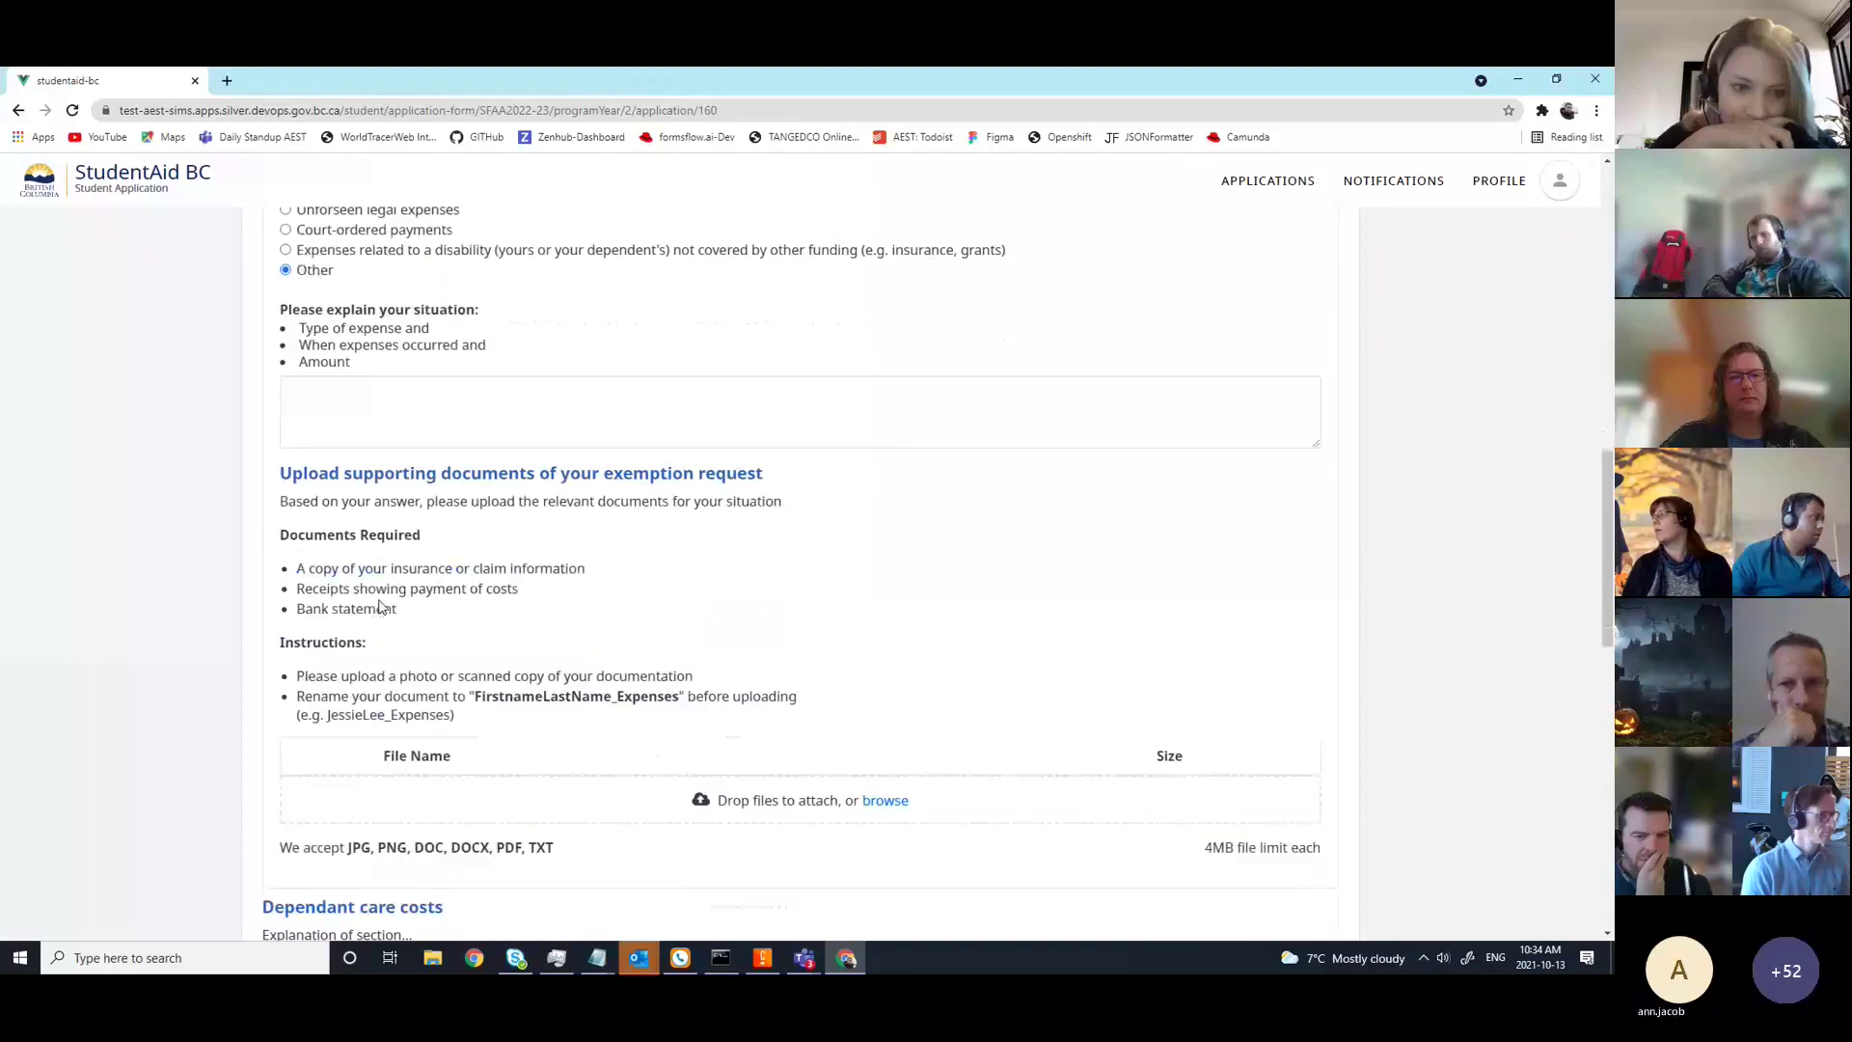
{"action": "scroll", "coordinate": [381, 600], "scroll_direction": "down", "scroll_amount": 2}
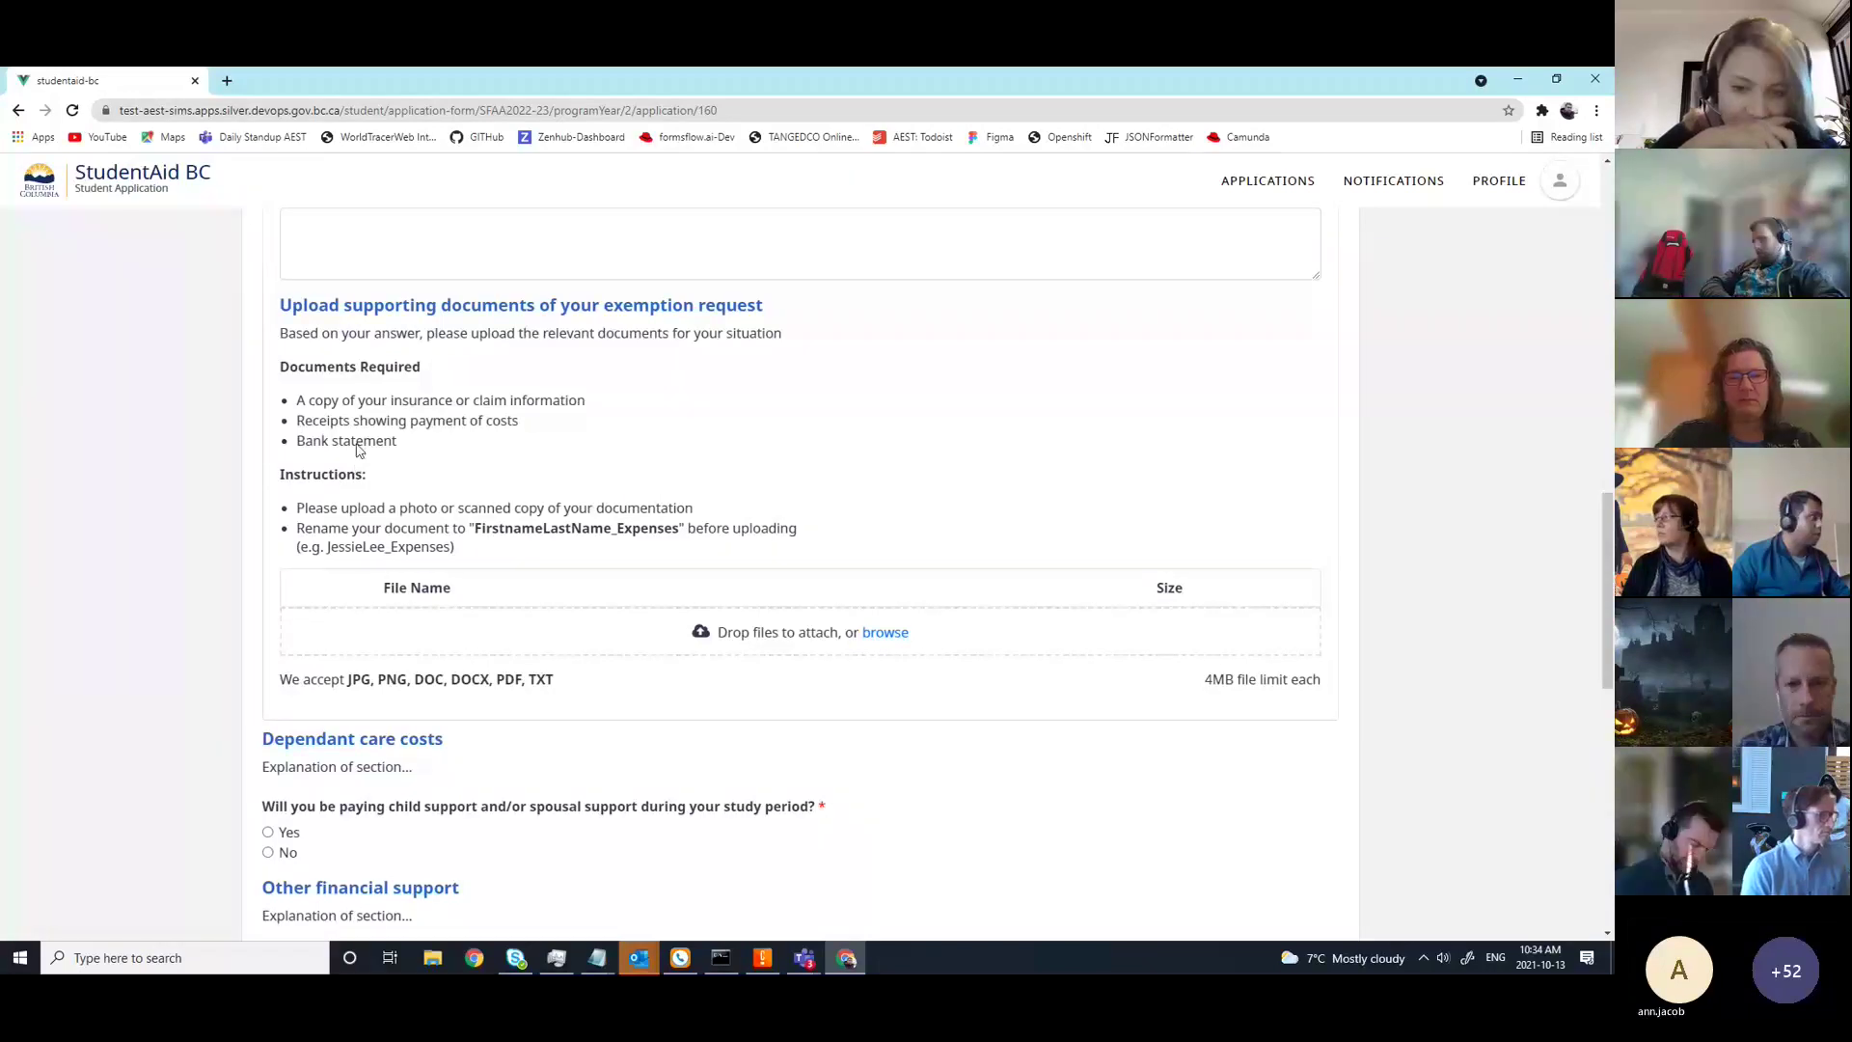
{"action": "left_click_drag", "start_coordinate": [296, 399], "coordinate": [418, 449]}
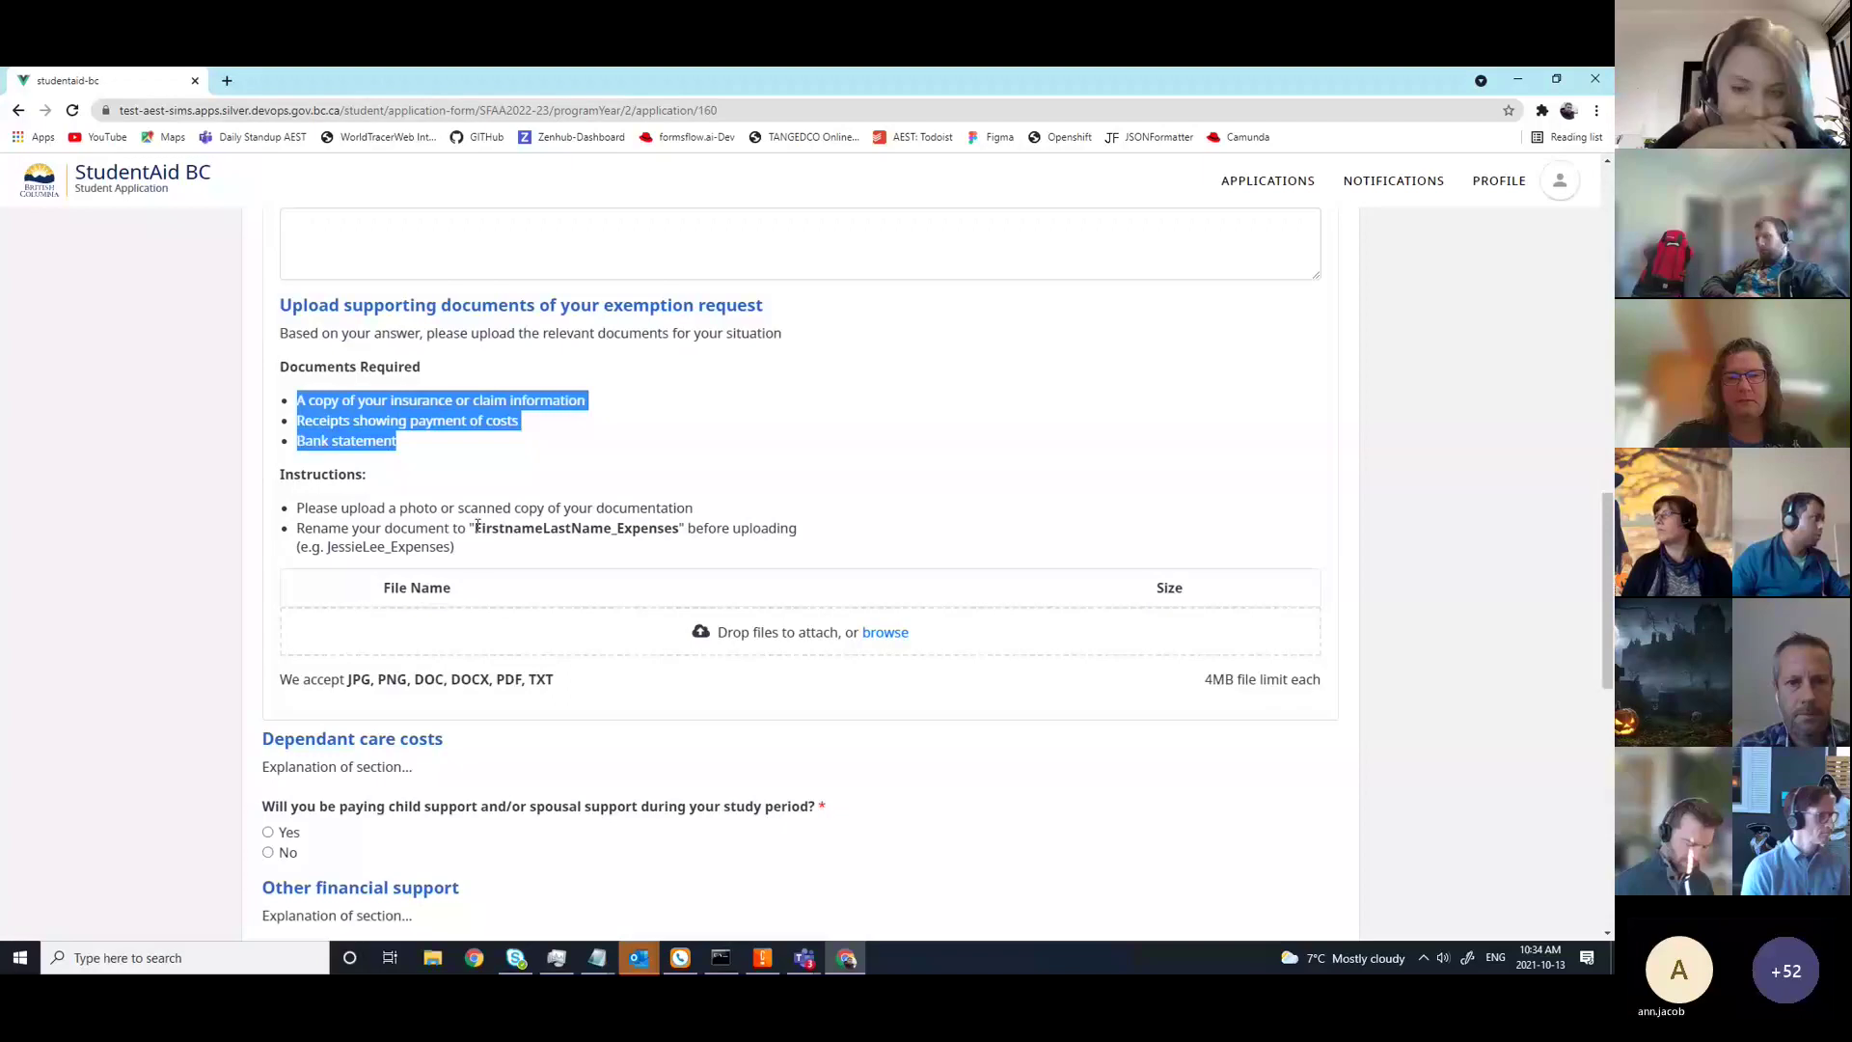
{"action": "left_click_drag", "start_coordinate": [476, 526], "coordinate": [675, 526]}
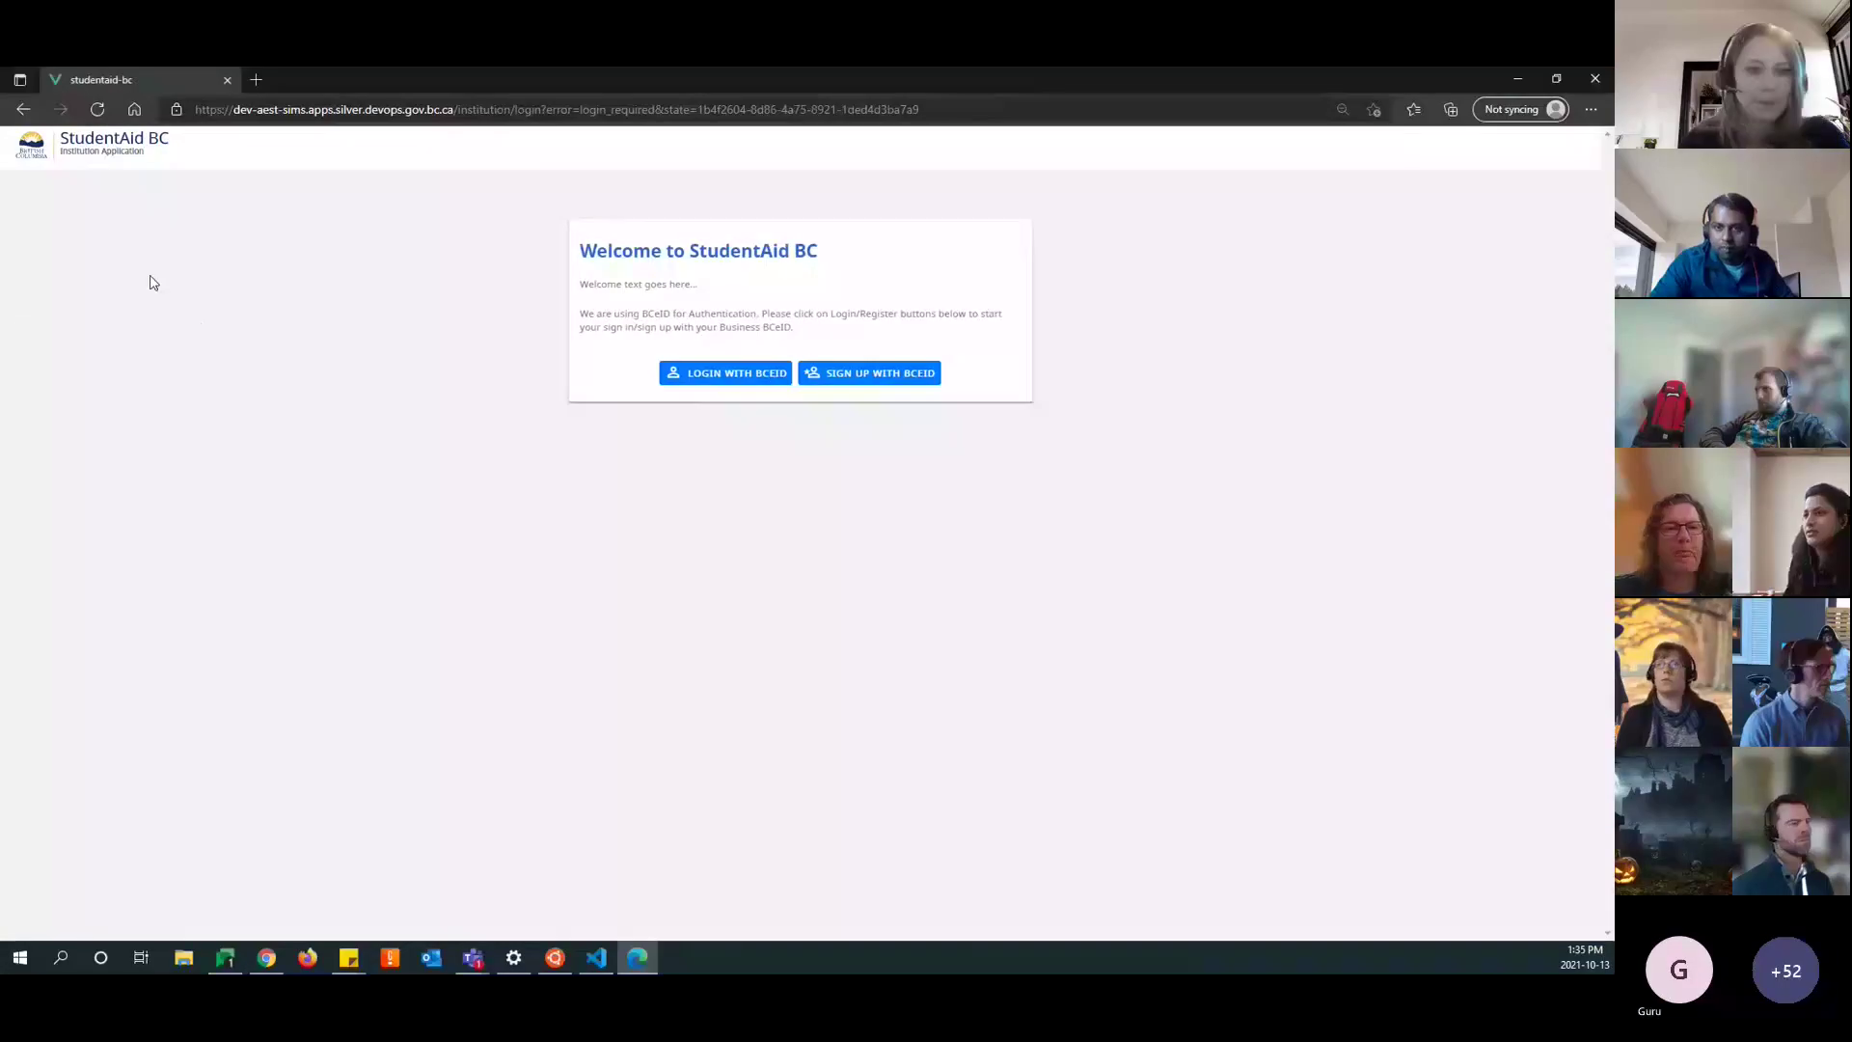
Log in to the StudentAid BC institution application with the prefilled BCeID credentials and enlarge the dashboard page for readability.
{"action": "left_click", "coordinate": [757, 376]}
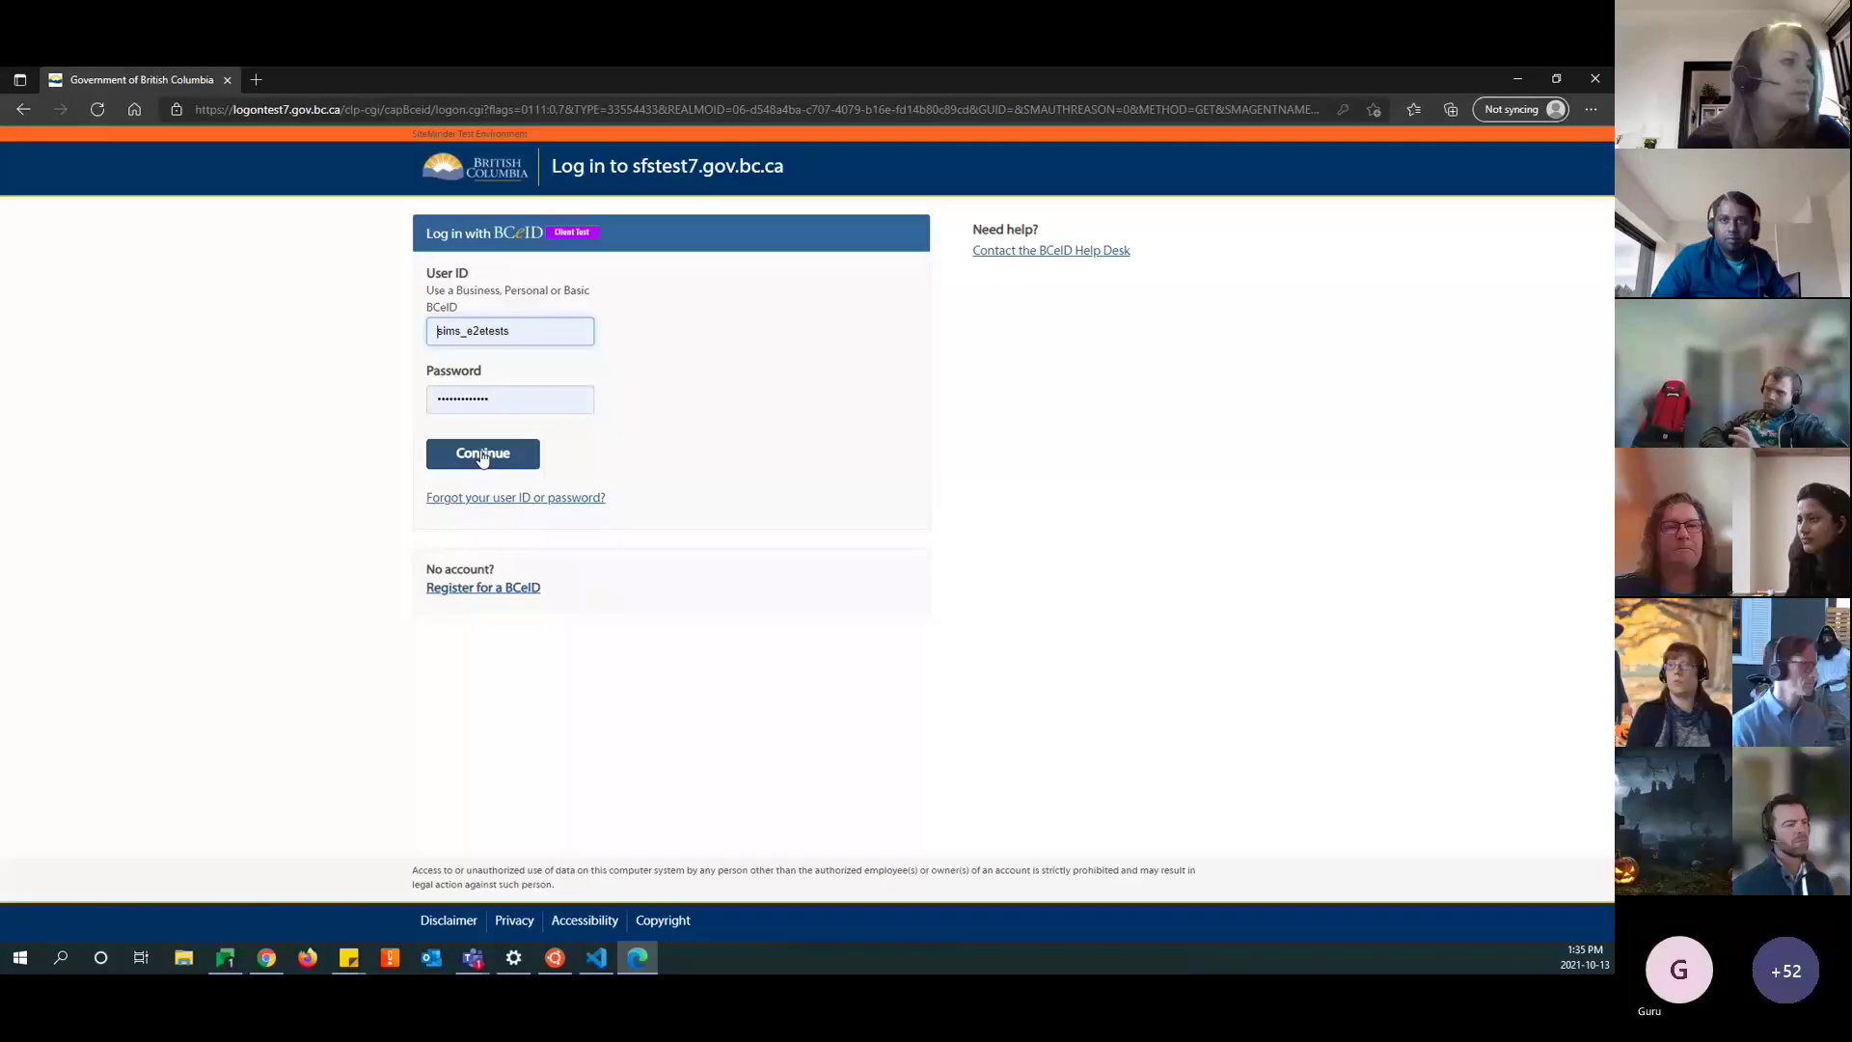
{"action": "left_click", "coordinate": [482, 455]}
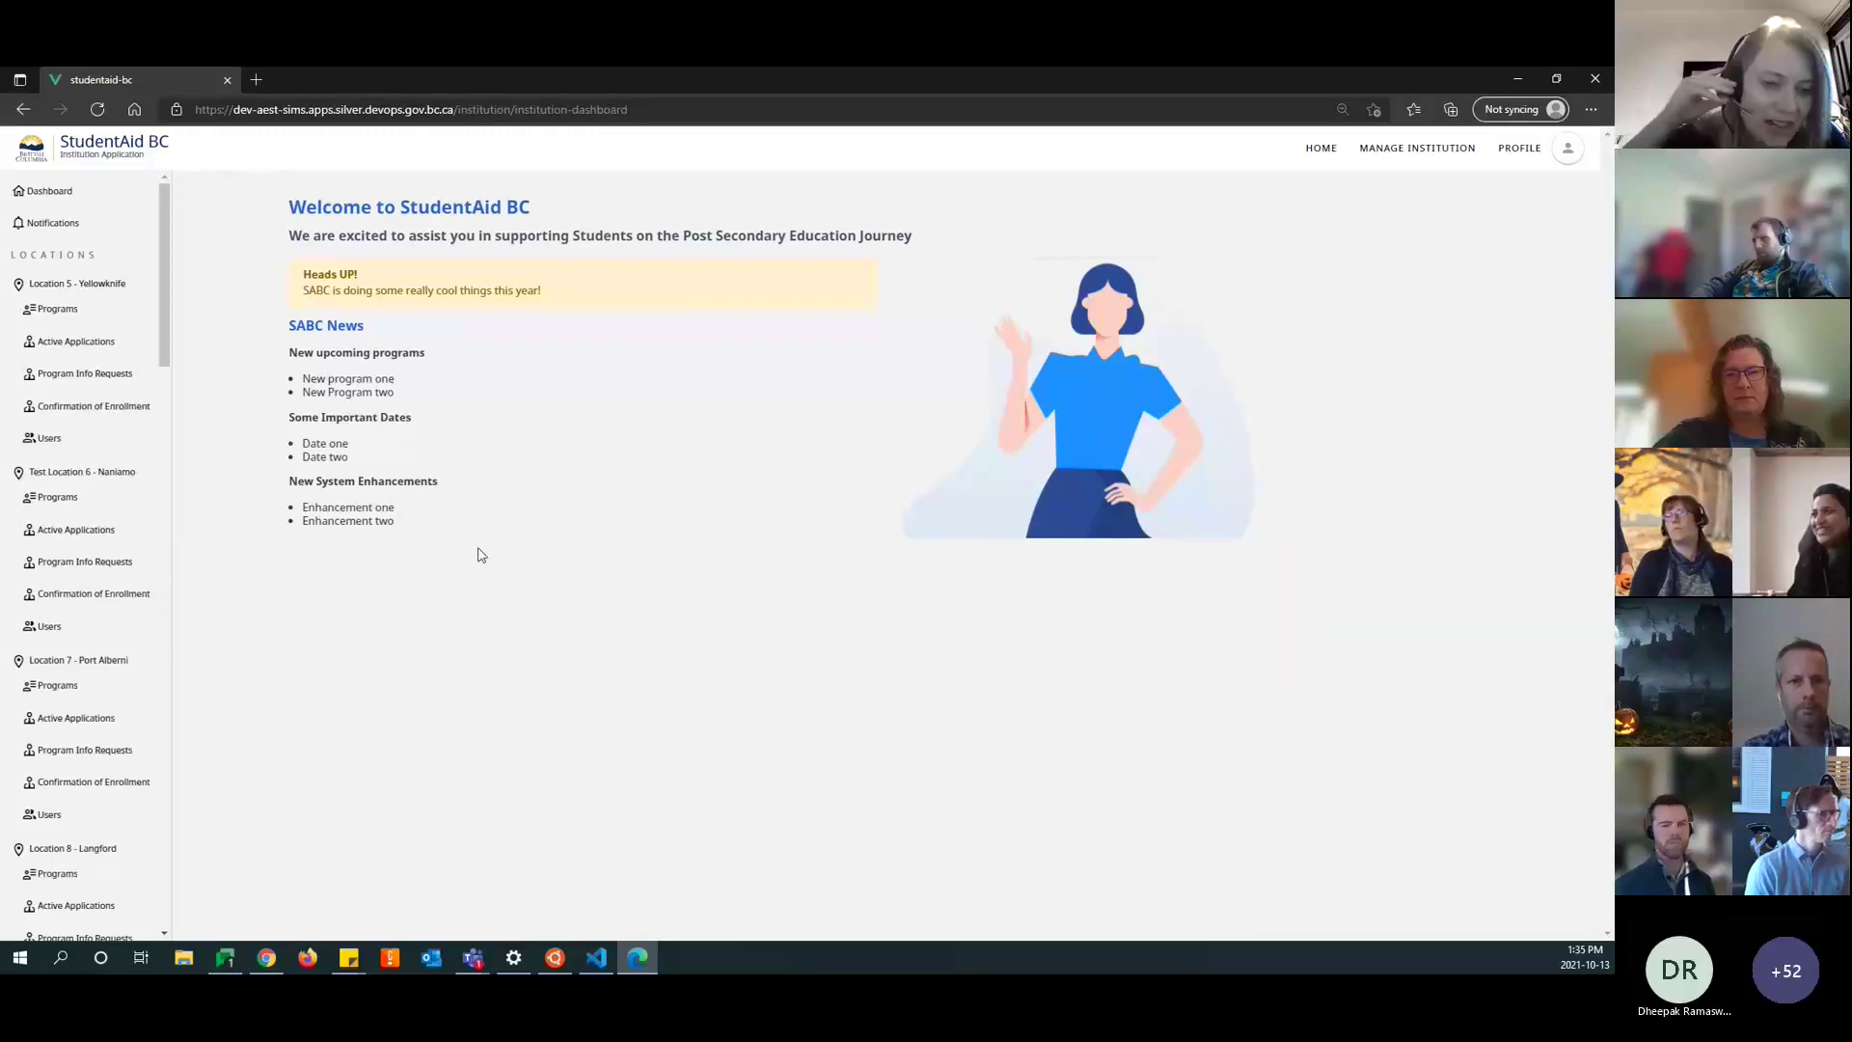
{"action": "key", "text": "ctrl+plus"}
{"action": "key", "text": "ctrl+plus"}
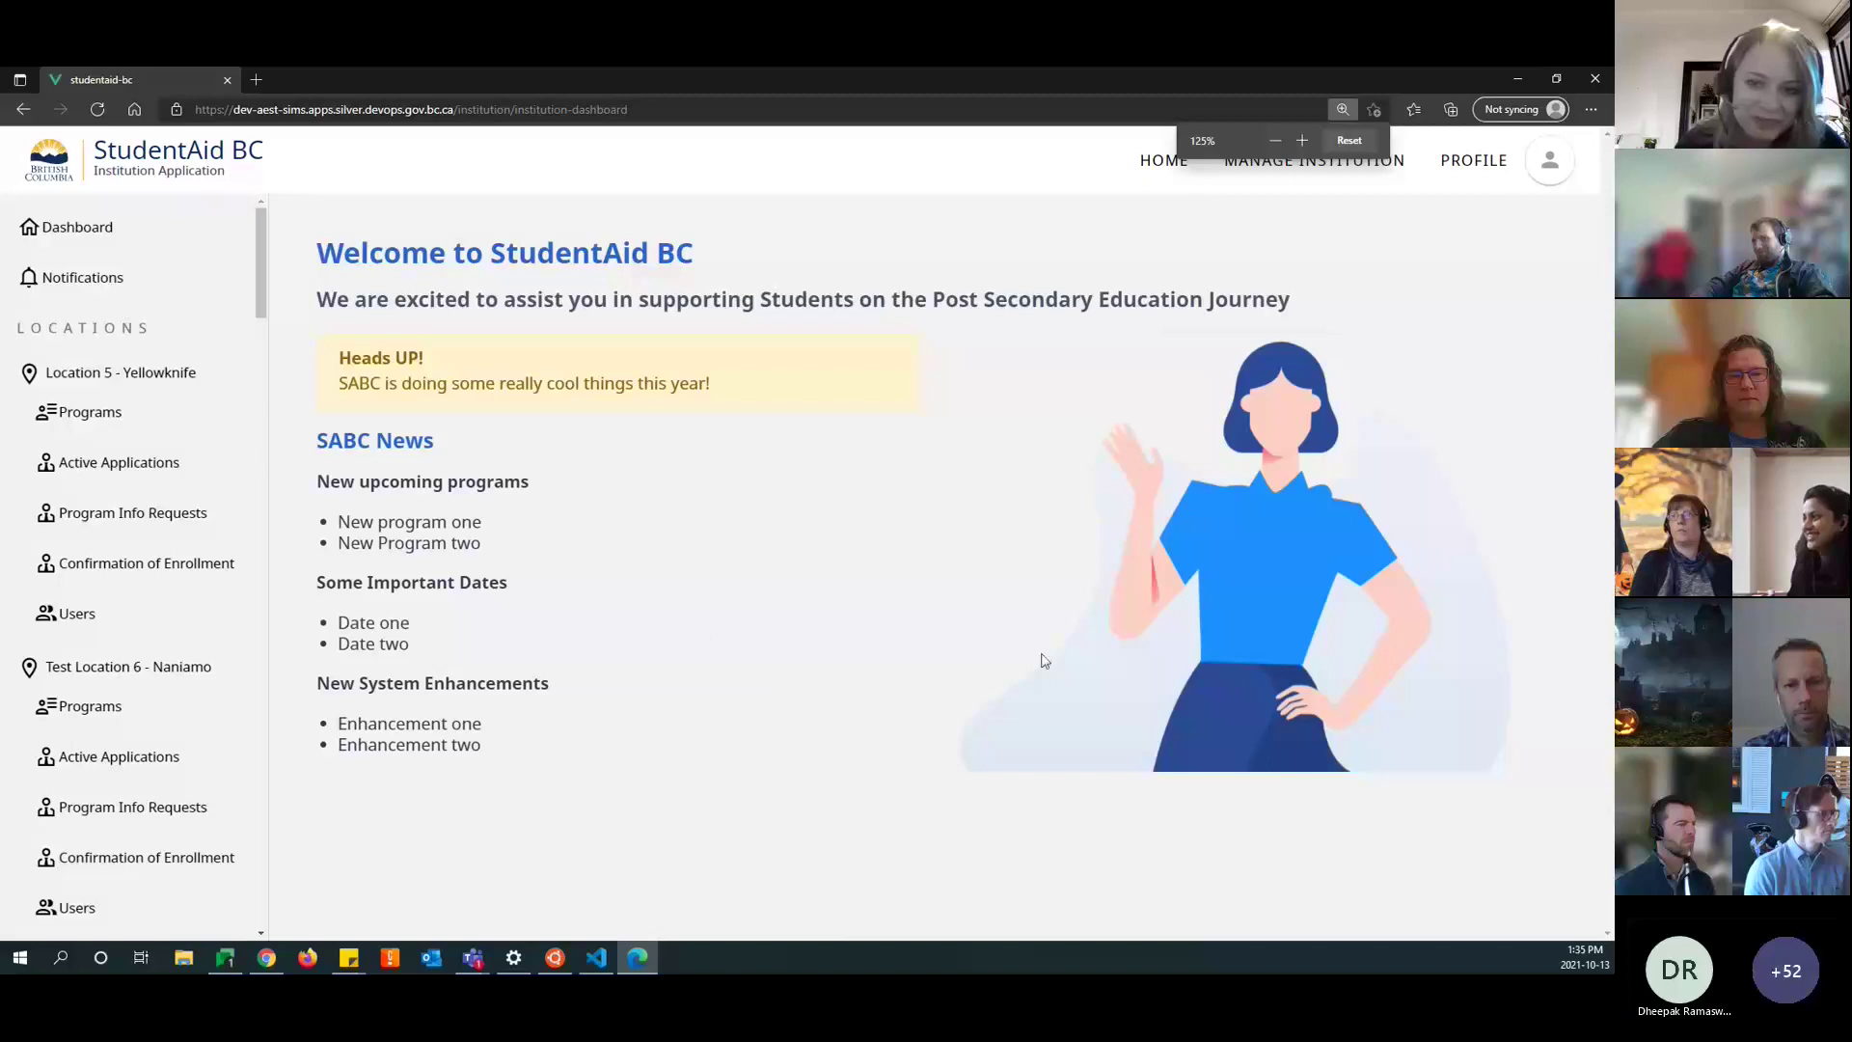
{"action": "key", "text": "ctrl+plus"}
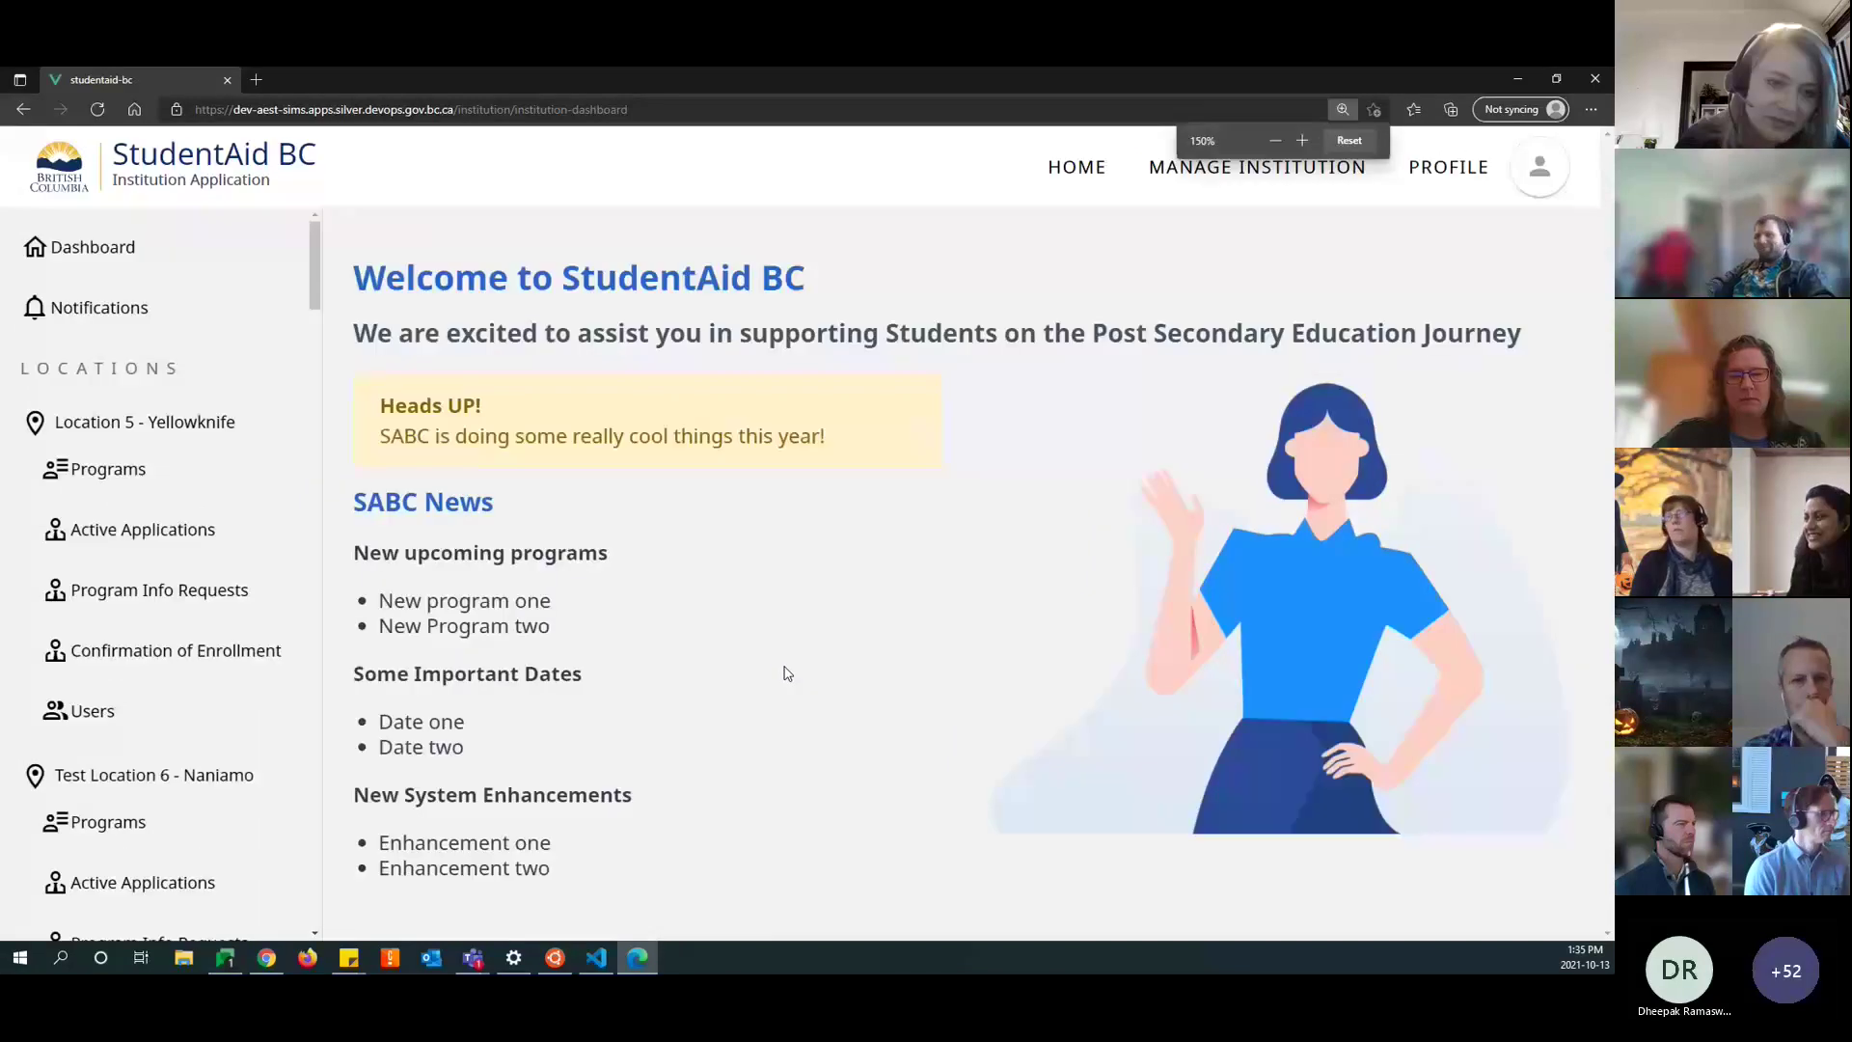
{"action": "key", "text": "ctrl+minus"}
{"action": "key", "text": "ctrl+minus"}
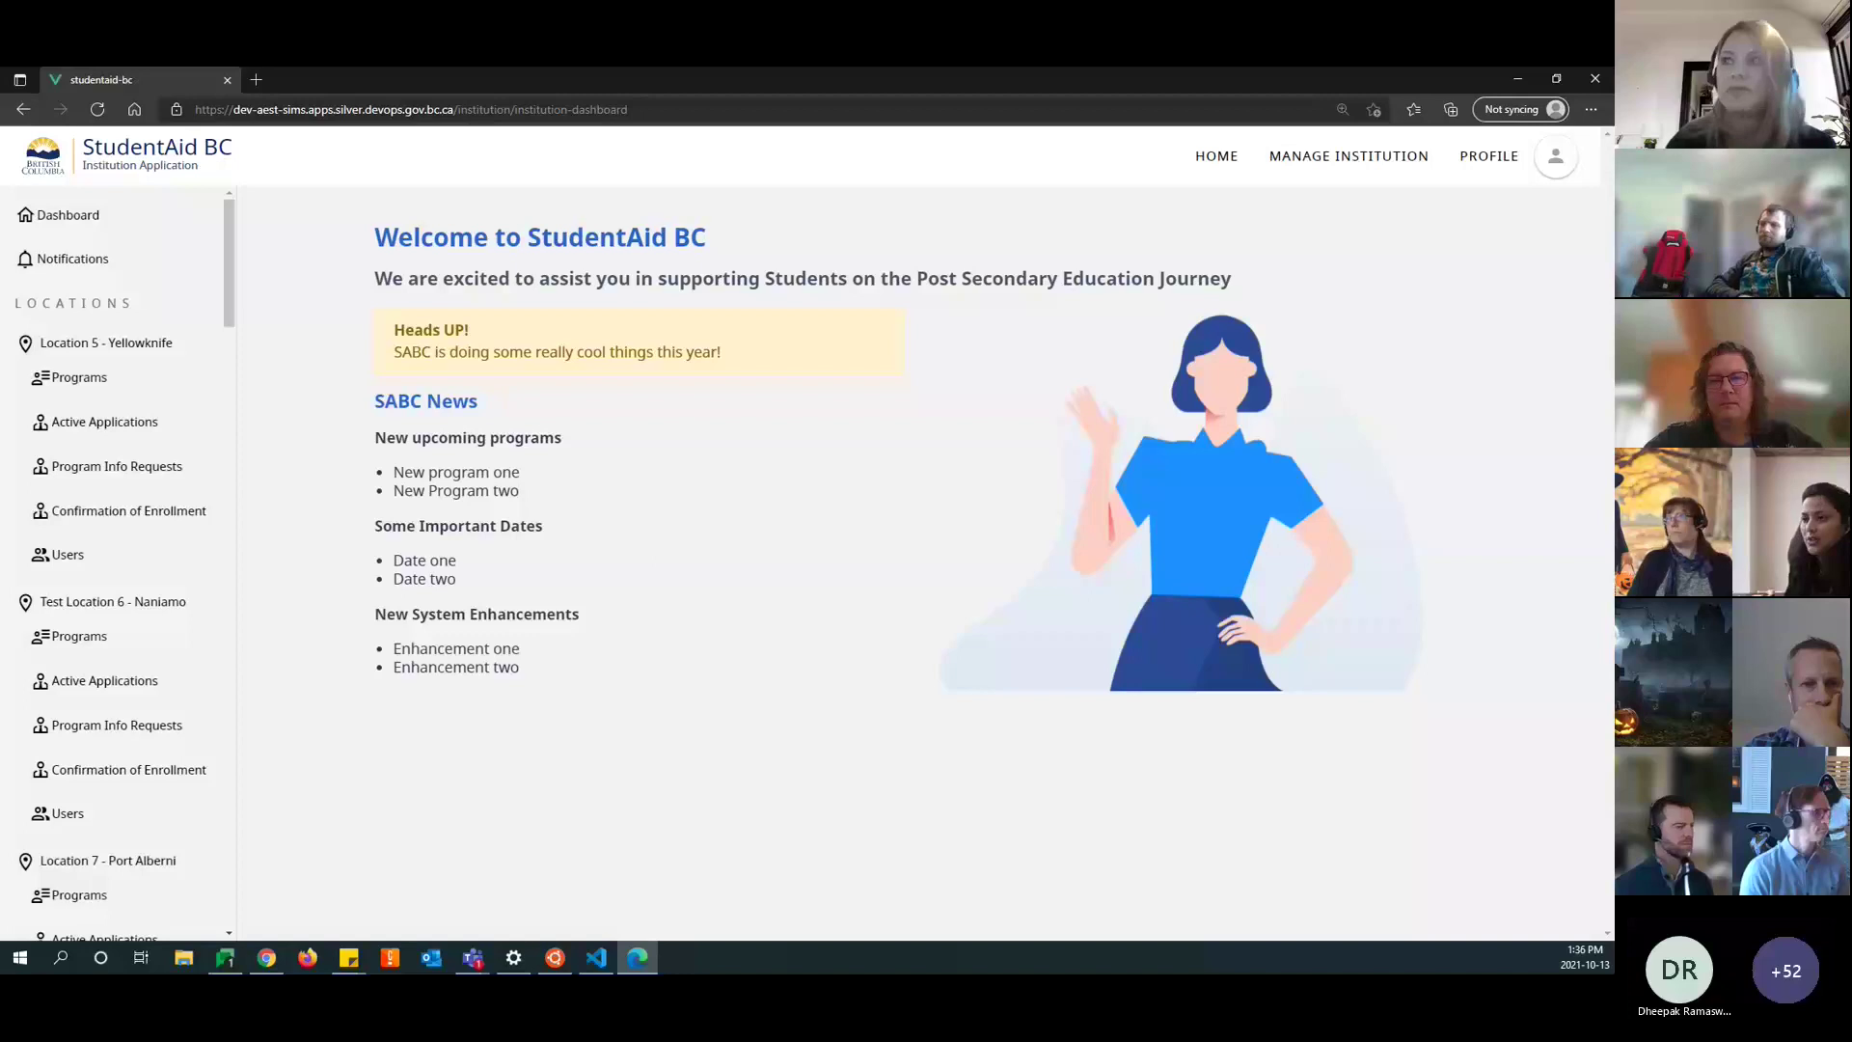
Browse the institution's locations and open the Active Applications of Location 4 - Golden.
{"action": "scroll", "coordinate": [74, 739], "scroll_direction": "down", "scroll_amount": 8}
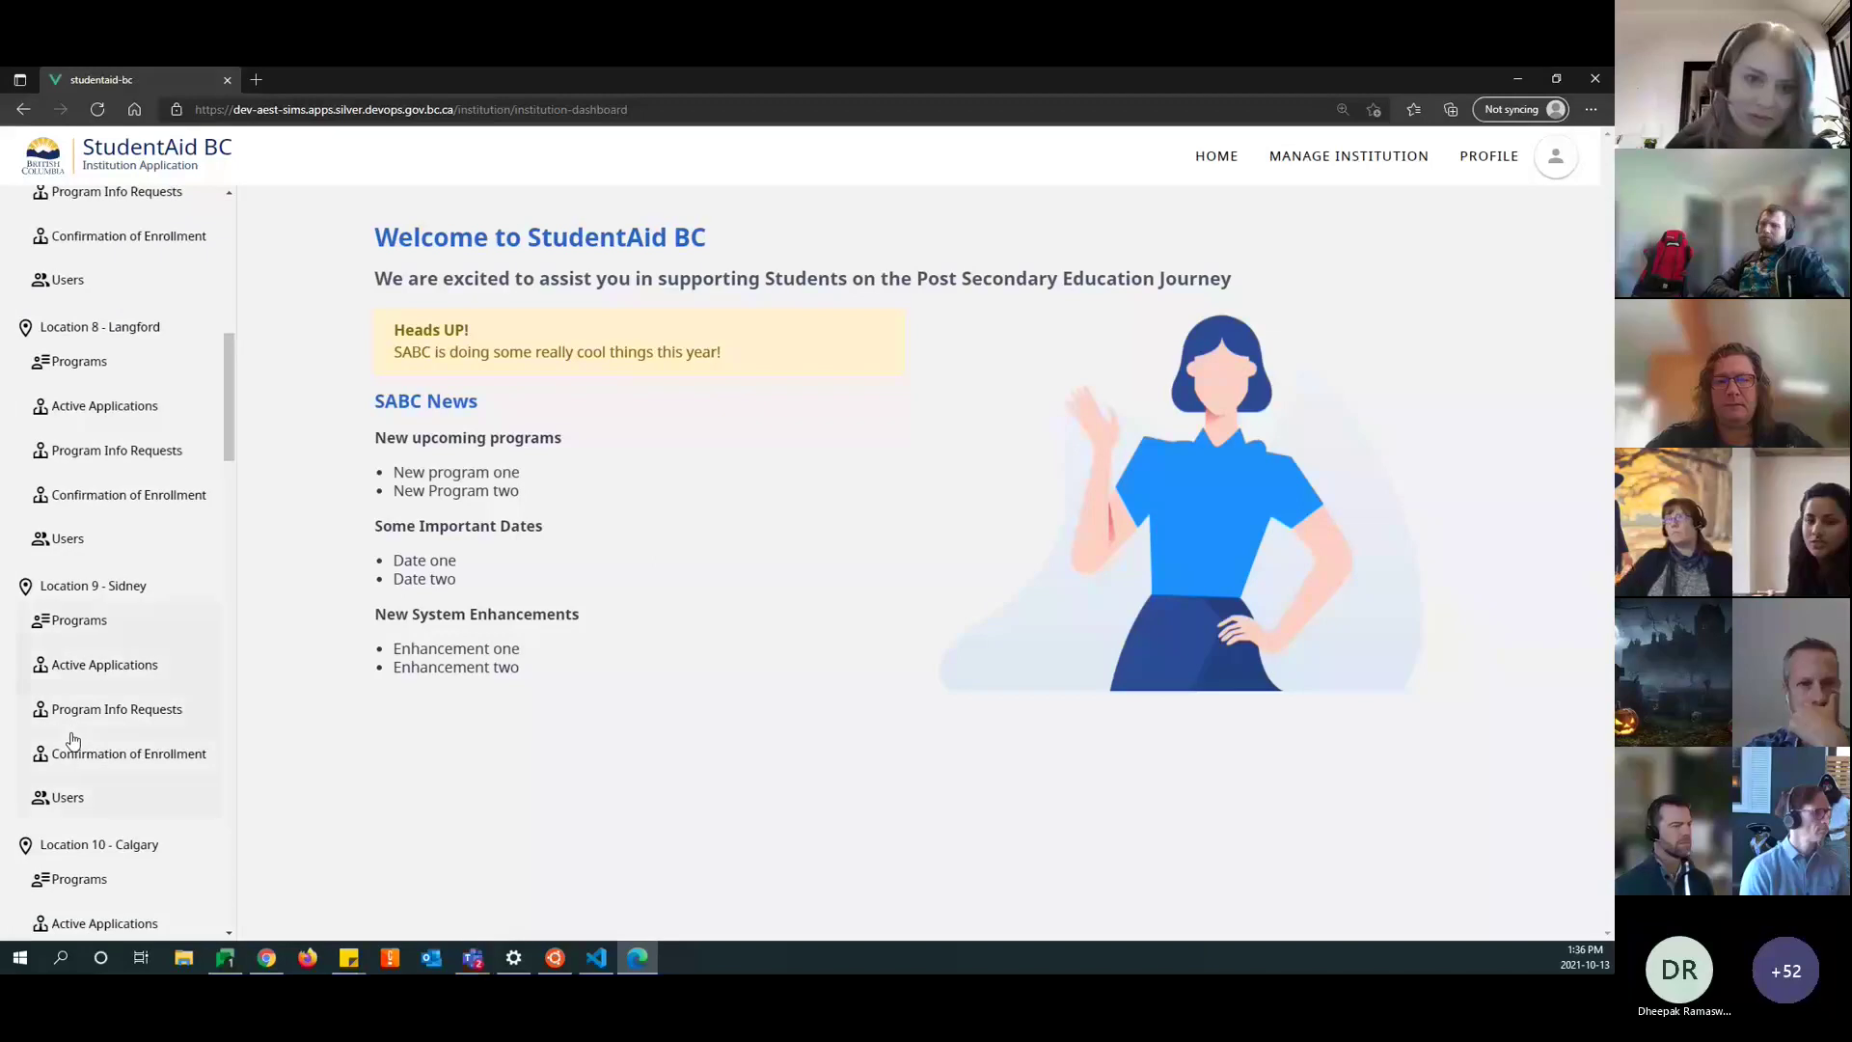
{"action": "scroll", "coordinate": [73, 739], "scroll_direction": "up", "scroll_amount": 15}
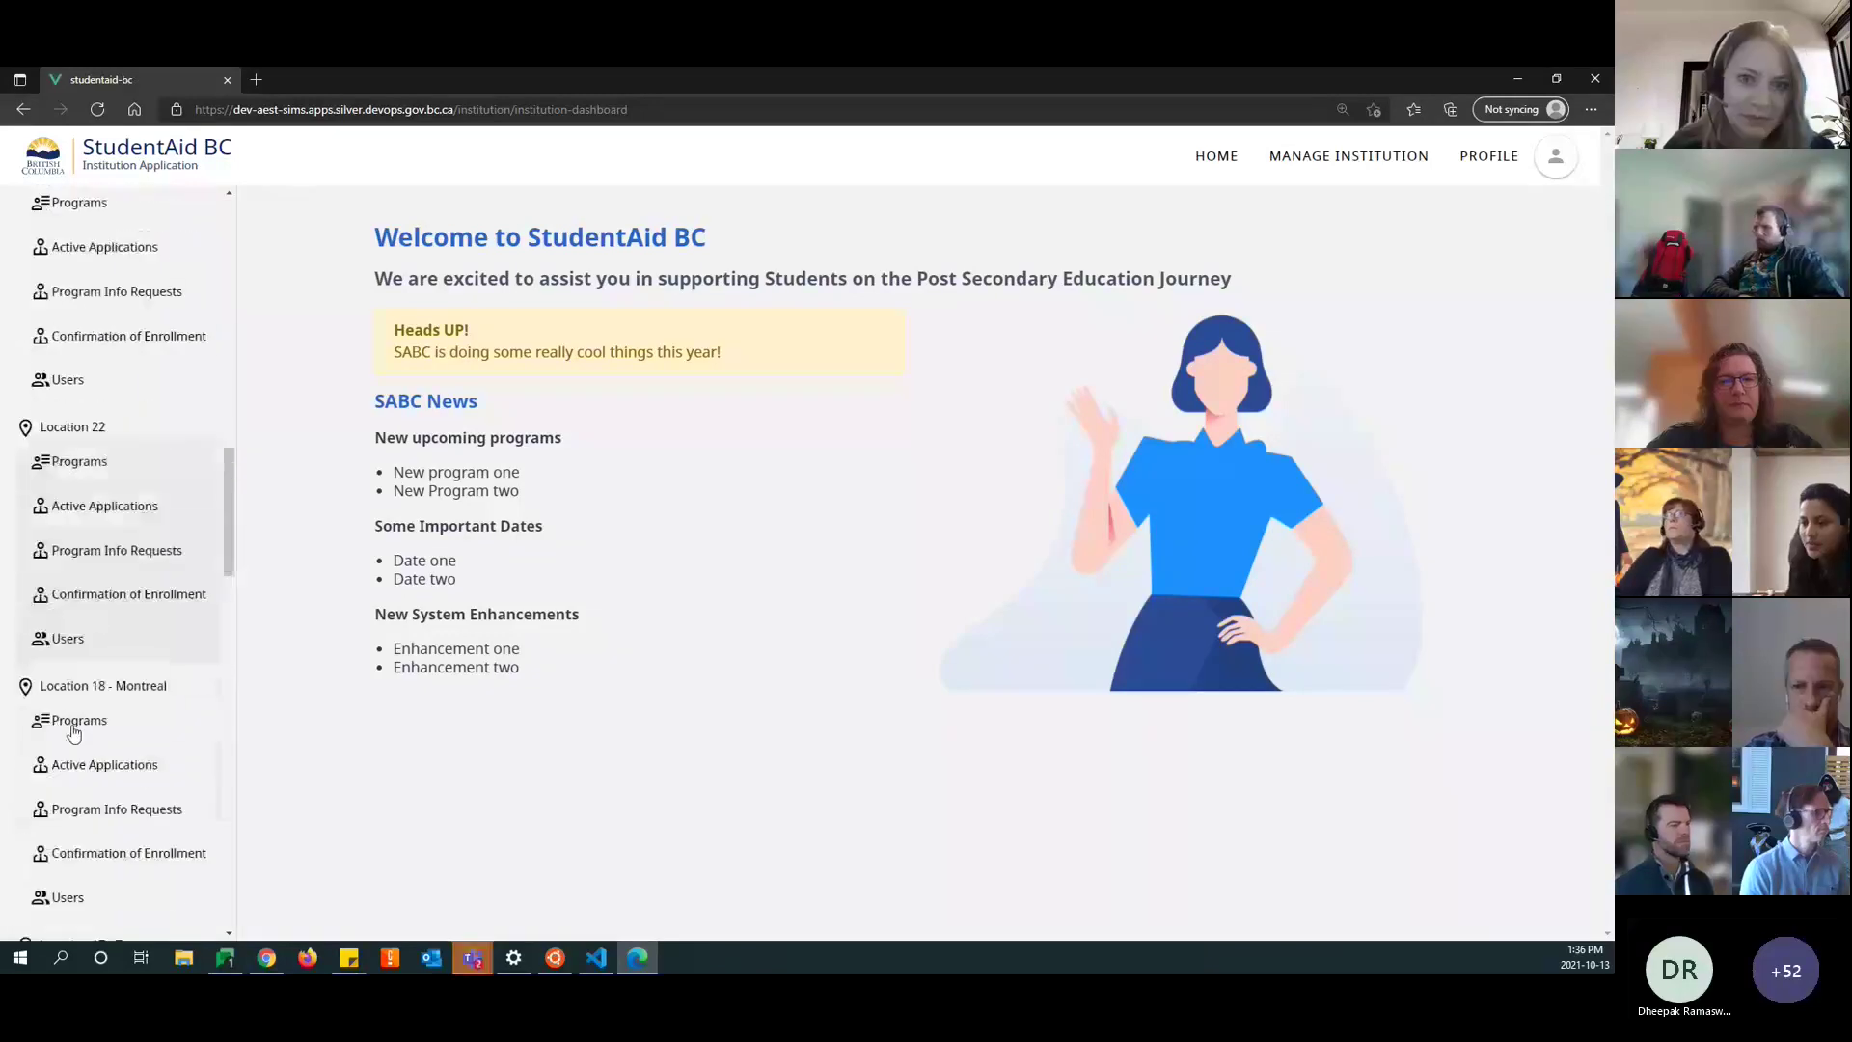
{"action": "scroll", "coordinate": [73, 735], "scroll_direction": "down", "scroll_amount": 2}
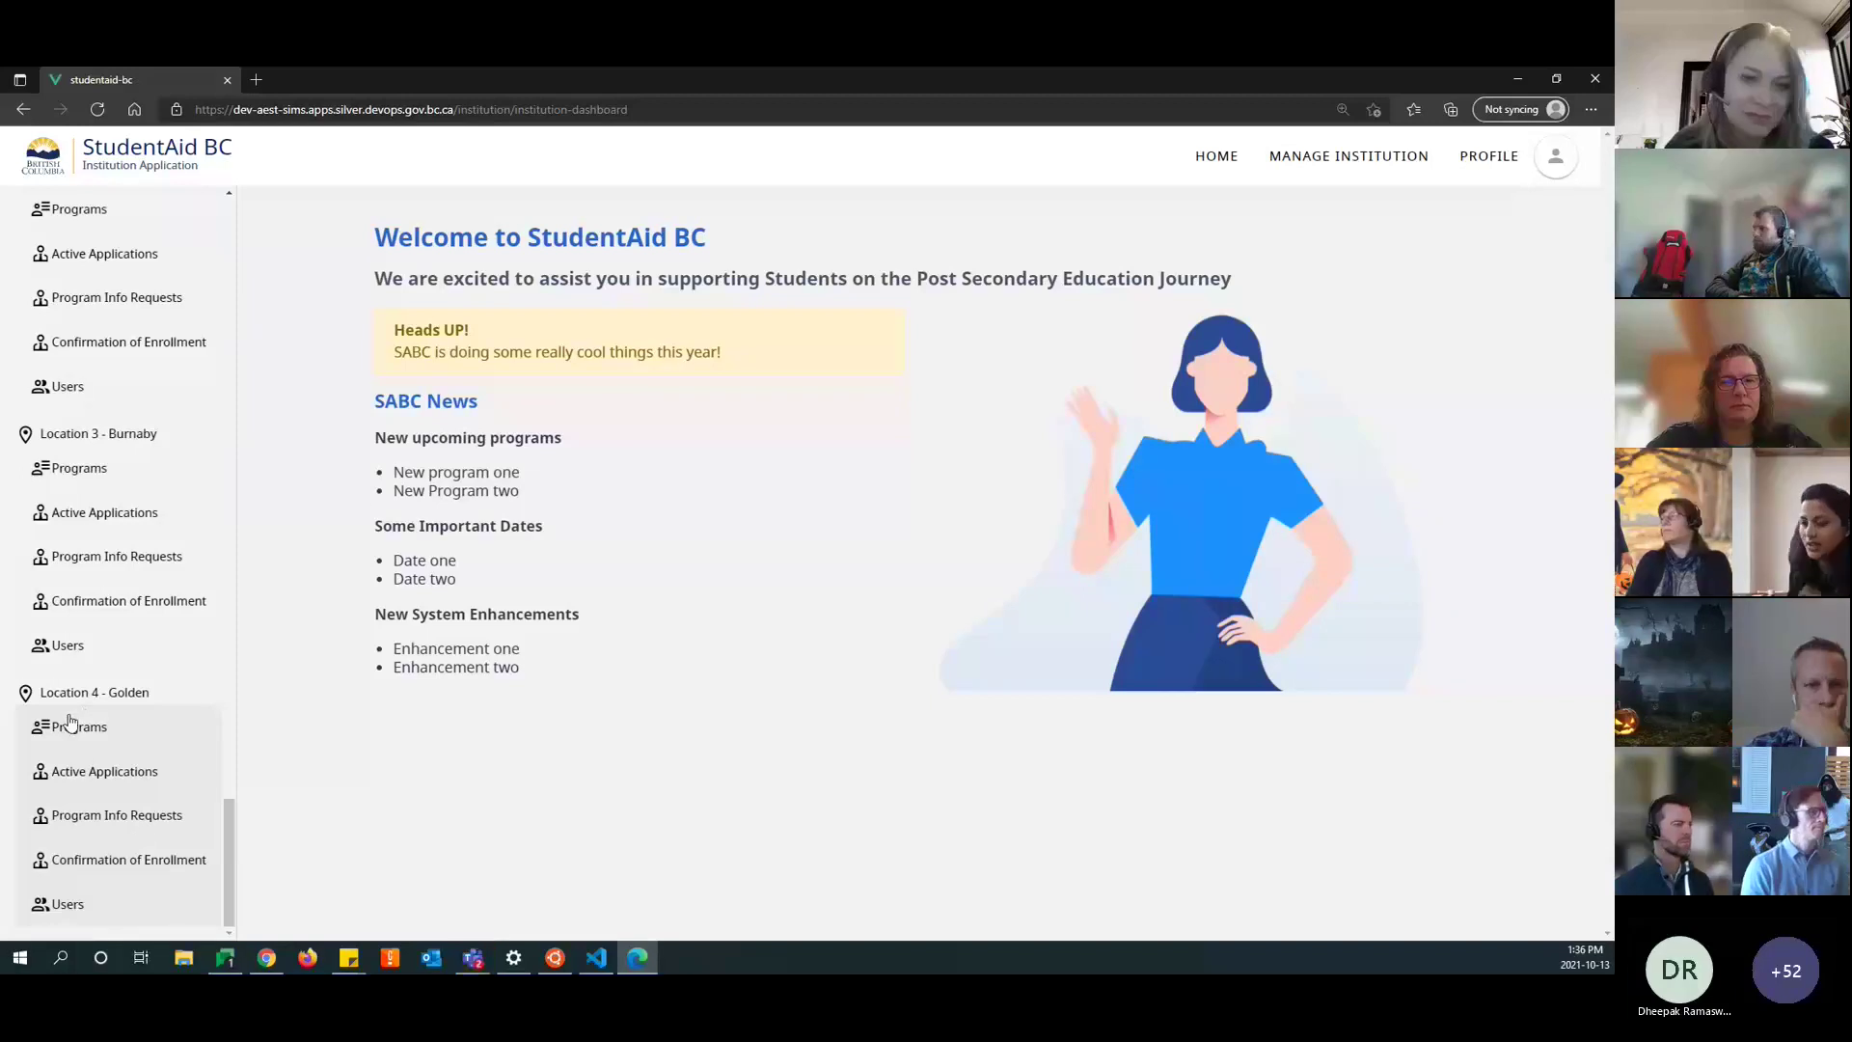
{"action": "left_click", "coordinate": [77, 778]}
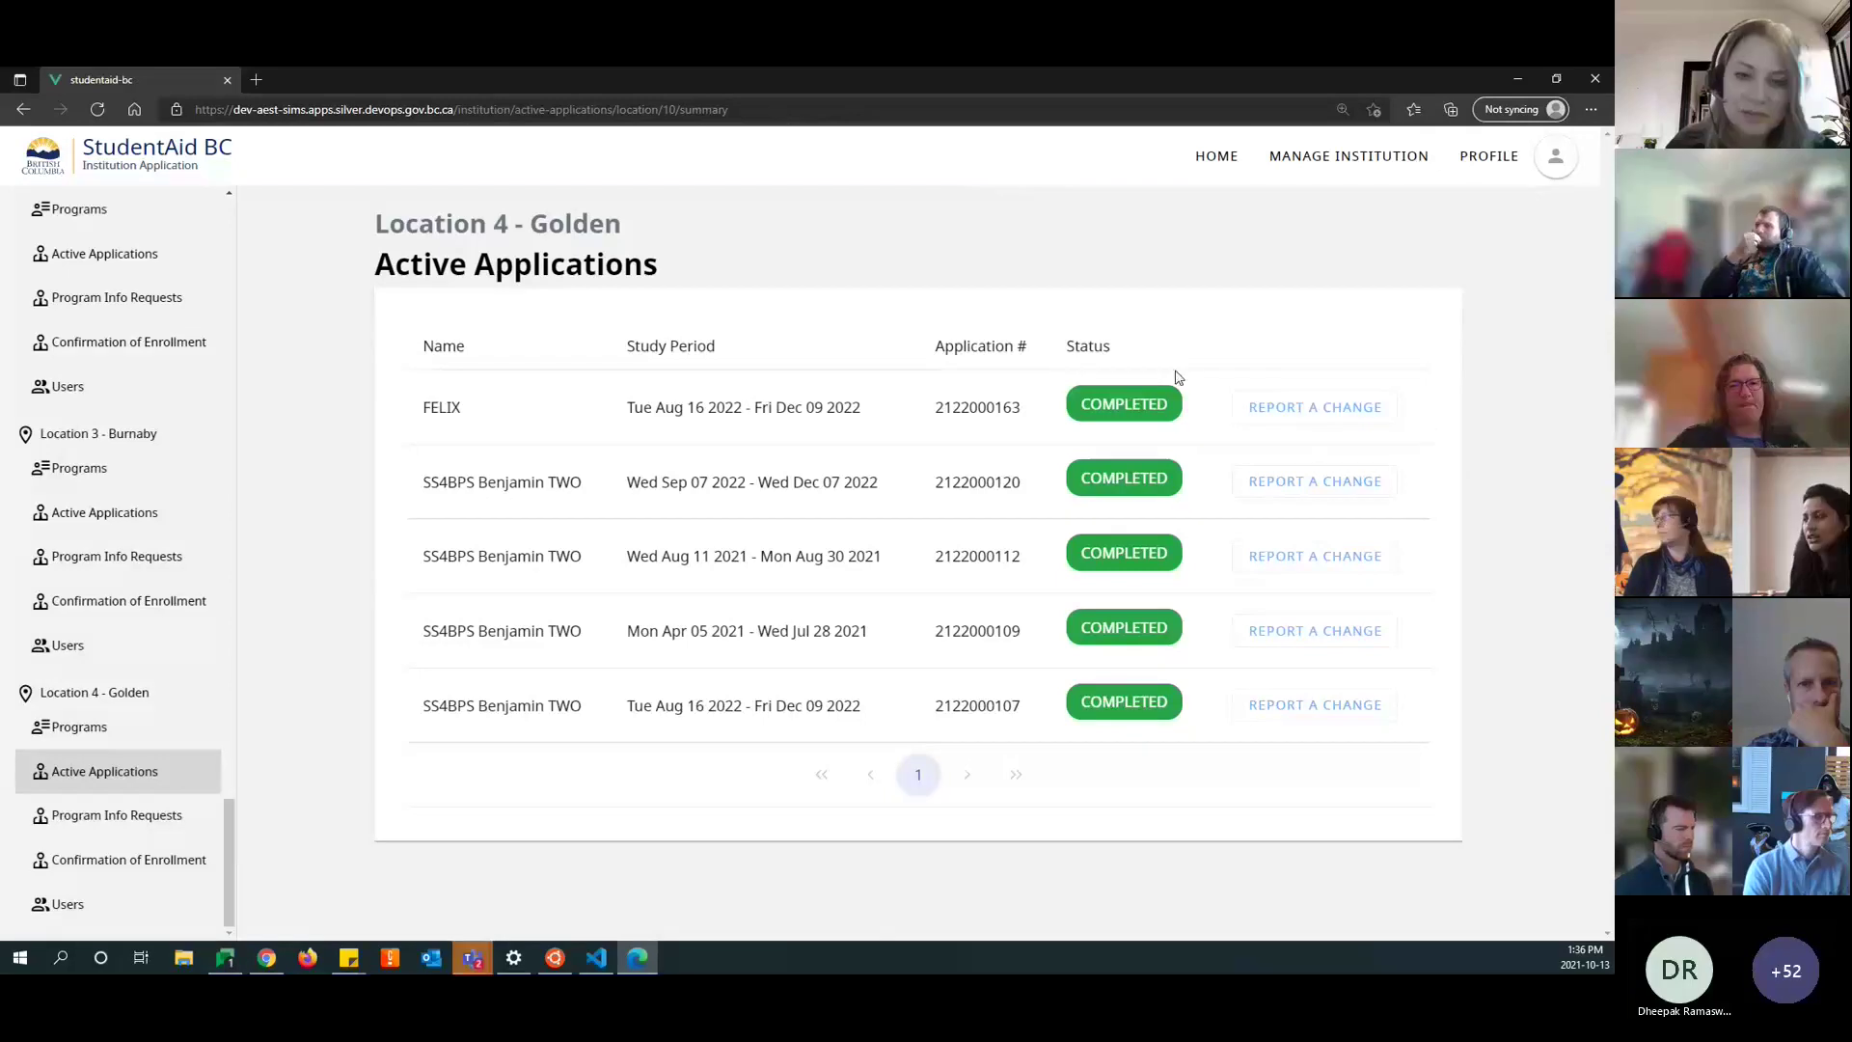
Start reporting a change for the first active application and review its program, offering, status and scholastic standing options.
{"action": "left_click", "coordinate": [1284, 423]}
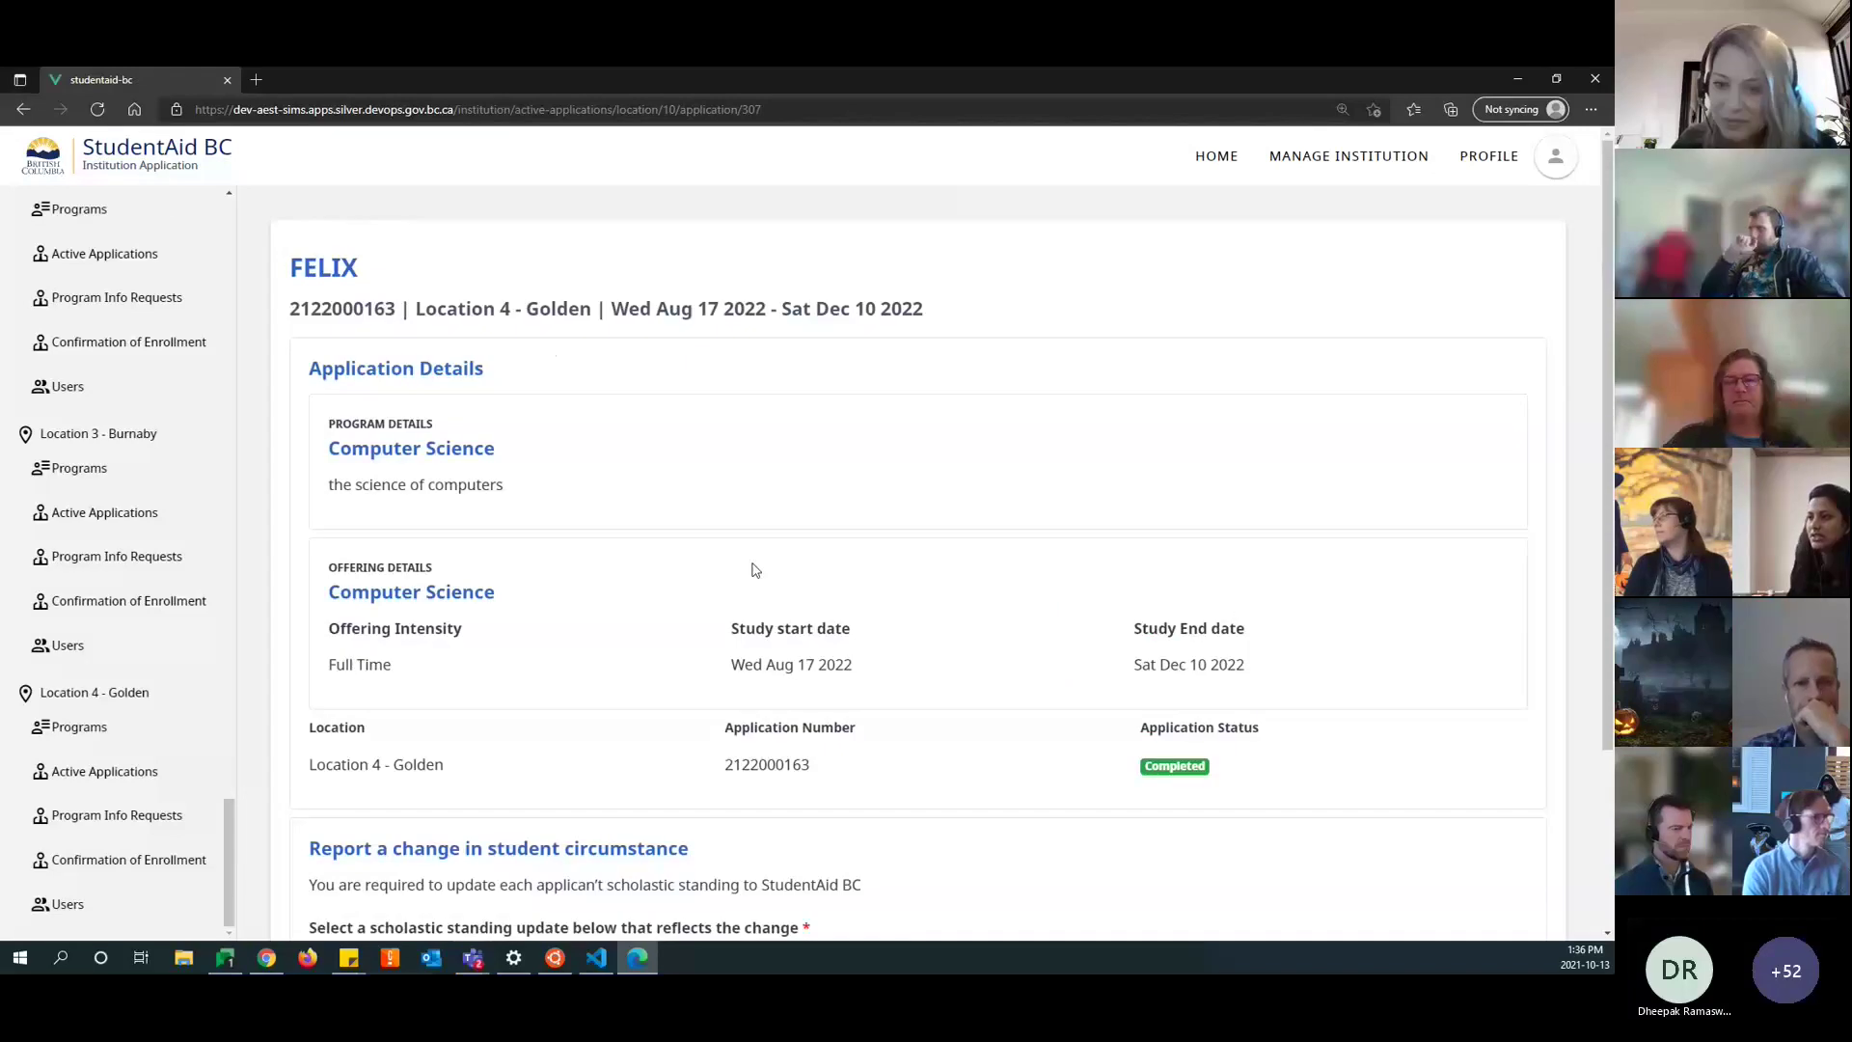
{"action": "scroll", "coordinate": [753, 579], "scroll_direction": "down", "scroll_amount": 3}
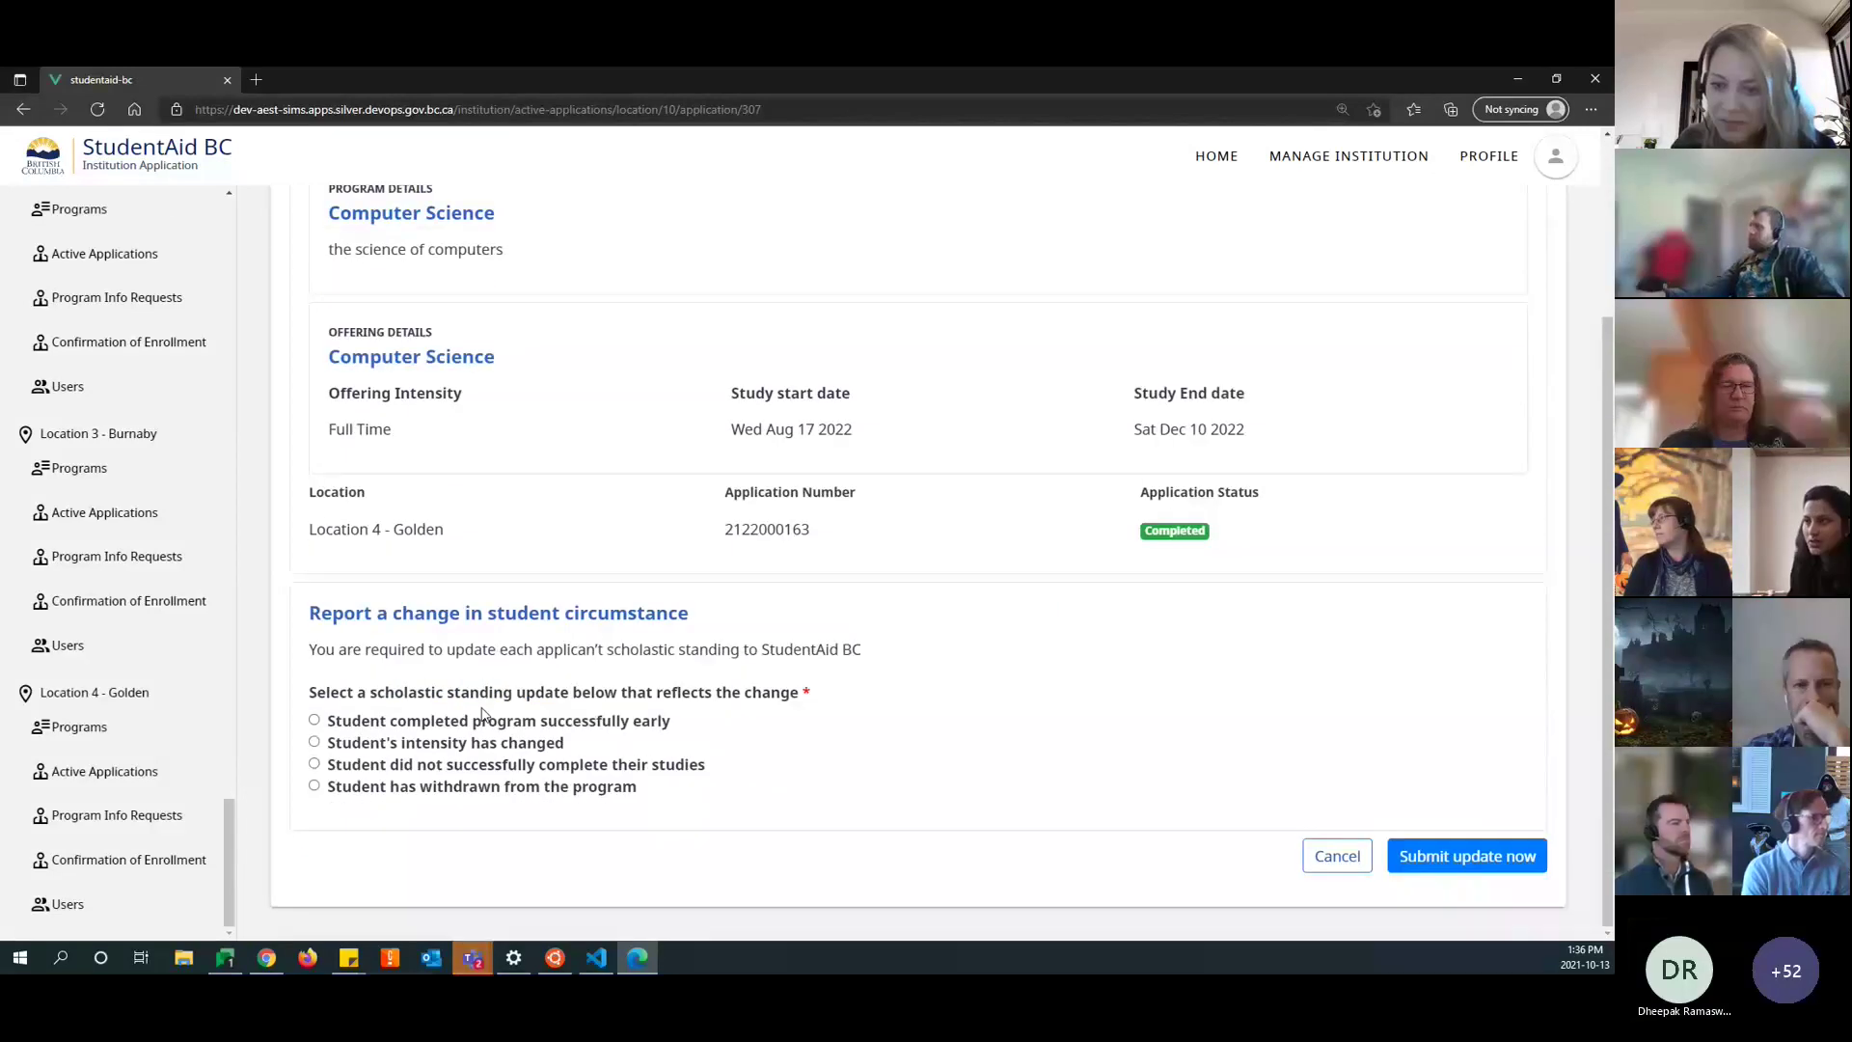
{"action": "scroll", "coordinate": [592, 649], "scroll_direction": "up", "scroll_amount": 3}
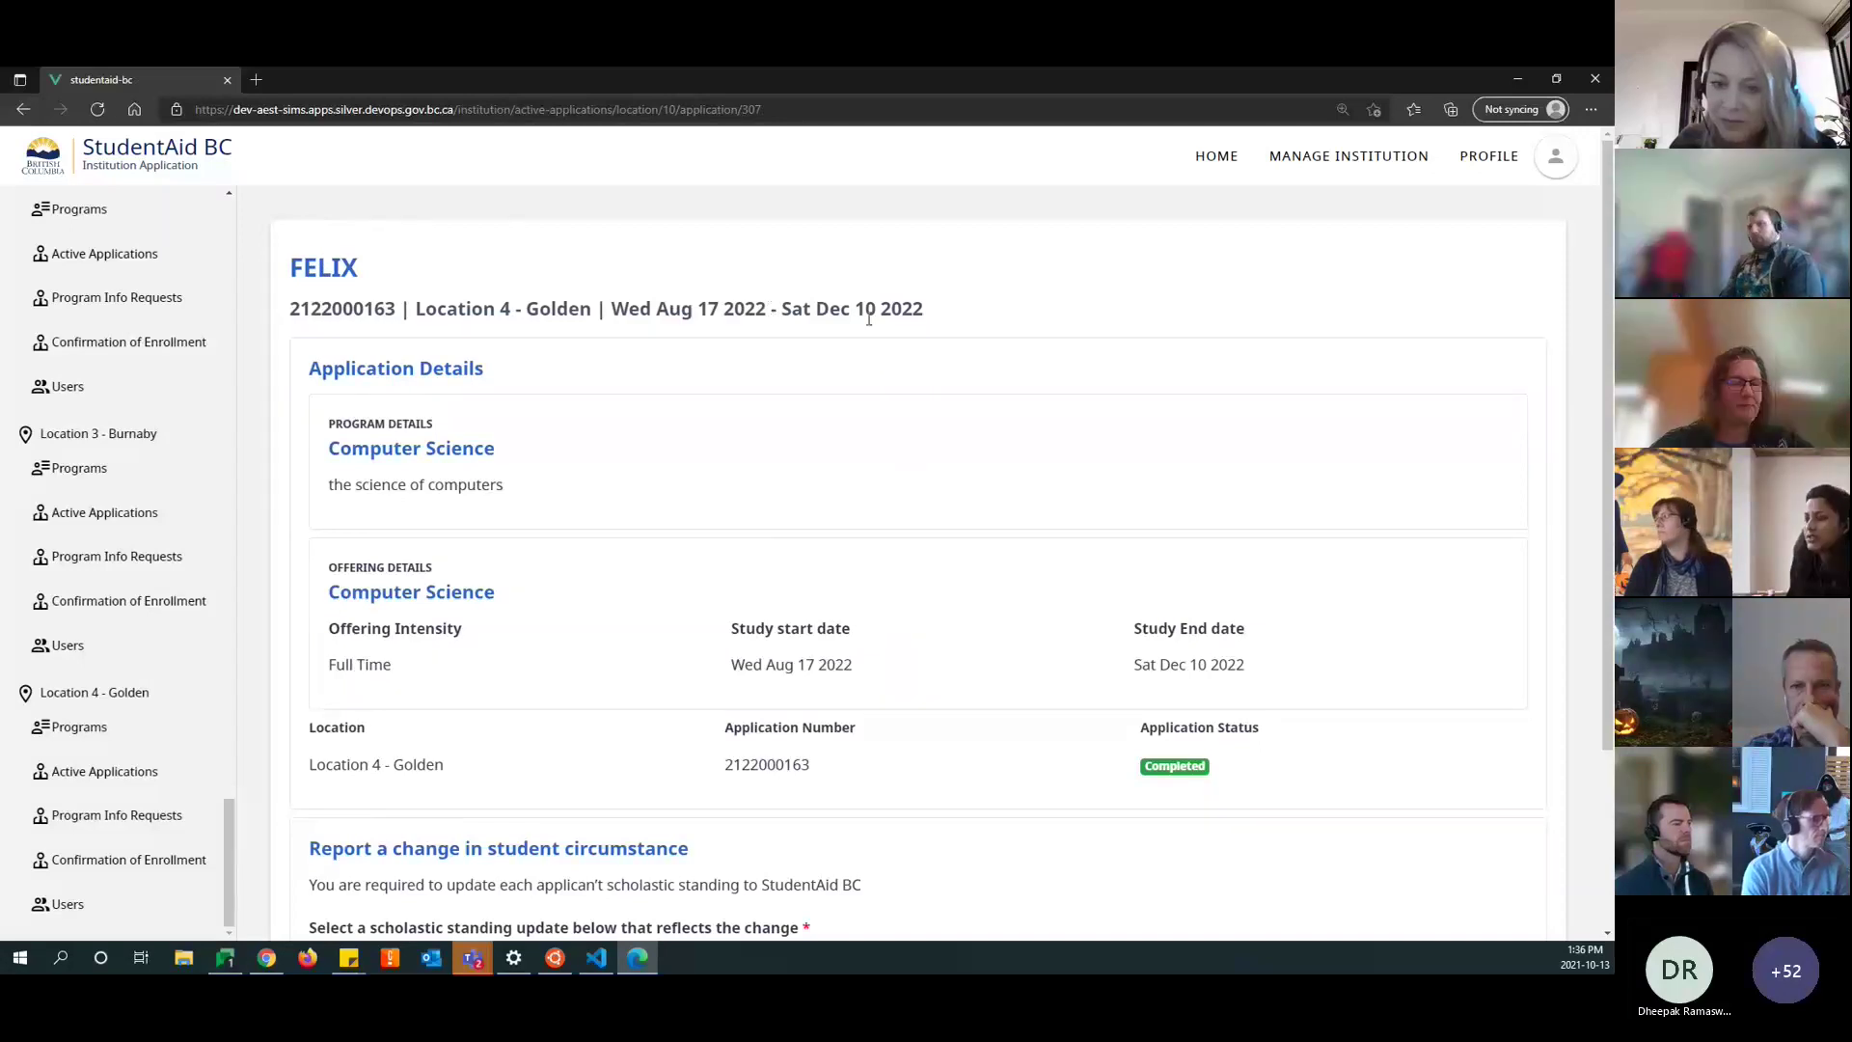
{"action": "scroll", "coordinate": [579, 289], "scroll_direction": "down", "scroll_amount": 2}
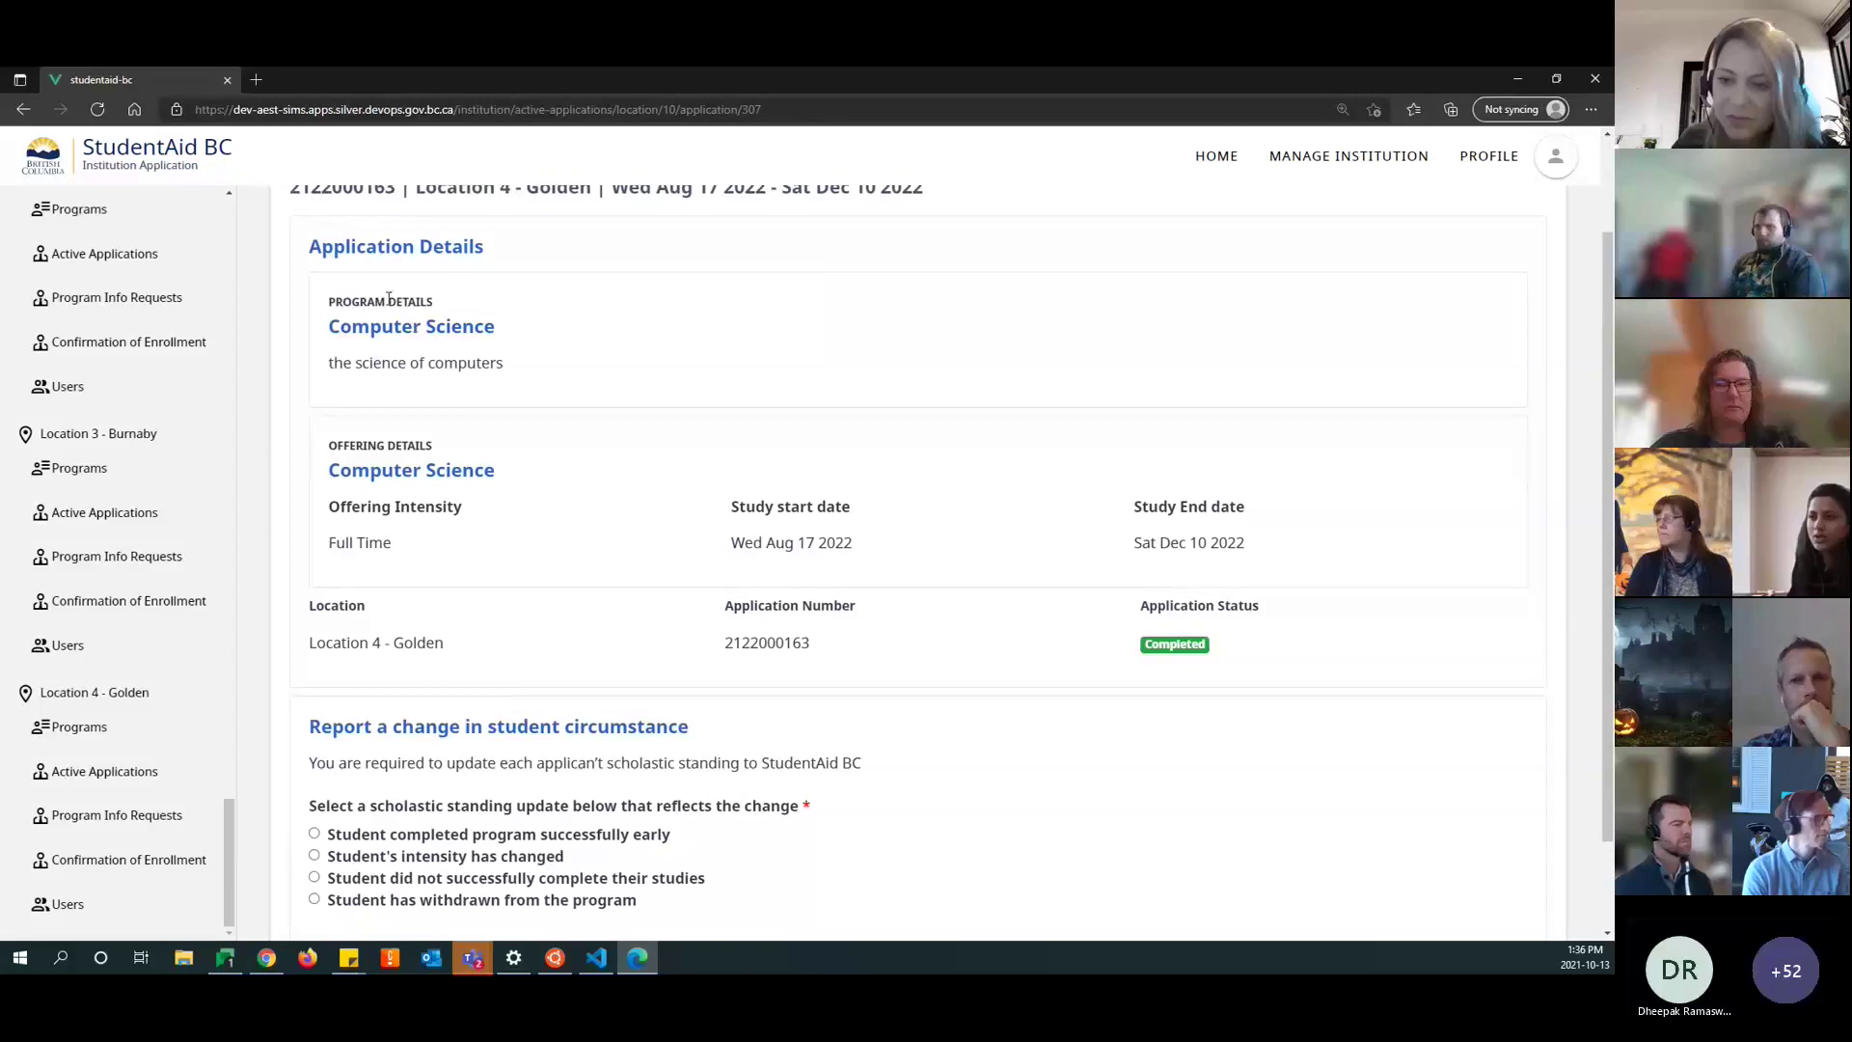
{"action": "scroll", "coordinate": [435, 362], "scroll_direction": "down", "scroll_amount": 2}
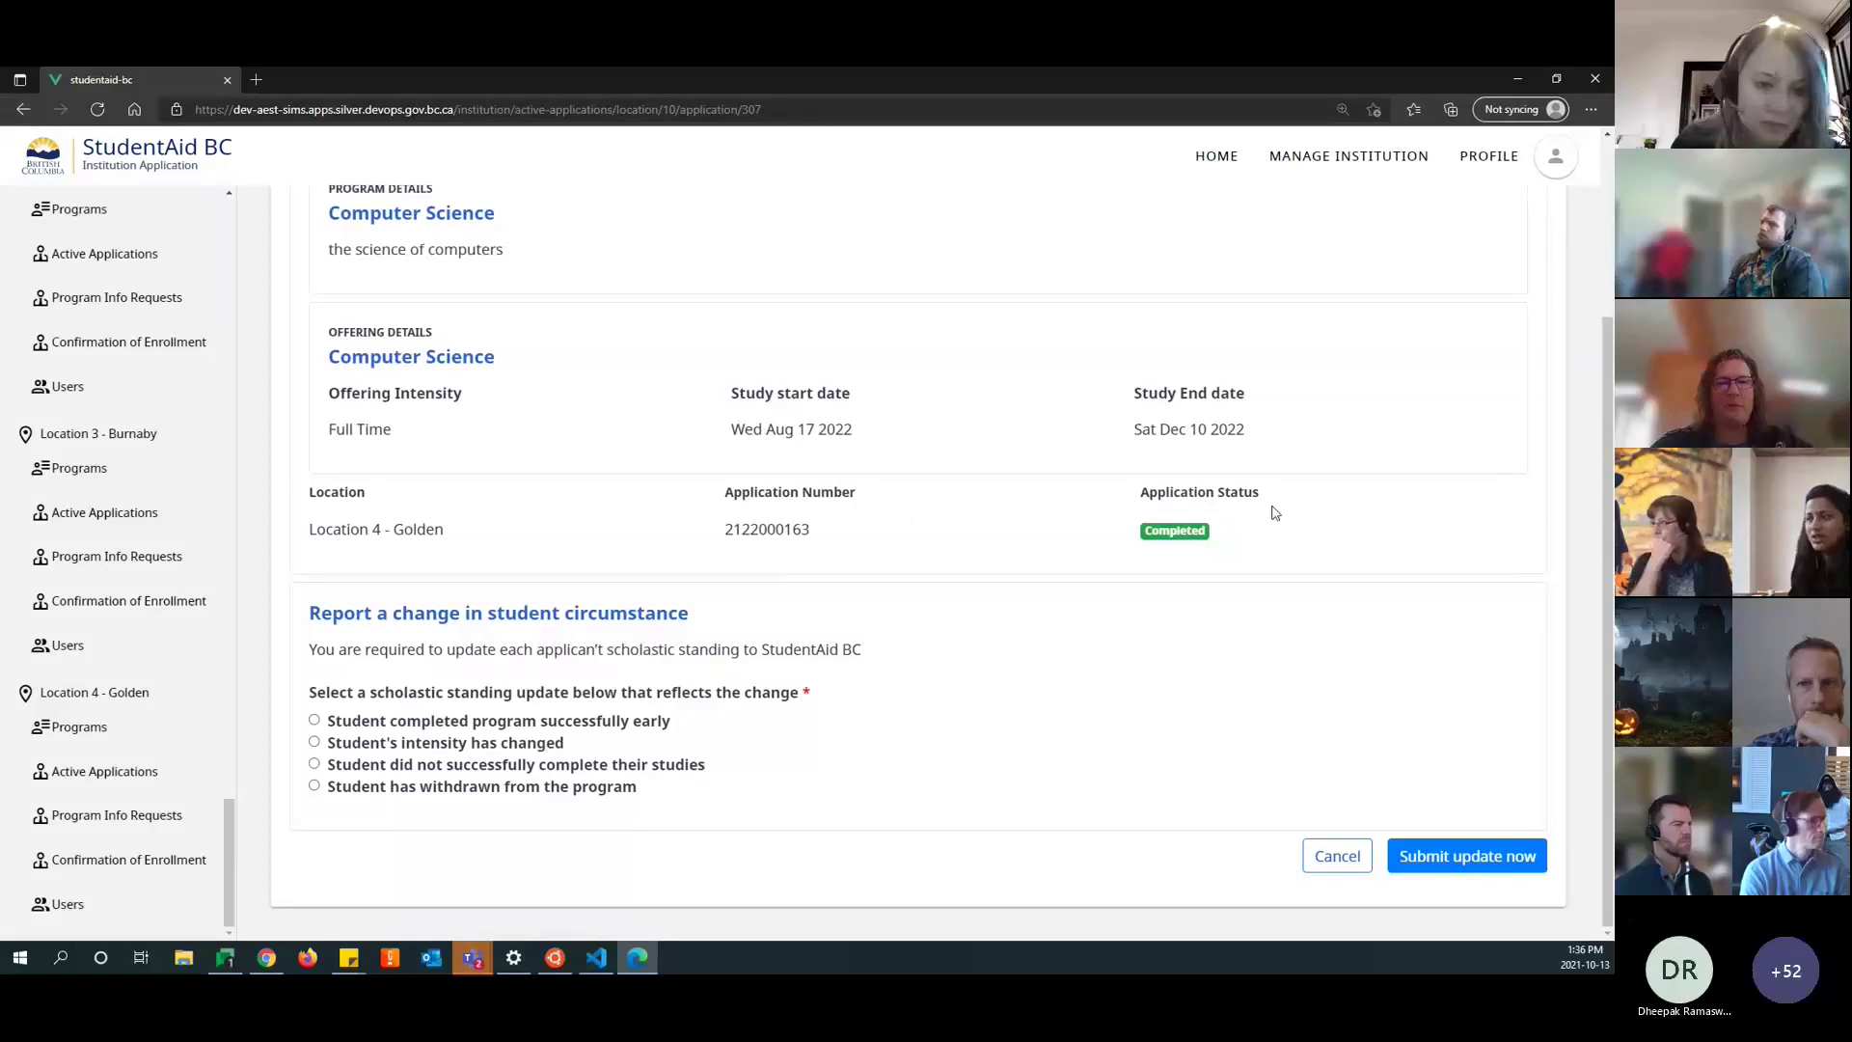
{"action": "scroll", "coordinate": [947, 604], "scroll_direction": "up", "scroll_amount": 2}
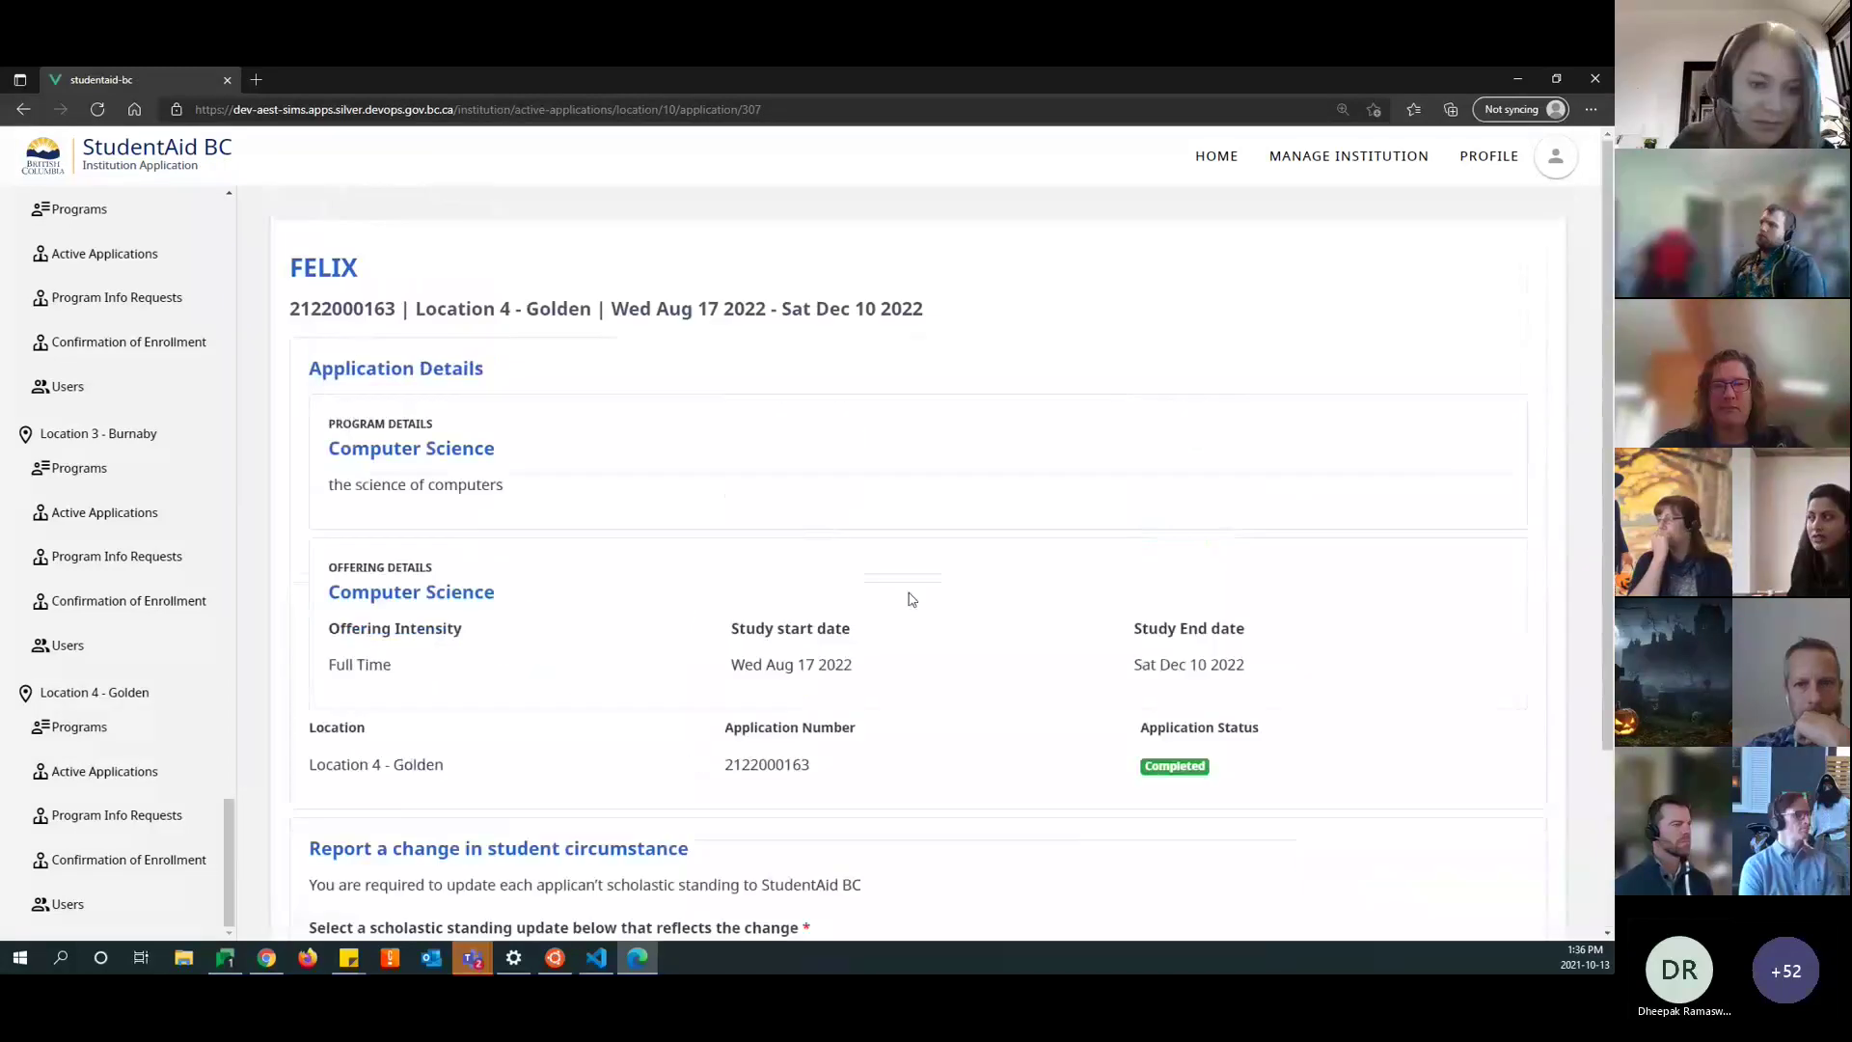
{"action": "scroll", "coordinate": [889, 576], "scroll_direction": "down", "scroll_amount": 2}
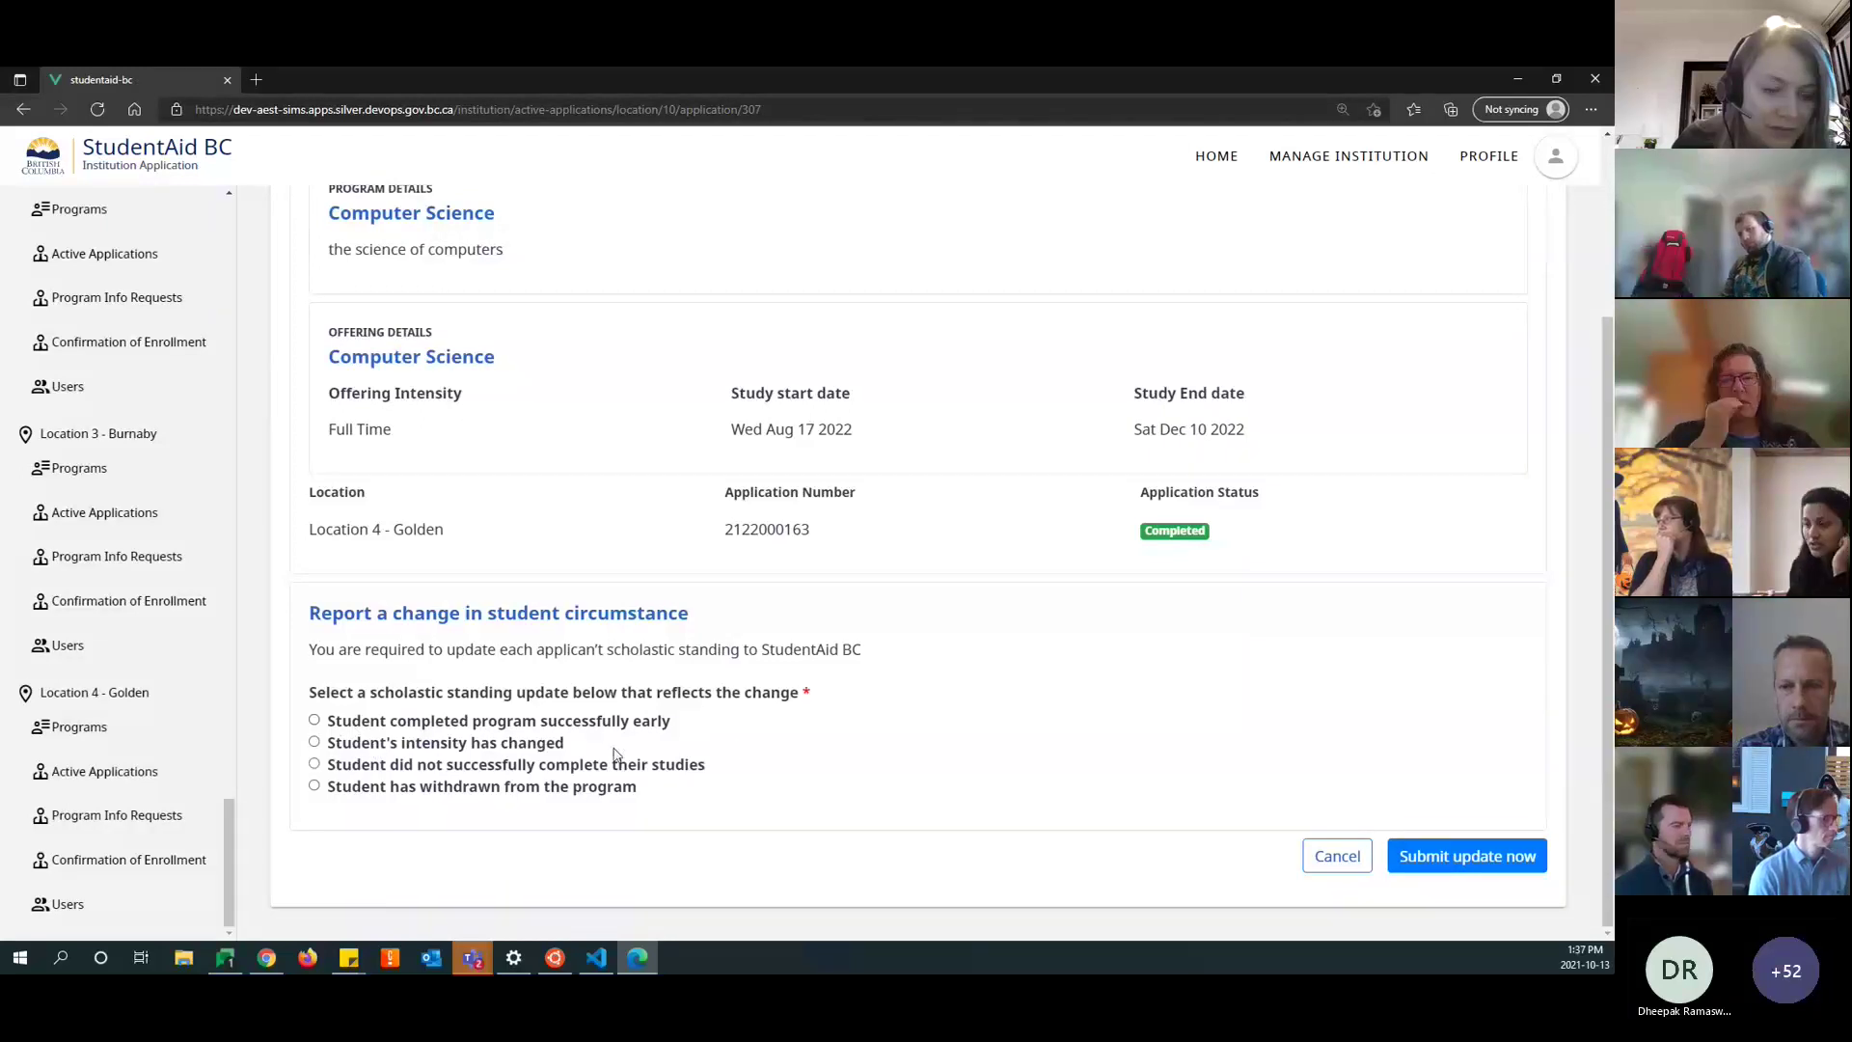
Select Student completed program successfully early, answer Yes to different study costs, and review the Total Costs fields.
{"action": "left_click", "coordinate": [314, 722]}
{"action": "scroll", "coordinate": [525, 579], "scroll_direction": "down", "scroll_amount": 3}
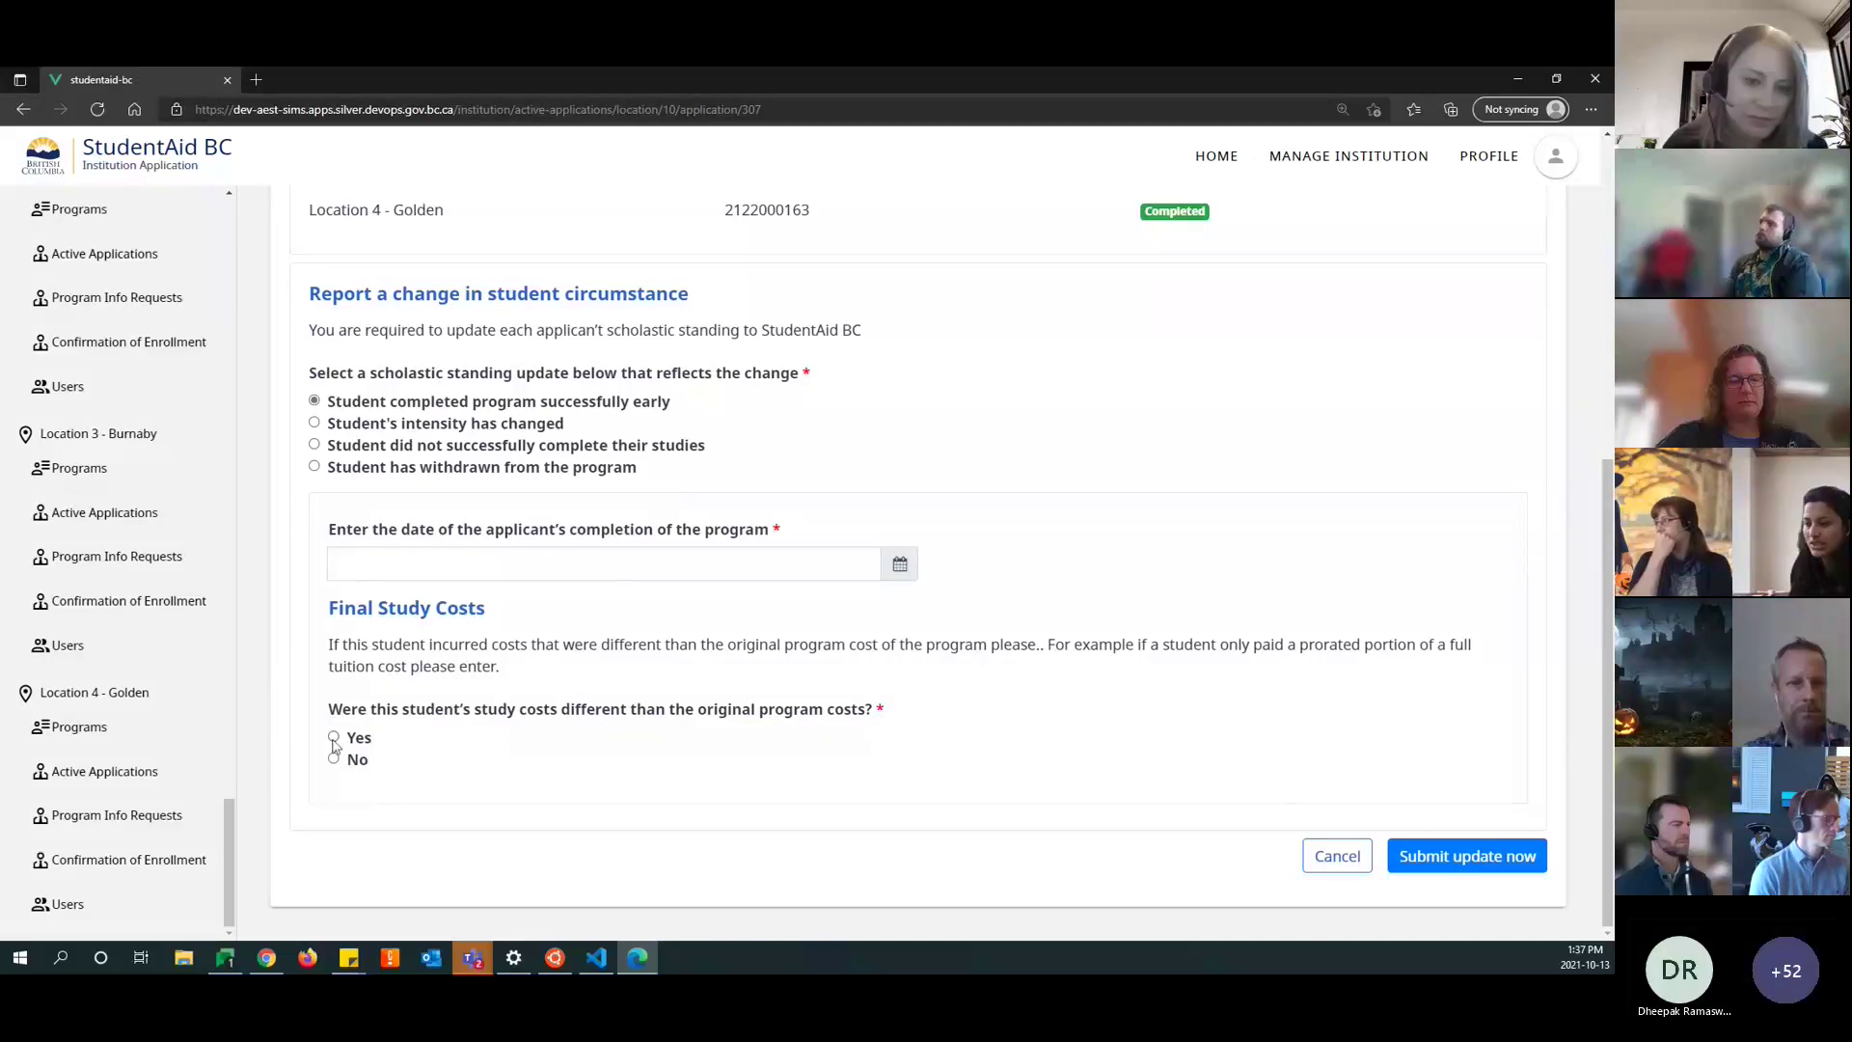
{"action": "scroll", "coordinate": [369, 721], "scroll_direction": "down", "scroll_amount": 4}
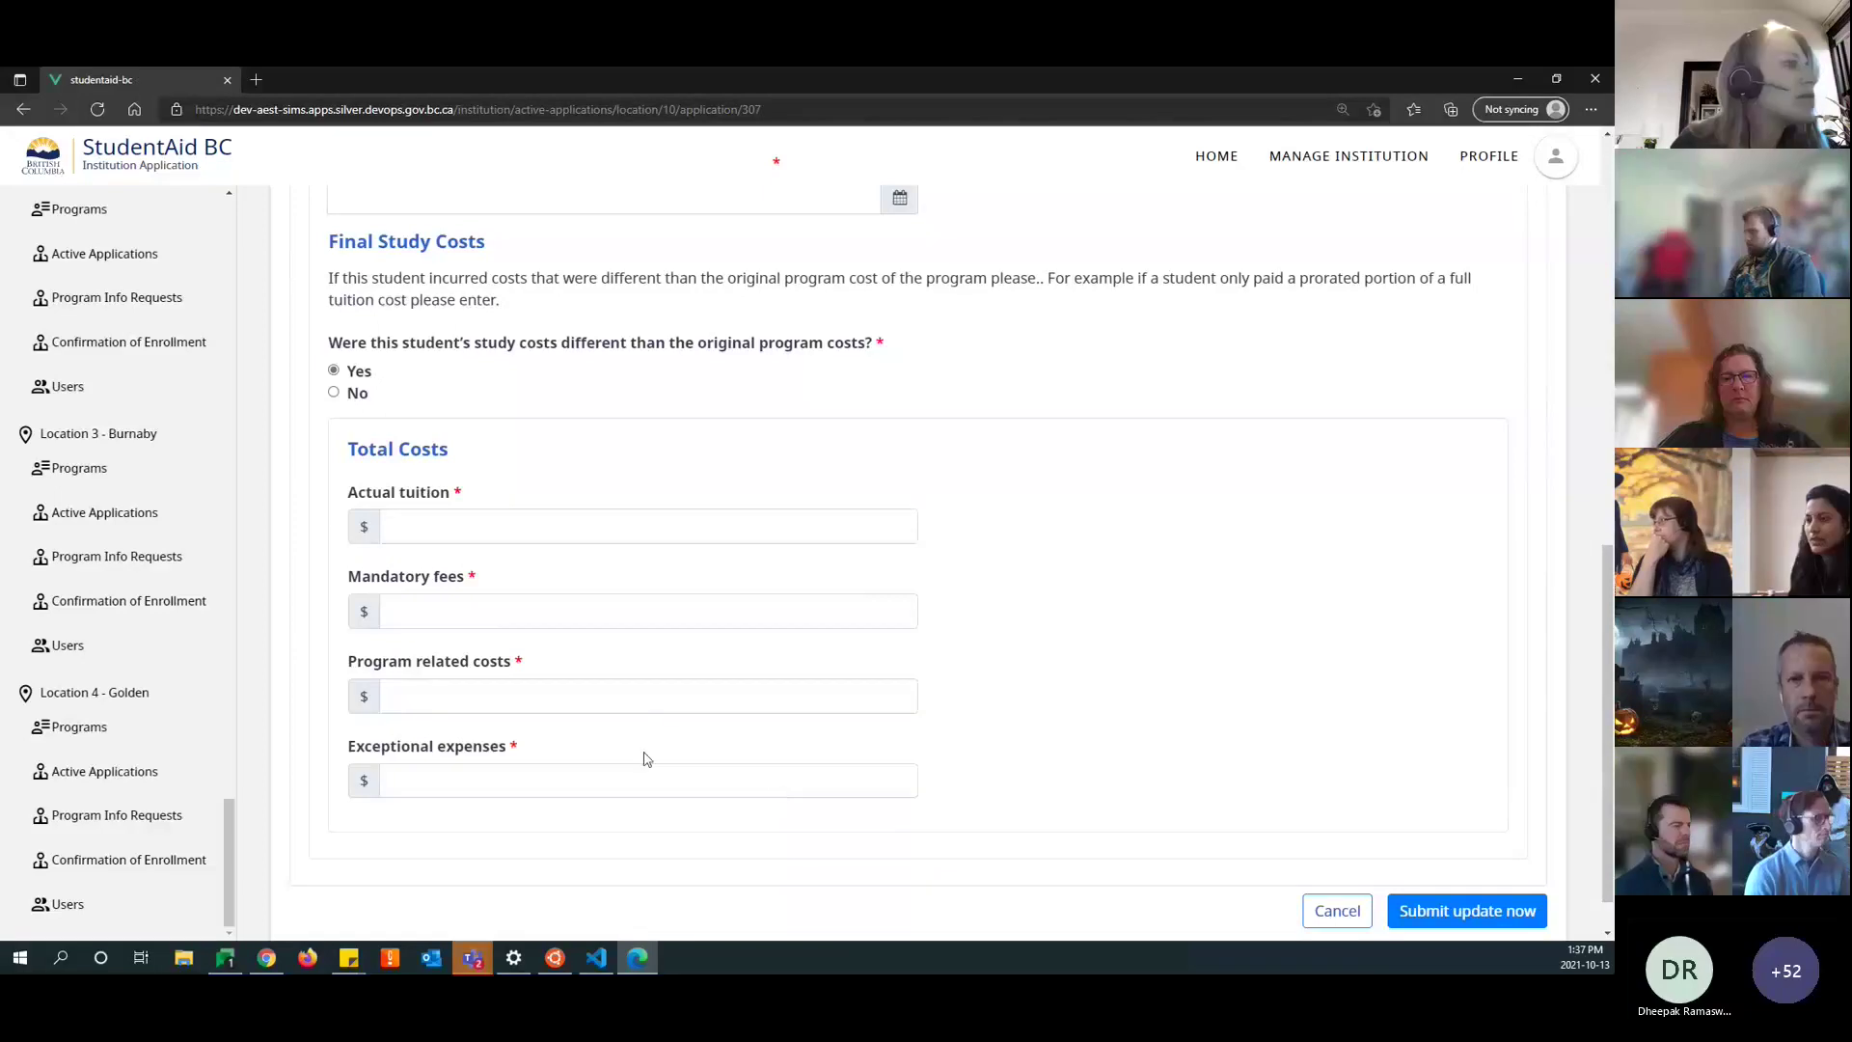
Select Student's intensity has changed, check the offering intensity, and open and close the effective date calendar.
{"action": "scroll", "coordinate": [645, 760], "scroll_direction": "up", "scroll_amount": 5}
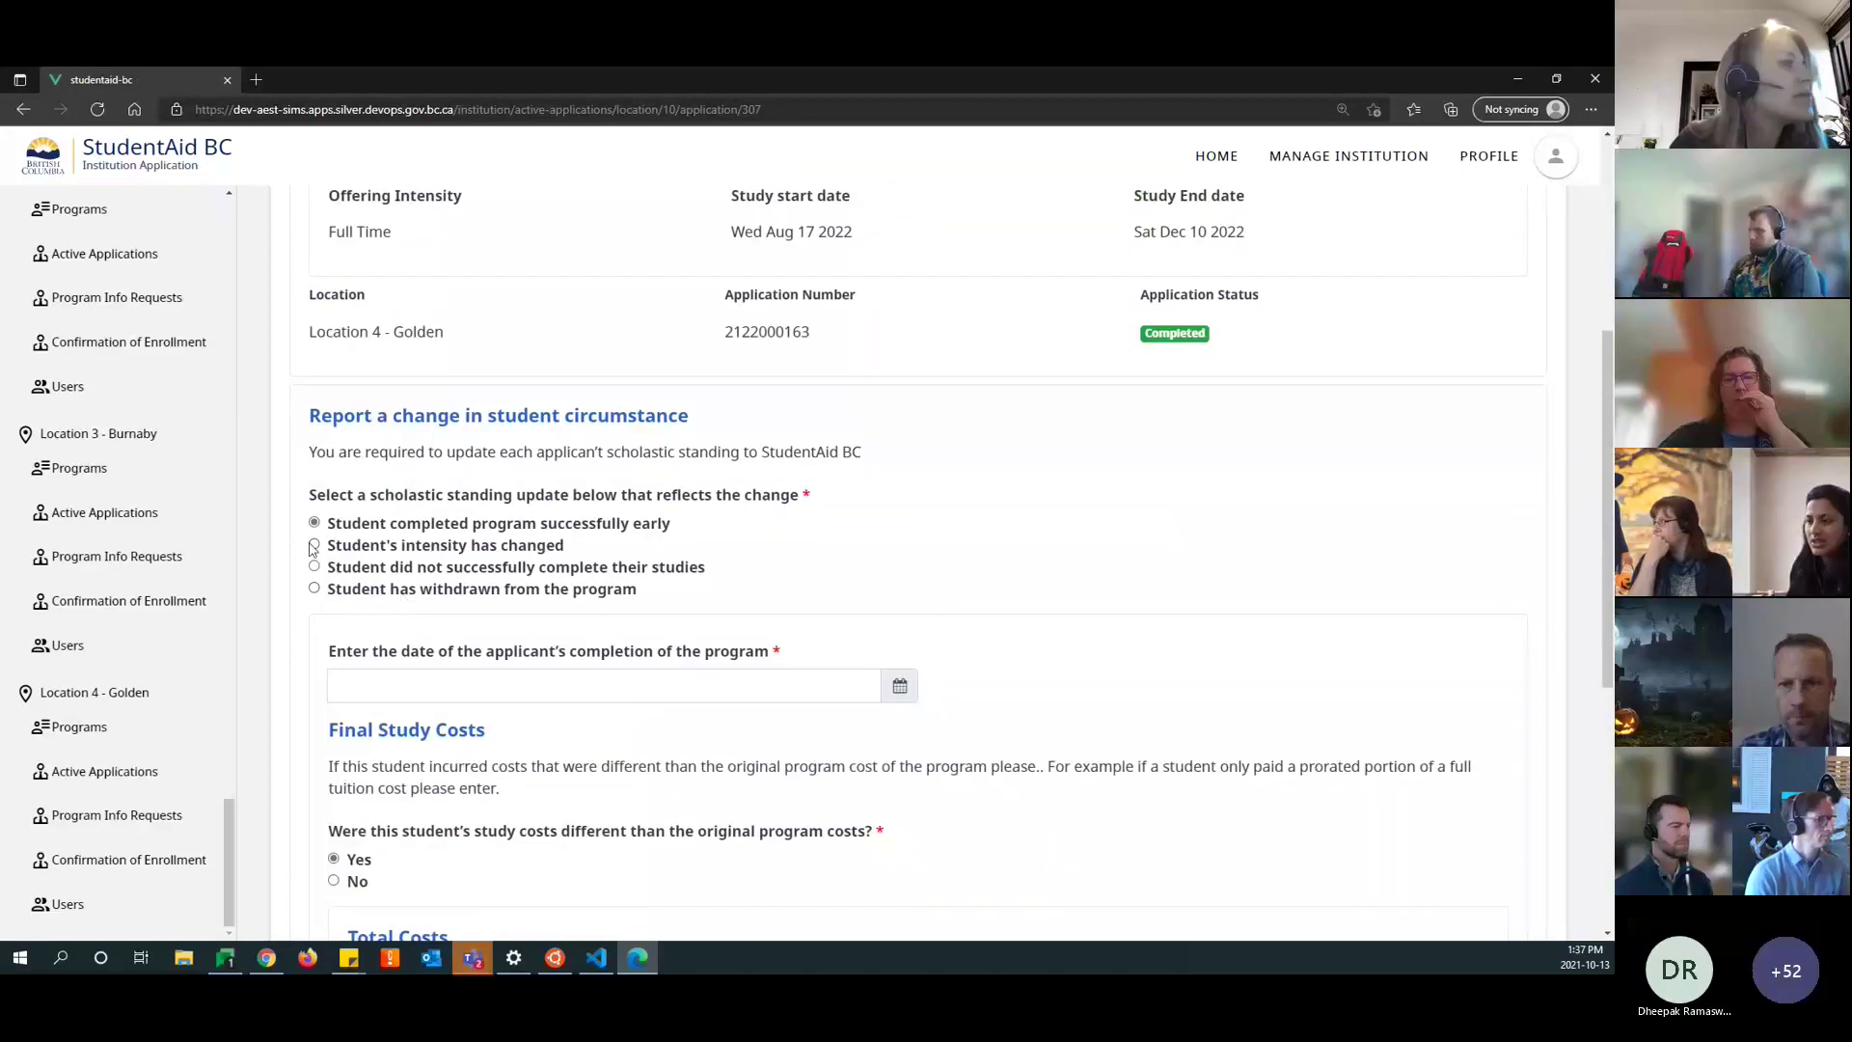
{"action": "left_click", "coordinate": [315, 546]}
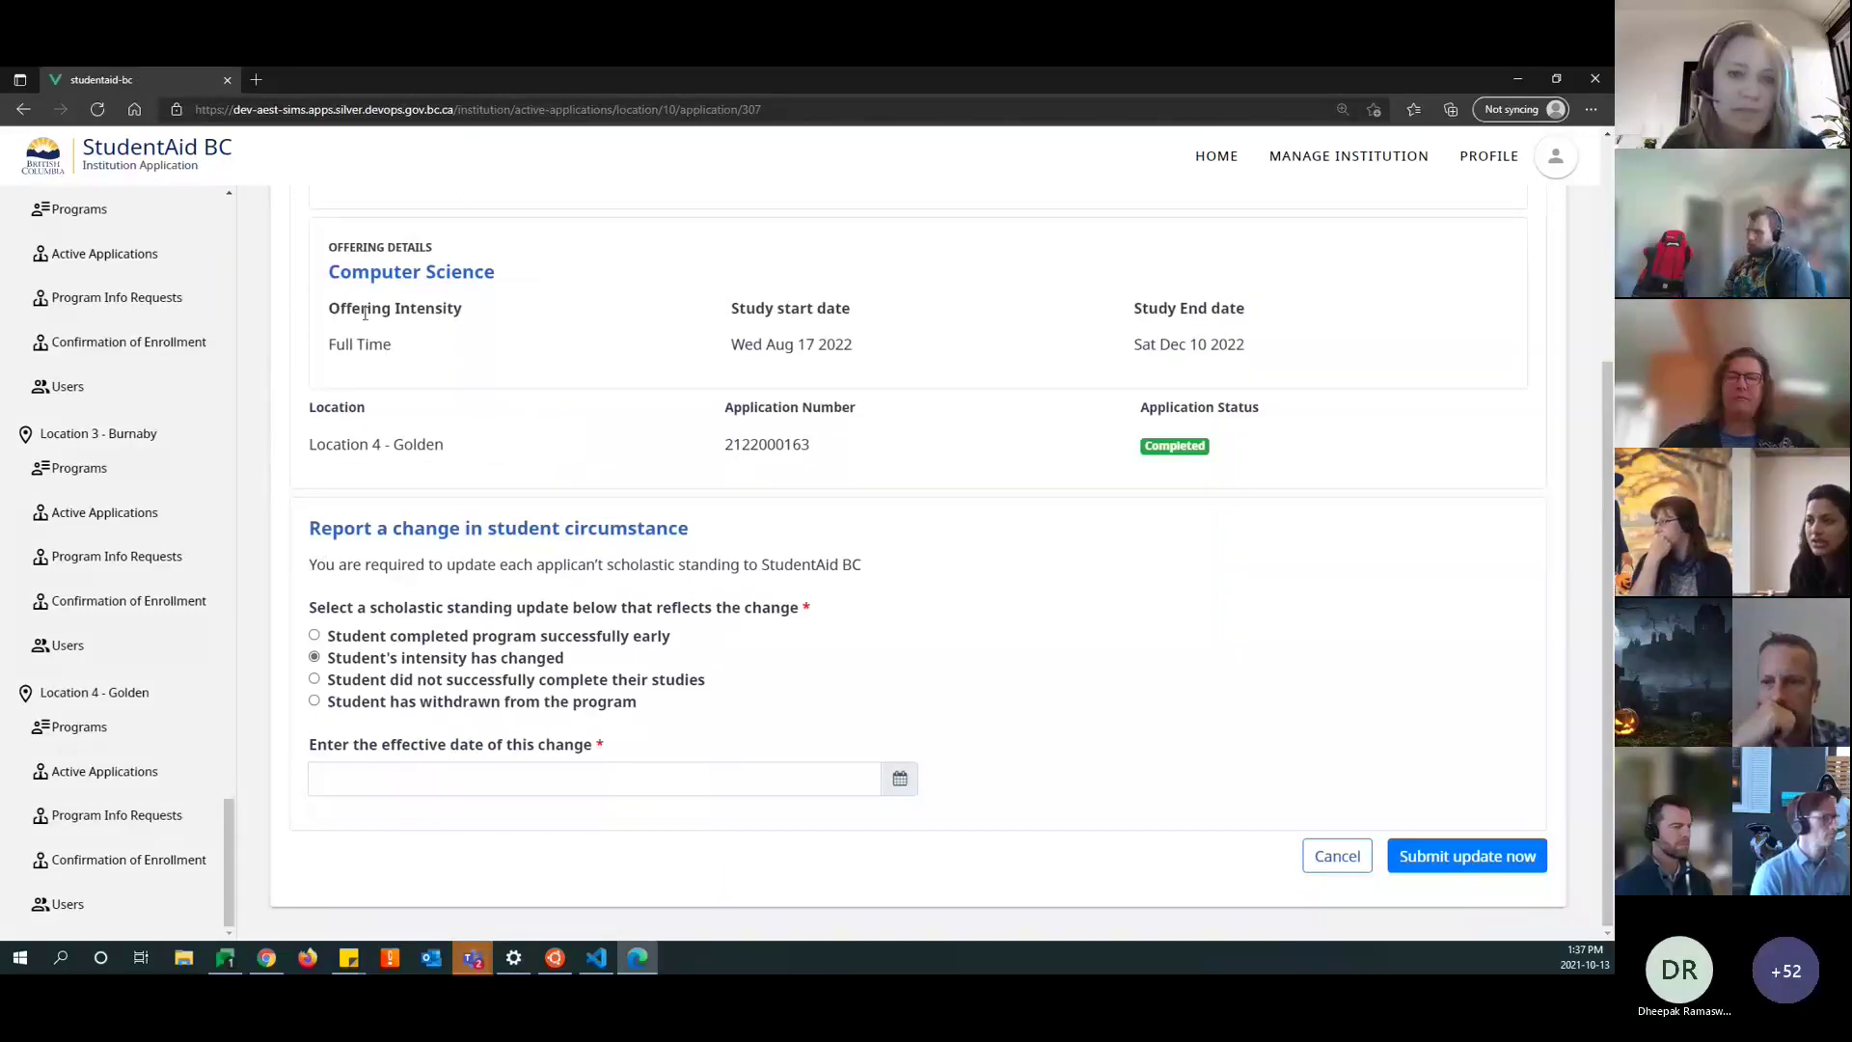
{"action": "mouse_move", "coordinate": [346, 310]}
{"action": "left_mouse_down"}
{"action": "mouse_move", "coordinate": [427, 310]}
{"action": "mouse_move", "coordinate": [353, 345]}
{"action": "left_mouse_up"}
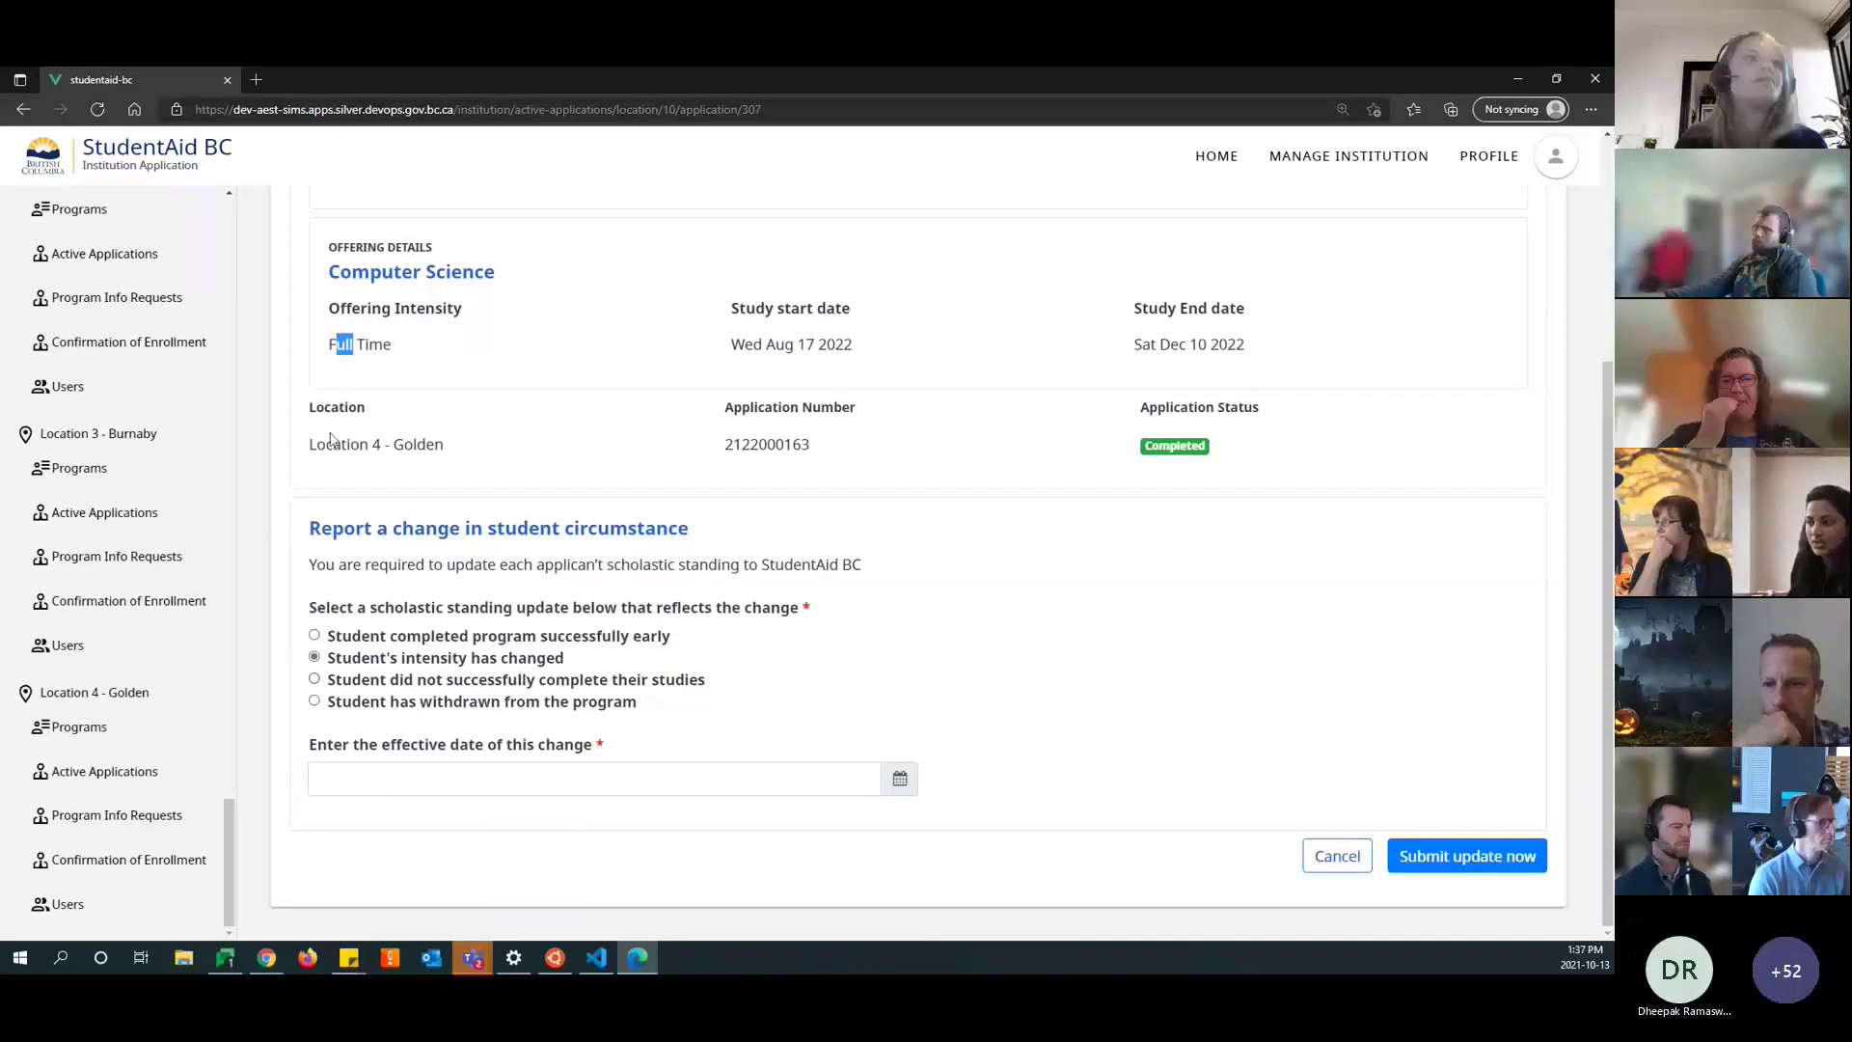
{"action": "left_click", "coordinate": [381, 794]}
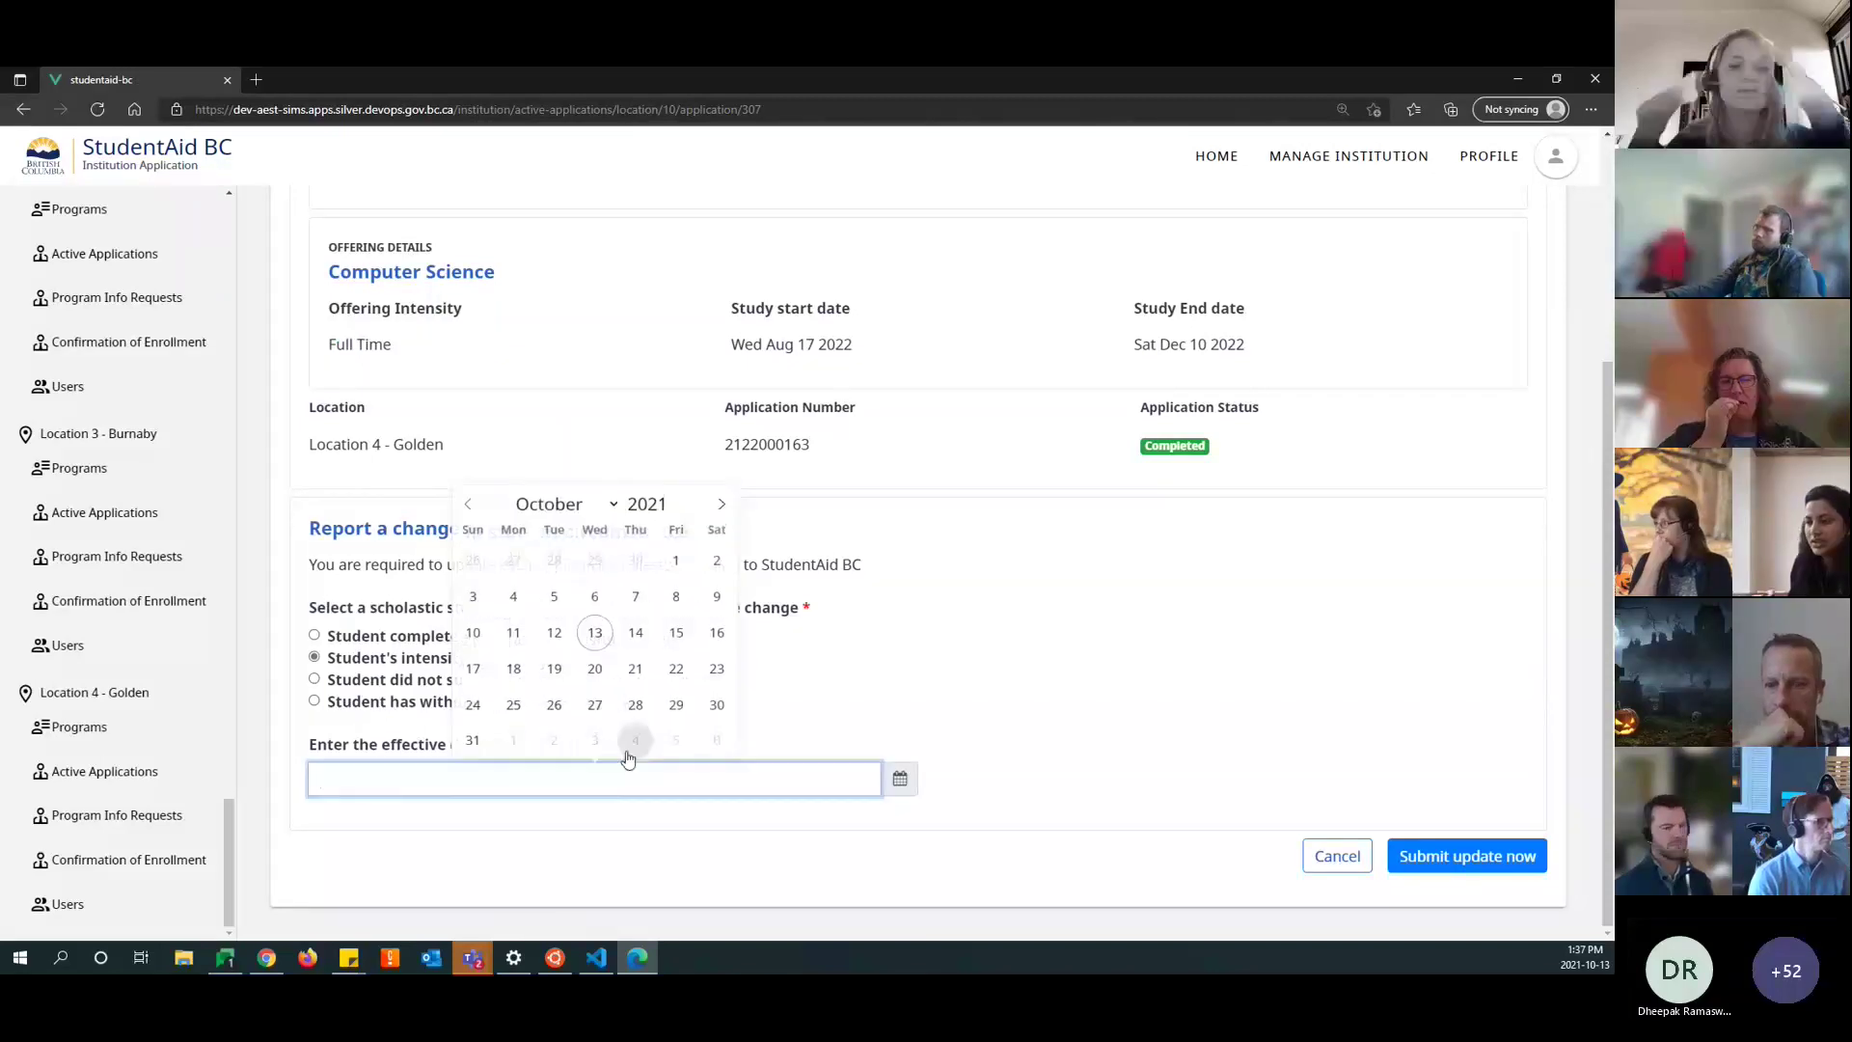
{"action": "left_click", "coordinate": [859, 648]}
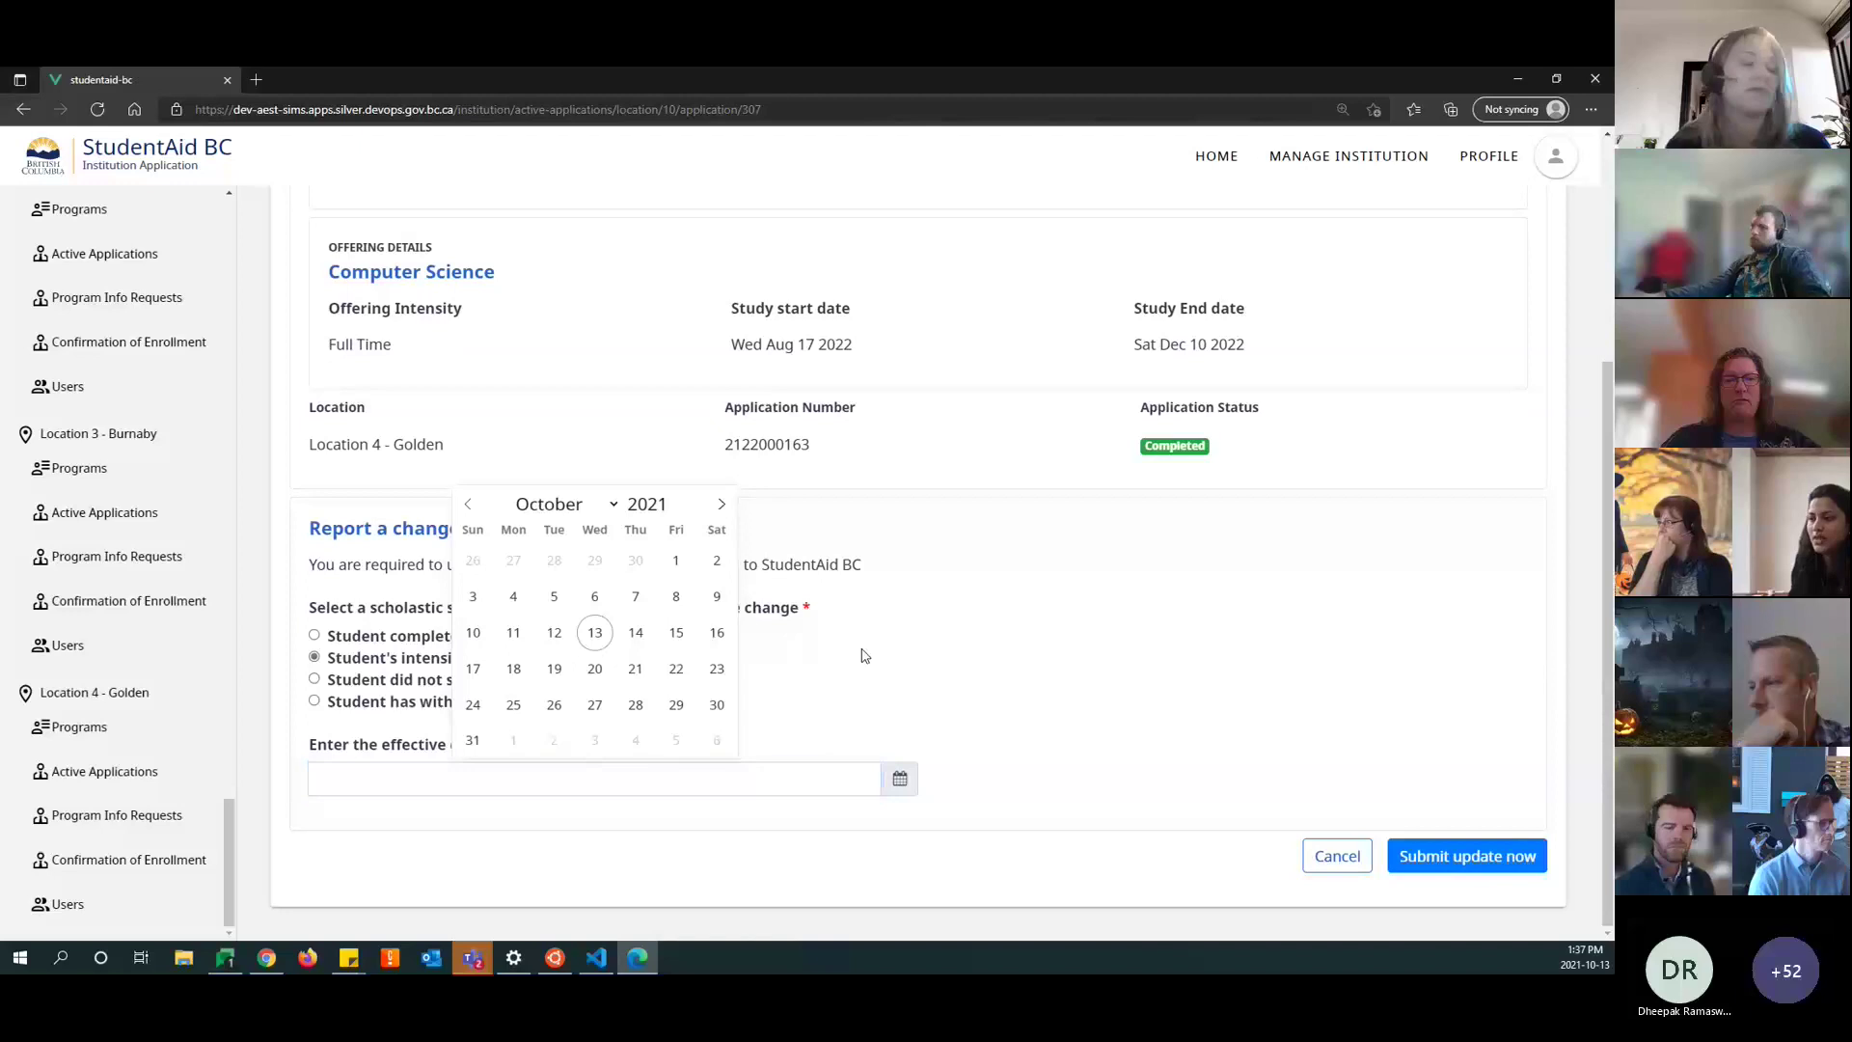
Select Student did not successfully complete their studies with Grades, Attendance and Other as reasons, and activate the explanation field.
{"action": "left_click", "coordinate": [314, 680]}
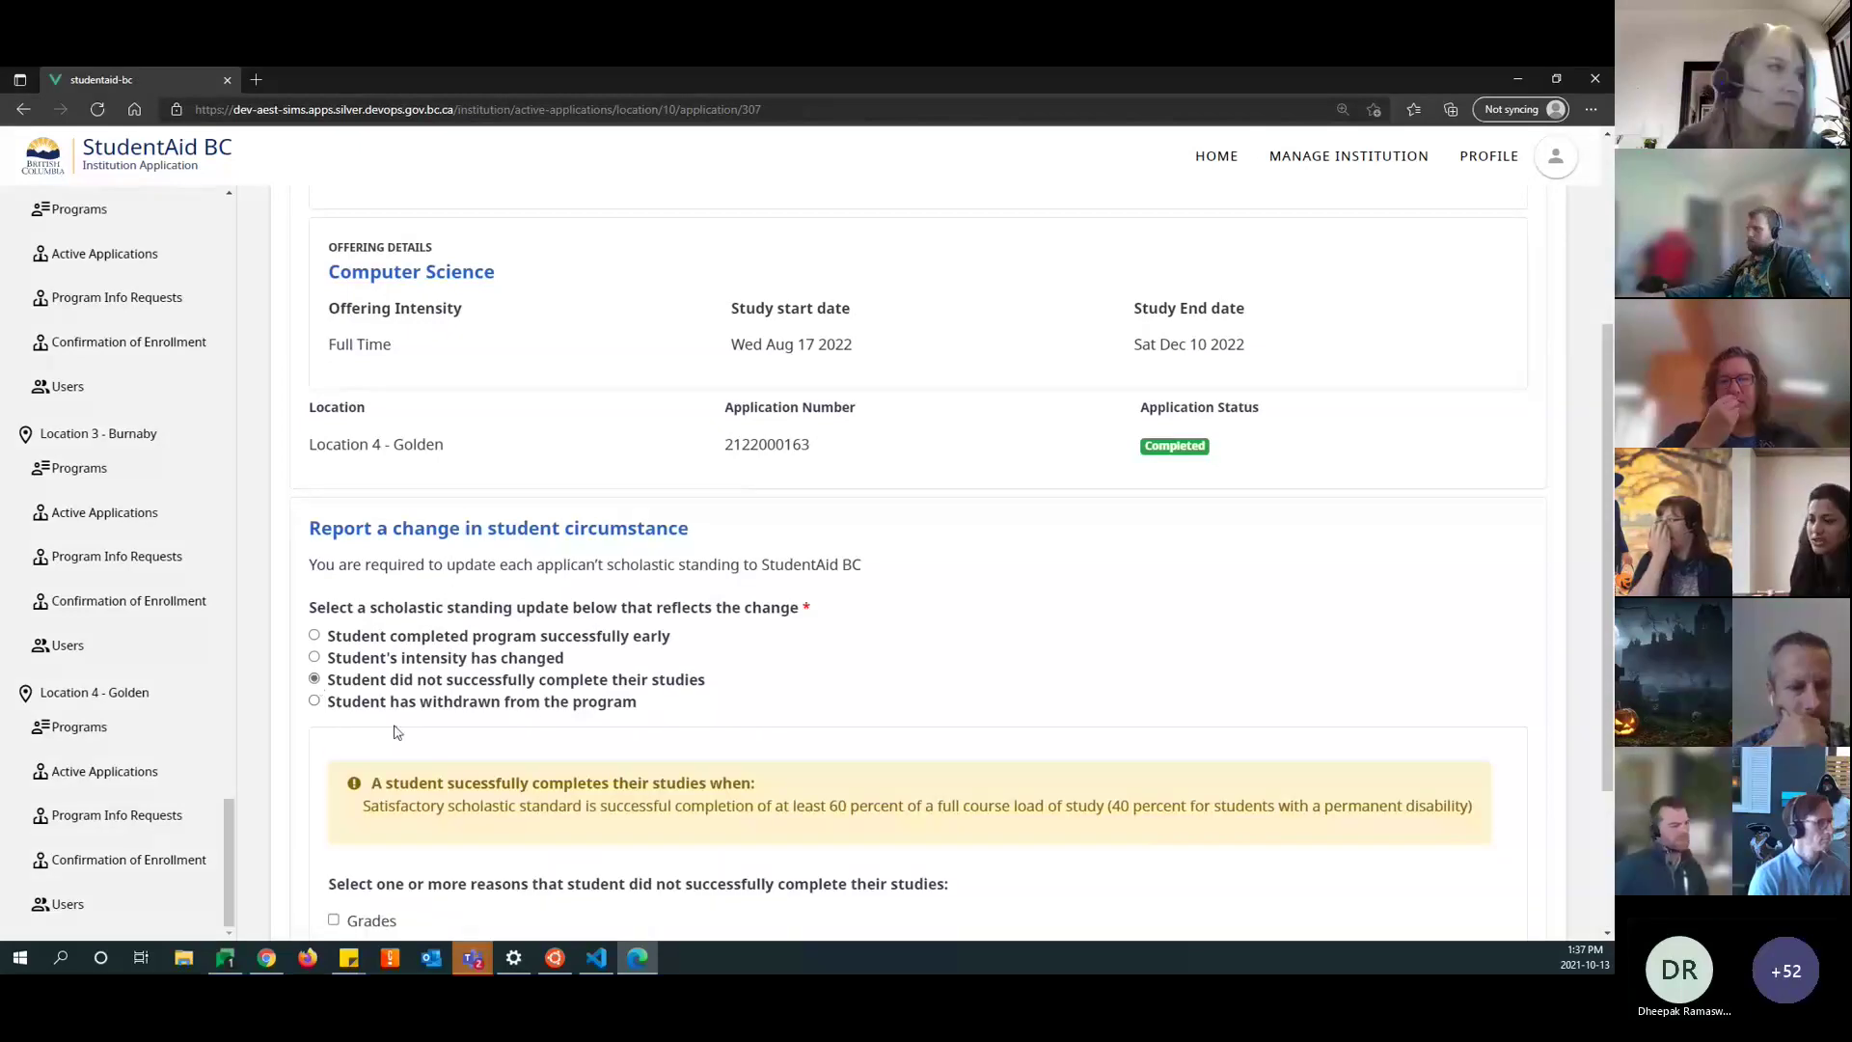
{"action": "scroll", "coordinate": [789, 661], "scroll_direction": "down", "scroll_amount": 3}
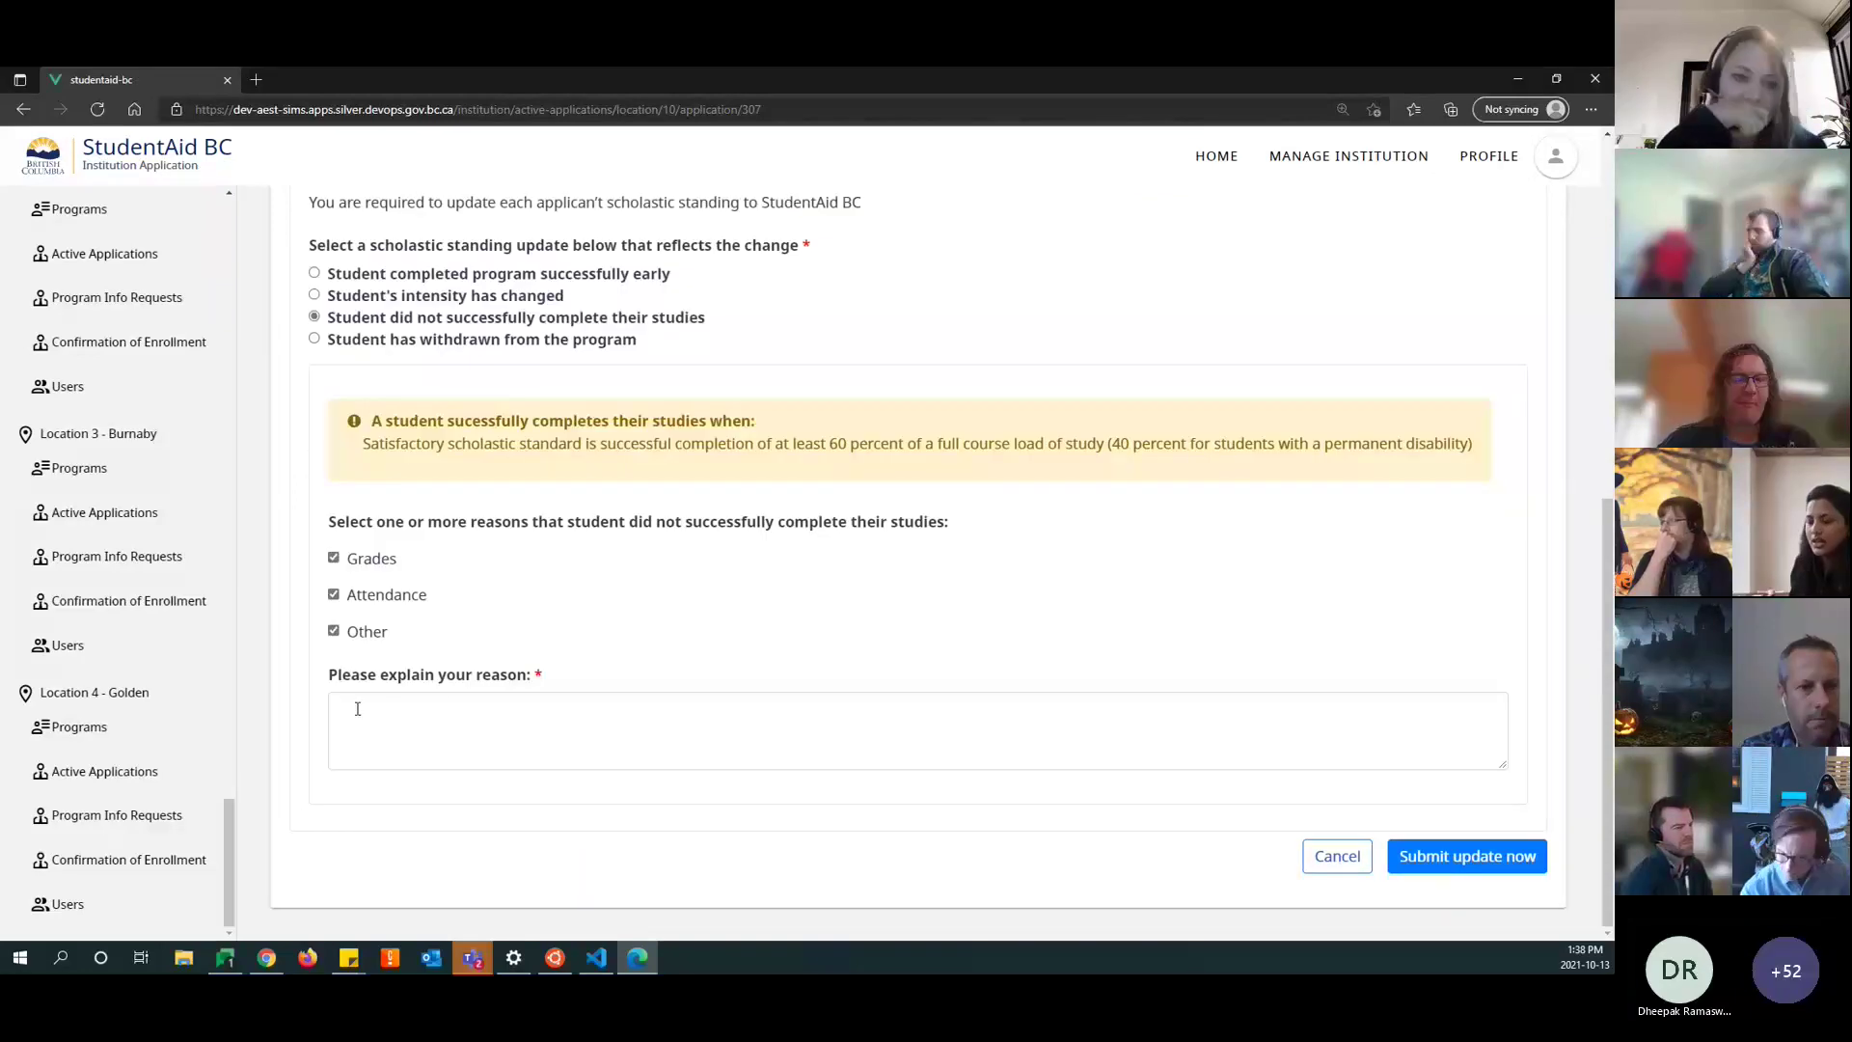
{"action": "left_click", "coordinate": [501, 719]}
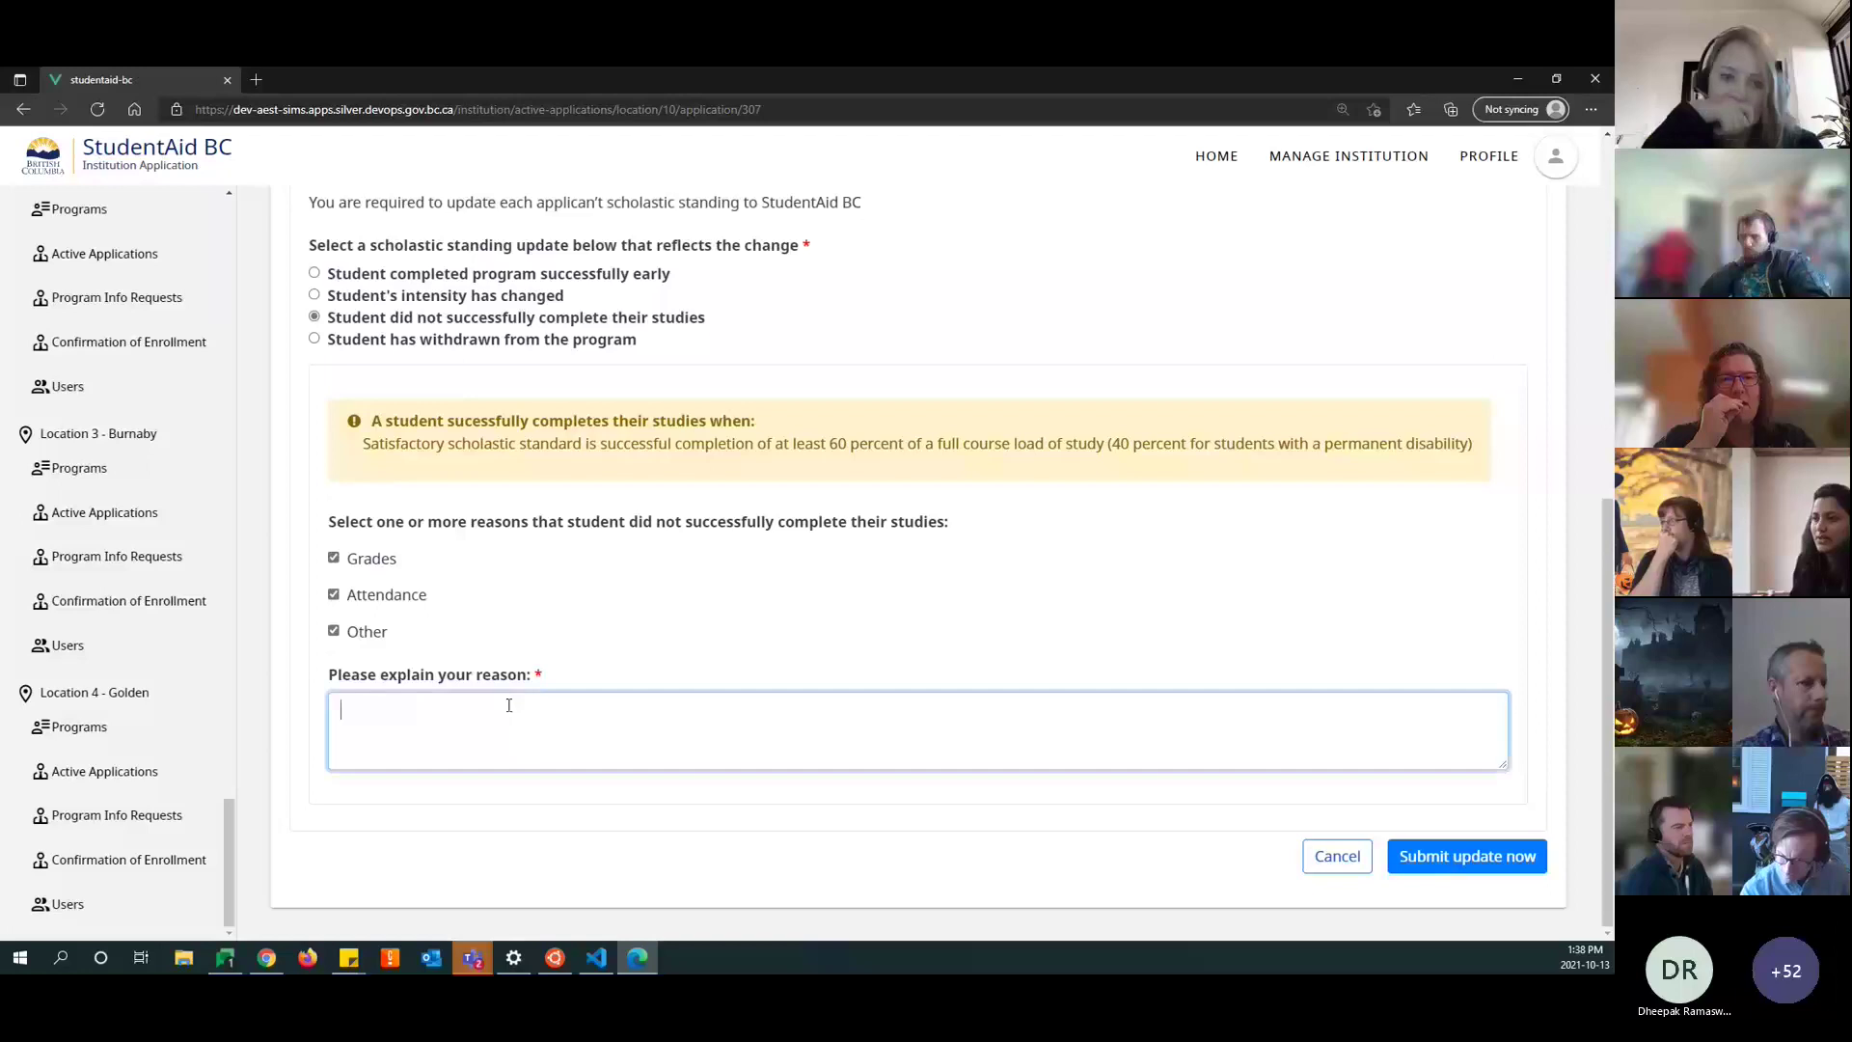
Select Student has withdrawn from the program and review the withdrawal criteria, offering details and last full-time attendance date field.
{"action": "left_click", "coordinate": [314, 339]}
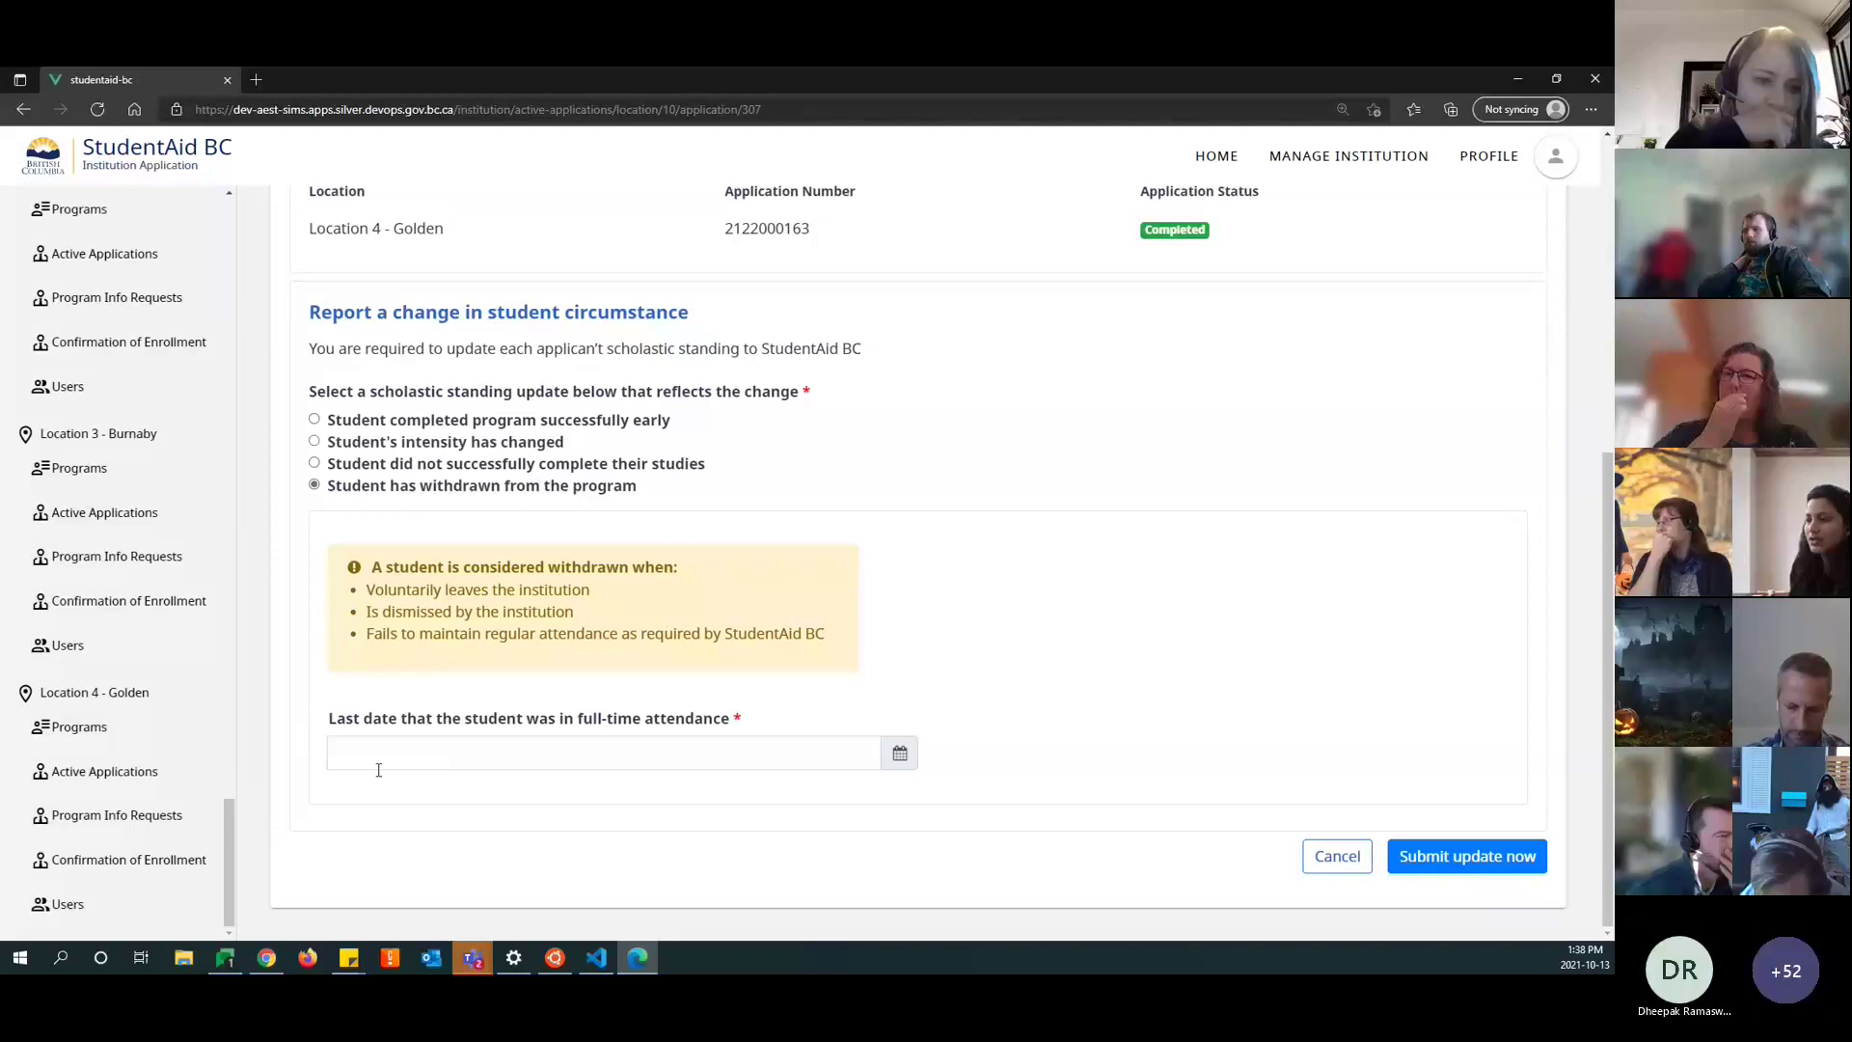
{"action": "left_click", "coordinate": [442, 756]}
{"action": "left_click", "coordinate": [608, 750]}
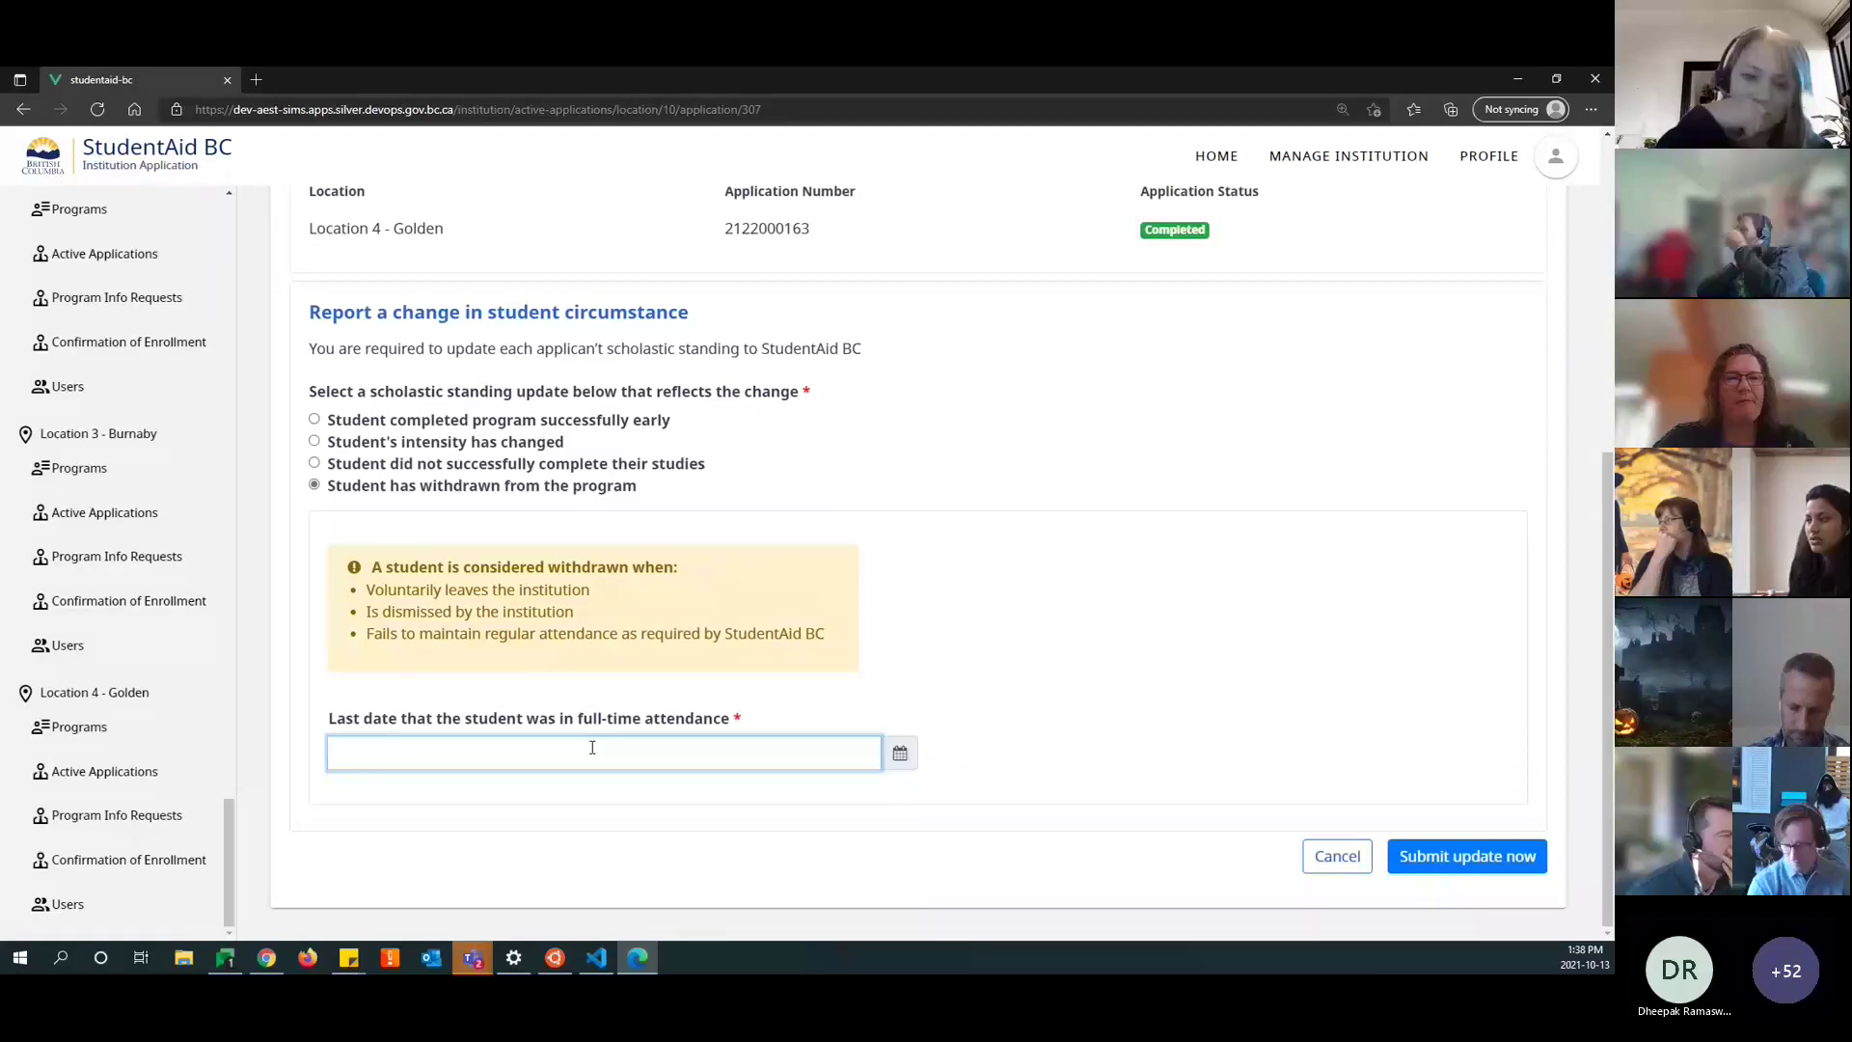
{"action": "scroll", "coordinate": [593, 748], "scroll_direction": "up", "scroll_amount": 5}
{"action": "scroll", "coordinate": [573, 285], "scroll_direction": "down", "scroll_amount": 3}
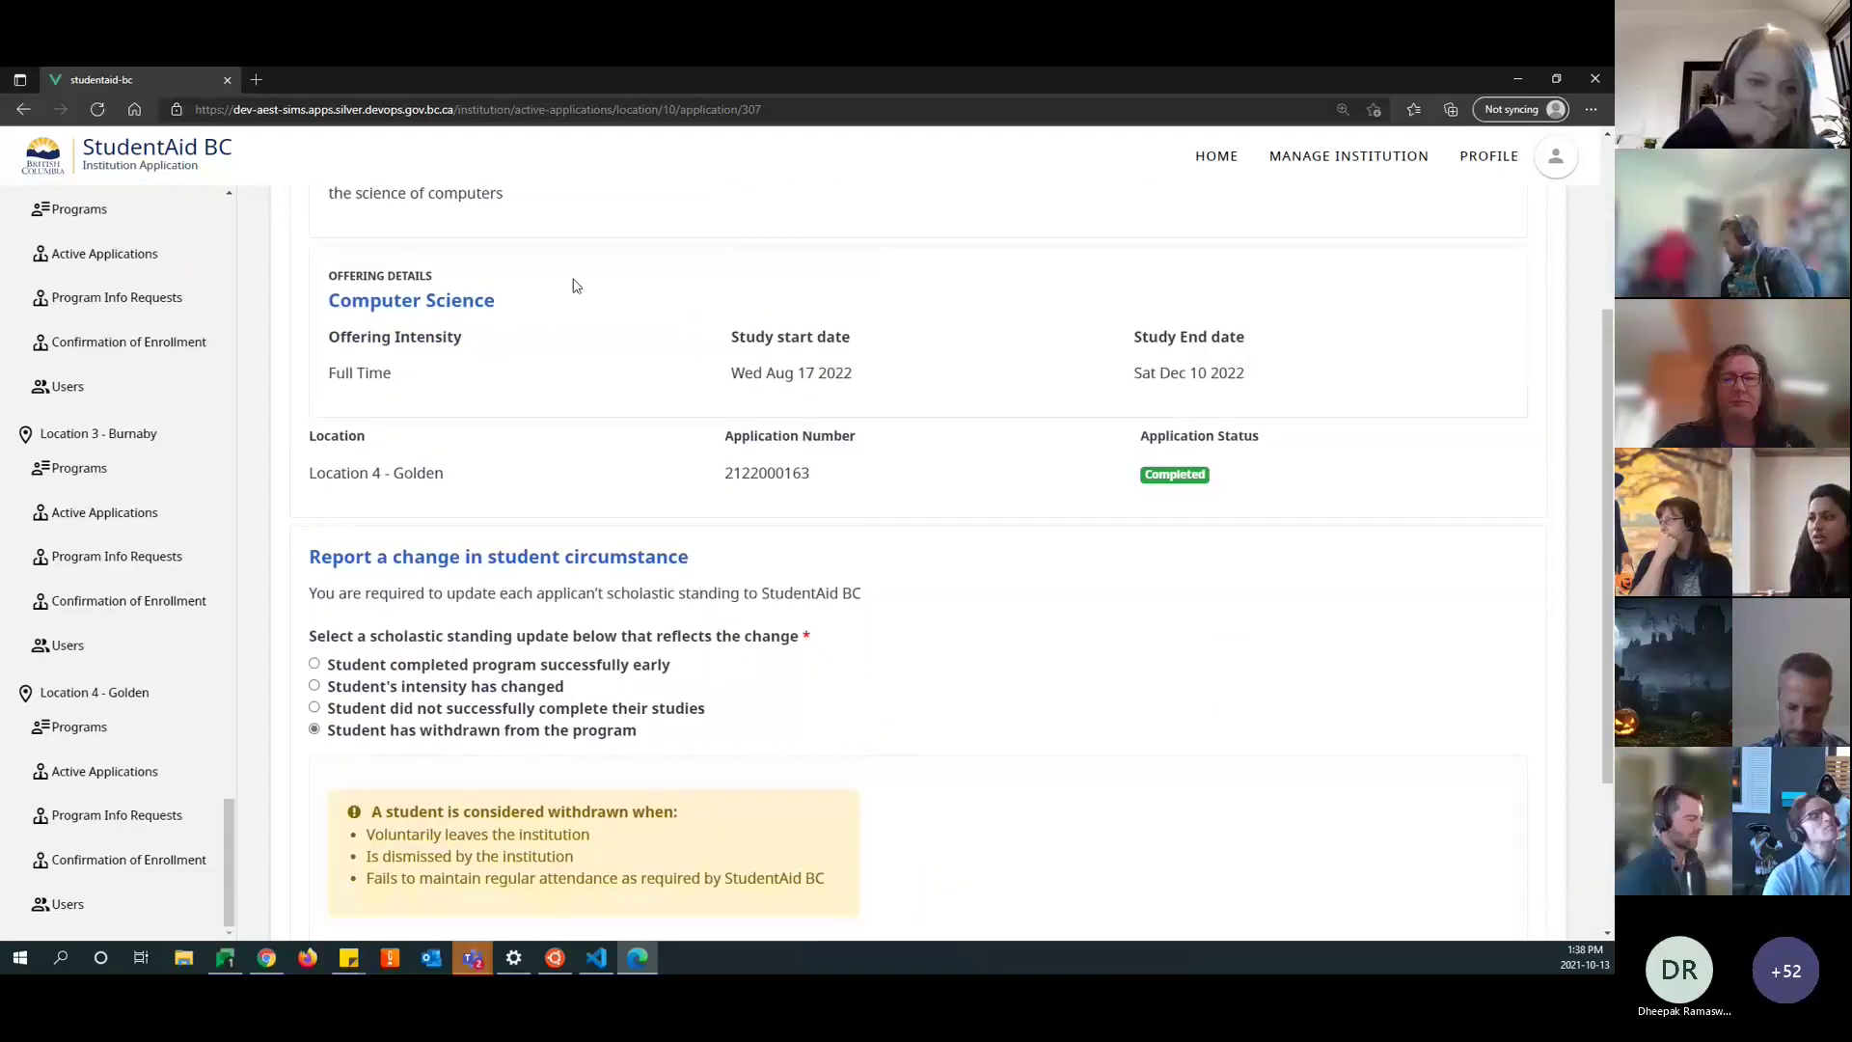
{"action": "scroll", "coordinate": [573, 285], "scroll_direction": "down", "scroll_amount": 1}
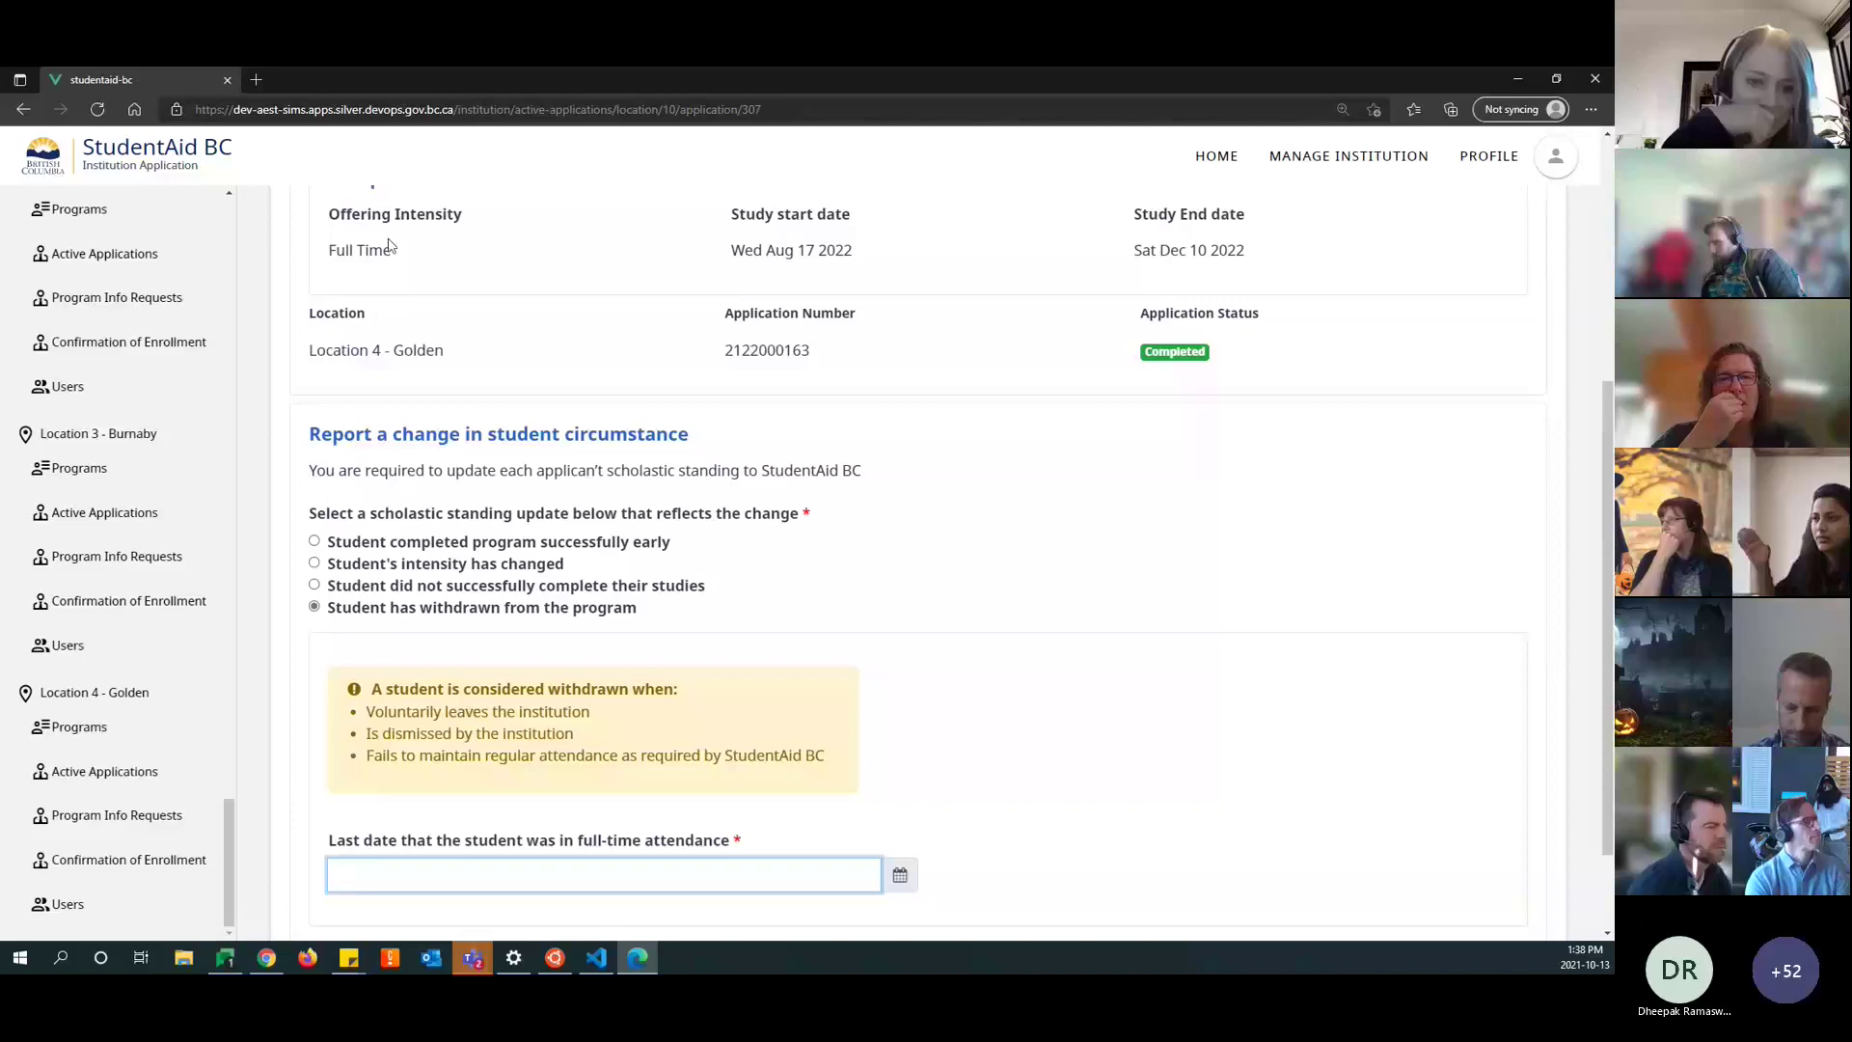
{"action": "scroll", "coordinate": [784, 612], "scroll_direction": "down", "scroll_amount": 1}
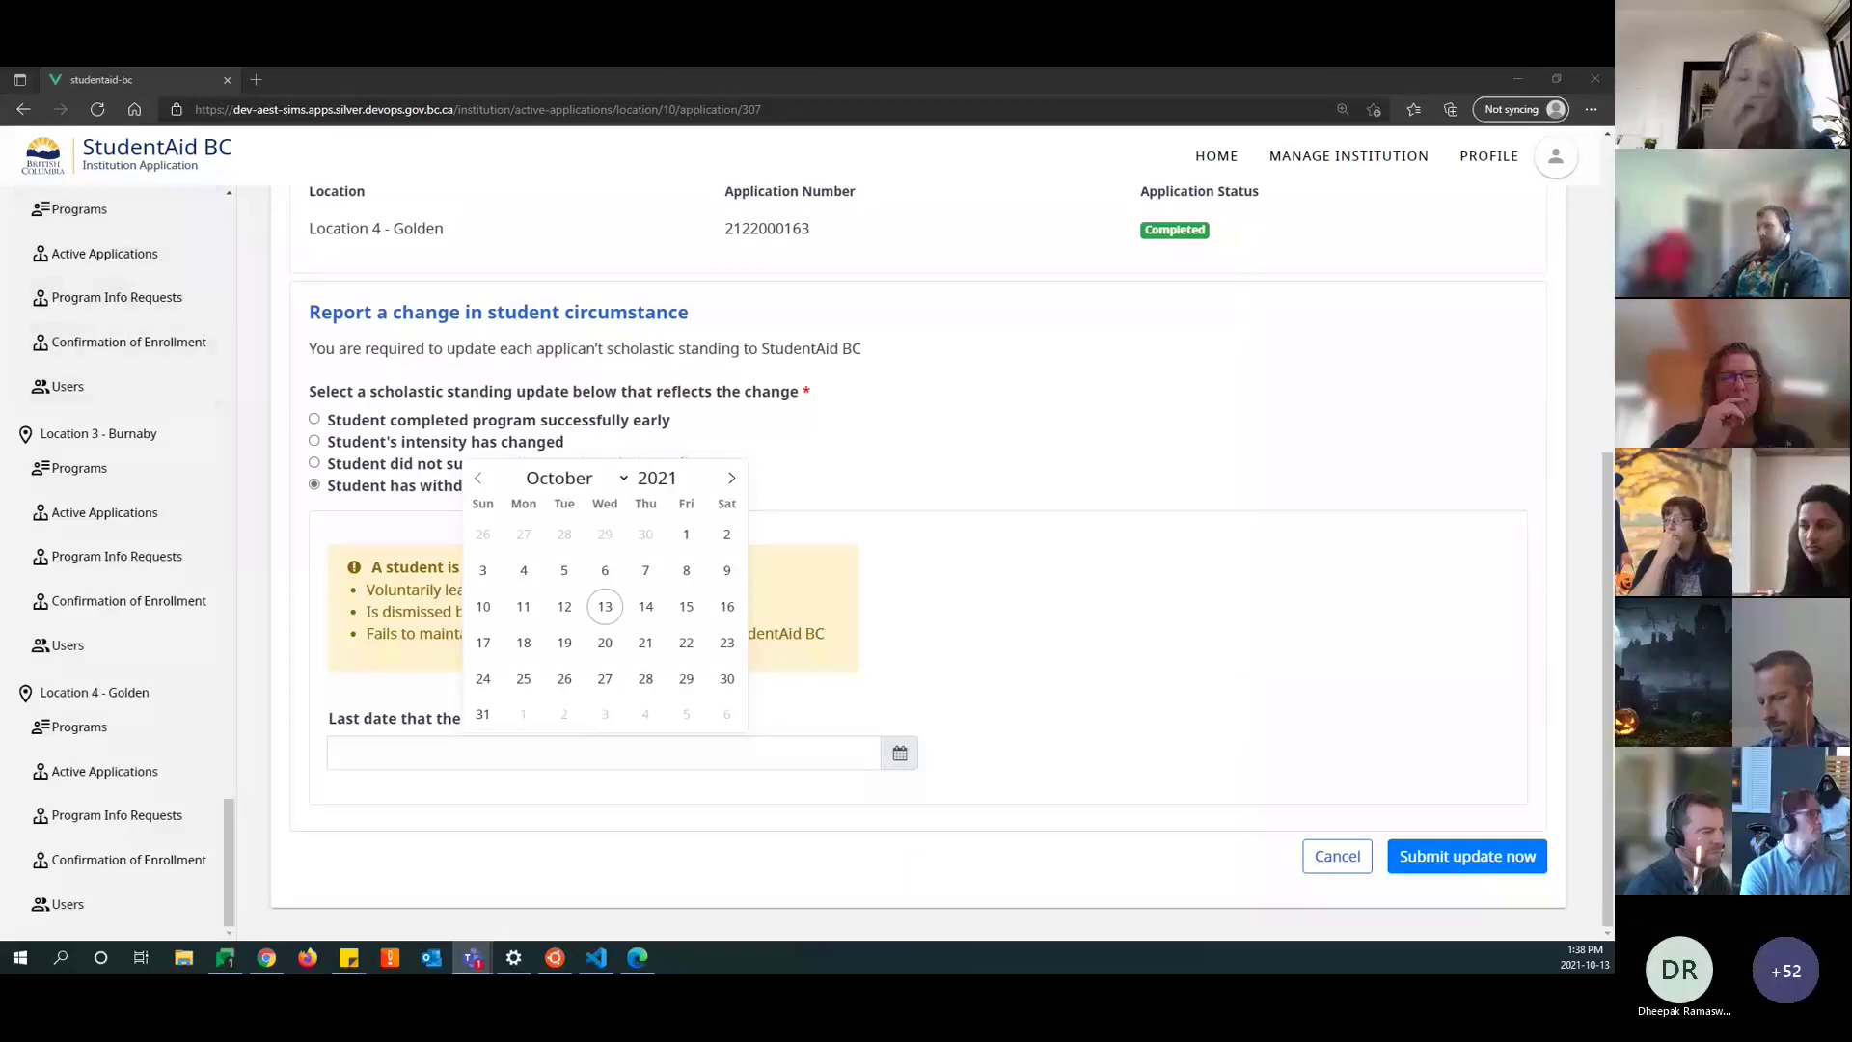
{"action": "left_click", "coordinate": [1198, 442]}
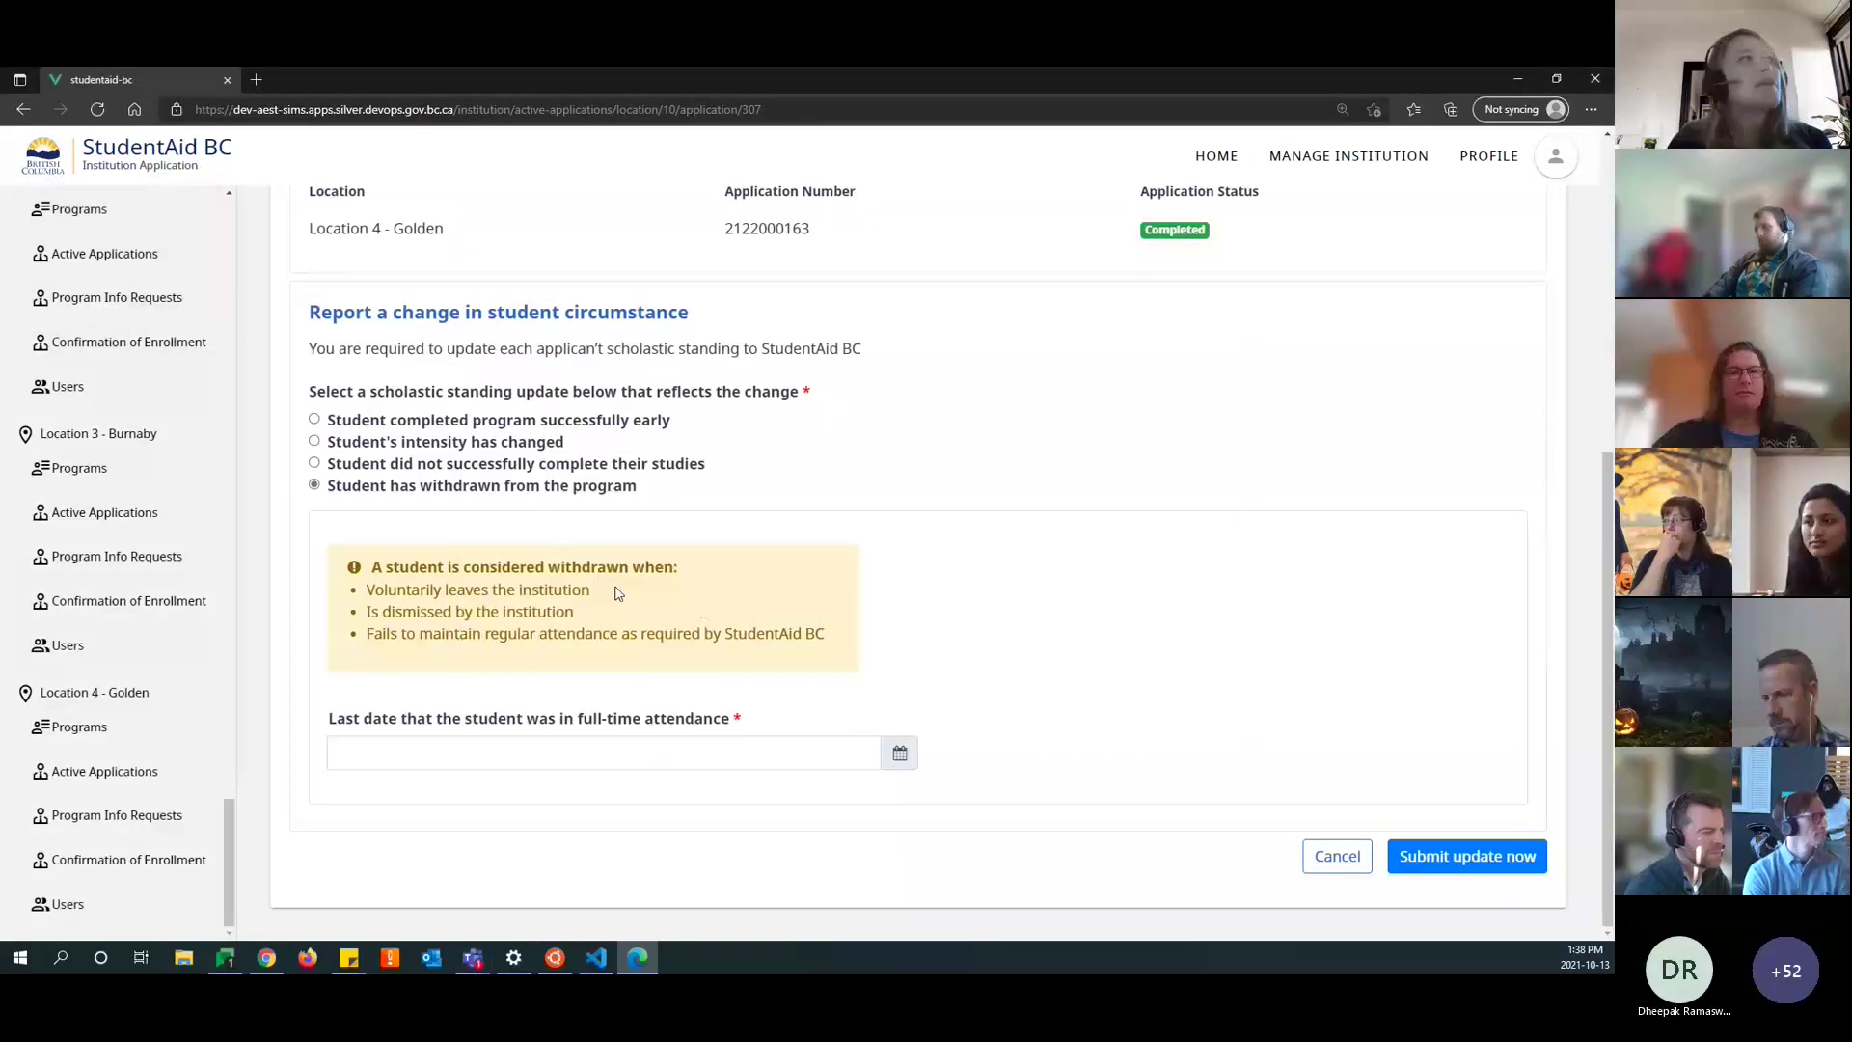